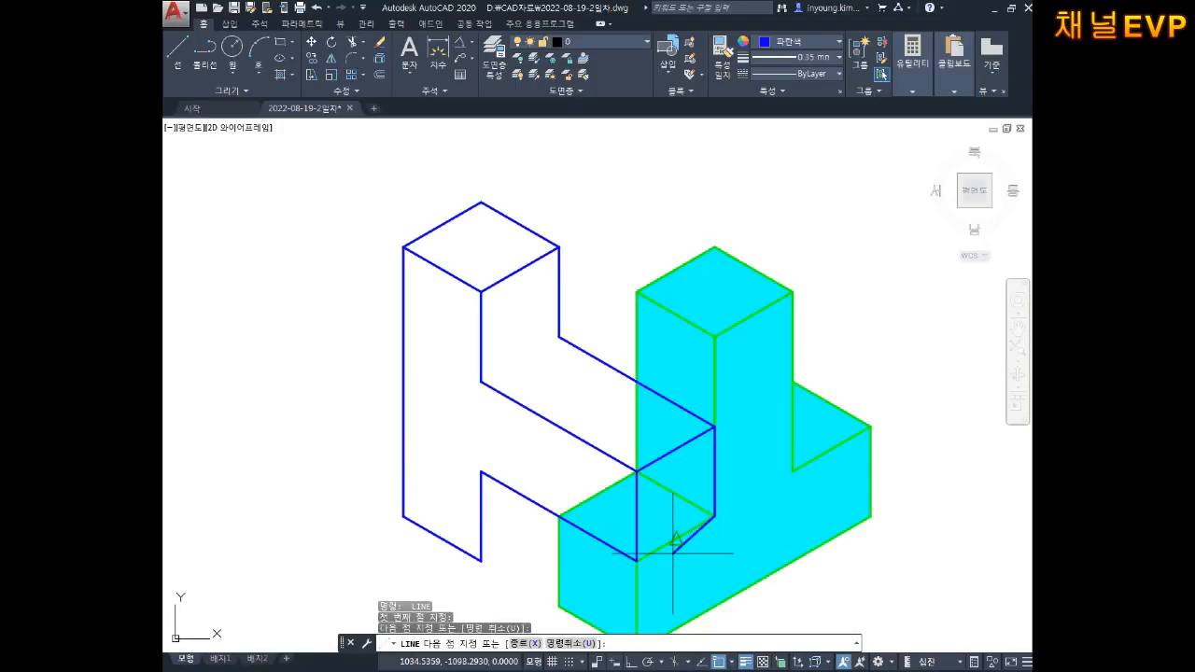
# Step: Draw a line across the inner corner of the blue outline, joining the upright's lower front and rear corners
pyautogui.press('Escape')
pyautogui.press('Escape')
pyautogui.press('Escape')
pyautogui.moveTo(495, 429)
pyautogui.mouseDown(button='middle')
pyautogui.moveTo(507, 467)
pyautogui.moveTo(519, 397)
pyautogui.mouseUp(button='middle')
pyautogui.press('Return')
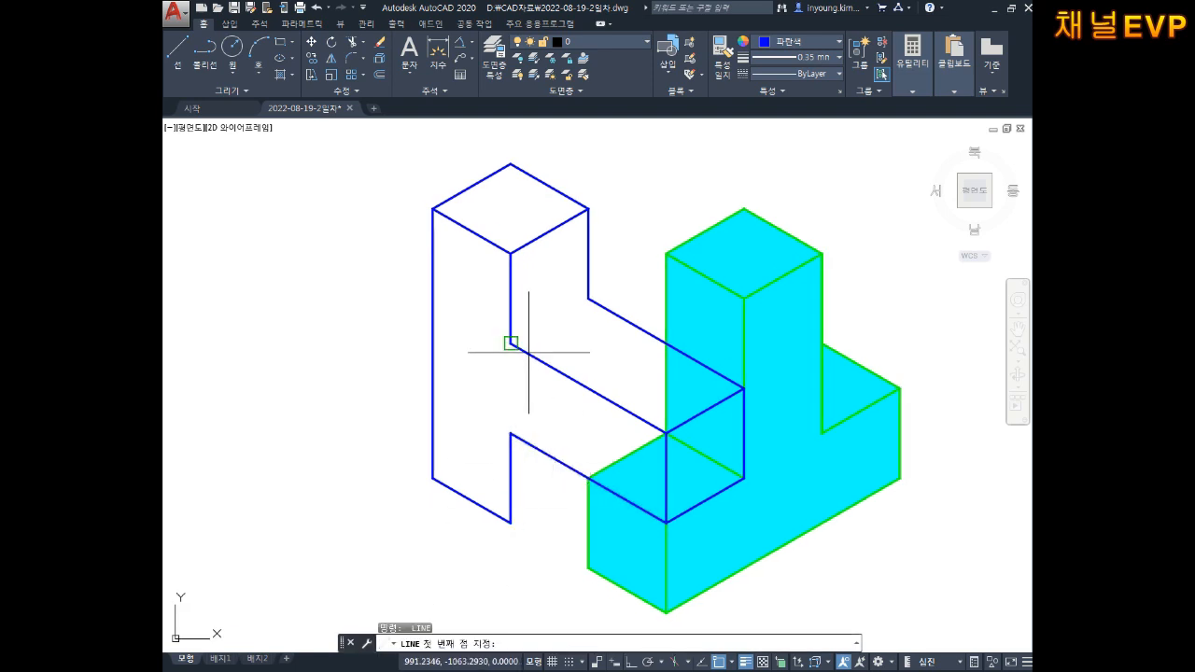
pyautogui.click(510, 344)
pyautogui.click(587, 300)
pyautogui.press('Return')
# Step: Draw the bottom edge of the blue upright from its lowest front corner to the corner where it meets the green shape
pyautogui.press('Return')
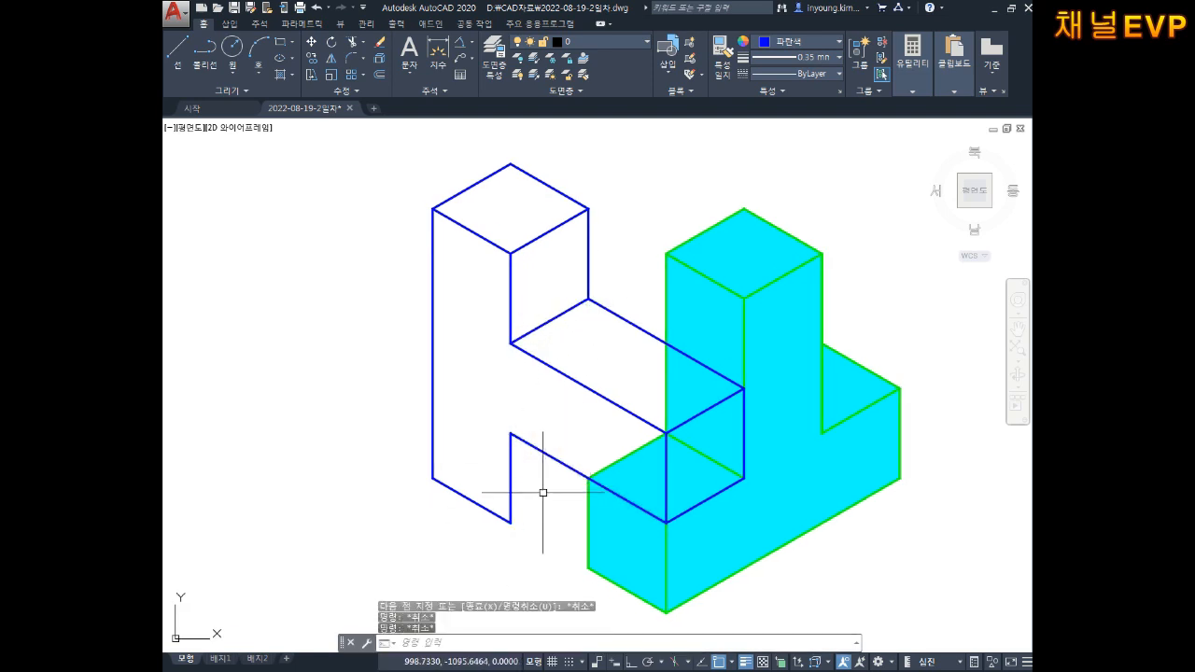
pyautogui.click(511, 522)
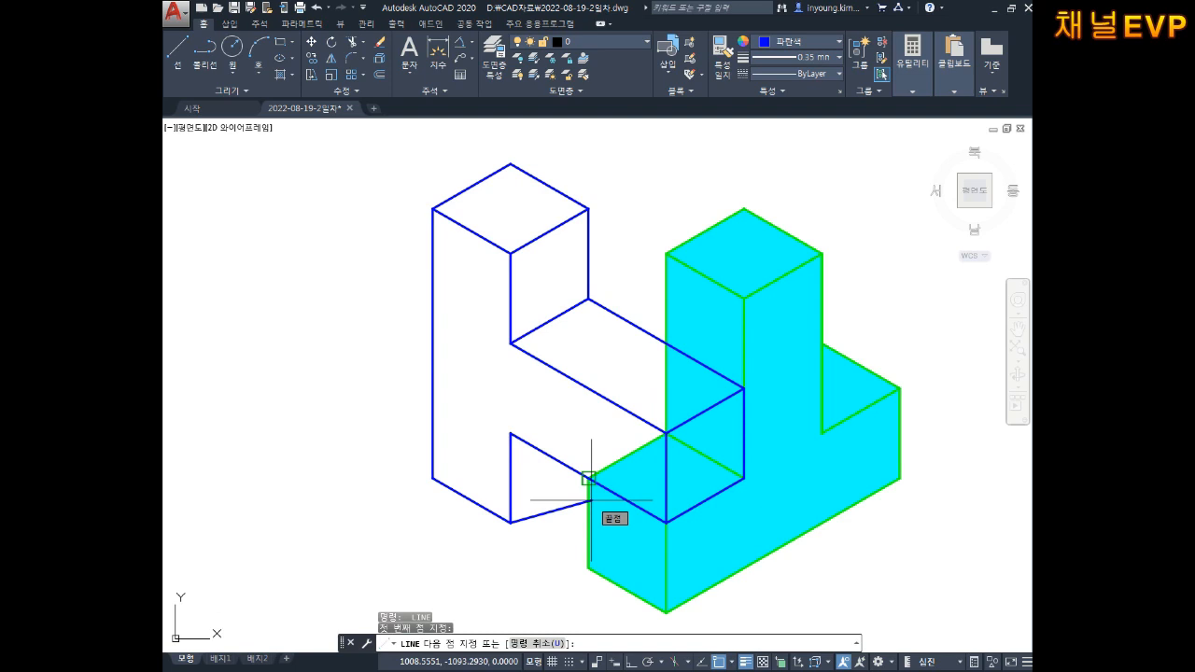
pyautogui.click(588, 478)
pyautogui.press('Escape')
pyautogui.press('Escape')
pyautogui.moveTo(666, 417); pyautogui.dragTo(670, 444, button='middle')
pyautogui.moveTo(607, 348); pyautogui.dragTo(584, 340, button='middle')
pyautogui.moveTo(637, 358)
pyautogui.mouseDown(button='middle')
pyautogui.moveTo(616, 358)
pyautogui.moveTo(632, 350)
pyautogui.mouseUp(button='middle')
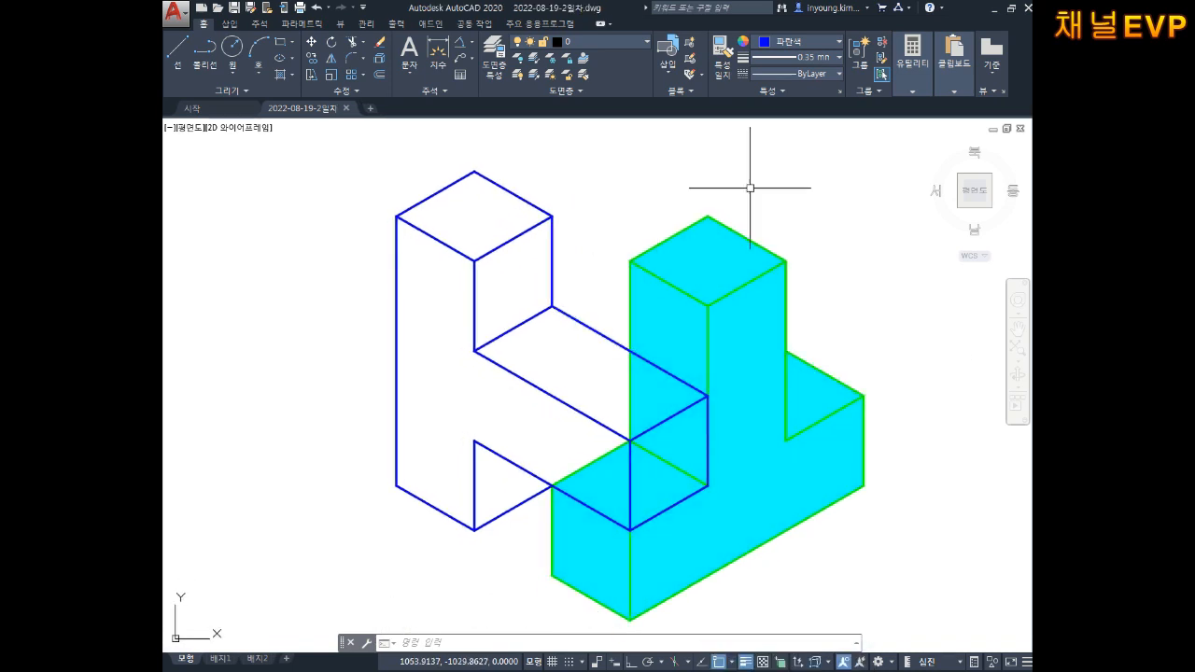
# Step: Start a solid hatch and set its colour to index colour 150
pyautogui.press('Escape')
pyautogui.press('Escape')
pyautogui.write('h')
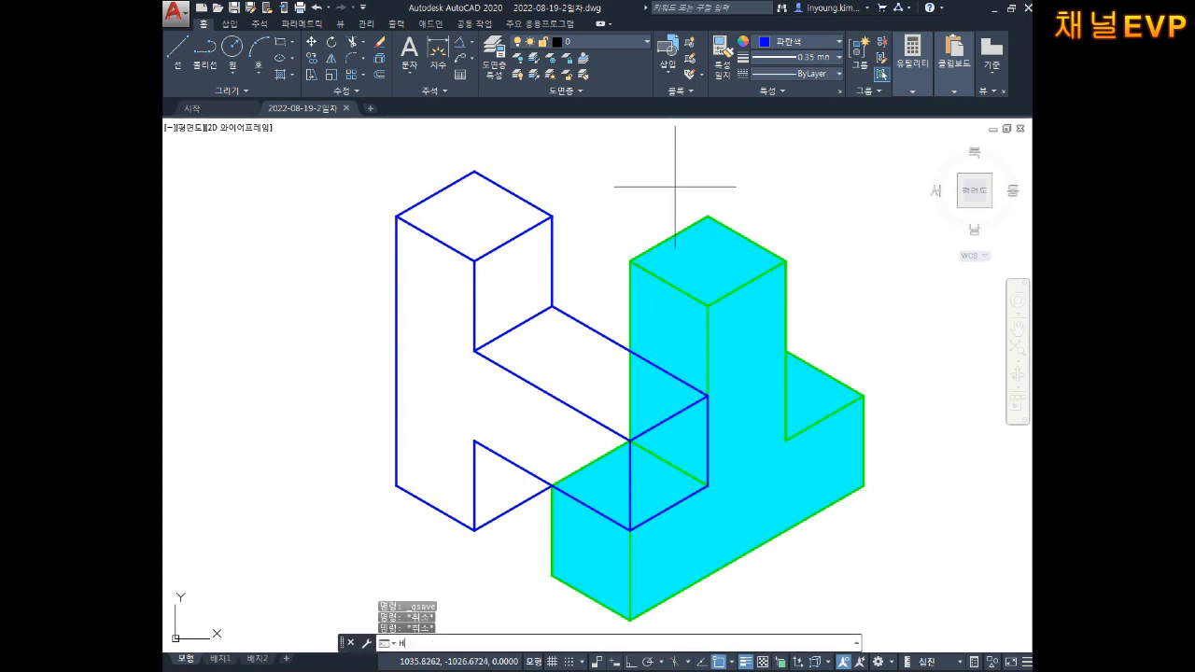
pyautogui.press('Return')
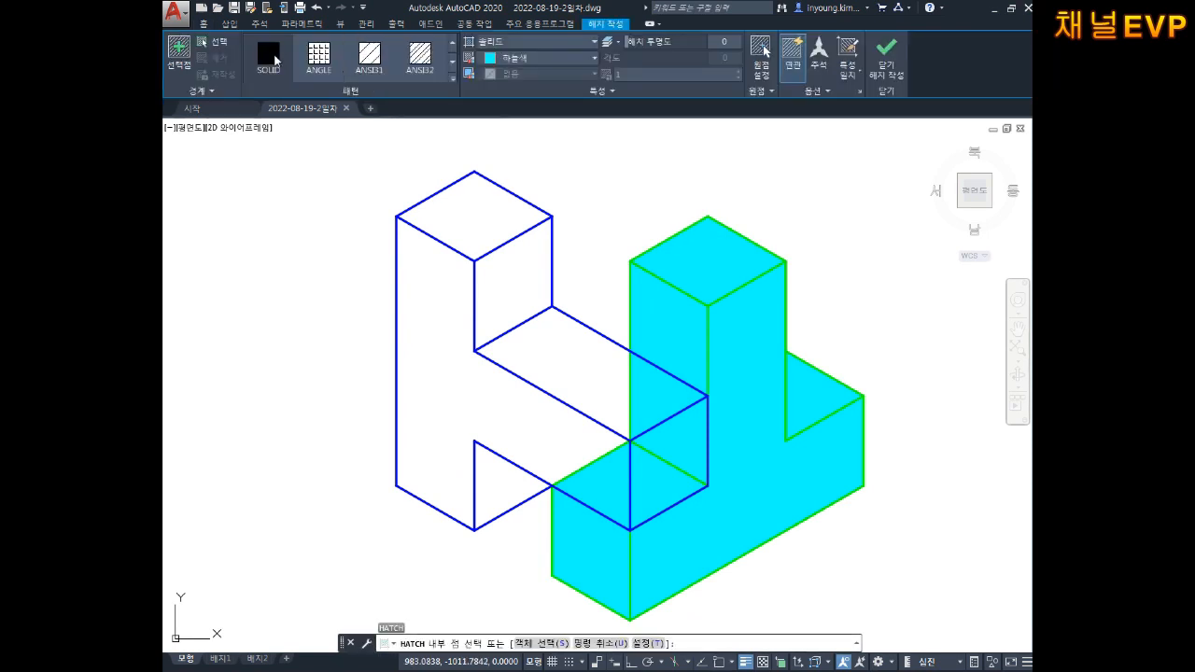
pyautogui.click(528, 60)
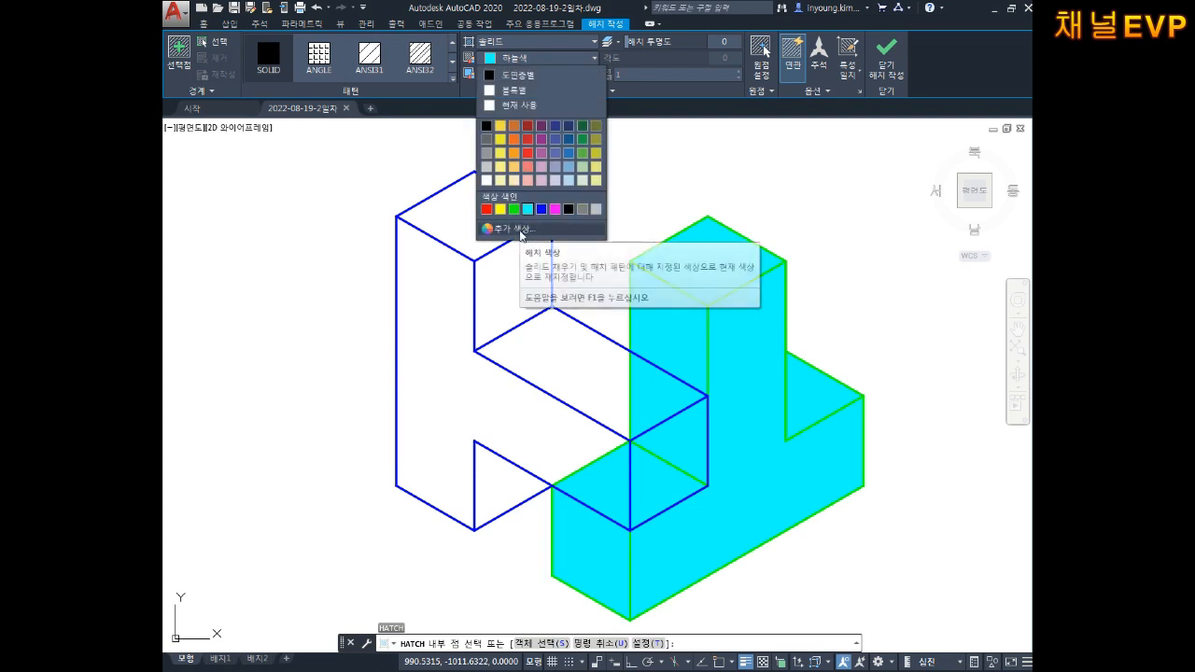
pyautogui.click(520, 233)
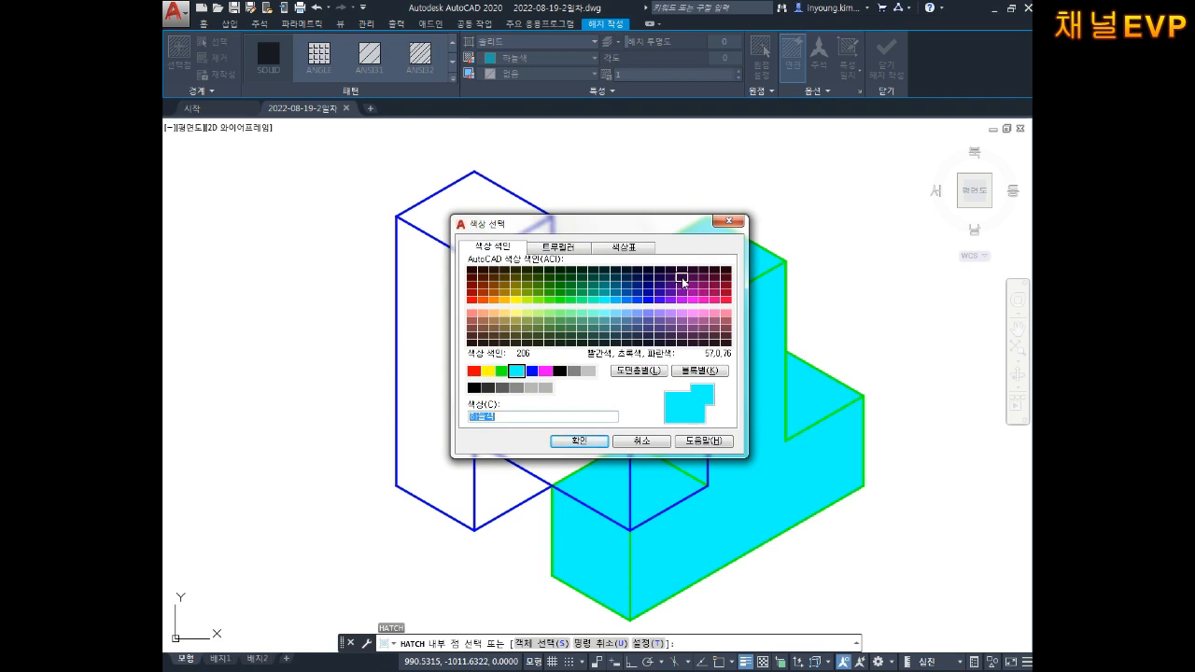
pyautogui.click(627, 300)
pyautogui.click(588, 441)
# Step: Fill all the faces of the blue-outlined shape with the solid hatch, including the parts overlapping the cyan shape
pyautogui.click(445, 329)
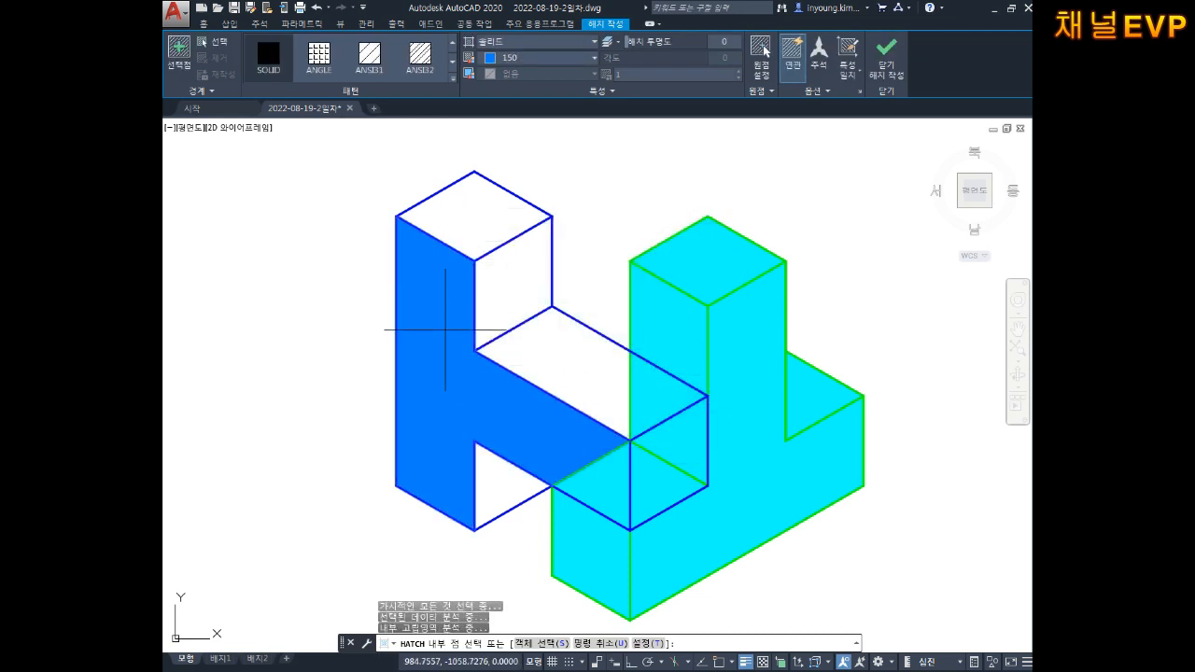
pyautogui.click(475, 222)
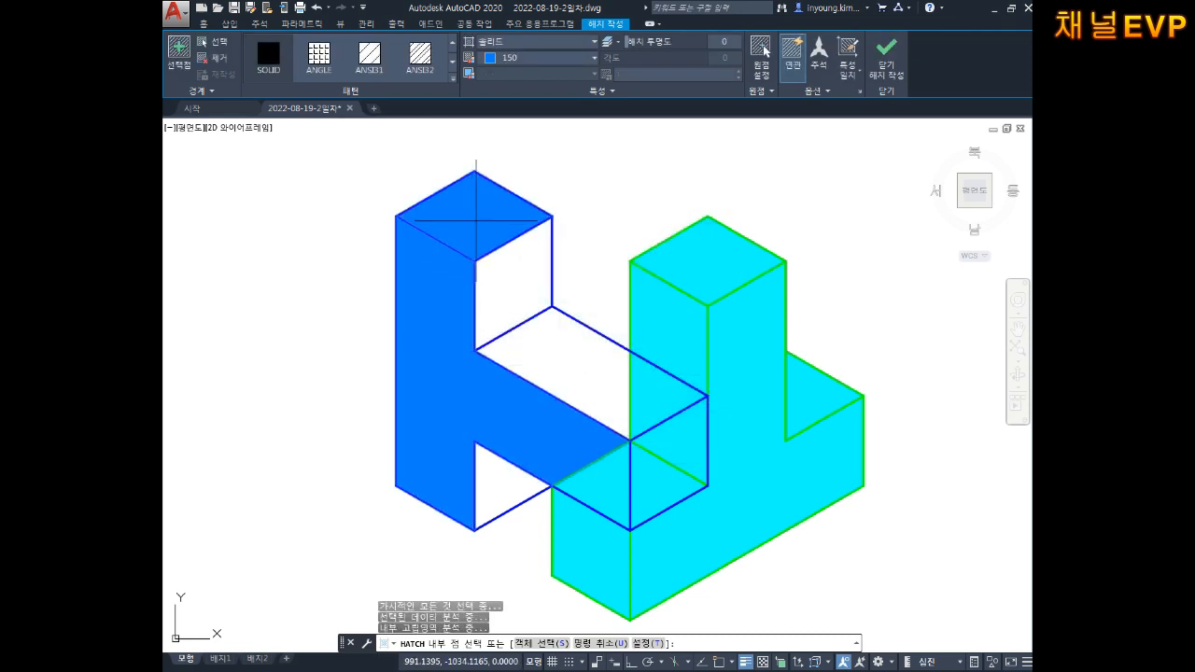
pyautogui.click(518, 269)
pyautogui.click(560, 351)
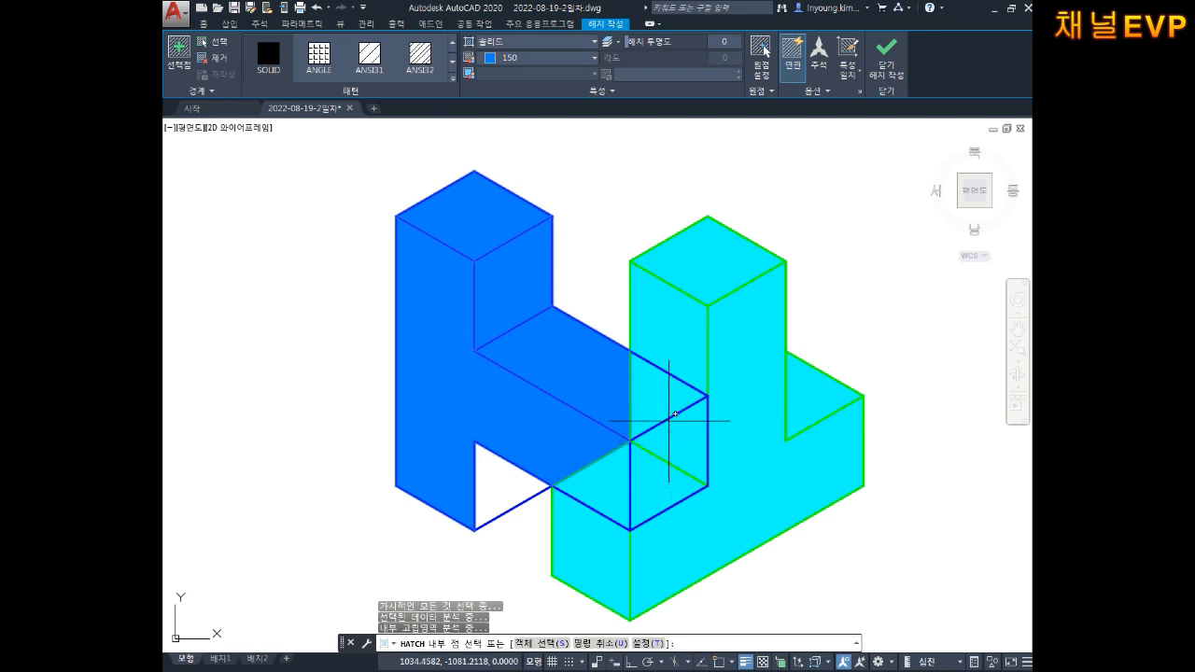
pyautogui.click(673, 413)
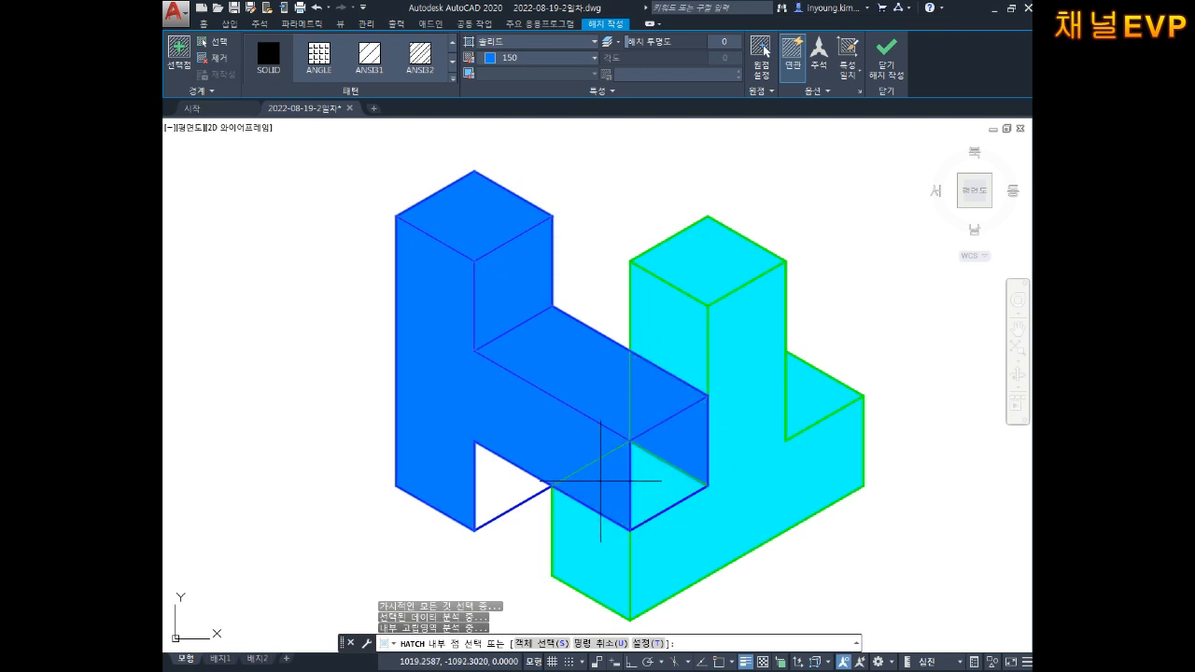
pyautogui.click(644, 480)
pyautogui.click(495, 480)
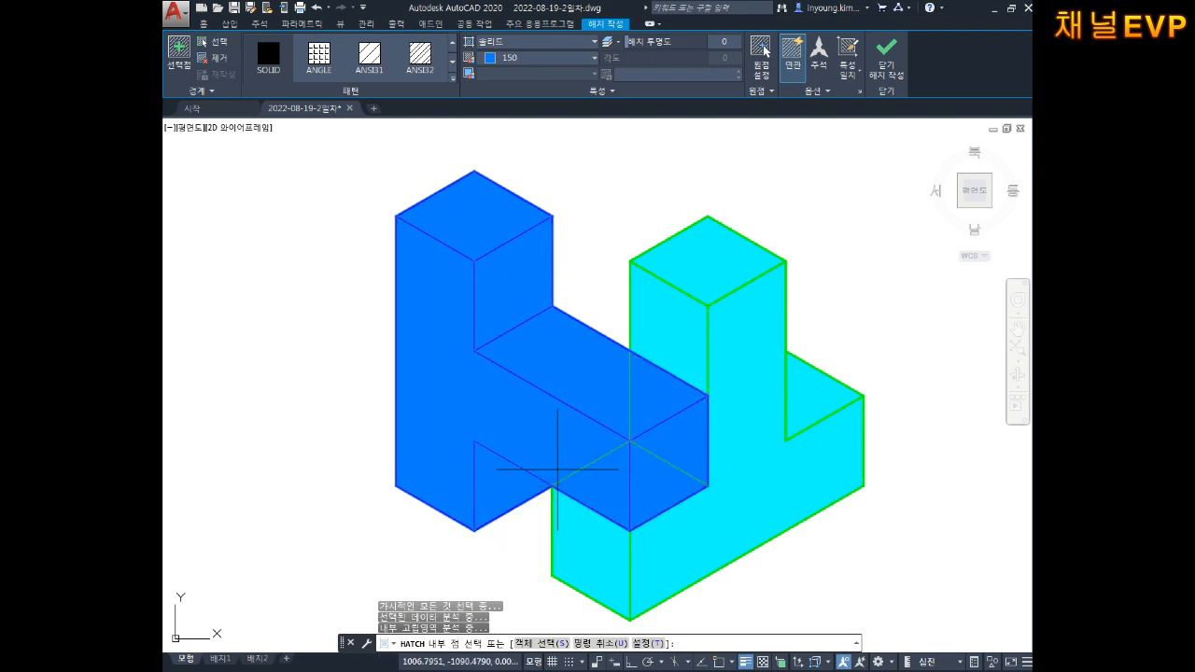
pyautogui.press('Return')
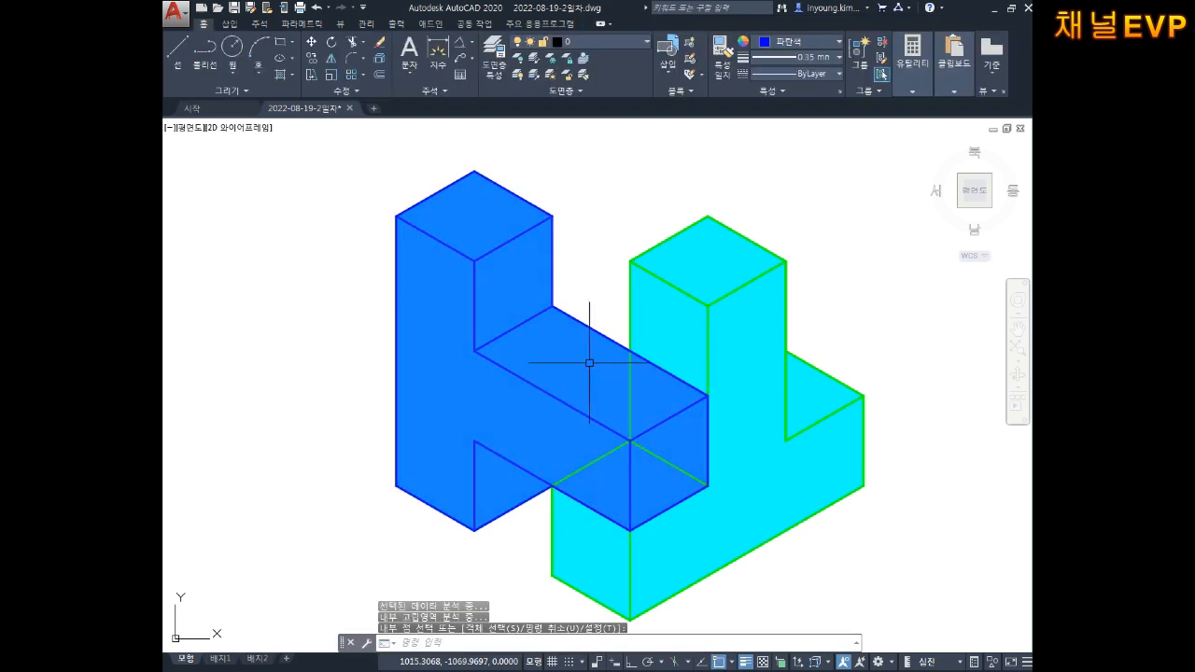
pyautogui.press('Escape')
pyautogui.press('Escape')
pyautogui.press('Escape')
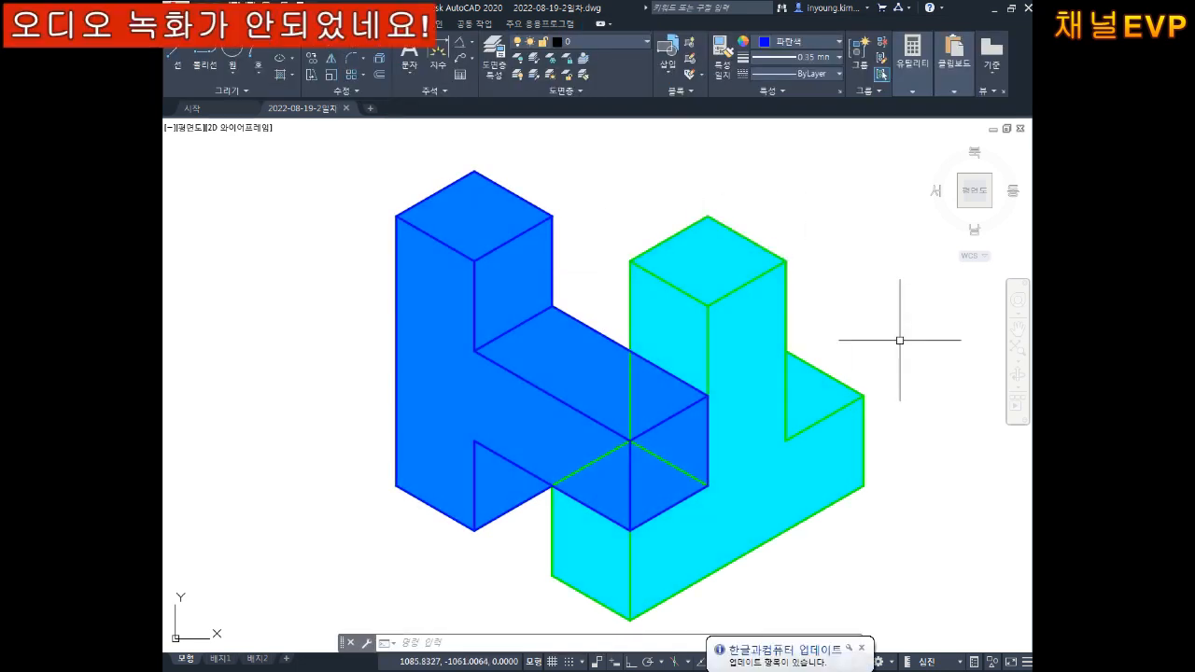
pyautogui.moveTo(564, 228); pyautogui.dragTo(594, 248, button='middle')
pyautogui.press('Escape')
pyautogui.press('Escape')
pyautogui.press('Escape')
pyautogui.write('c')
pyautogui.press('Return')
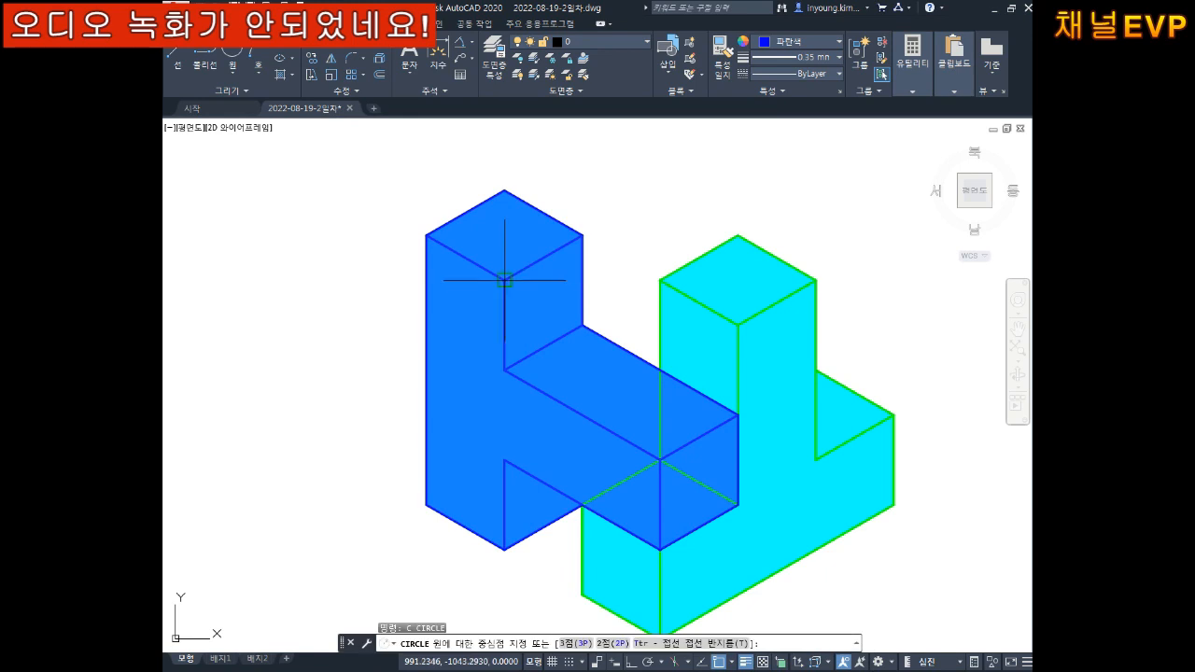
pyautogui.click(504, 277)
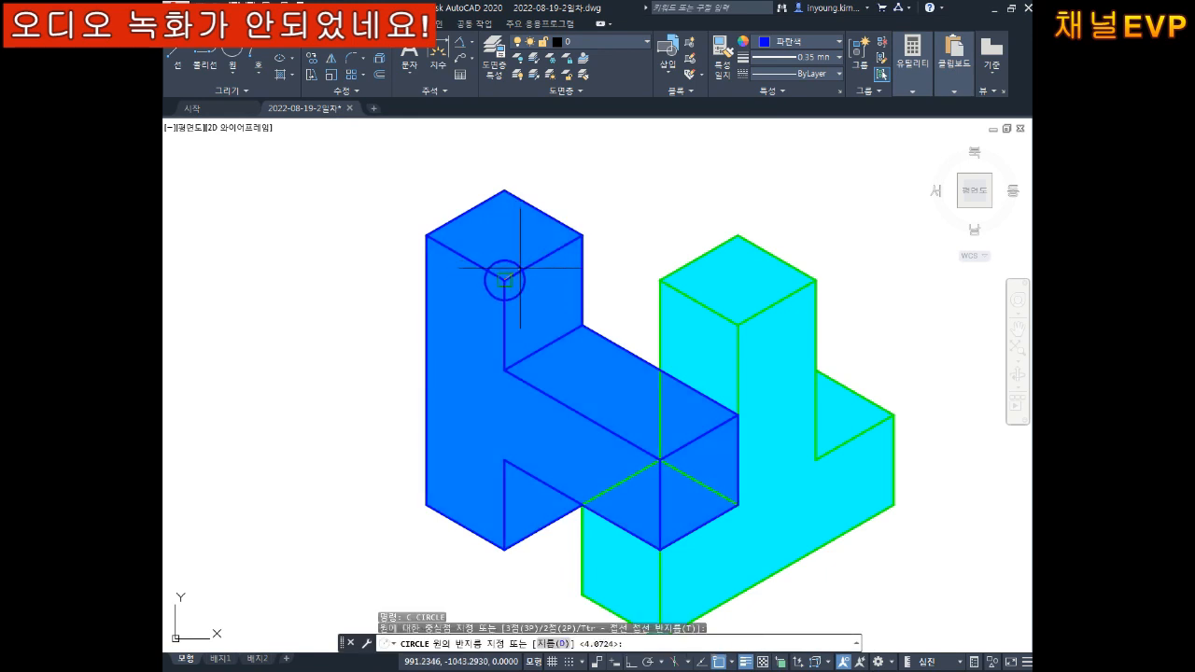
pyautogui.press('Escape')
pyautogui.press('Escape')
pyautogui.press('Escape')
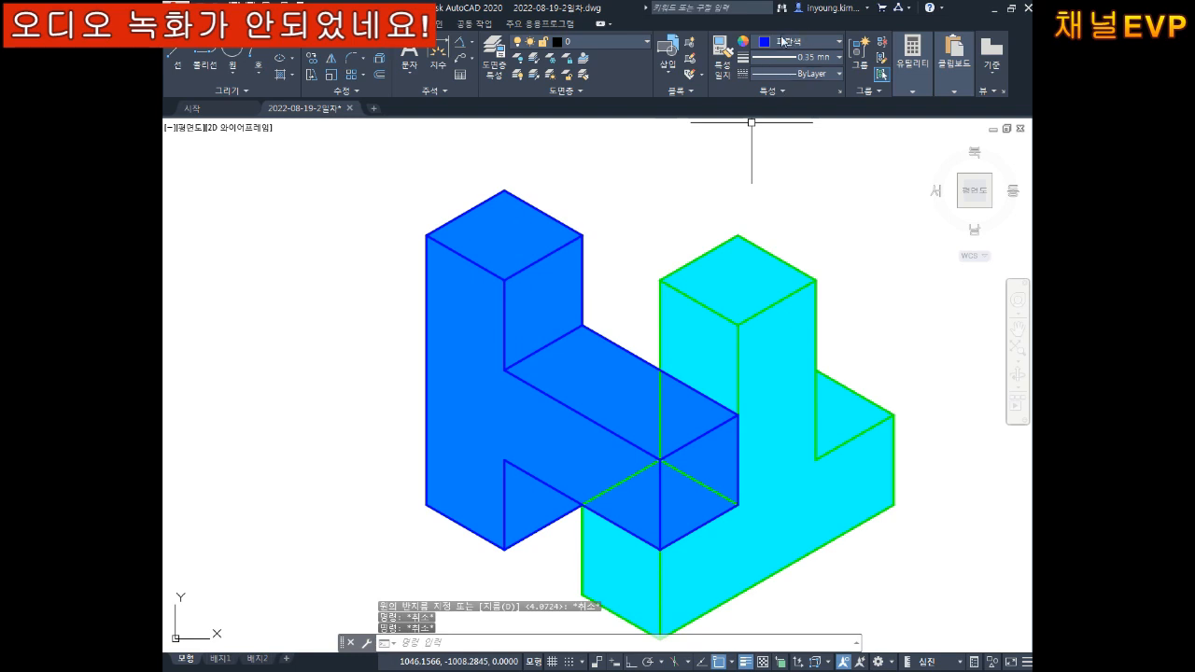
# Step: Set the current colour to red and draw a 20-unit line at -30° from the front top corner of the blue upright
pyautogui.click(786, 42)
pyautogui.click(762, 178)
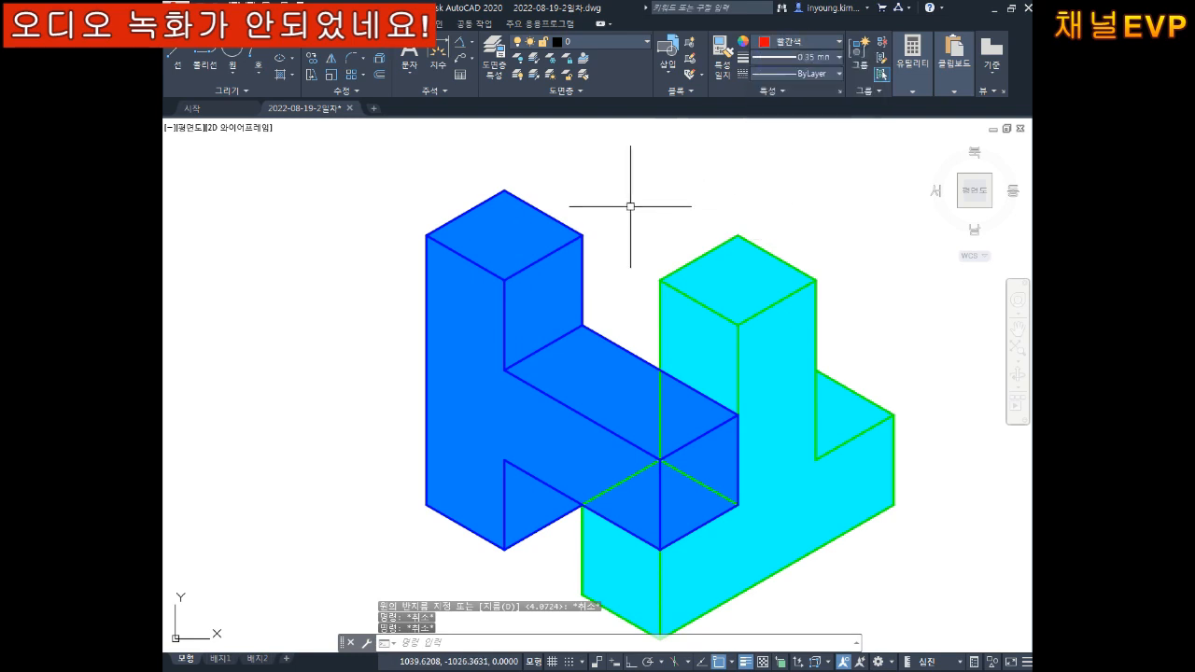
pyautogui.write('l')
pyautogui.press('Return')
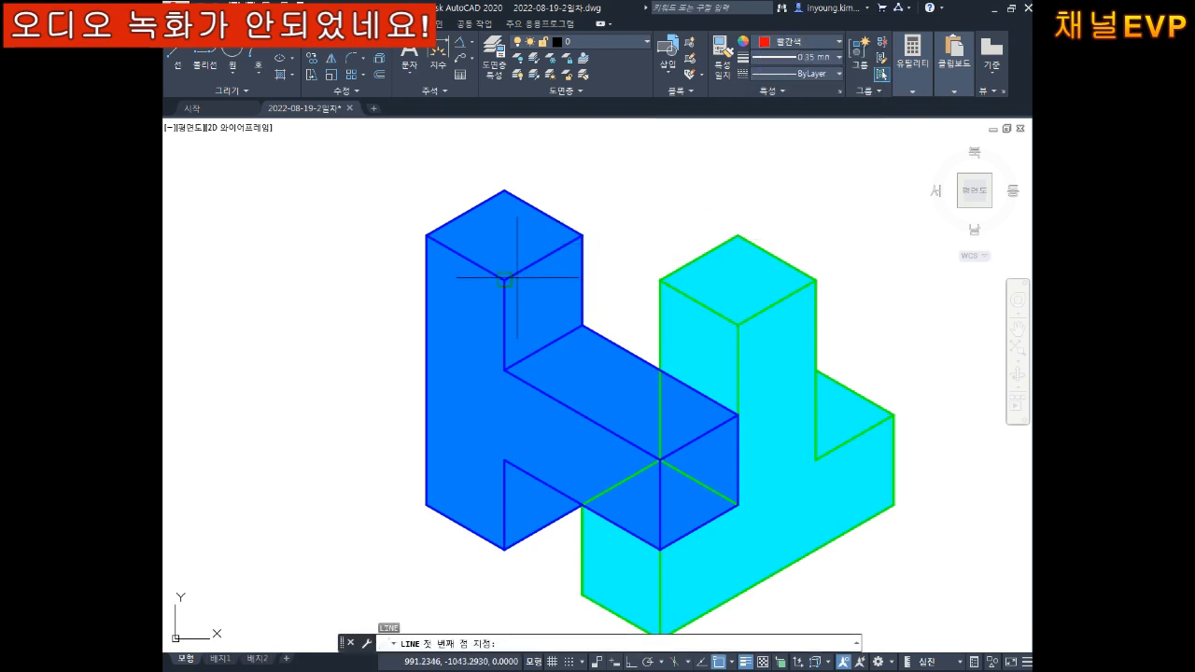
pyautogui.click(504, 279)
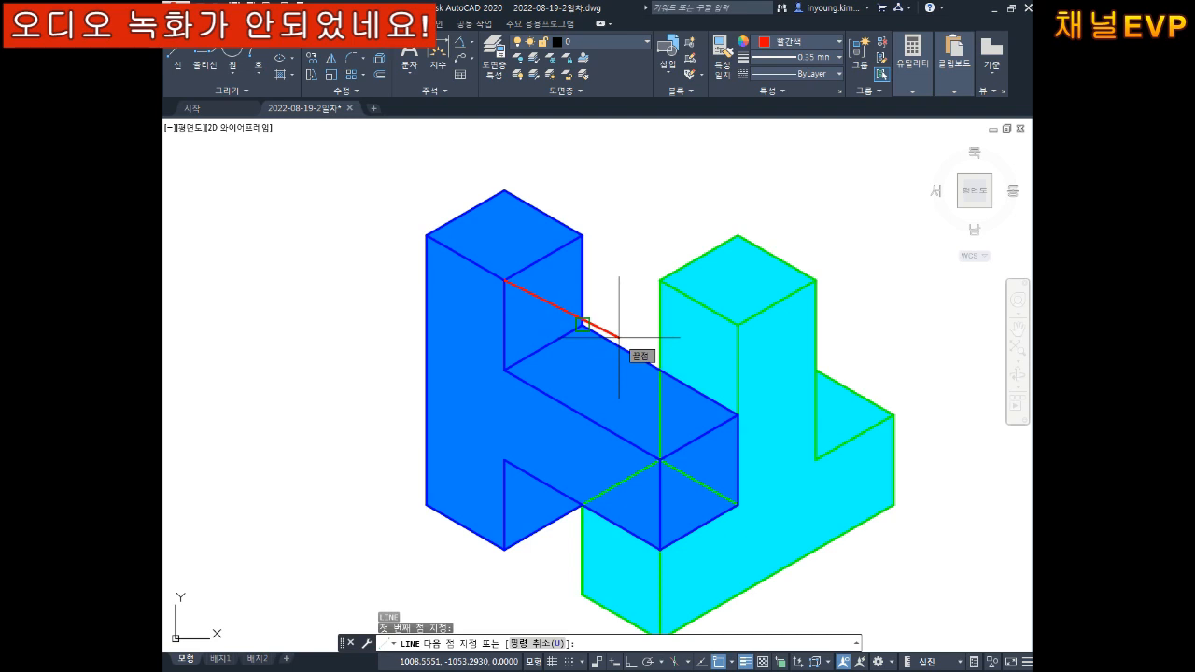
pyautogui.write('@20<-30')
pyautogui.press('Return')
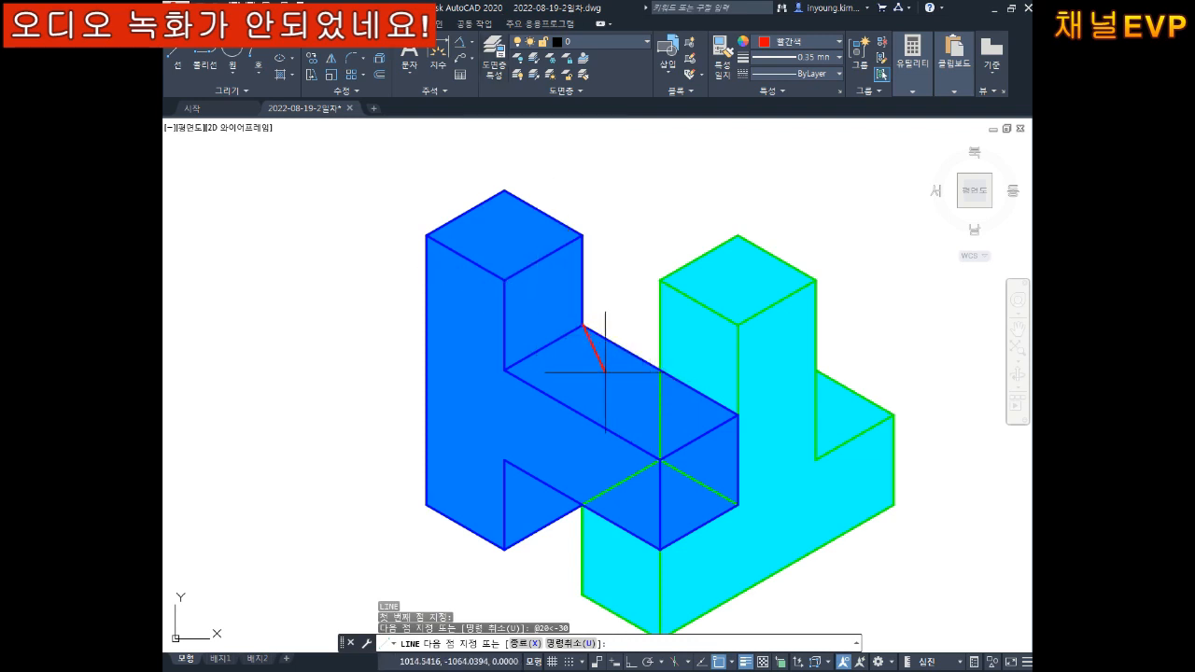
pyautogui.press('Escape')
# Step: Bring the red line to the front of the drawing order
pyautogui.click(536, 297)
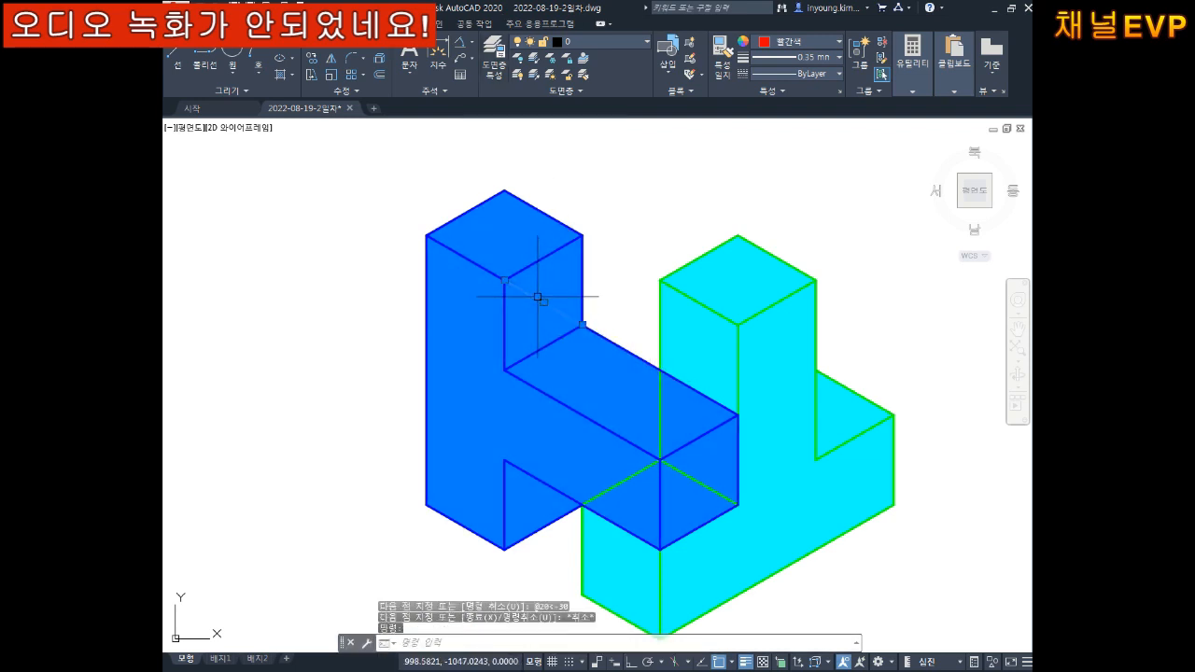
pyautogui.press('Escape')
pyautogui.press('Escape')
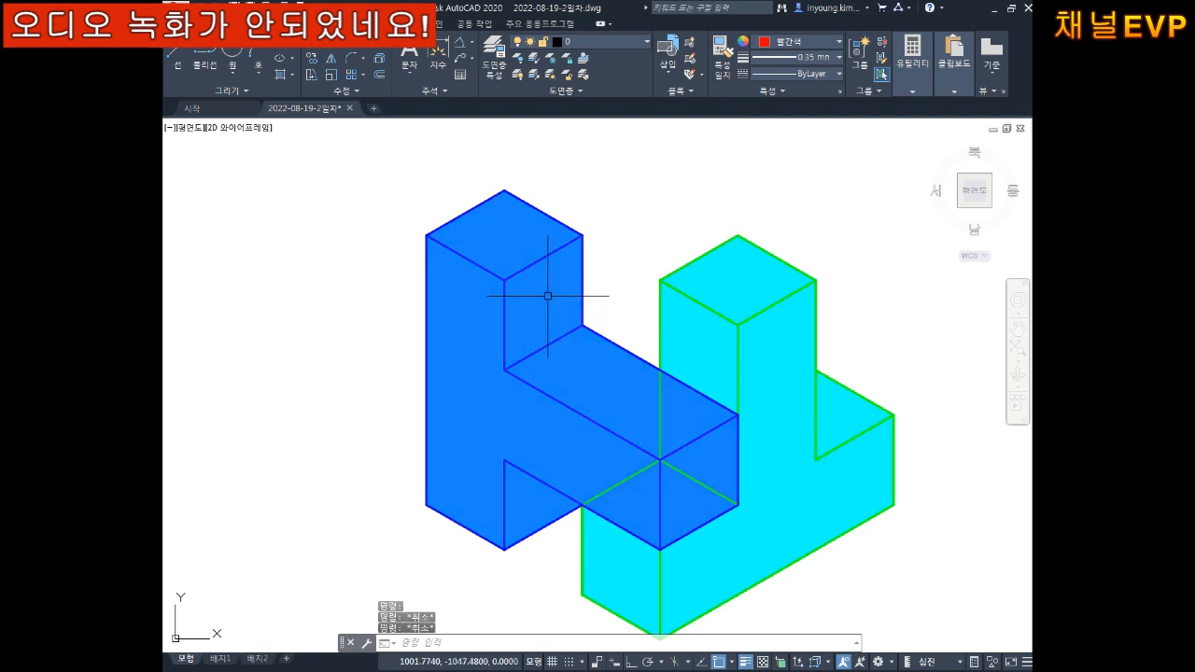
pyautogui.click(531, 292)
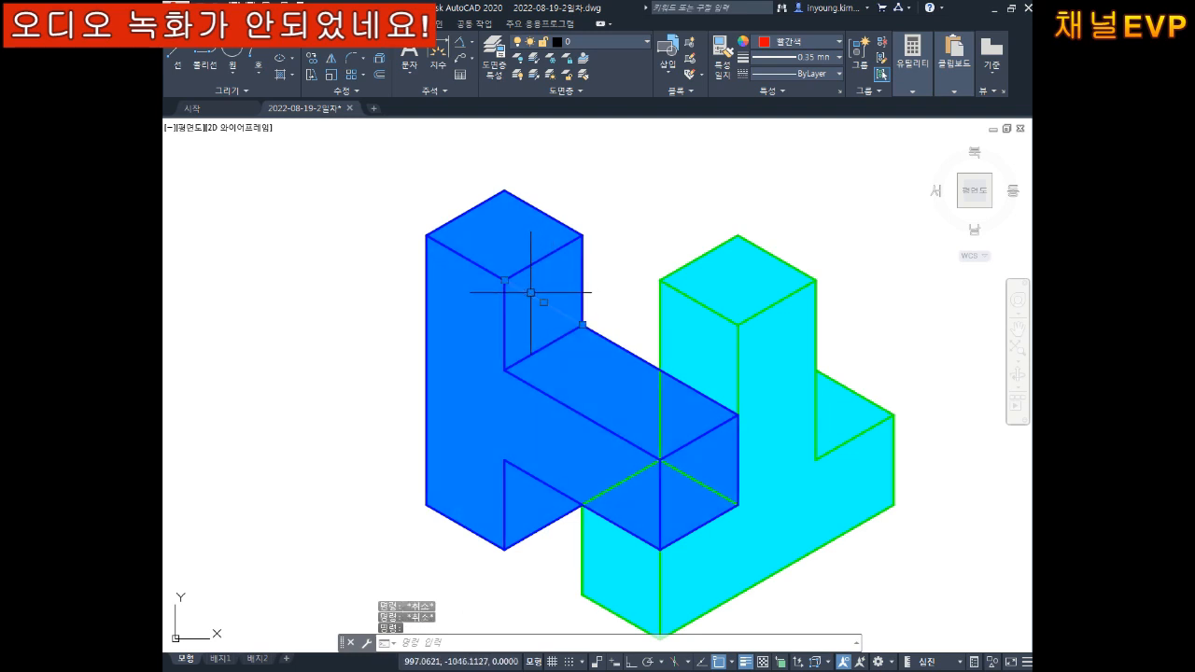
pyautogui.rightClick(530, 293)
pyautogui.moveTo(659, 457)
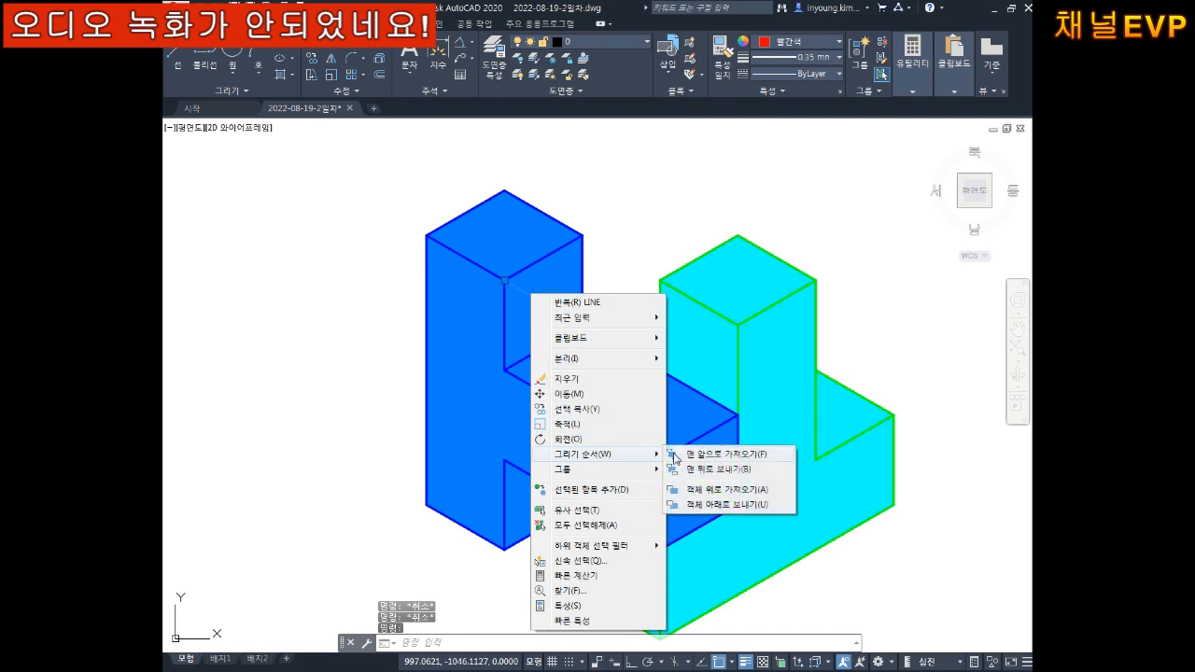
pyautogui.click(724, 454)
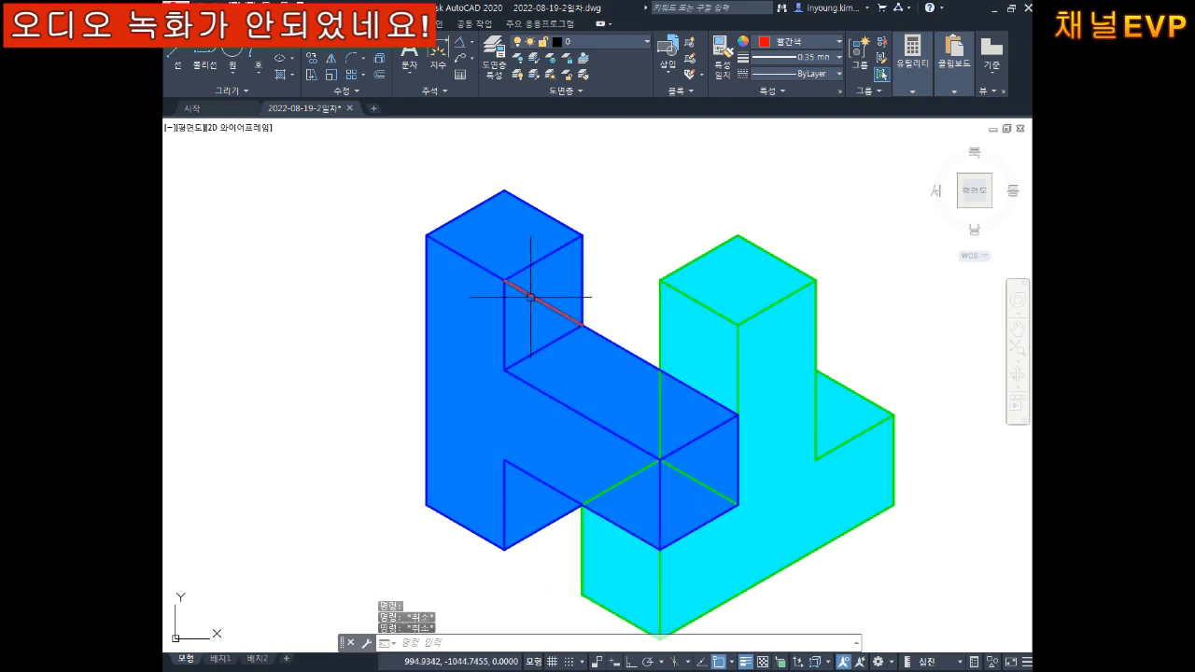
pyautogui.press('Escape')
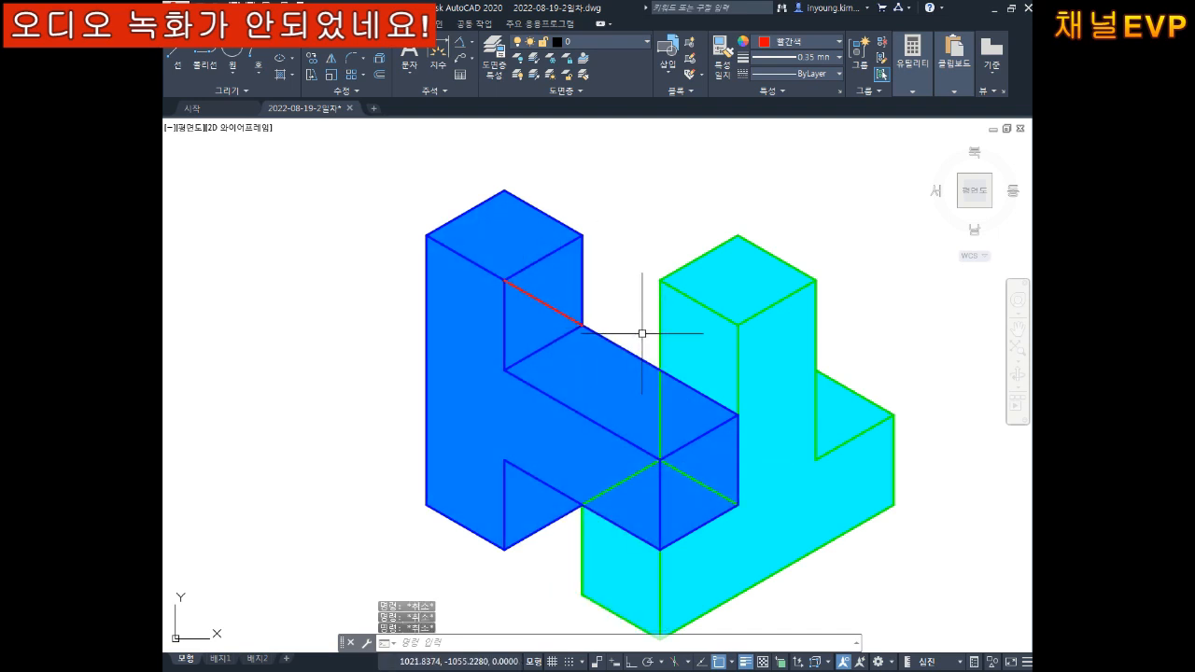
# Step: Draw connected red lines from the first red line's lower end: 40 units at 30°, then 20 units at -30°
pyautogui.write('l')
pyautogui.press('Return')
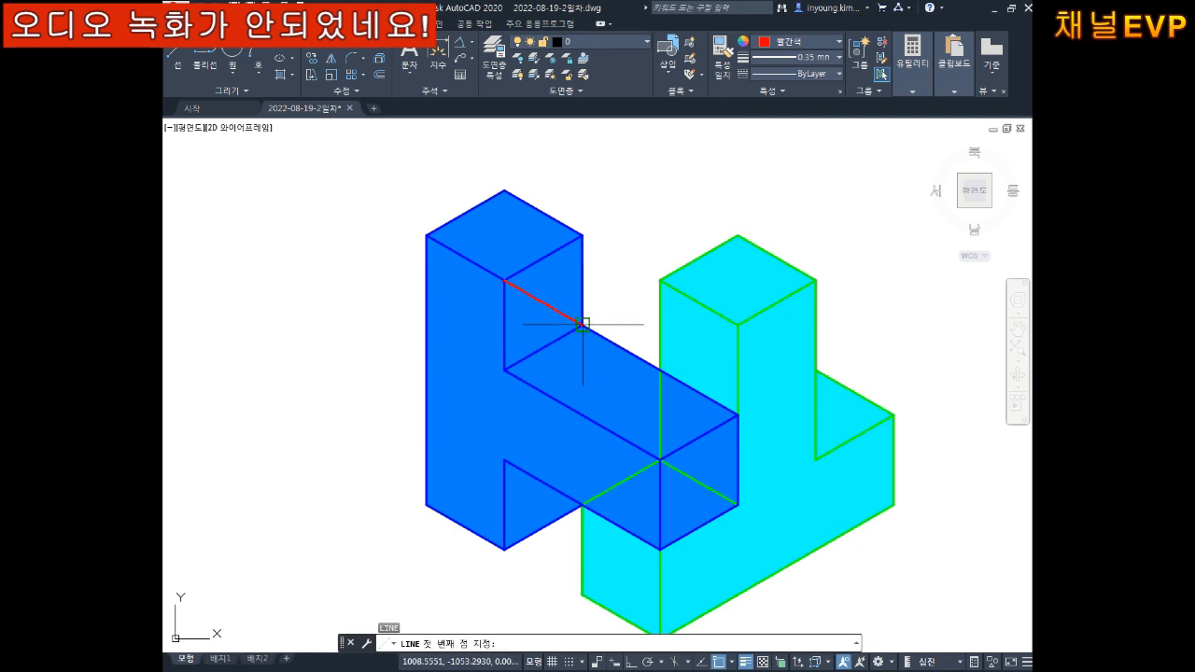
pyautogui.click(583, 323)
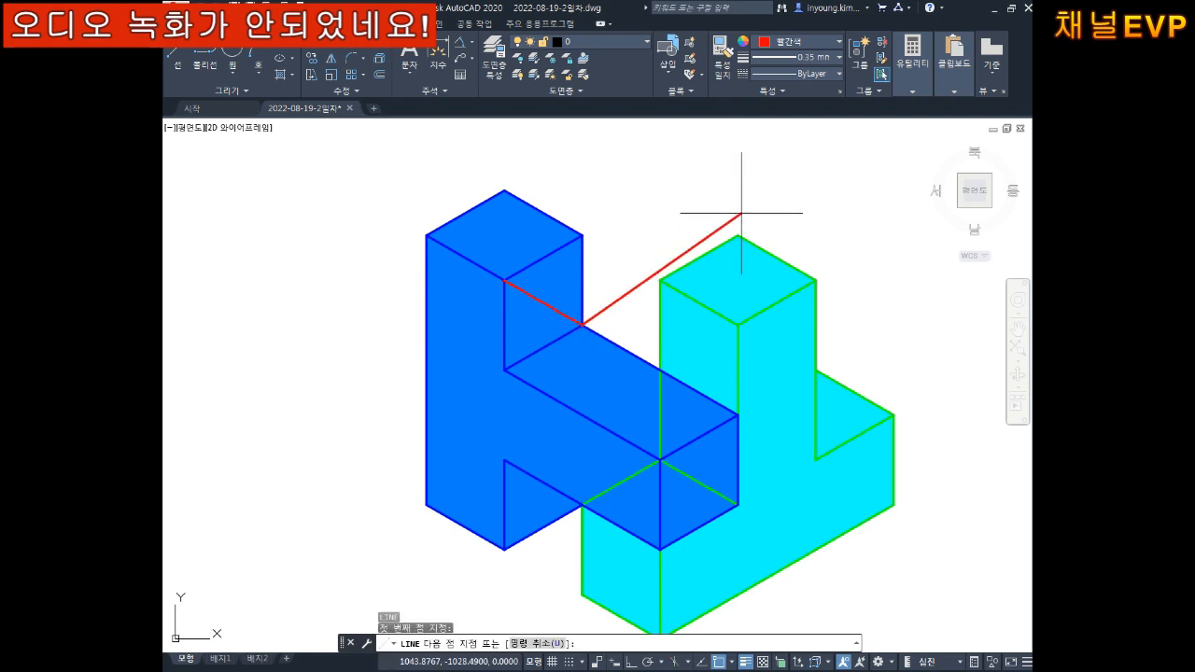
pyautogui.write('@40<30')
pyautogui.press('Return')
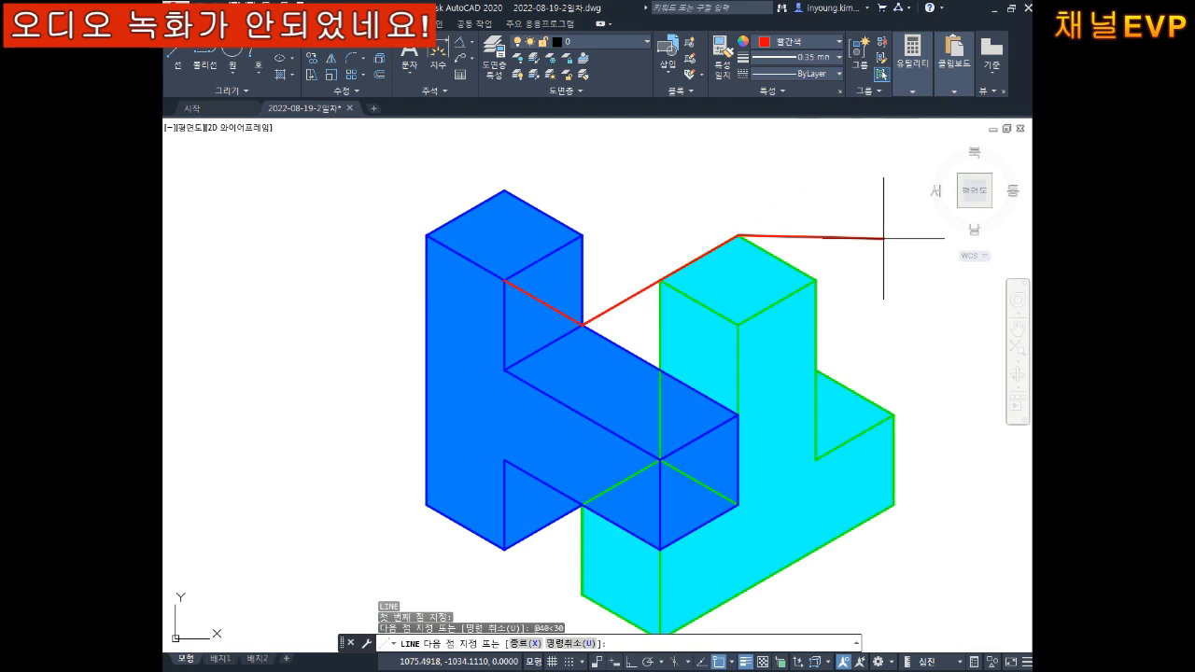
pyautogui.write('@20<-30')
pyautogui.press('Return')
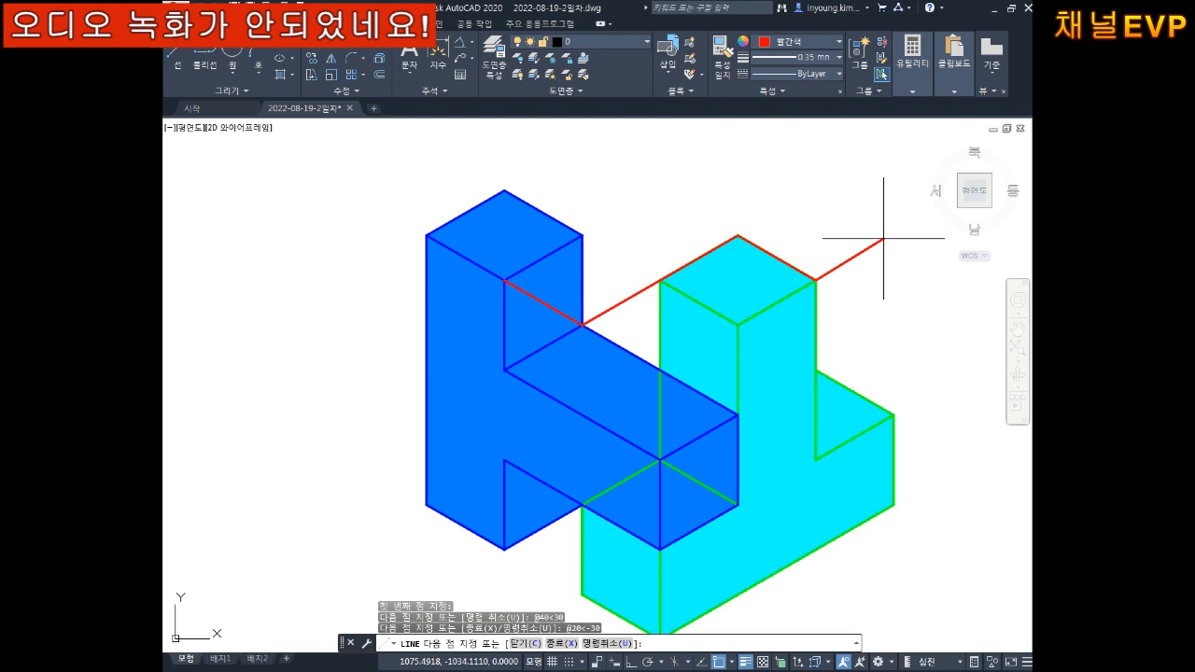
# Step: Continue the red outline with a 20-unit segment at 30° and a 60-unit segment at 150°
pyautogui.write('@20<30')
pyautogui.press('Return')
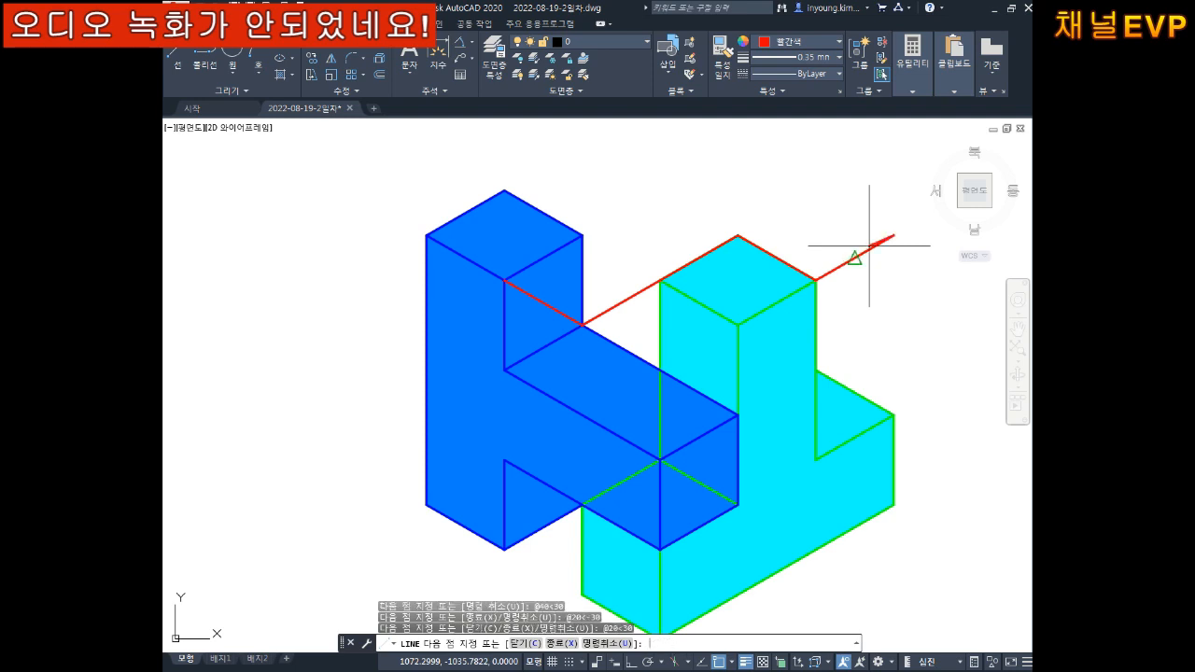
pyautogui.moveTo(706, 186)
pyautogui.mouseDown(button='middle')
pyautogui.moveTo(611, 178)
pyautogui.moveTo(606, 189)
pyautogui.moveTo(644, 186)
pyautogui.mouseUp(button='middle')
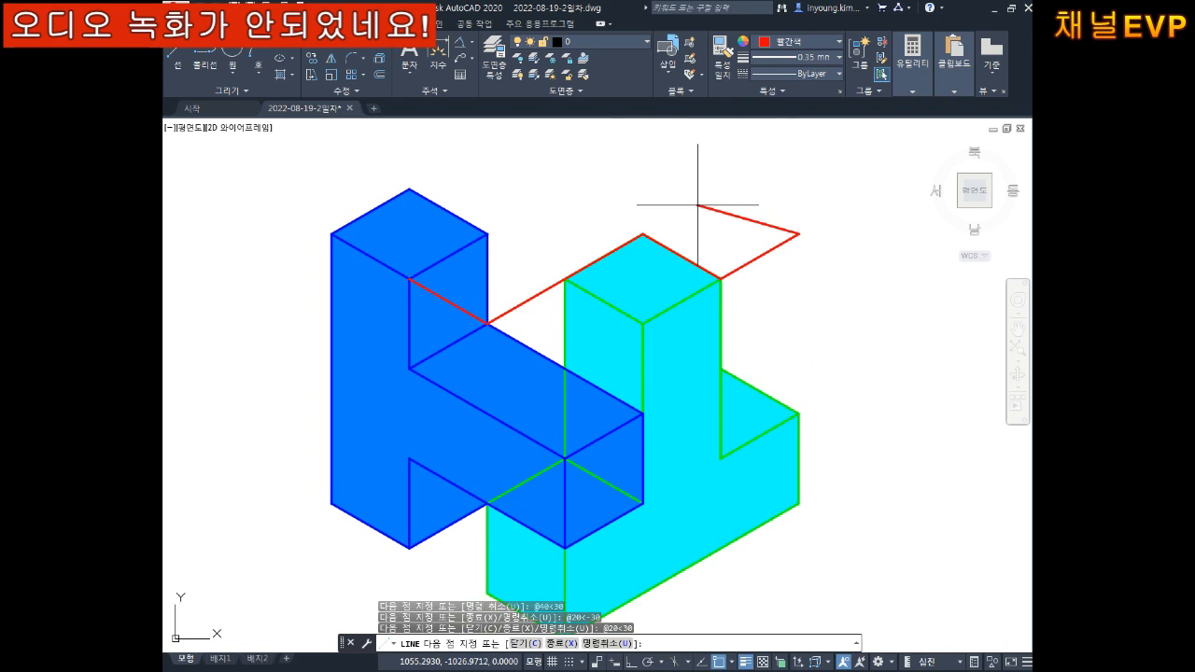
pyautogui.write('@60<150')
pyautogui.press('Return')
pyautogui.scroll(-5, 697, 205)
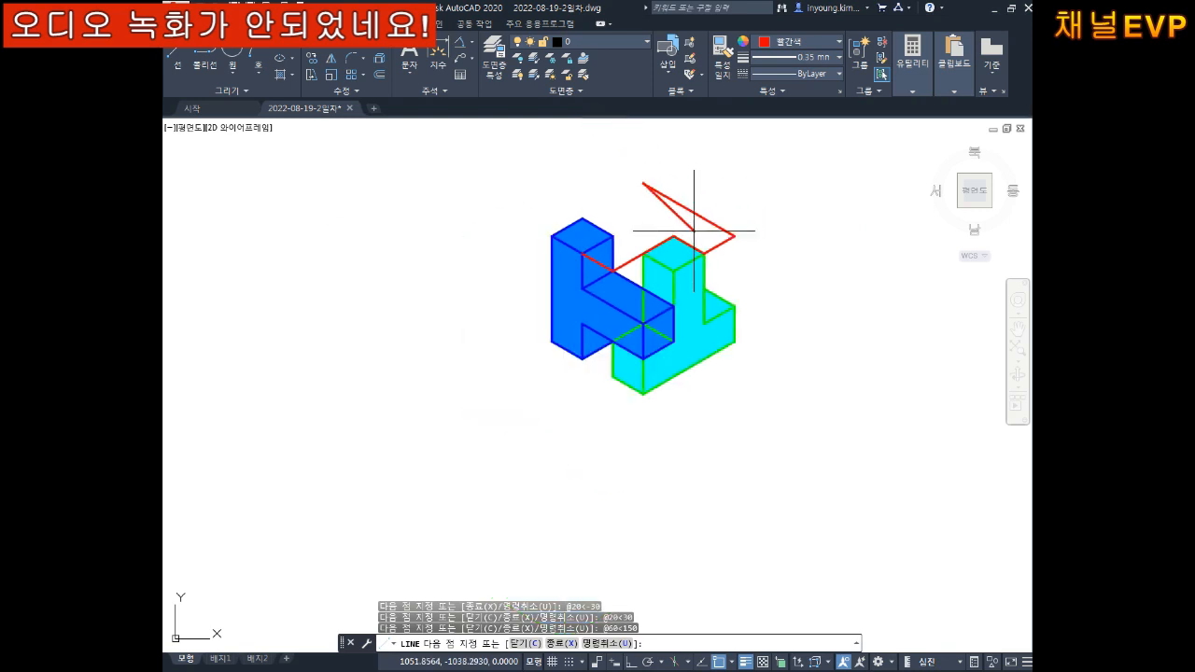
# Step: Continue the red outline 20 units at 210° and 20 units at -30°, and close it back to its starting corner
pyautogui.scroll(3, 640, 233)
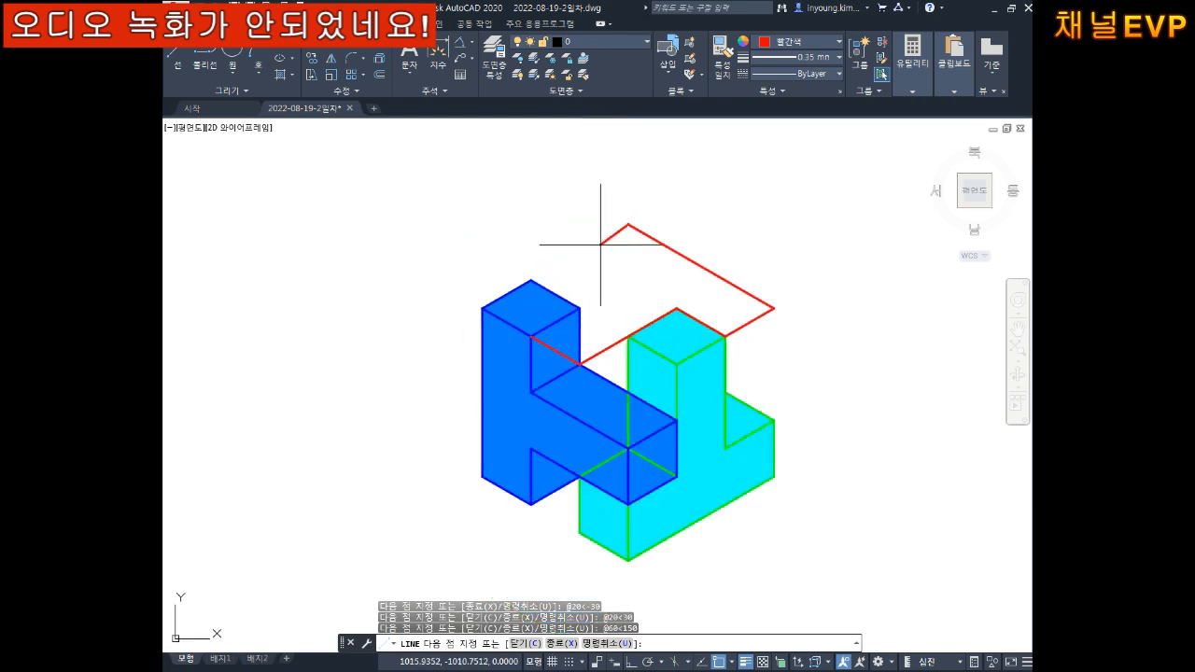
pyautogui.write('@20<')
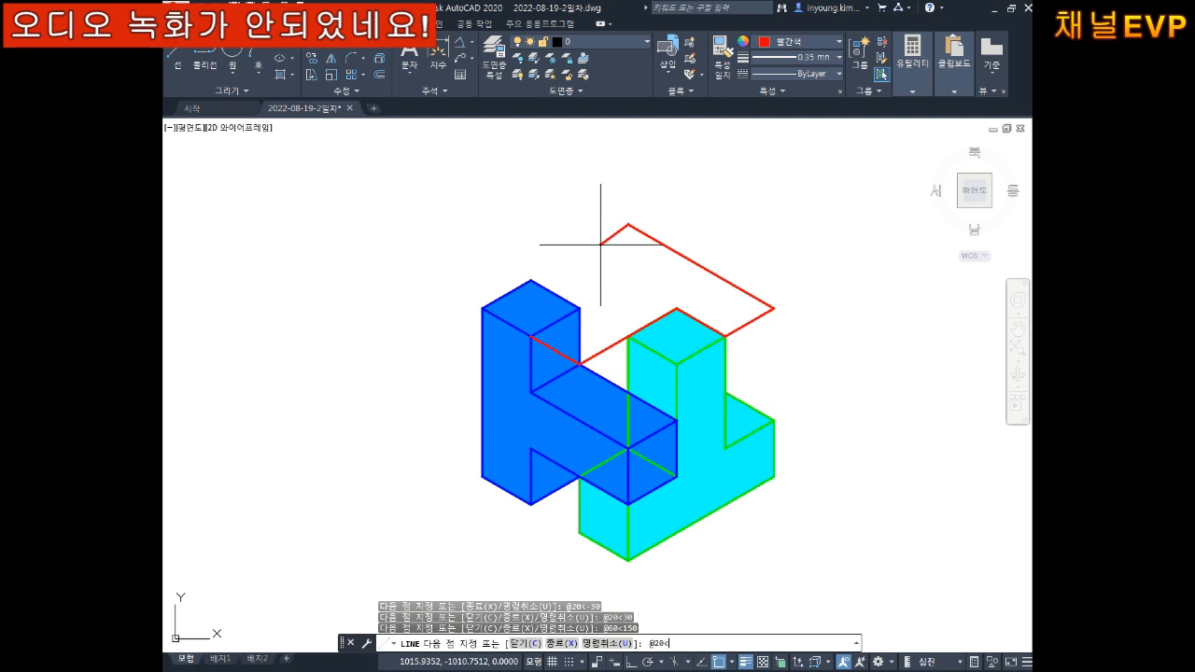
pyautogui.write('210')
pyautogui.press('Return')
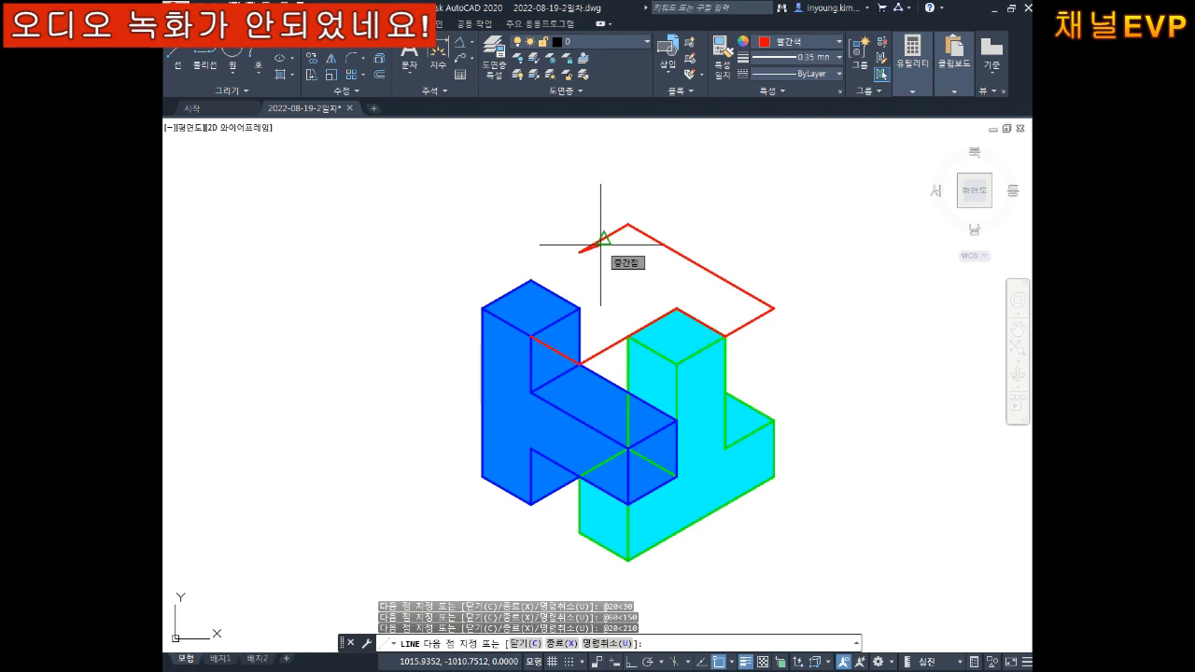
pyautogui.write('@20<-30')
pyautogui.press('Return')
pyautogui.press('Escape')
pyautogui.press('Escape')
pyautogui.press('Escape')
pyautogui.press('Escape')
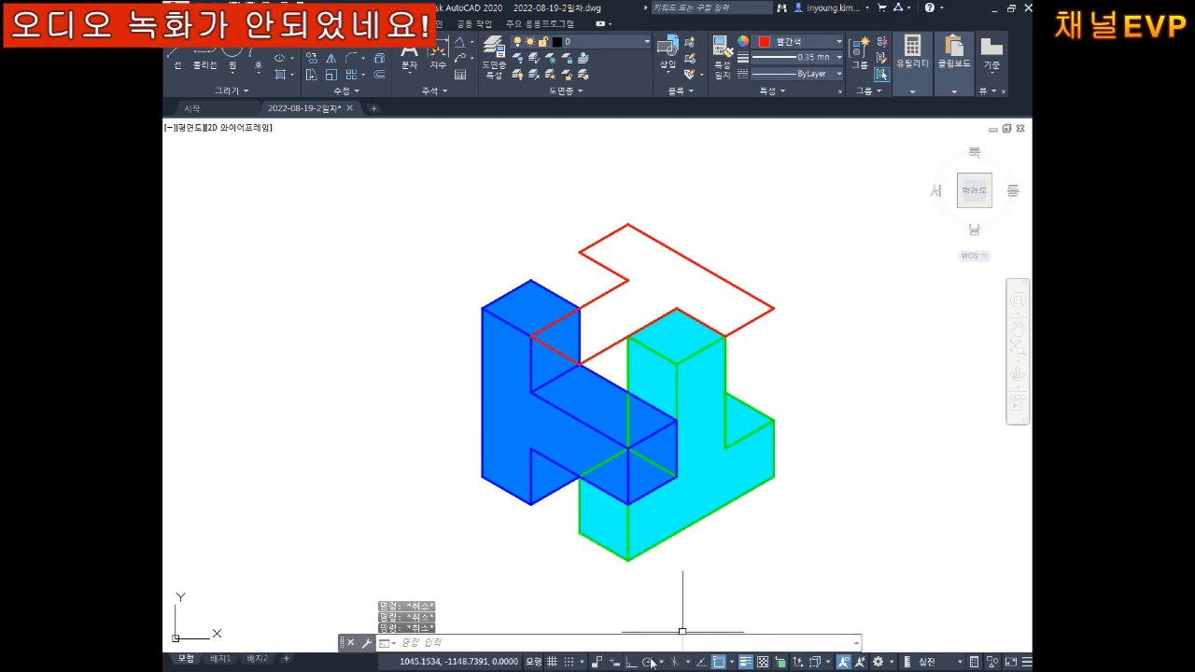
# Step: Switch to Notepad and begin a new section below the existing coordinate list with the lines "L엔터" and "끝점클릭"
pyautogui.hotkey('alt', 'Tab')
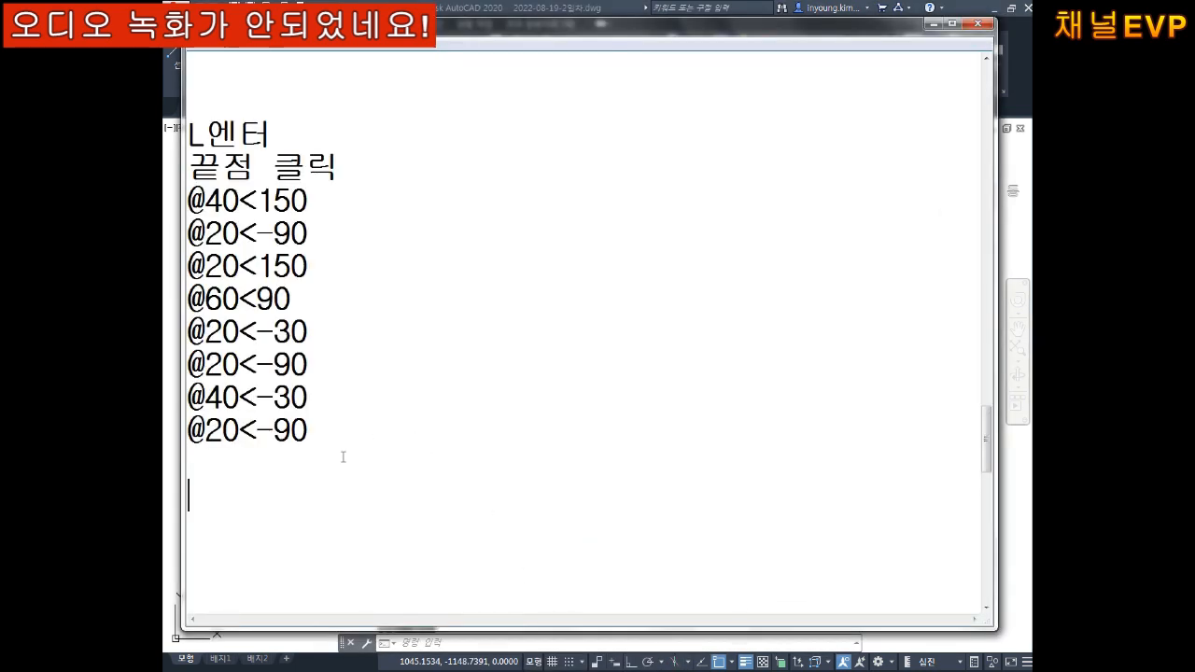
pyautogui.press('Return')
pyautogui.press('Return')
pyautogui.press('Return')
pyautogui.press('Up')
pyautogui.press('Up')
pyautogui.press('Up')
pyautogui.press('Up')
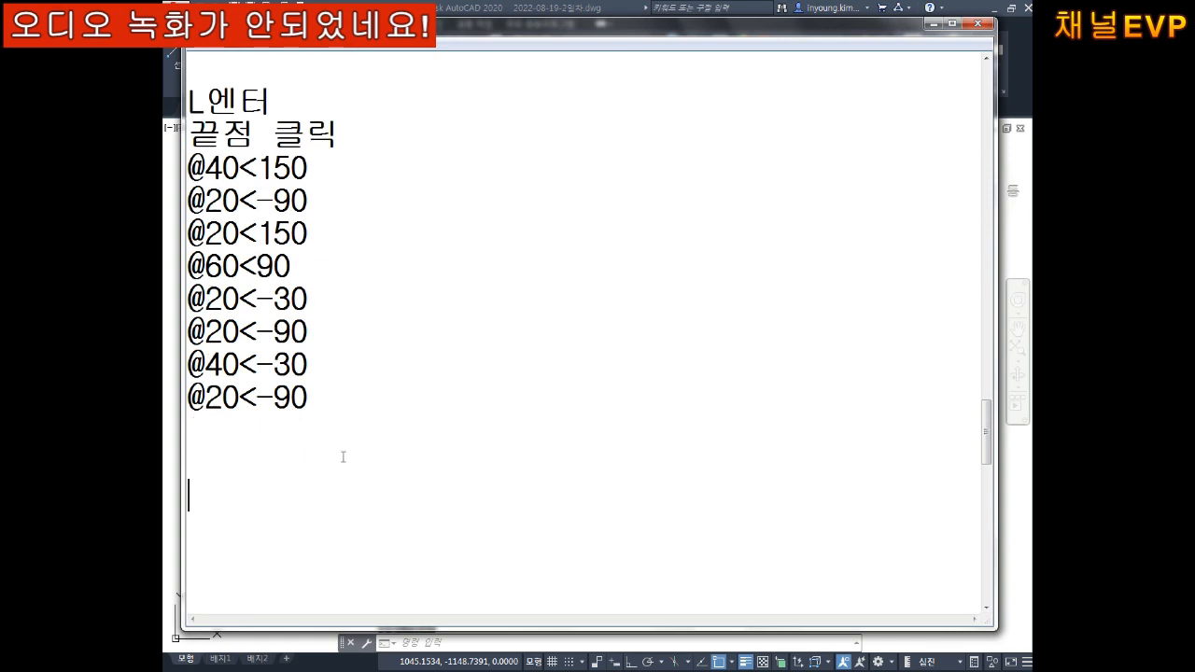
pyautogui.write('L엔터')
pyautogui.press('Return')
pyautogui.write('ㄲ끝점클릭')
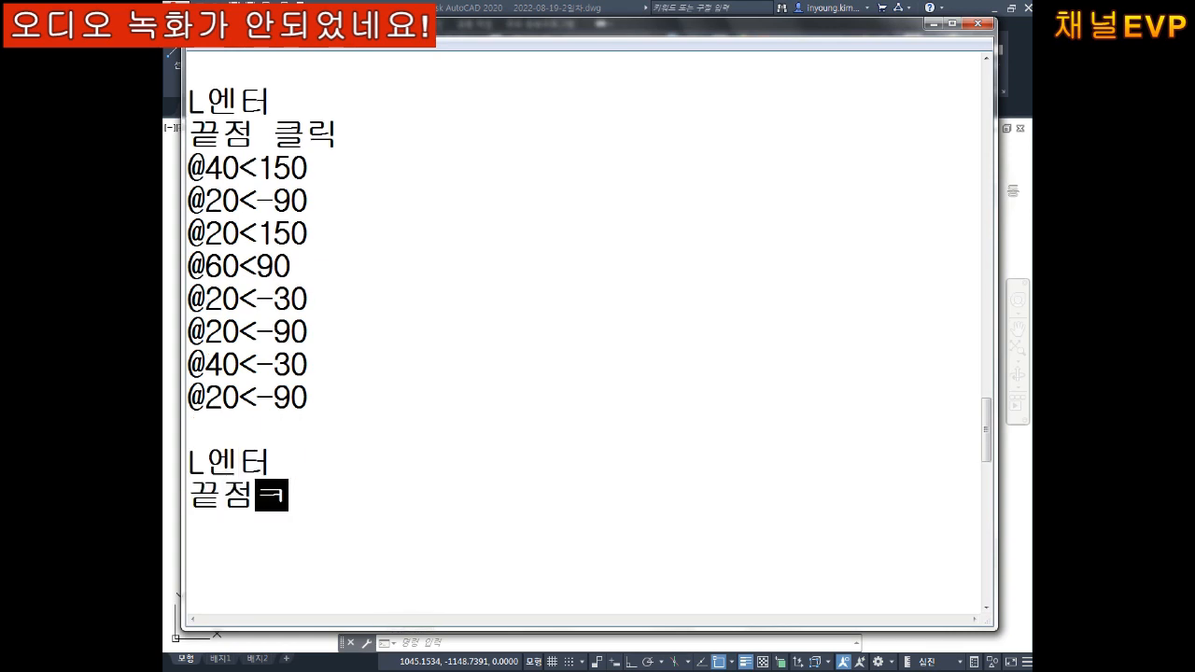
pyautogui.press('Return')
pyautogui.write('@20<')
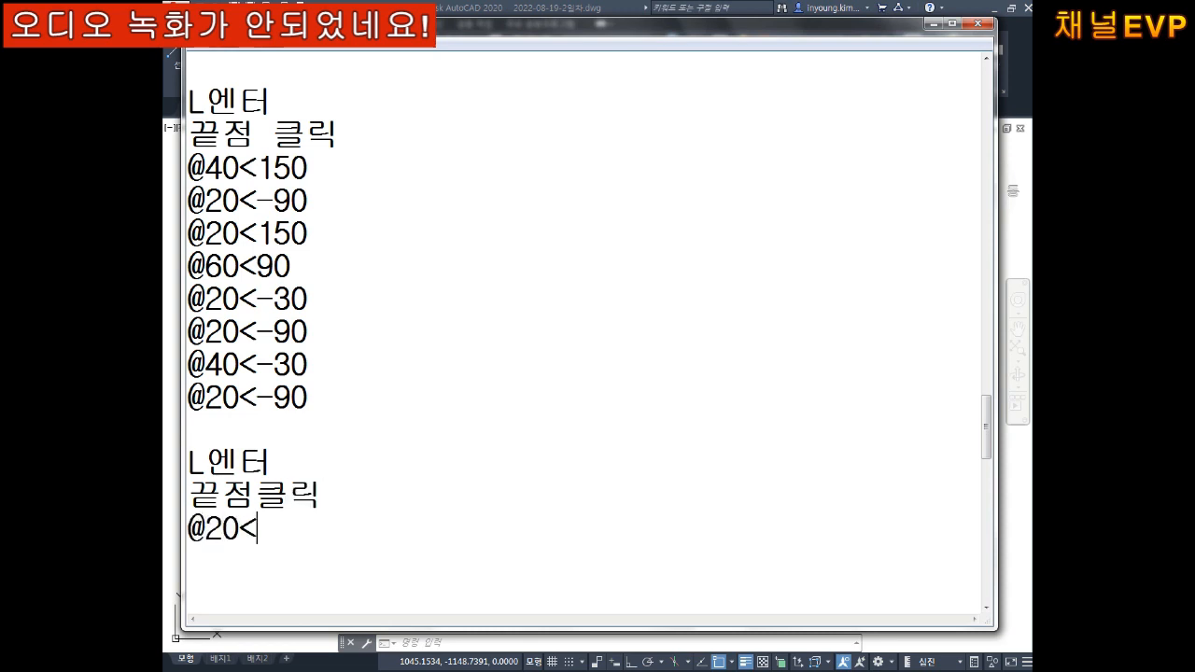
pyautogui.write('-30')
pyautogui.press('Return')
pyautogui.write('@40<30')
pyautogui.press('Return')
pyautogui.write('@20<-6')
pyautogui.press('BackSpace')
pyautogui.write('30')
pyautogui.press('Return')
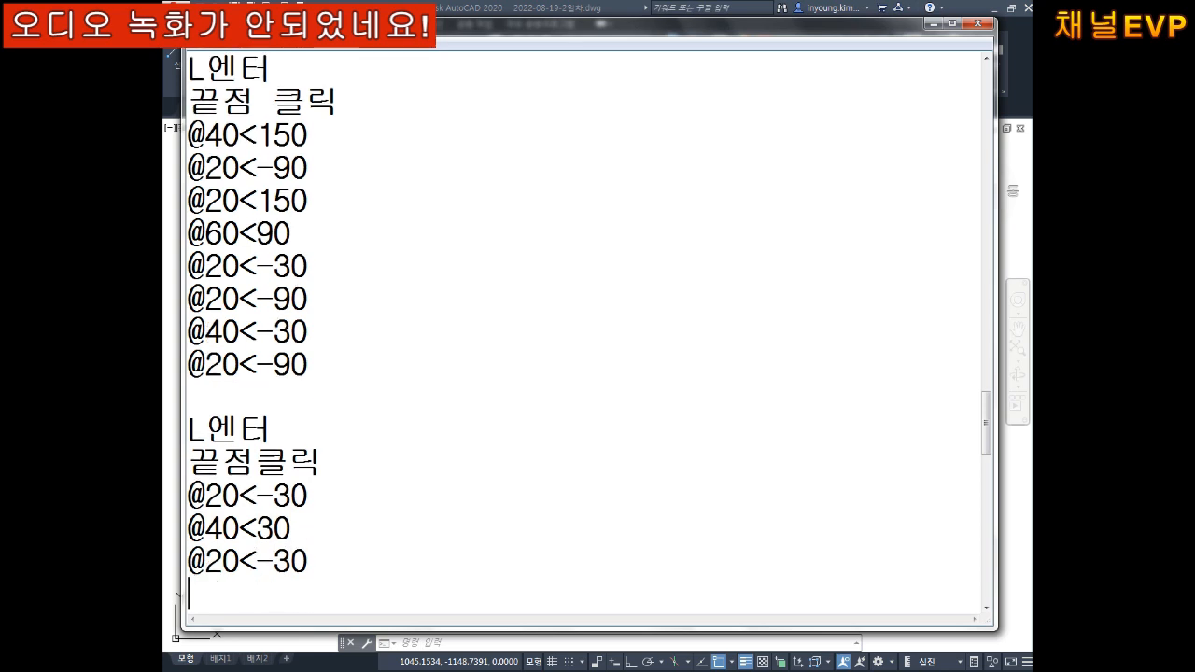
pyautogui.write('@20<30')
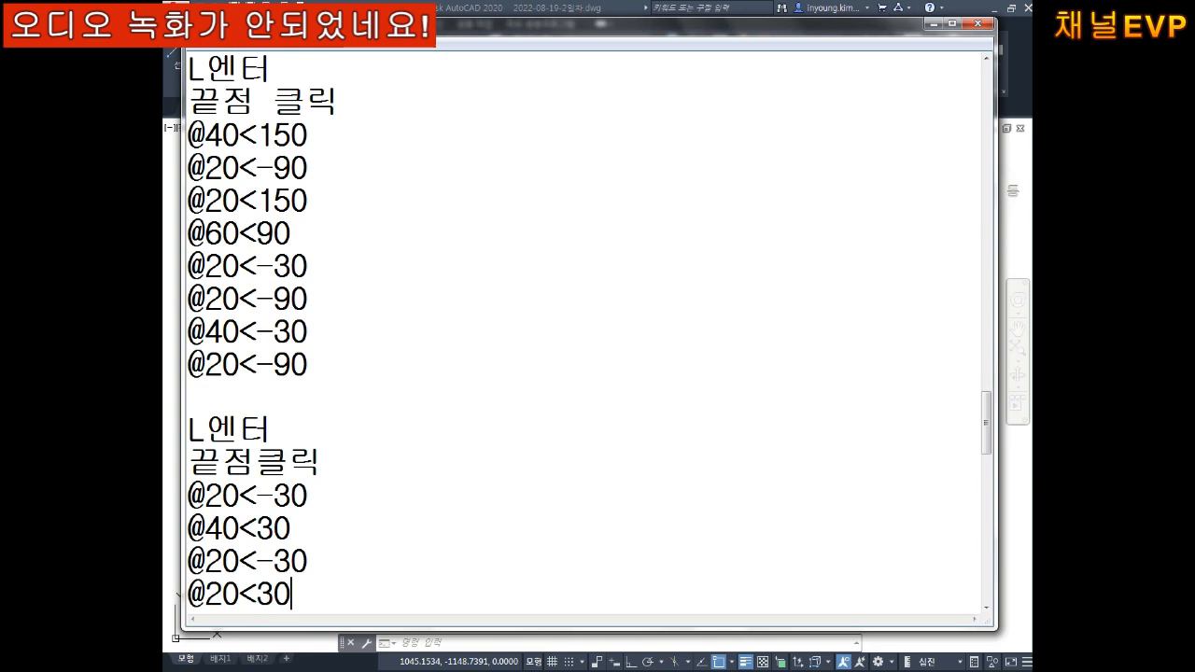
pyautogui.press('Return')
pyautogui.write('@60')
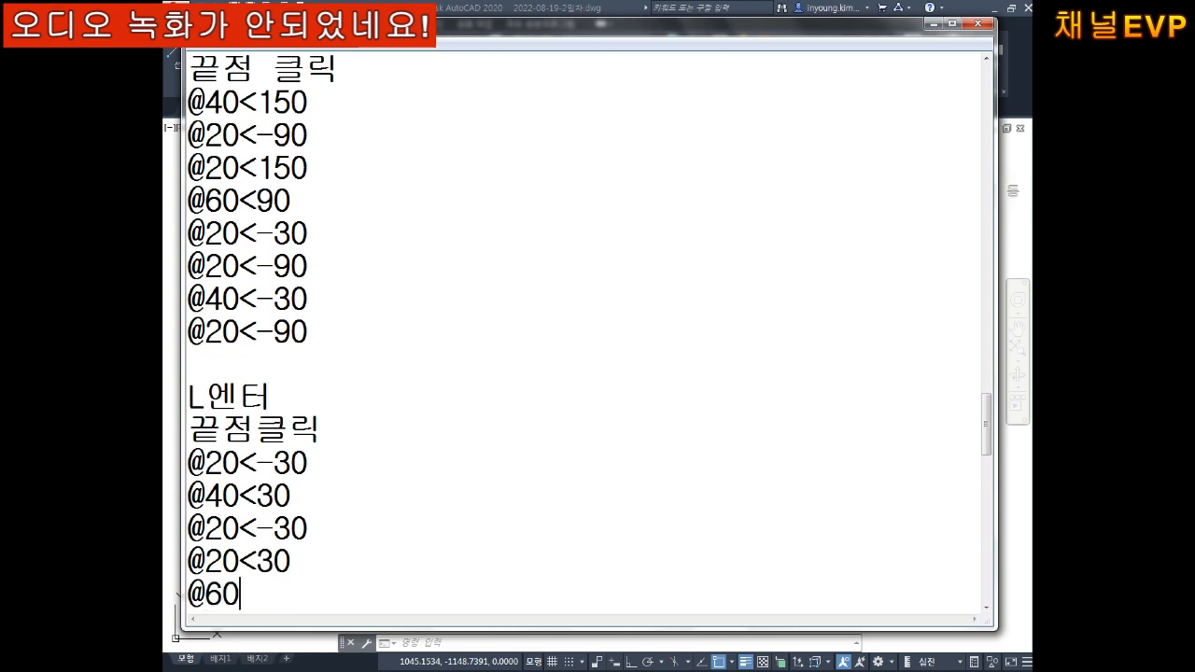
pyautogui.write('<150')
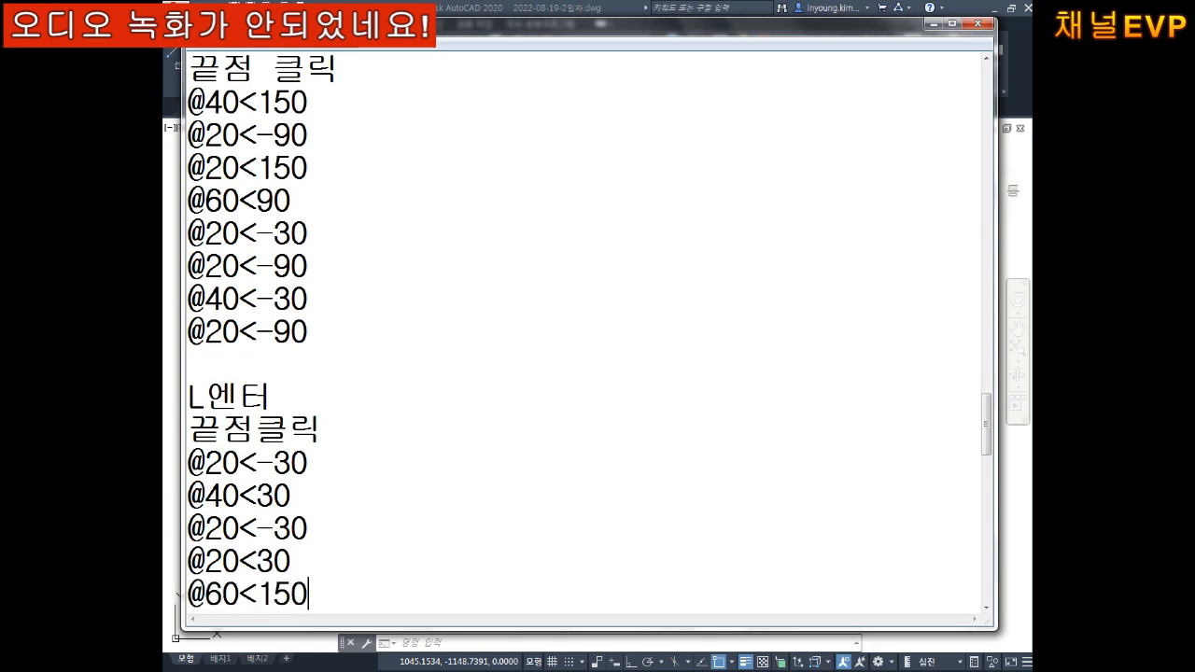
pyautogui.press('Return')
pyautogui.write('@20')
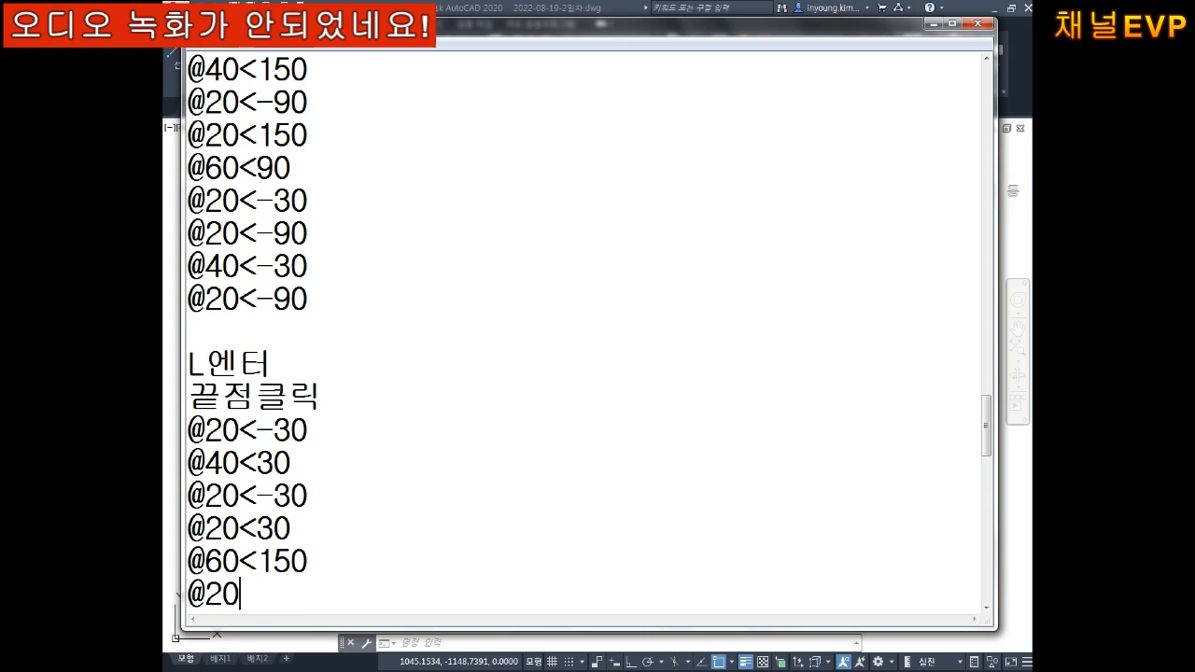
pyautogui.write('<-30')
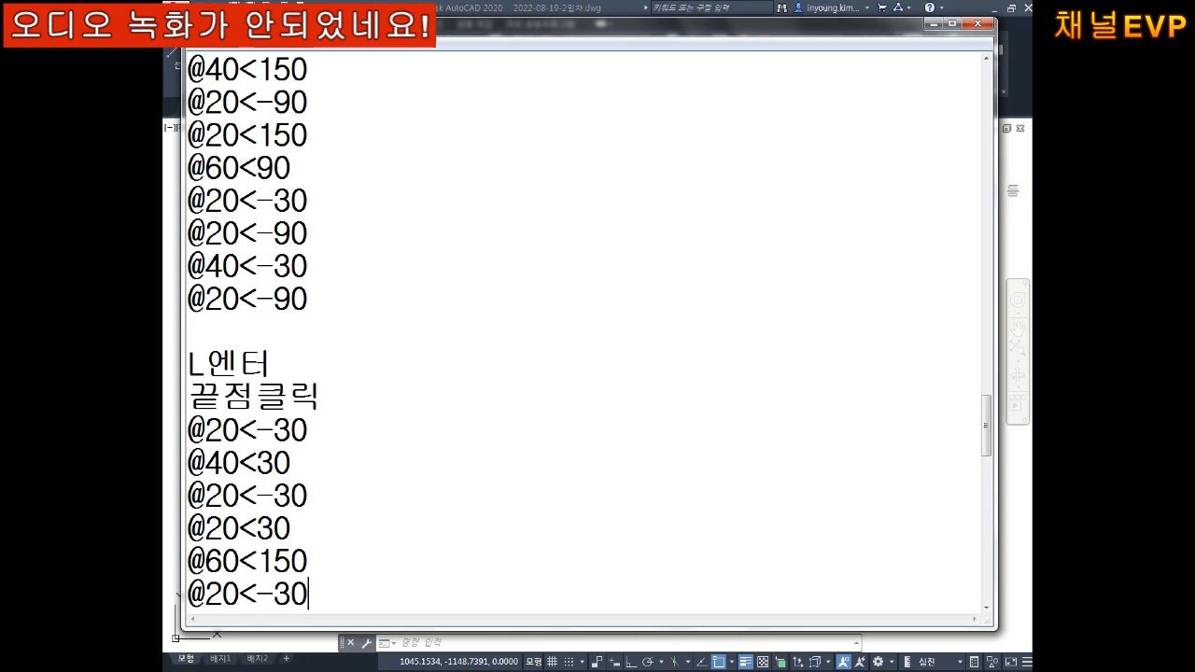
pyautogui.press('Return')
pyautogui.write('@20')
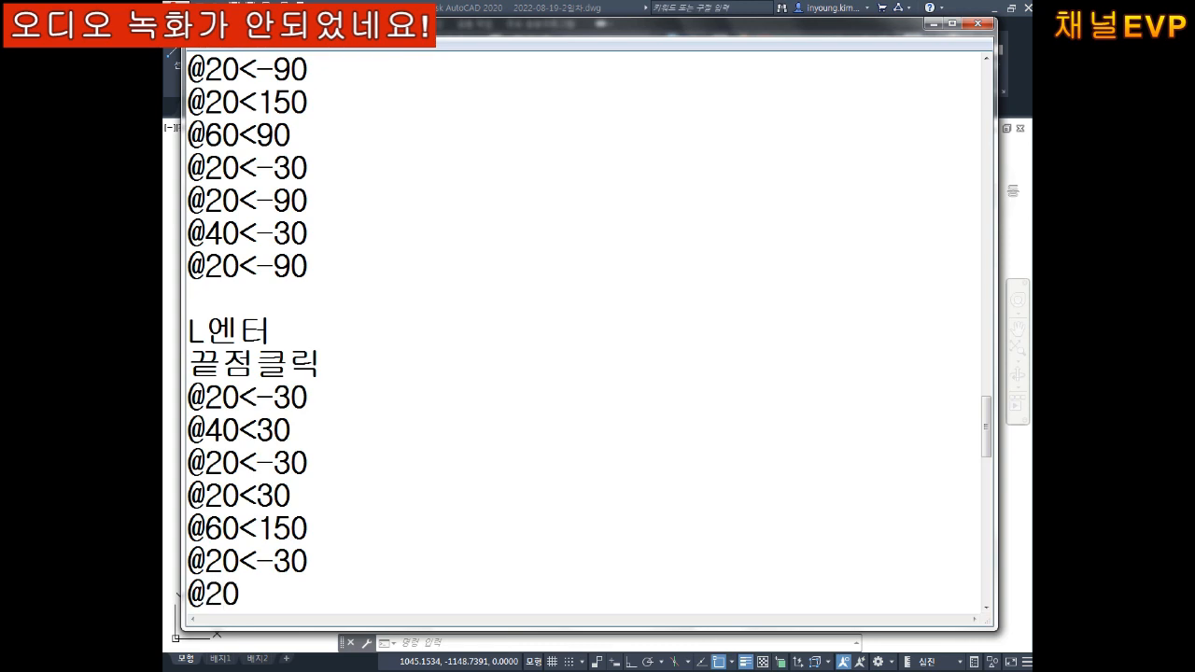
pyautogui.write('W')
pyautogui.press('BackSpace')
pyautogui.press('BackSpace')
pyautogui.press('BackSpace')
pyautogui.press('Up')
pyautogui.press('BackSpace')
pyautogui.press('Delete')
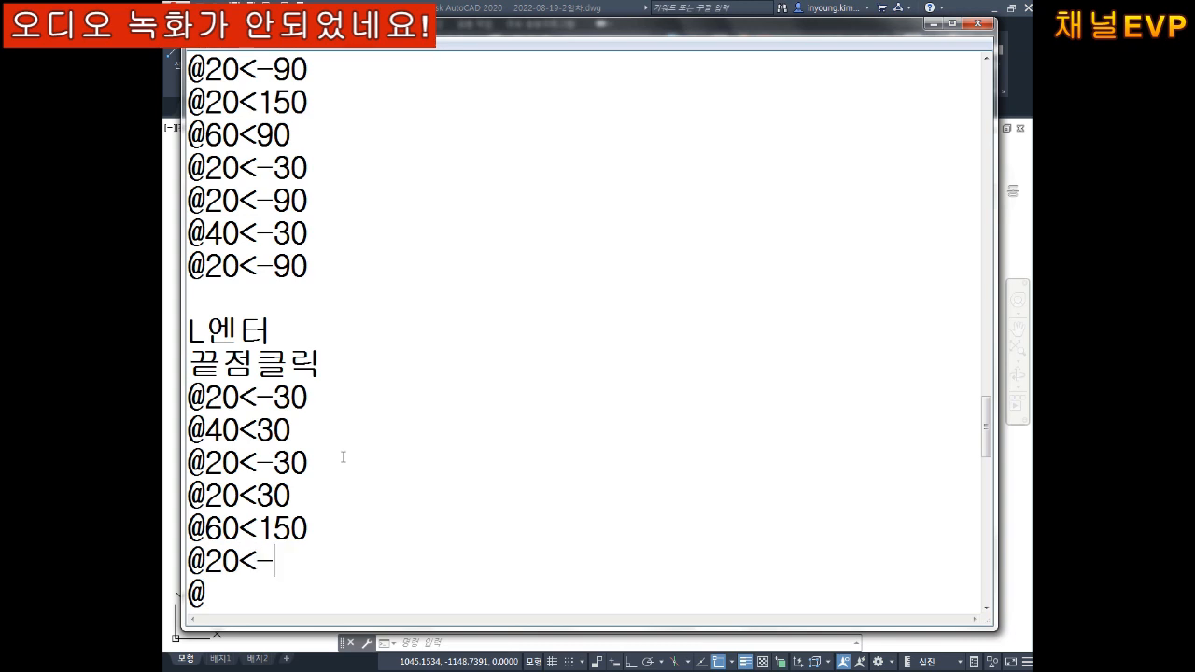
pyautogui.write('210')
pyautogui.press('Down')
pyautogui.write('@')
pyautogui.press('BackSpace')
pyautogui.write('2')
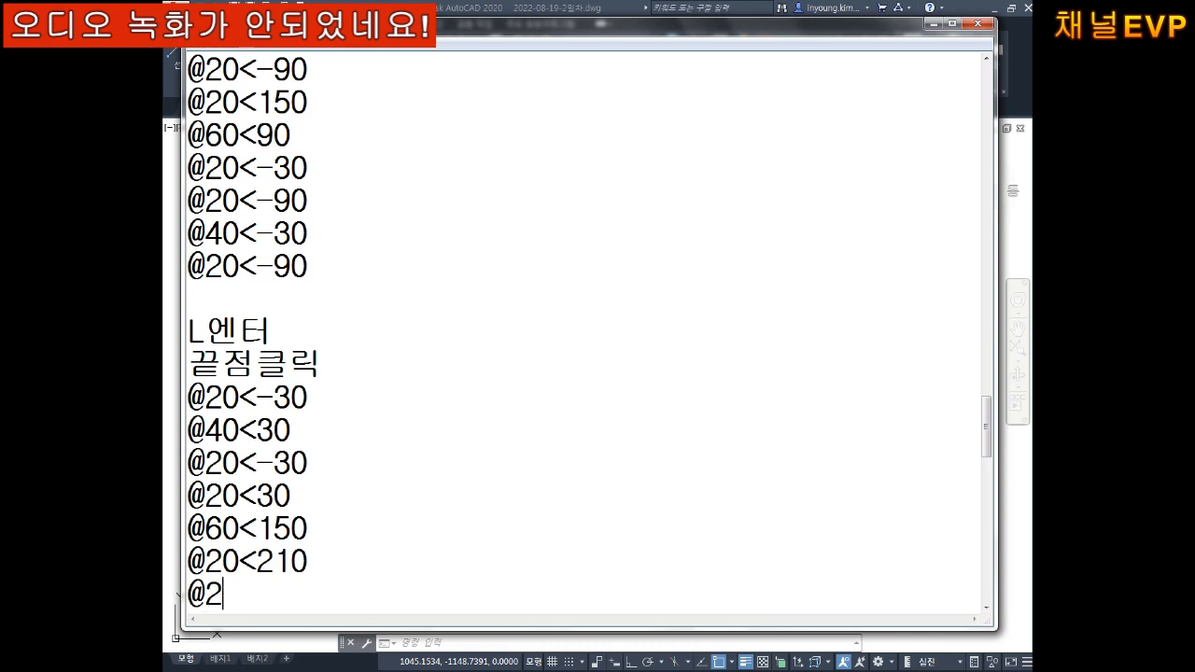
pyautogui.write('0<-30')
pyautogui.press('Return')
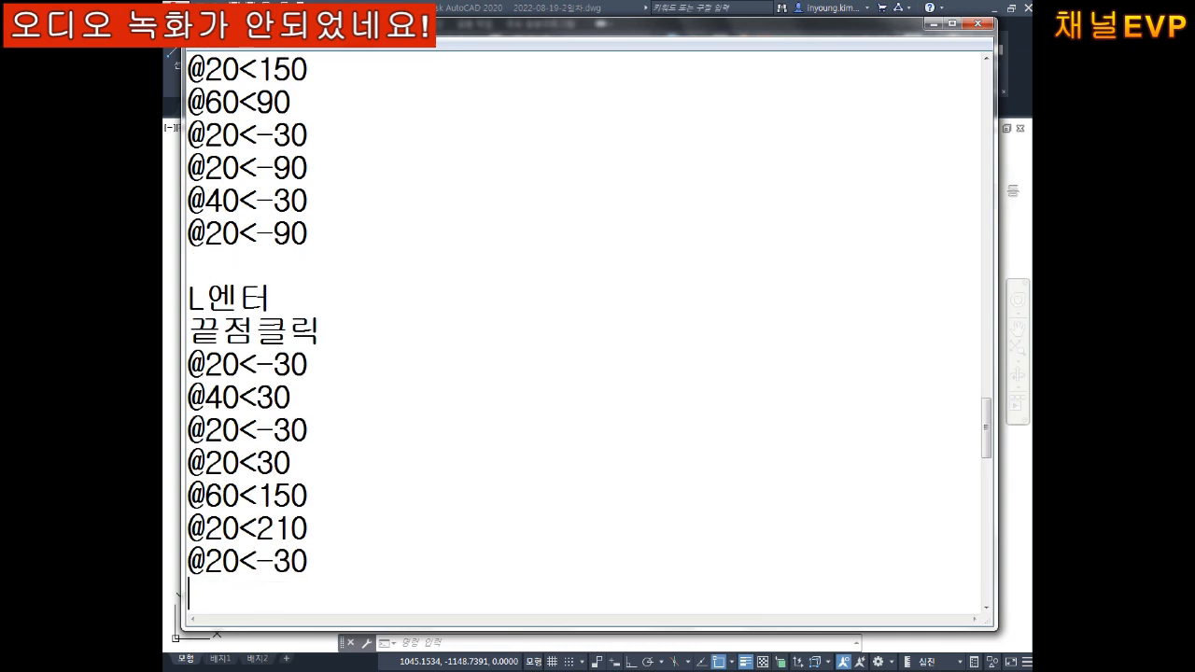
pyautogui.write('끝점 크')
pyautogui.write('릭')
pyautogui.press('Return')
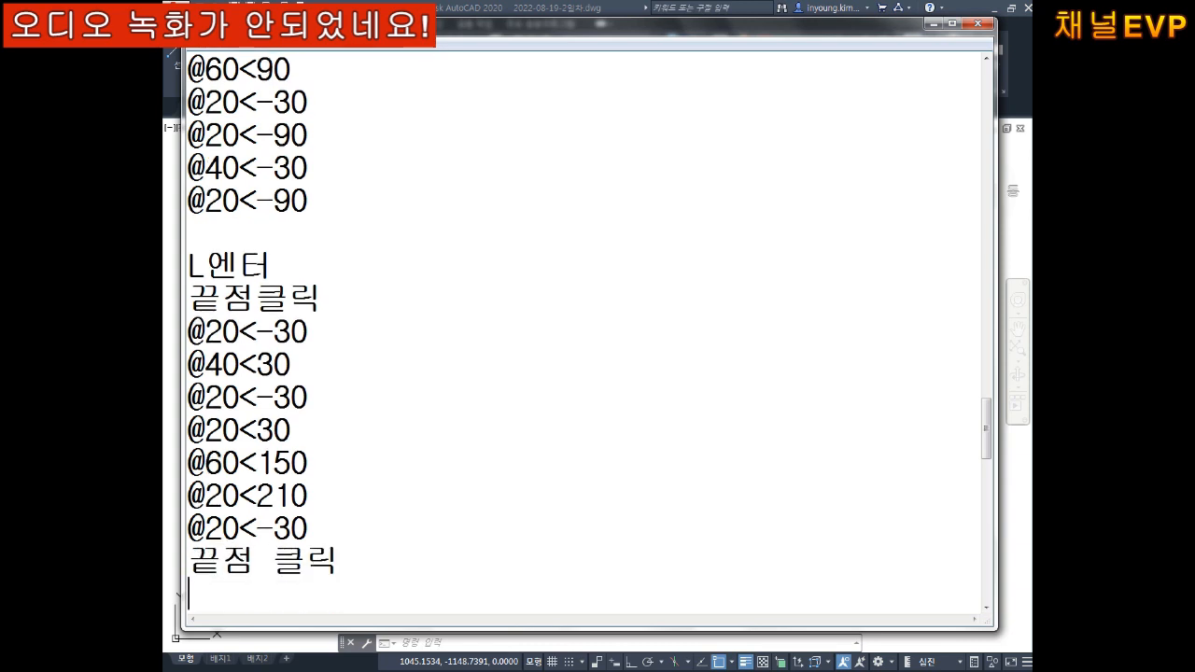
# Step: Switch back to AutoCAD and draw a 20-unit red line at -90° from the red outline's leftmost corner
pyautogui.hotkey('alt', 'Tab')
pyautogui.moveTo(728, 326)
pyautogui.mouseDown(button='middle')
pyautogui.moveTo(734, 355)
pyautogui.moveTo(779, 333)
pyautogui.mouseUp(button='middle')
pyautogui.press('Escape')
pyautogui.press('Escape')
pyautogui.press('Escape')
pyautogui.write('l')
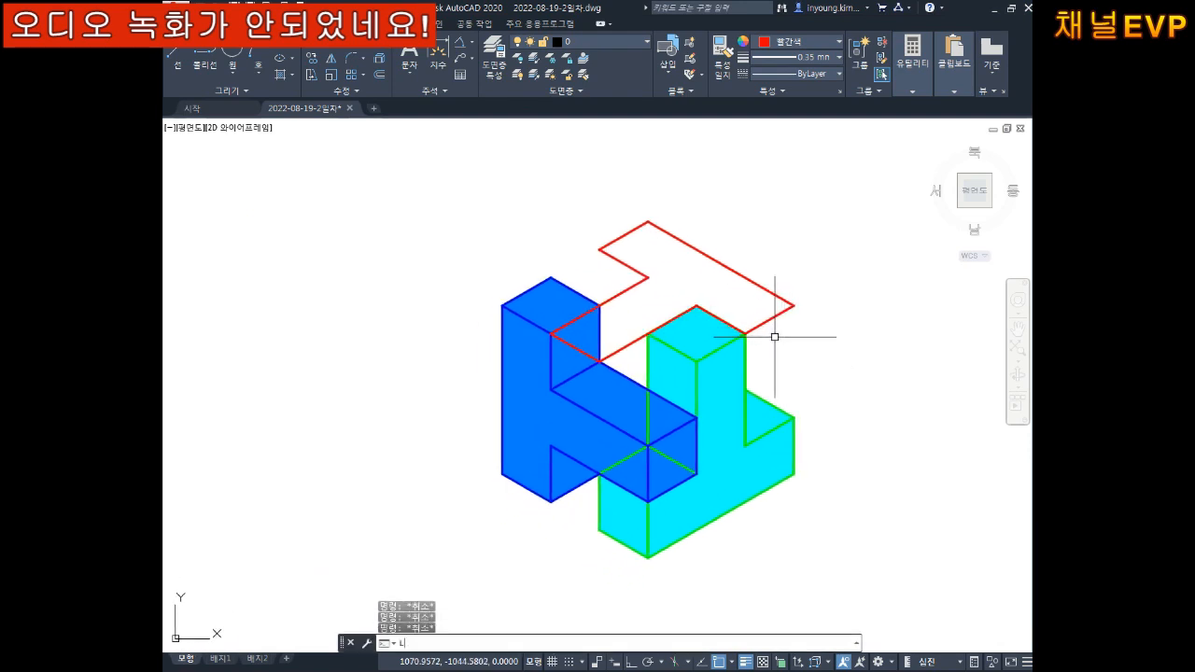
pyautogui.press('space')
pyautogui.click(551, 332)
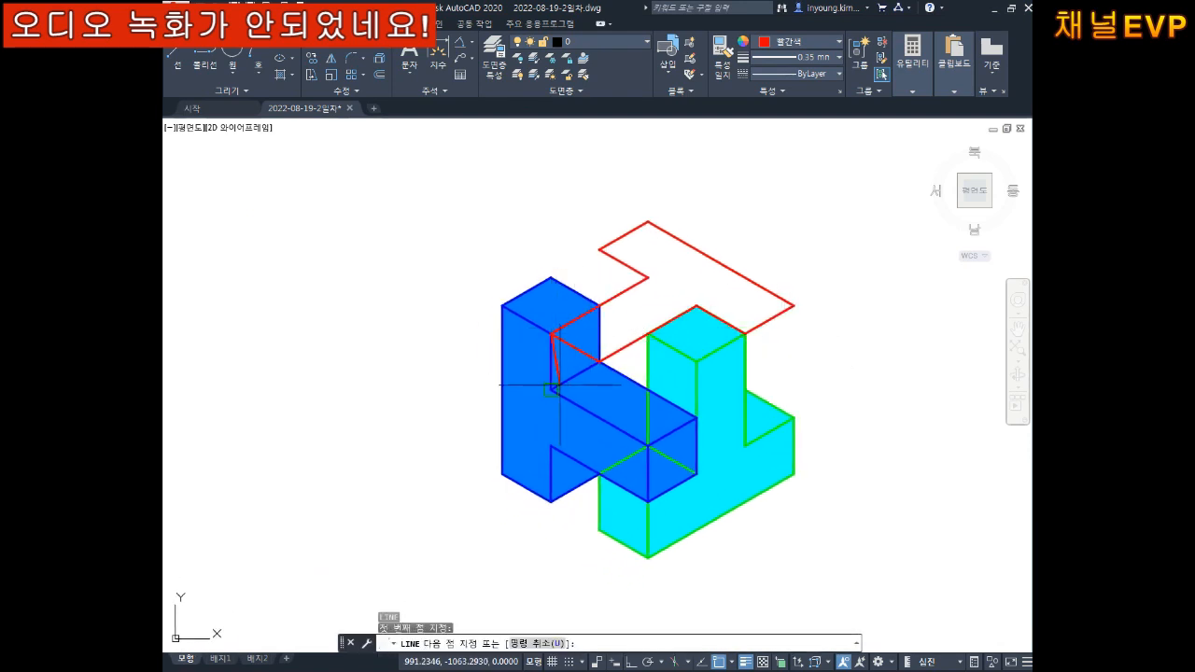
pyautogui.write('@20')
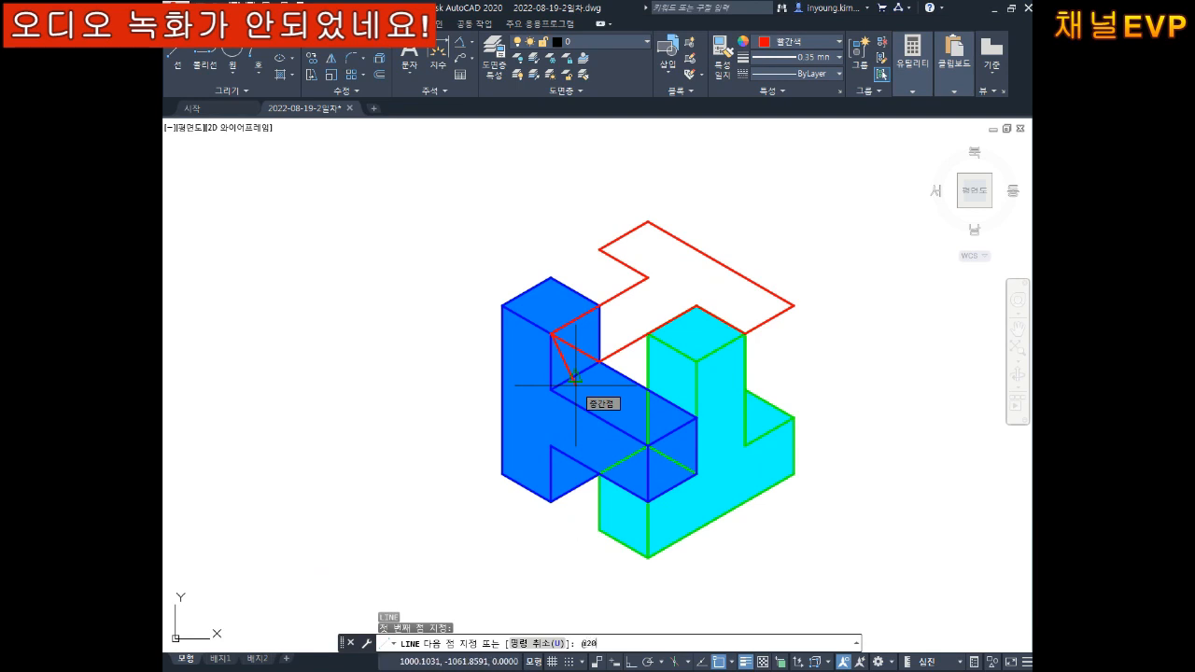
pyautogui.write('<-90')
pyautogui.press('Return')
# Step: Continue with a 20-unit segment at -30° and end with a vertical edge up to the red outline's front corner
pyautogui.write('@20<')
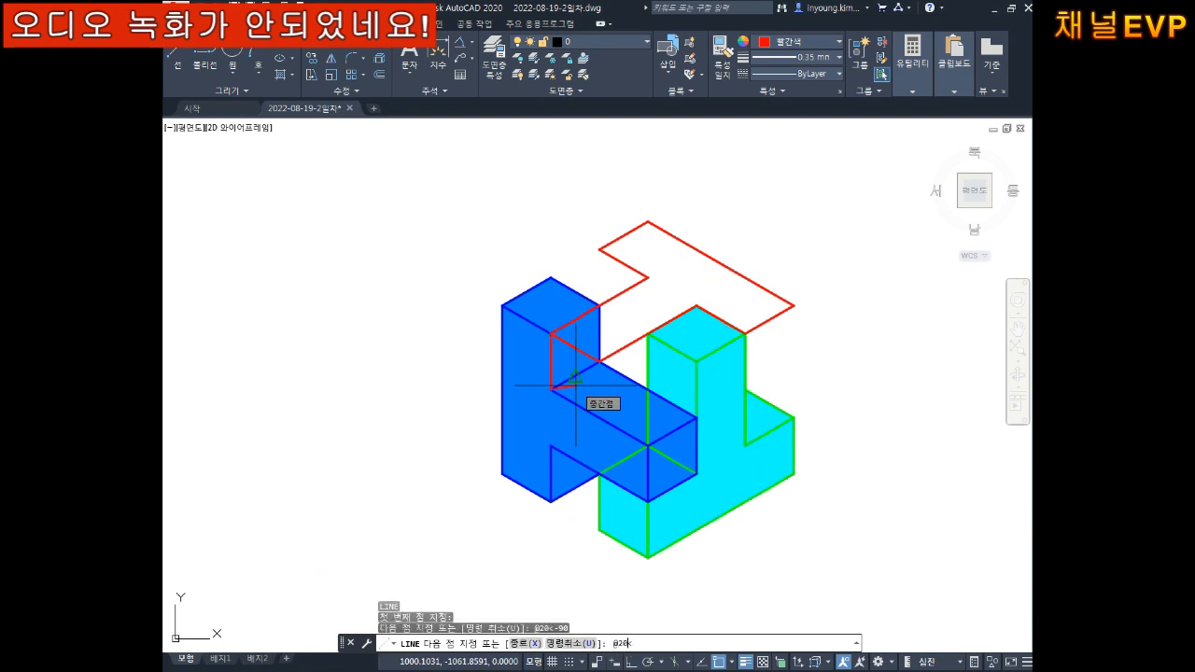
pyautogui.write('-30')
pyautogui.press('Return')
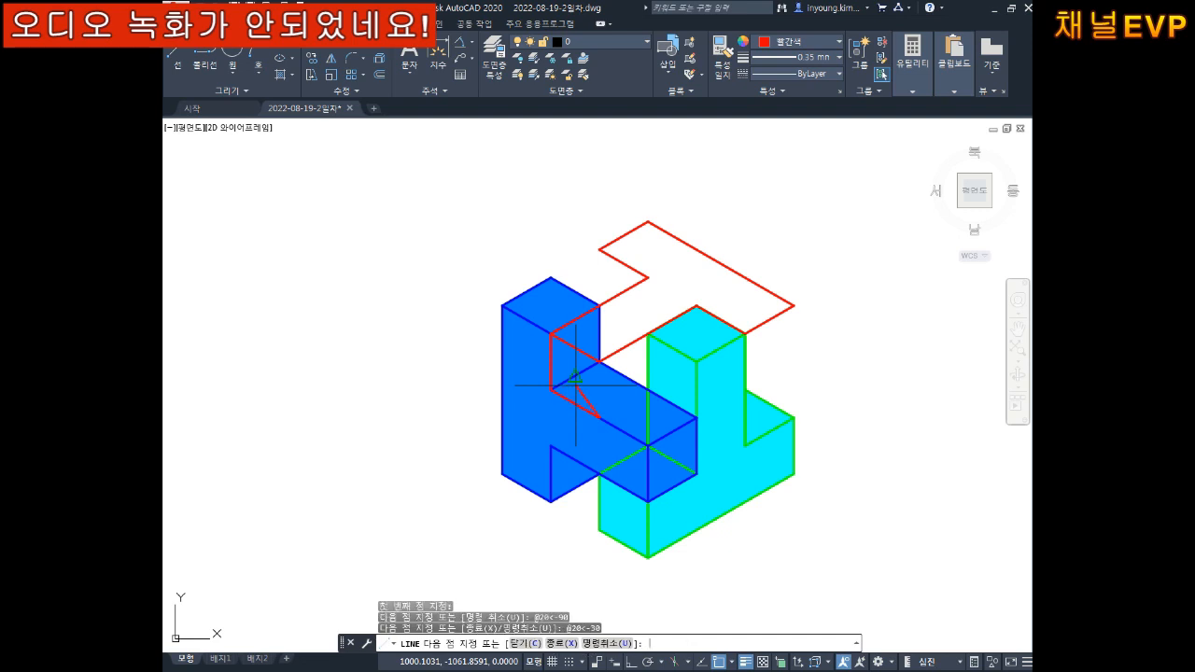
pyautogui.click(599, 361)
pyautogui.press('Escape')
pyautogui.press('Escape')
pyautogui.press('Escape')
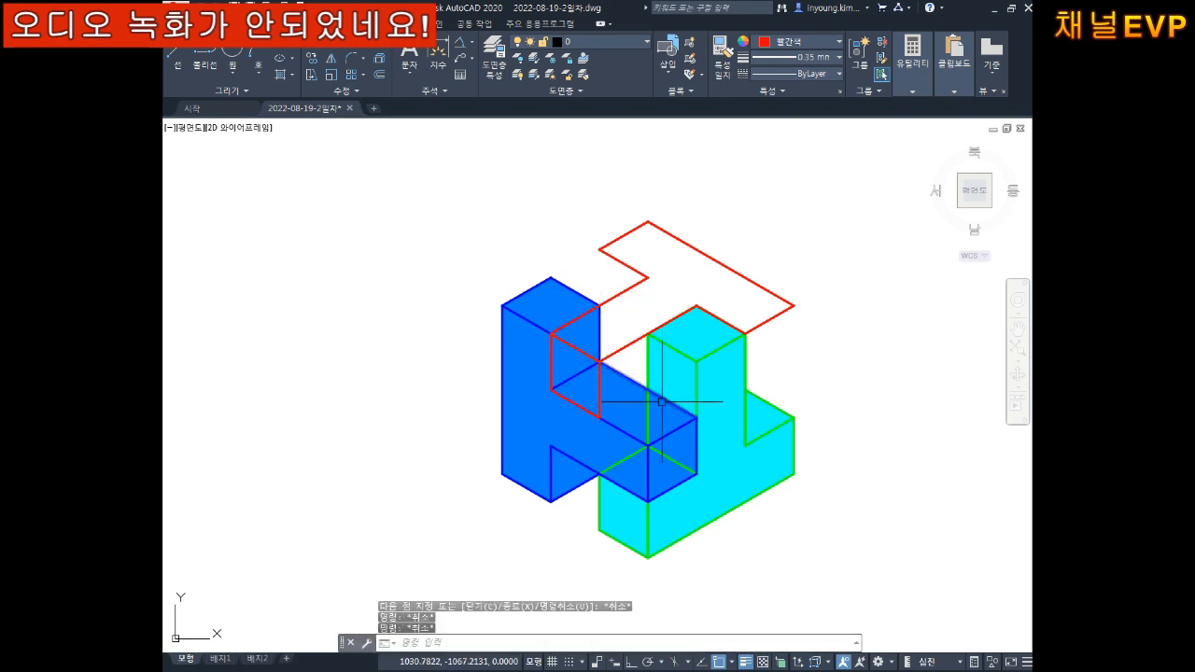
# Step: Draw the red bottom edge from the foot of the front vertical edge to where the blue arm meets the green block's left edge
pyautogui.press('space')
pyautogui.click(648, 390)
pyautogui.click(649, 391)
pyautogui.press('Escape')
pyautogui.press('Escape')
pyautogui.press('Escape')
pyautogui.moveTo(800, 344); pyautogui.dragTo(788, 360, button='middle')
pyautogui.press('Escape')
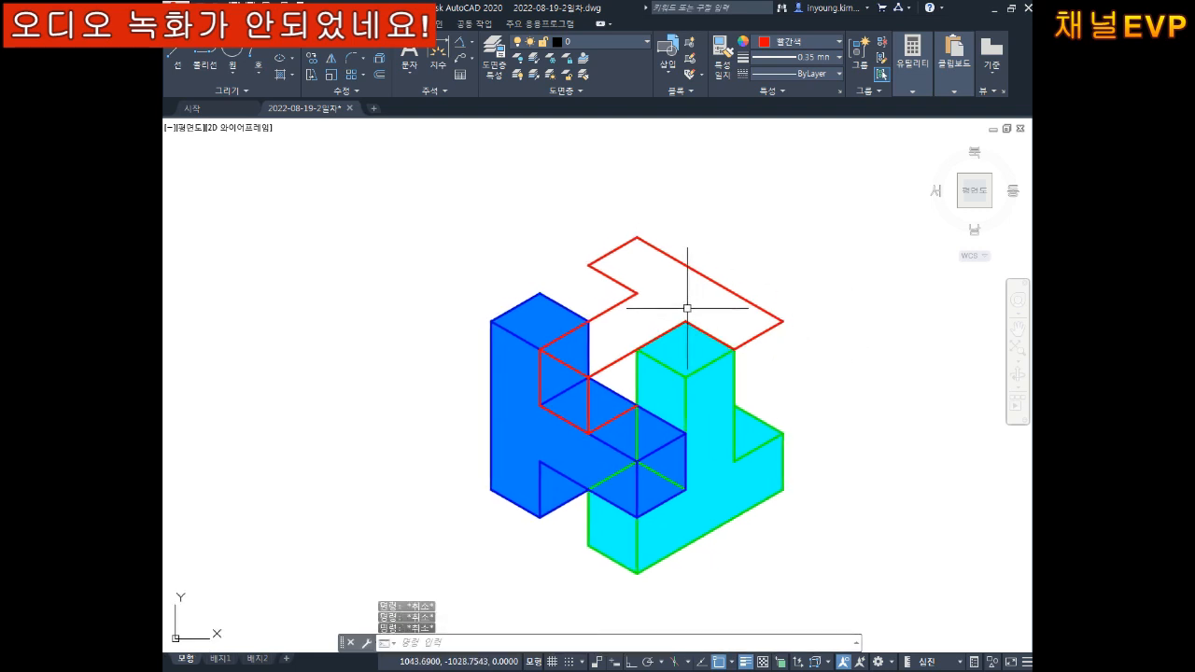
# Step: Draw a vertical red edge from the red outline's upper-left corner down to the right corner of the blue block's top face
pyautogui.press('space')
pyautogui.click(588, 266)
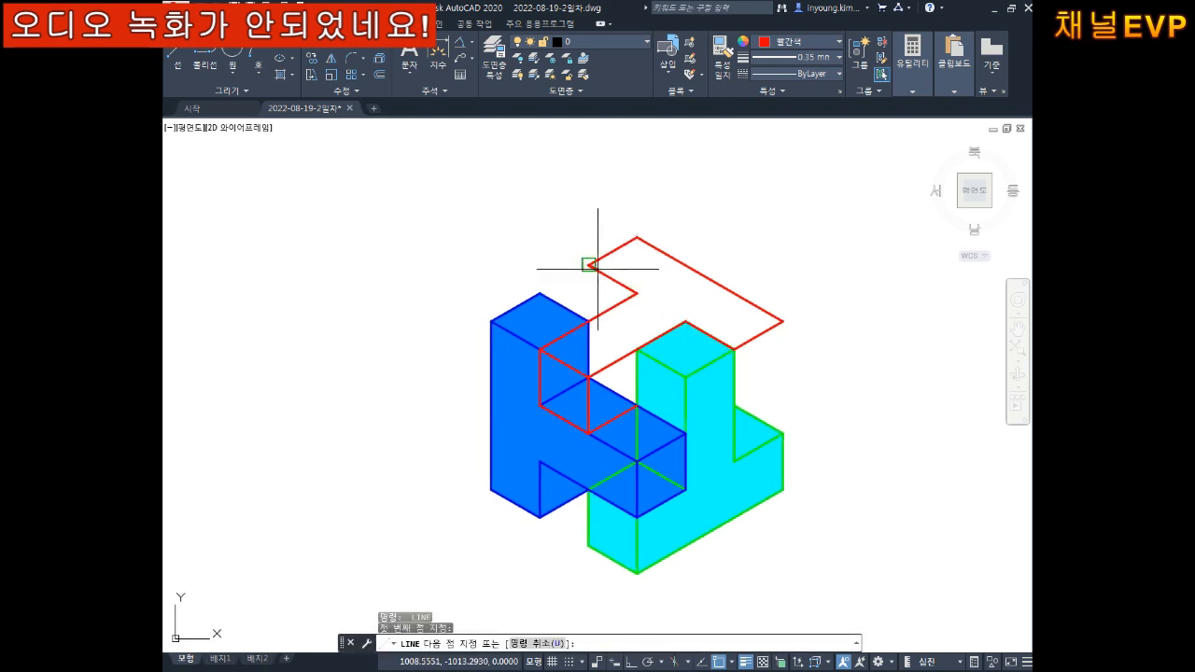
pyautogui.click(588, 322)
pyautogui.press('Escape')
pyautogui.press('Escape')
pyautogui.press('Escape')
# Step: Draw a 20-unit red line at -90° from the red outline's rightmost corner
pyautogui.moveTo(794, 355); pyautogui.dragTo(768, 333, button='middle')
pyautogui.press('space')
pyautogui.click(756, 298)
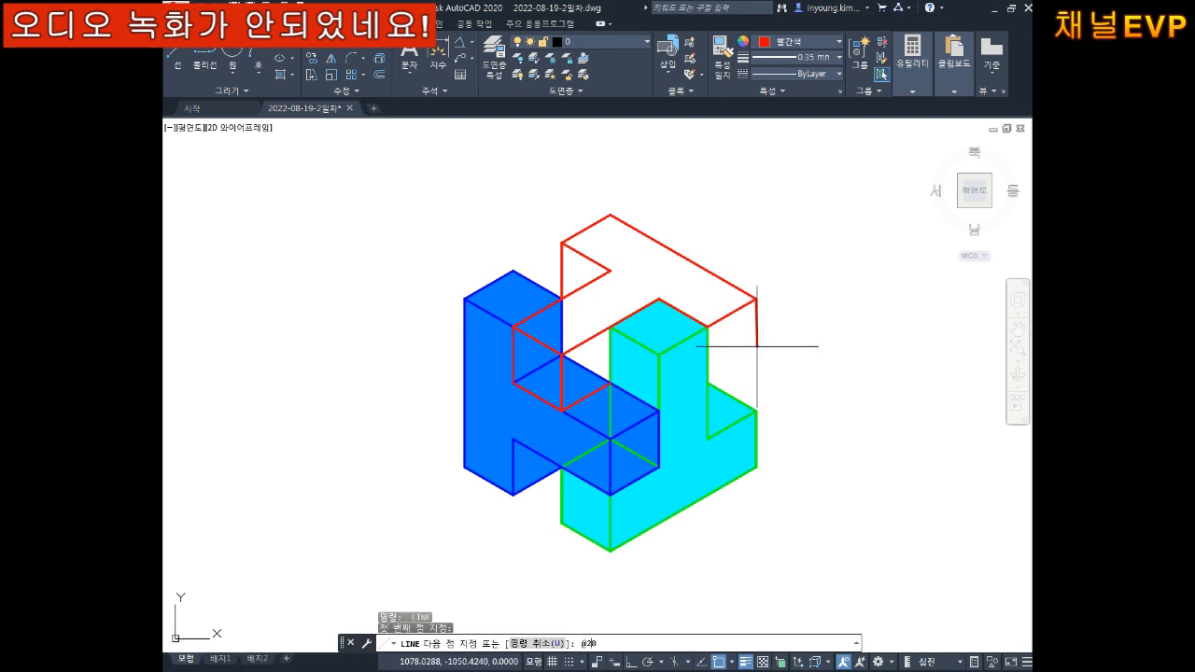
pyautogui.press('Return')
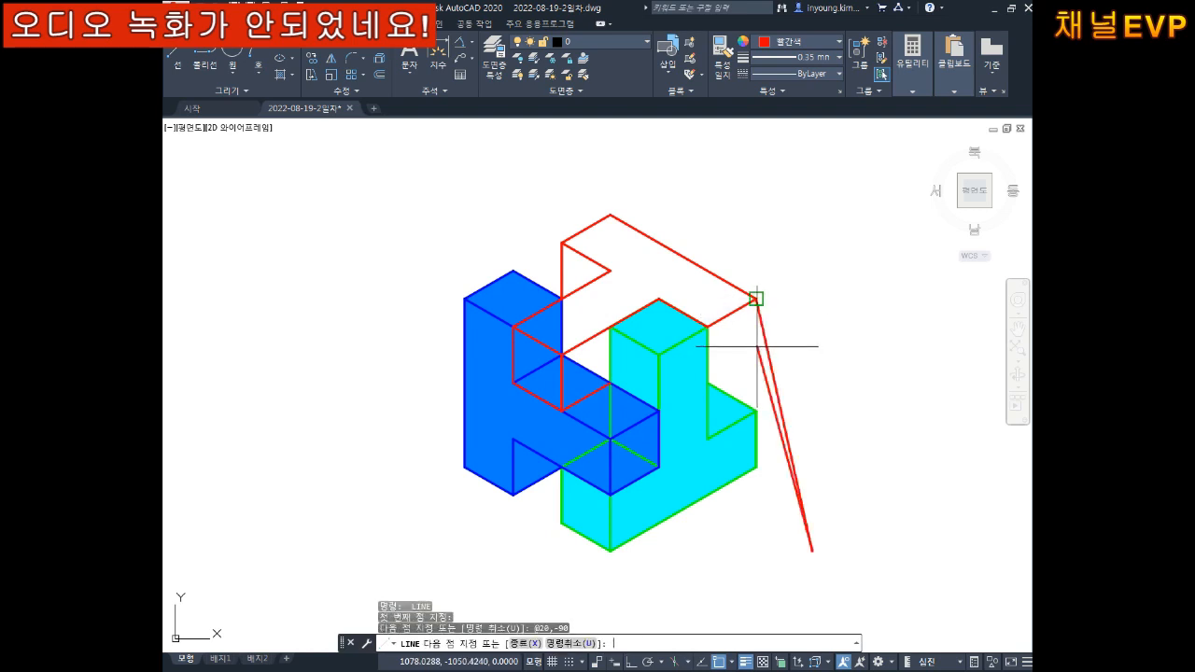
pyautogui.write('U')
pyautogui.press('Return')
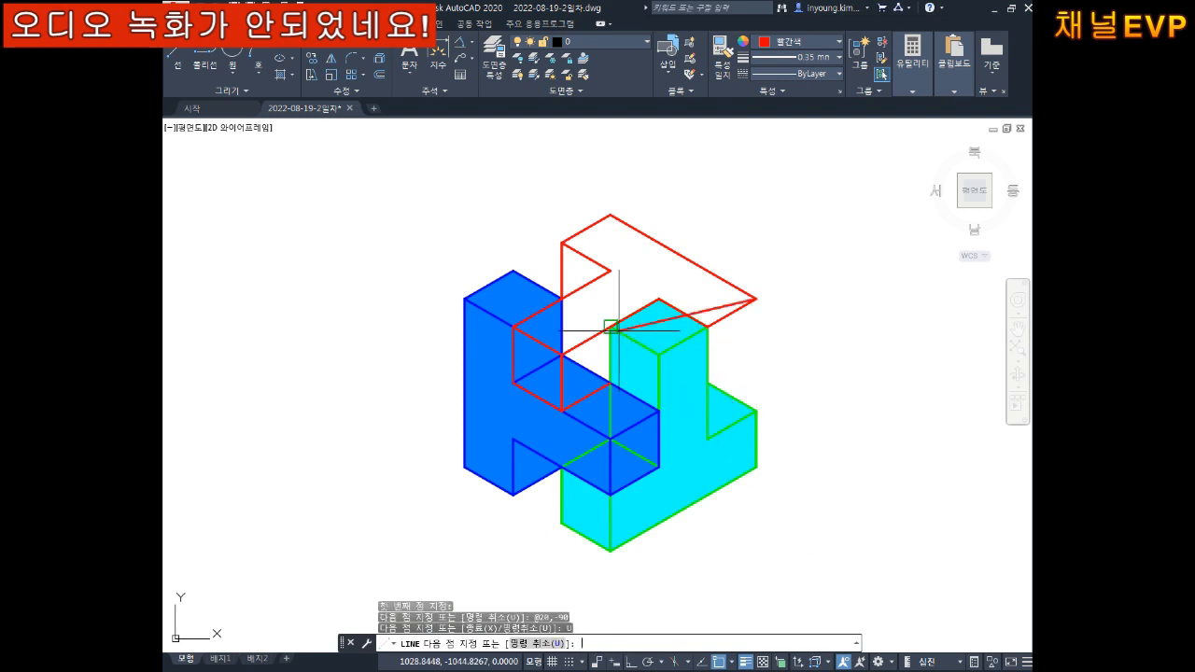
pyautogui.write('@20<-90')
pyautogui.press('Return')
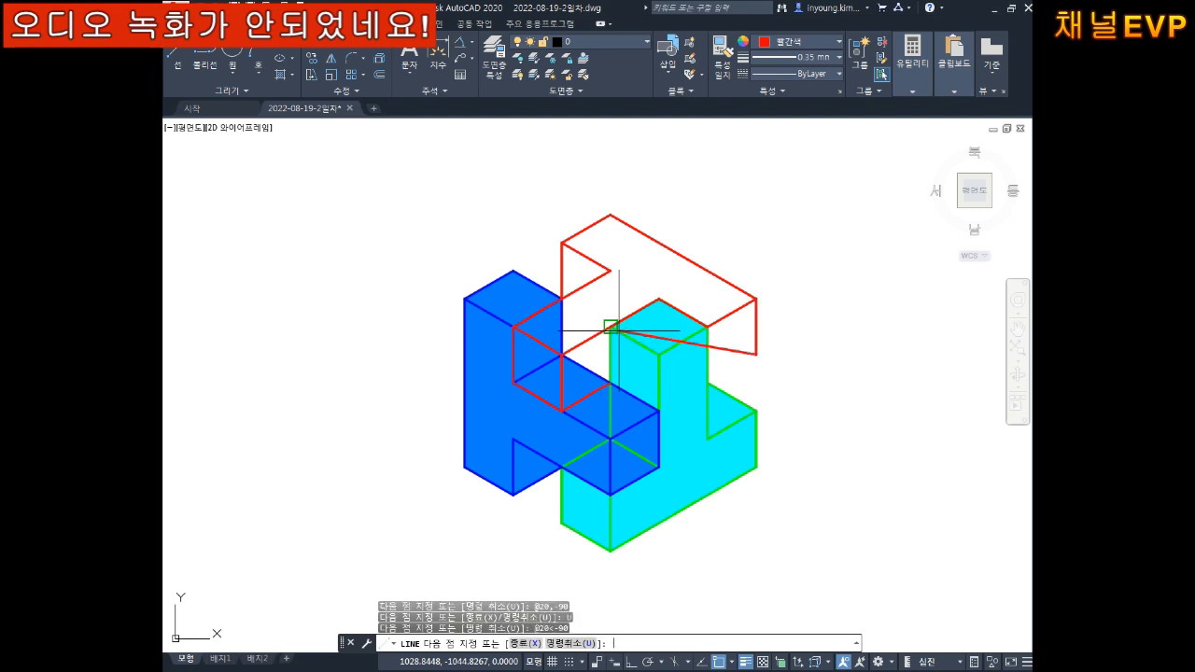
# Step: Continue the line to the cyan upright's right edge at the step corner and up to the red corner directly above
pyautogui.click(708, 383)
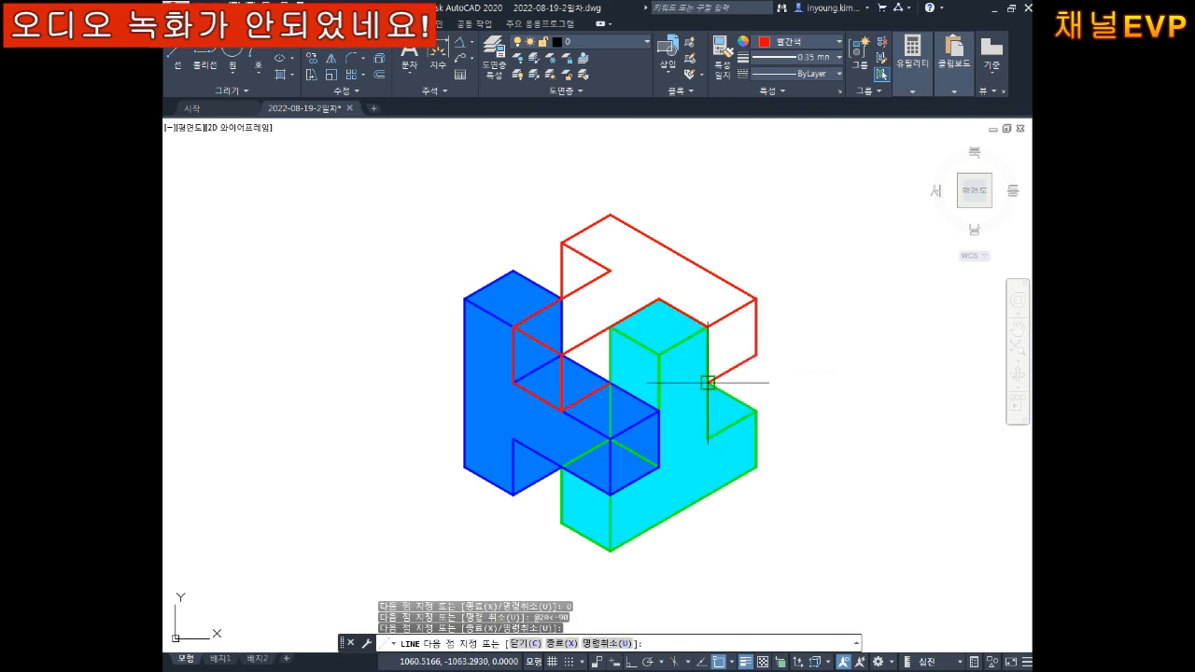
pyautogui.click(708, 327)
pyautogui.press('Escape')
pyautogui.press('Escape')
pyautogui.press('Escape')
pyautogui.press('Escape')
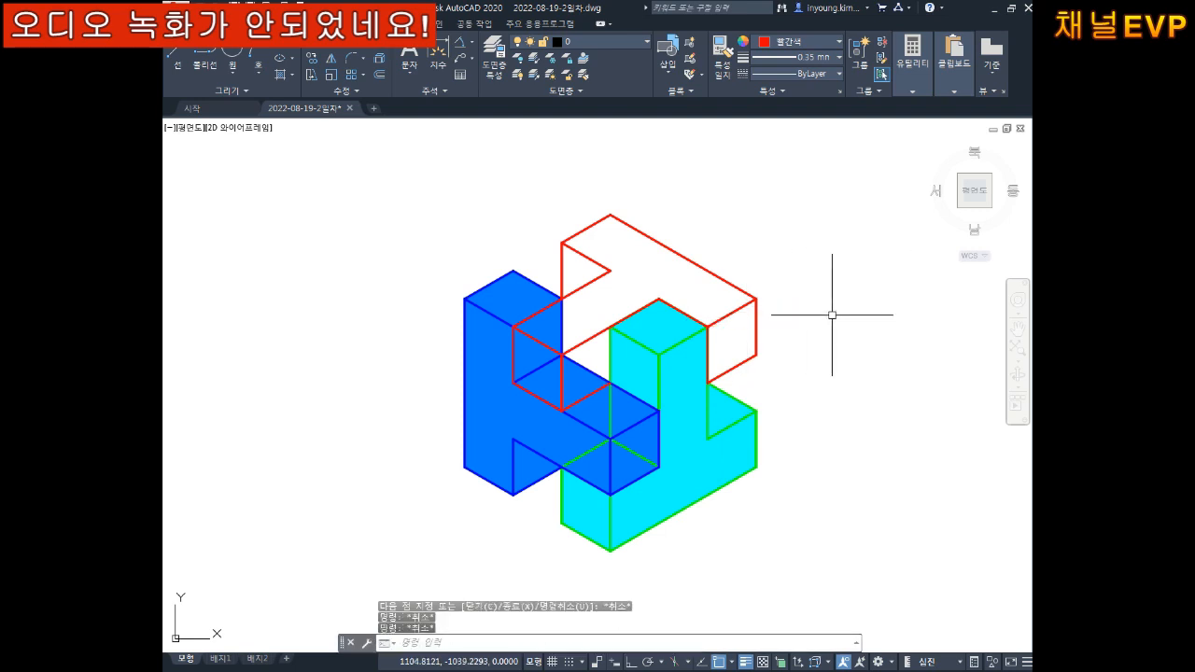
# Step: Review the red outline's coordinate list in Notepad and return to the AutoCAD drawing
pyautogui.scroll(-2, 776, 322)
pyautogui.scroll(2, 738, 323)
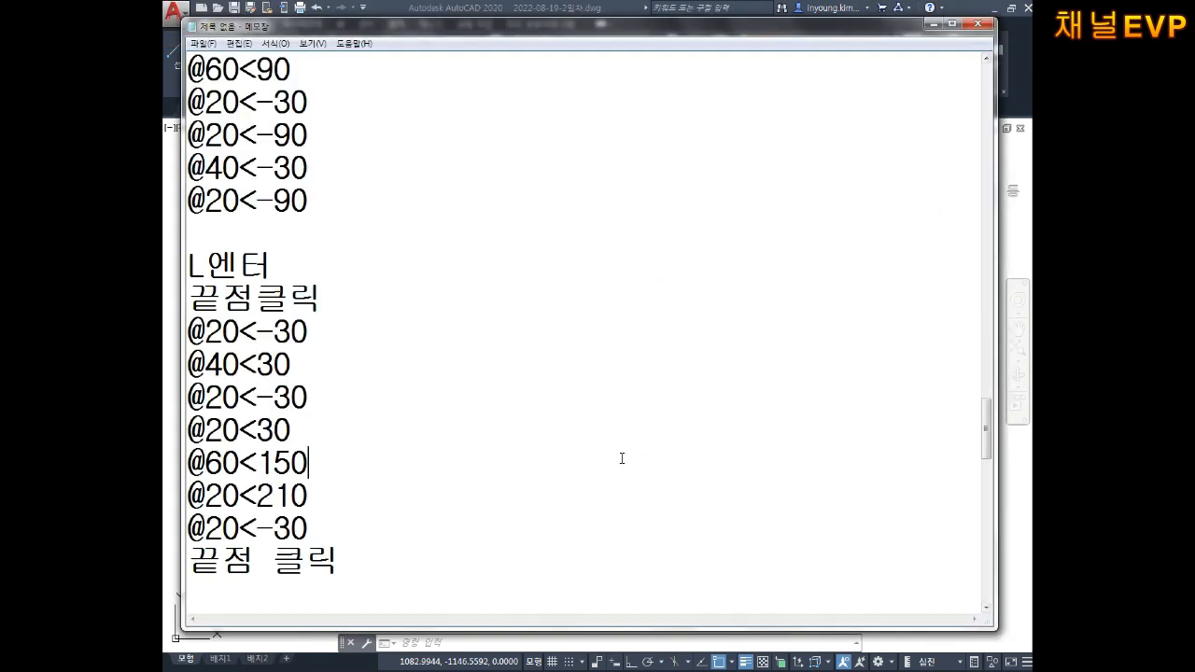
pyautogui.click(352, 365)
pyautogui.moveTo(190, 271); pyautogui.dragTo(273, 364)
pyautogui.click(376, 403)
pyautogui.click(1010, 507)
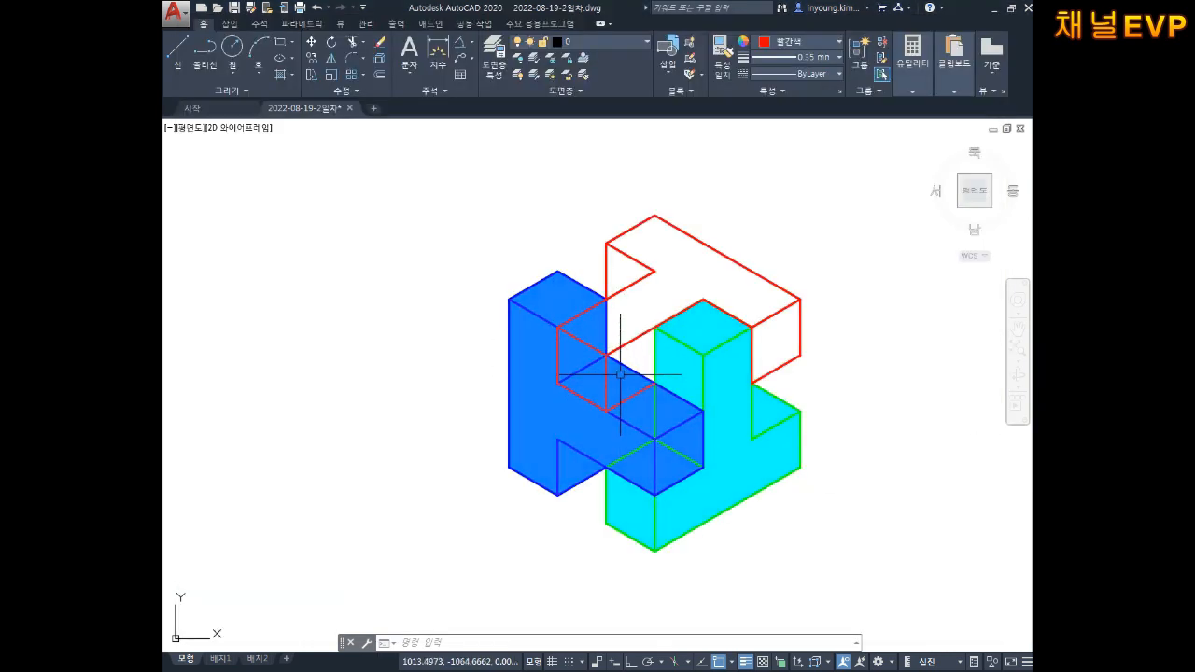
# Step: Start a solid hatch and set its colour to index colour 220
pyautogui.scroll(2, 639, 321)
pyautogui.scroll(-2, 639, 321)
pyautogui.press('Escape')
pyautogui.press('Escape')
pyautogui.press('Escape')
pyautogui.write('H')
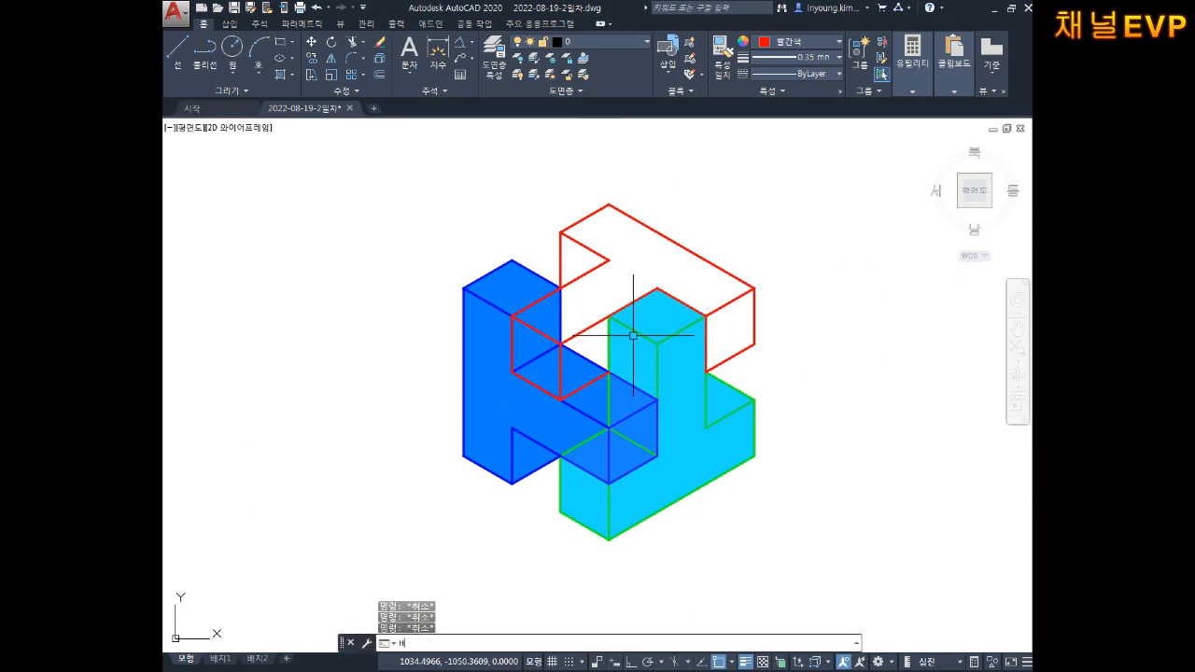
pyautogui.press('Return')
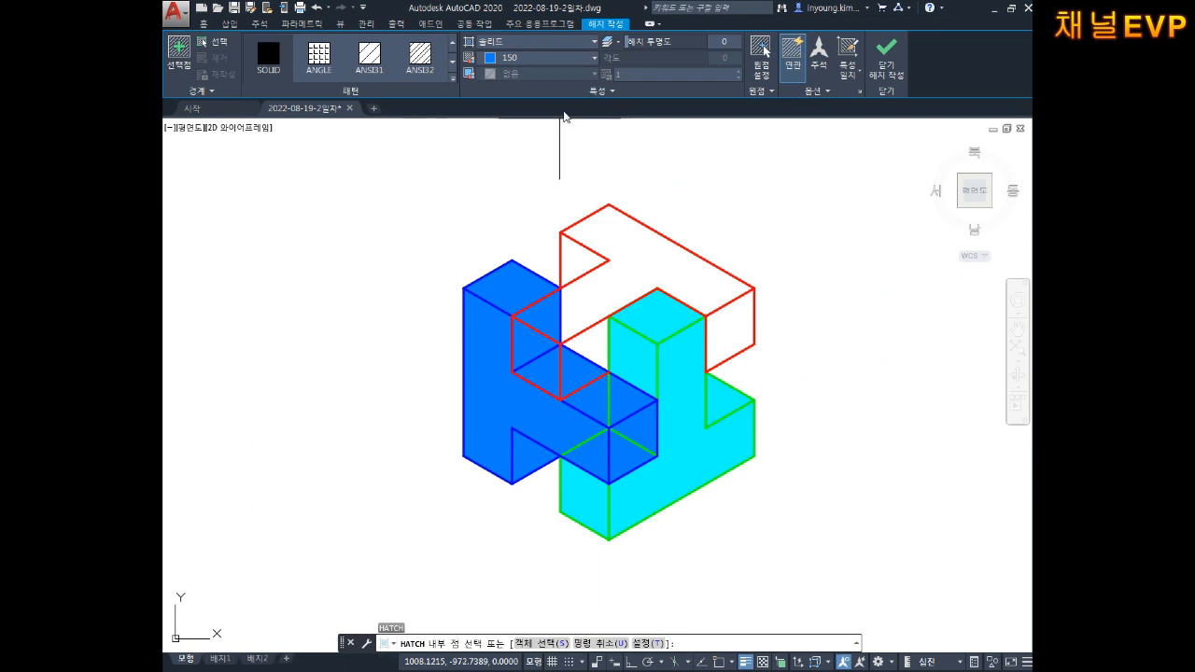
pyautogui.click(519, 61)
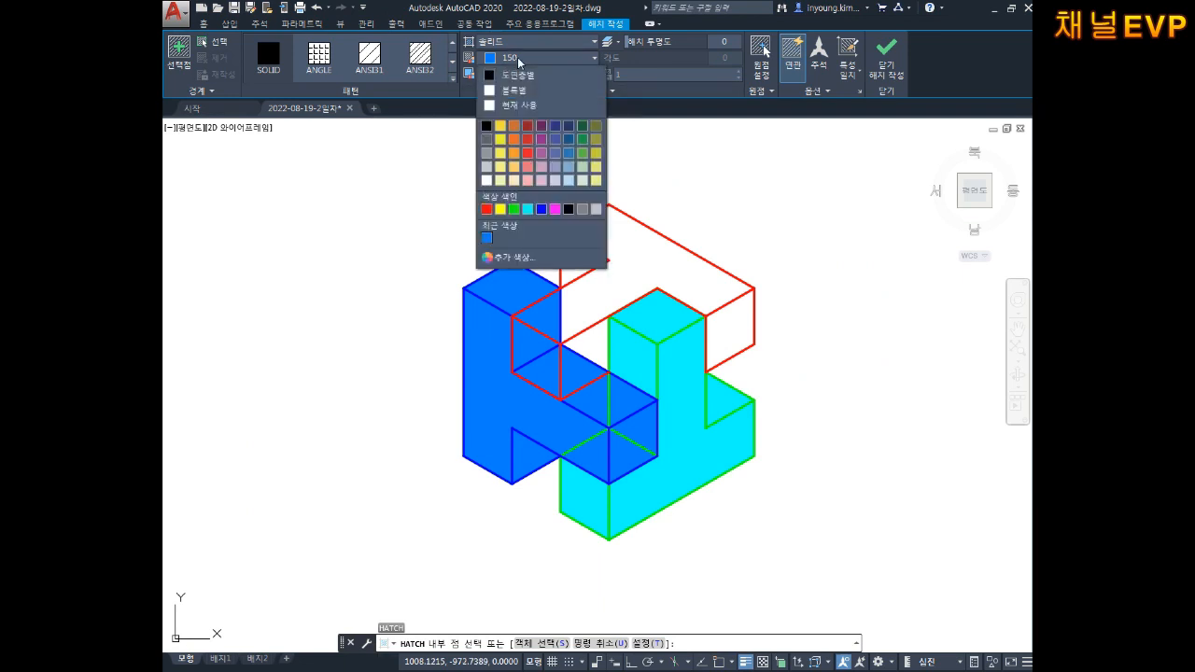
pyautogui.click(516, 256)
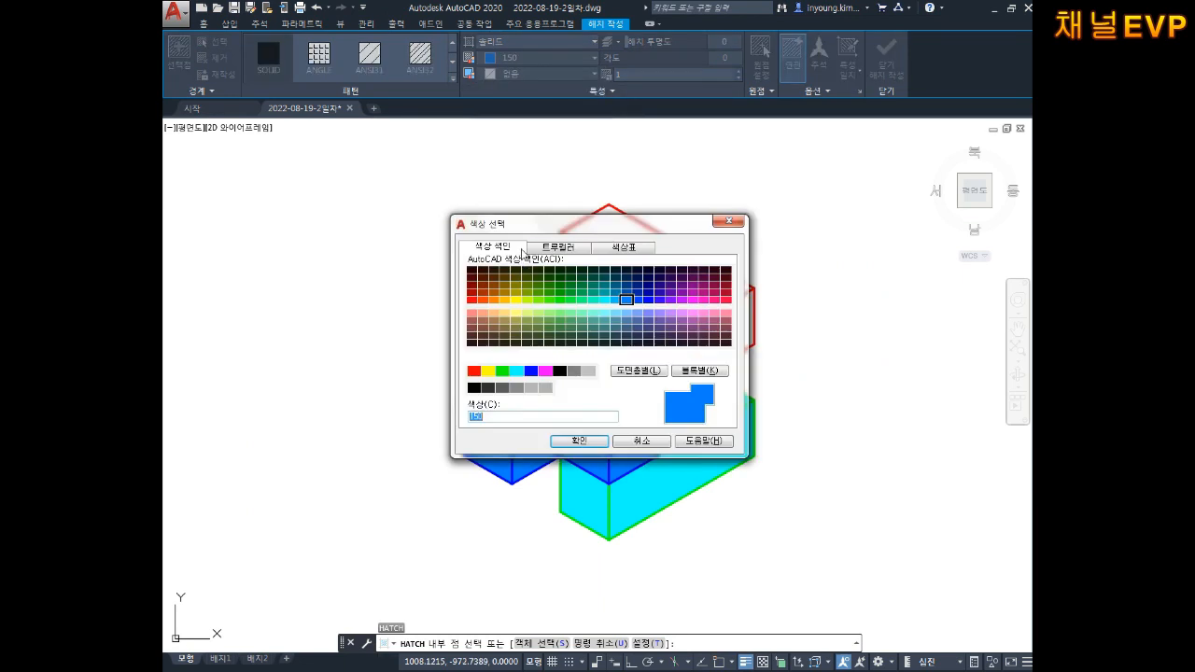
pyautogui.click(704, 300)
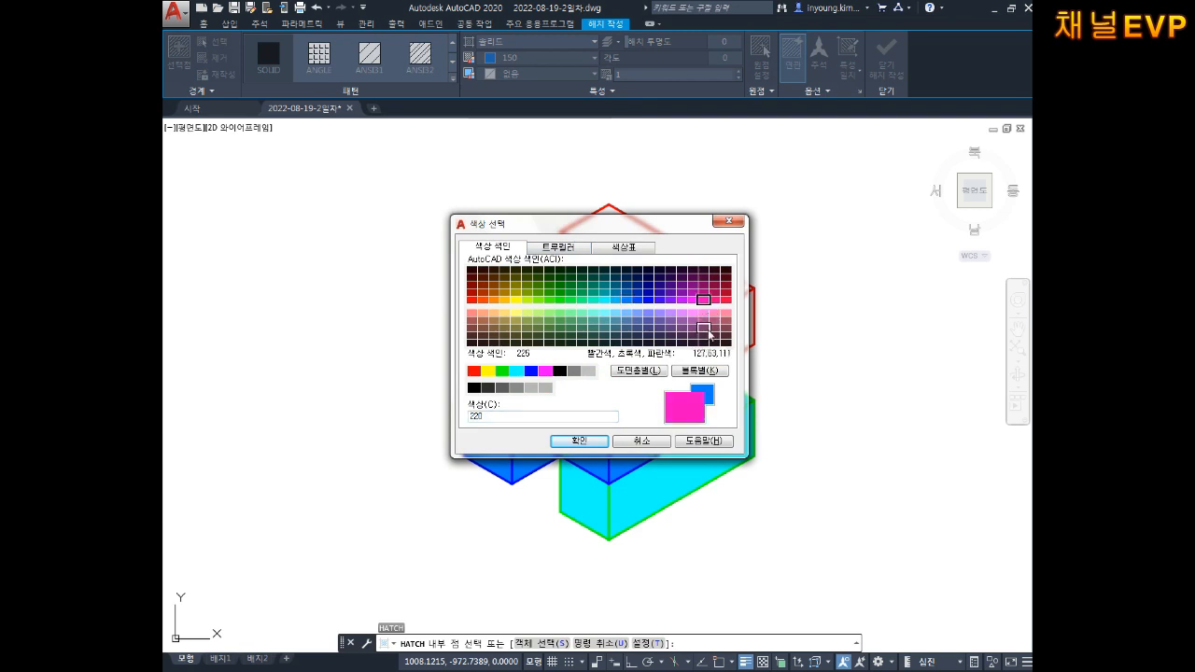
pyautogui.click(579, 440)
# Step: Fill all regions of the red-outlined block with the magenta hatch, end the hatch and save the drawing
pyautogui.click(614, 257)
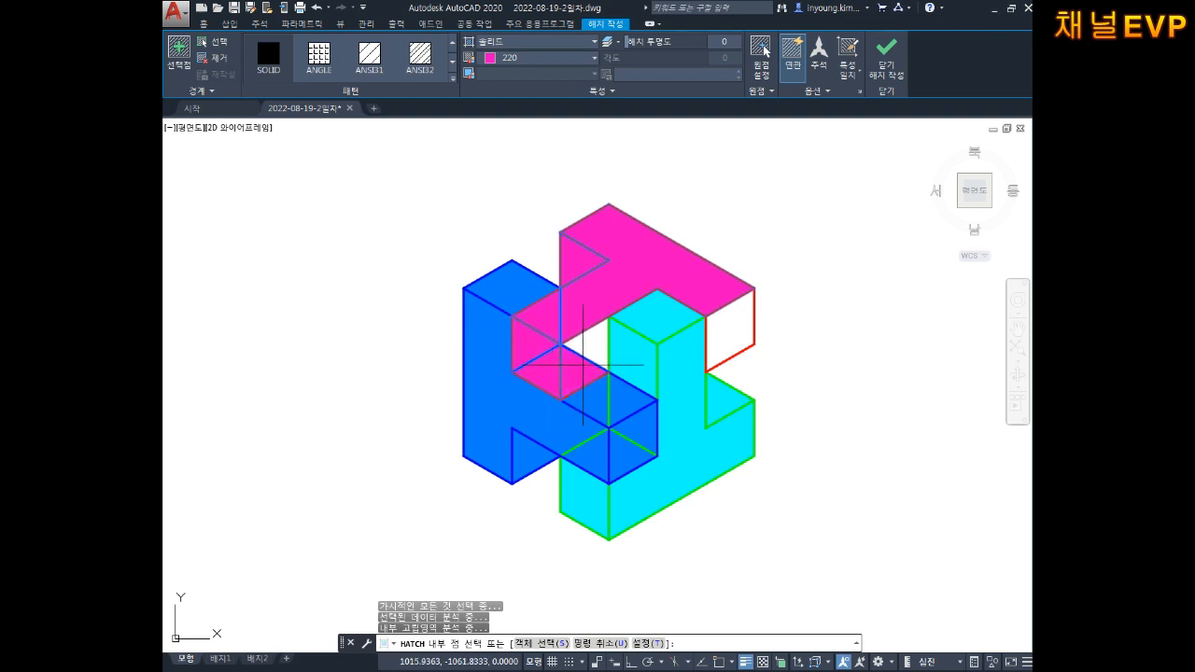
pyautogui.click(560, 373)
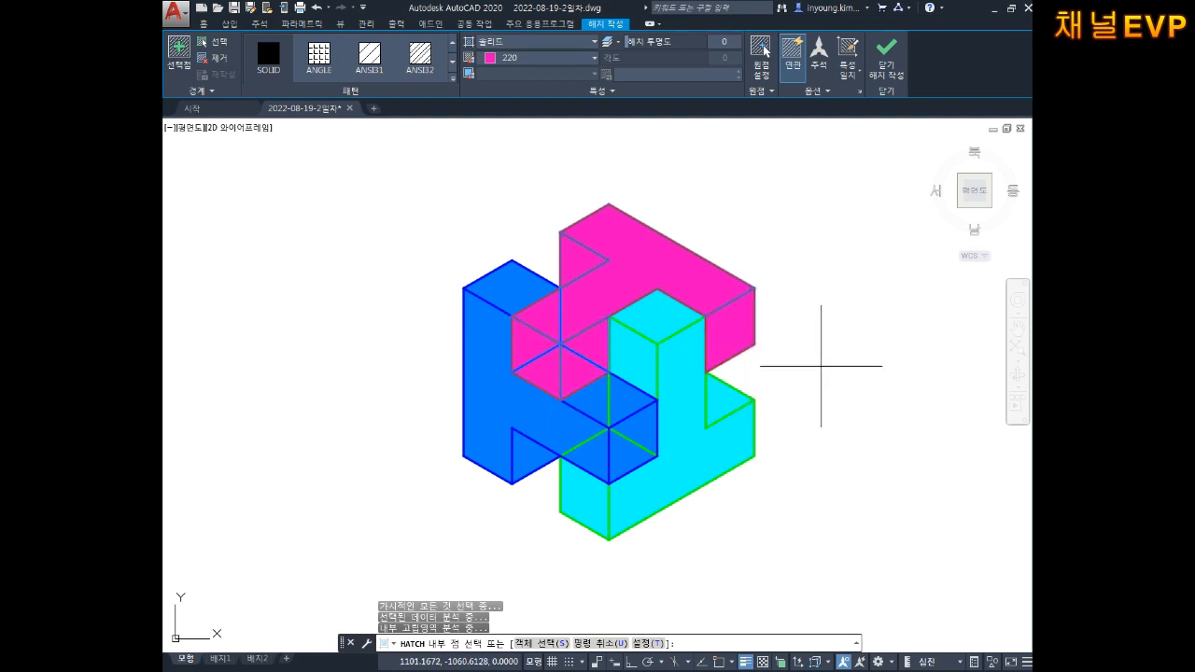
pyautogui.press('Escape')
pyautogui.press('Escape')
pyautogui.press('Escape')
pyautogui.moveTo(693, 319)
pyautogui.mouseDown(button='middle')
pyautogui.moveTo(696, 288)
pyautogui.moveTo(732, 320)
pyautogui.moveTo(739, 312)
pyautogui.mouseUp(button='middle')
pyautogui.scroll(1, 735, 304)
pyautogui.scroll(-1, 738, 313)
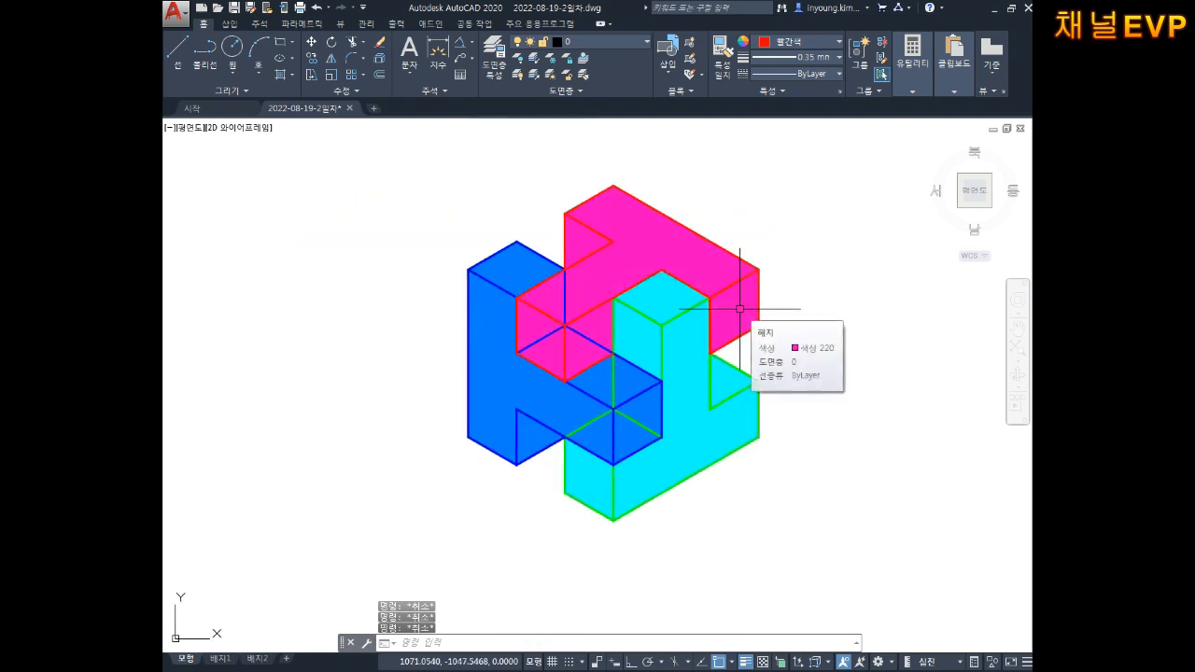
pyautogui.hotkey('ctrl', 's')
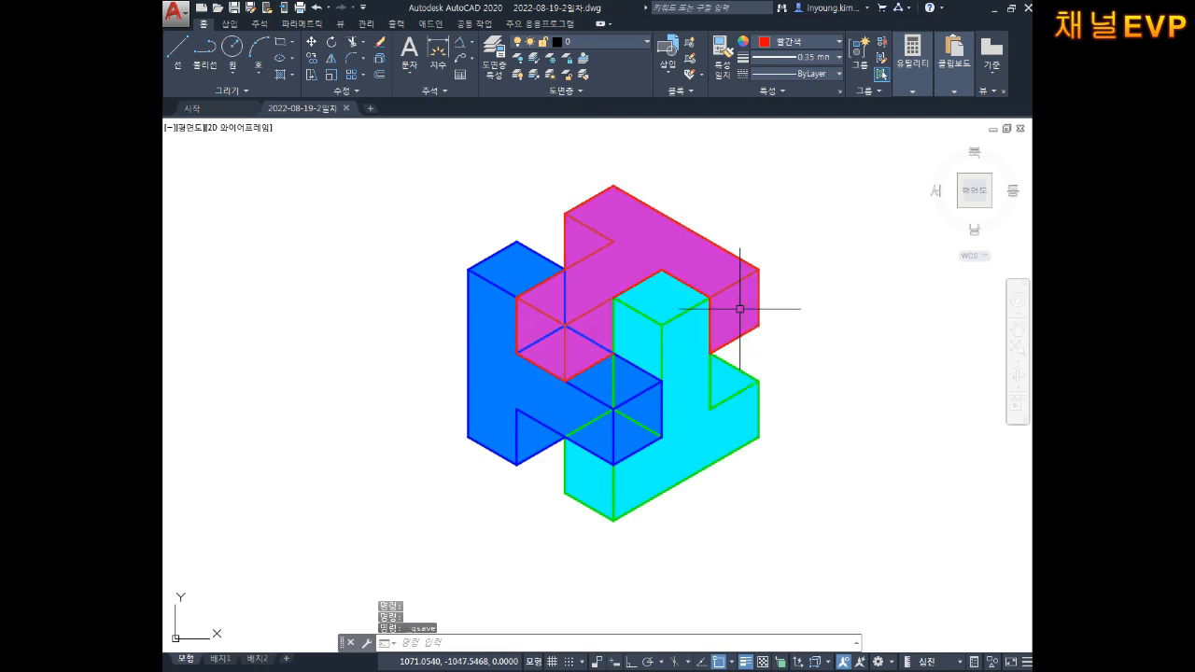
pyautogui.press('Escape')
# Step: Set the current object colour to cyan (하늘색) and the lineweight to 0.70 mm
pyautogui.moveTo(696, 295)
pyautogui.mouseDown(button='middle')
pyautogui.moveTo(712, 298)
pyautogui.moveTo(701, 320)
pyautogui.mouseUp(button='middle')
pyautogui.scroll(-2, 713, 298)
pyautogui.scroll(2, 665, 323)
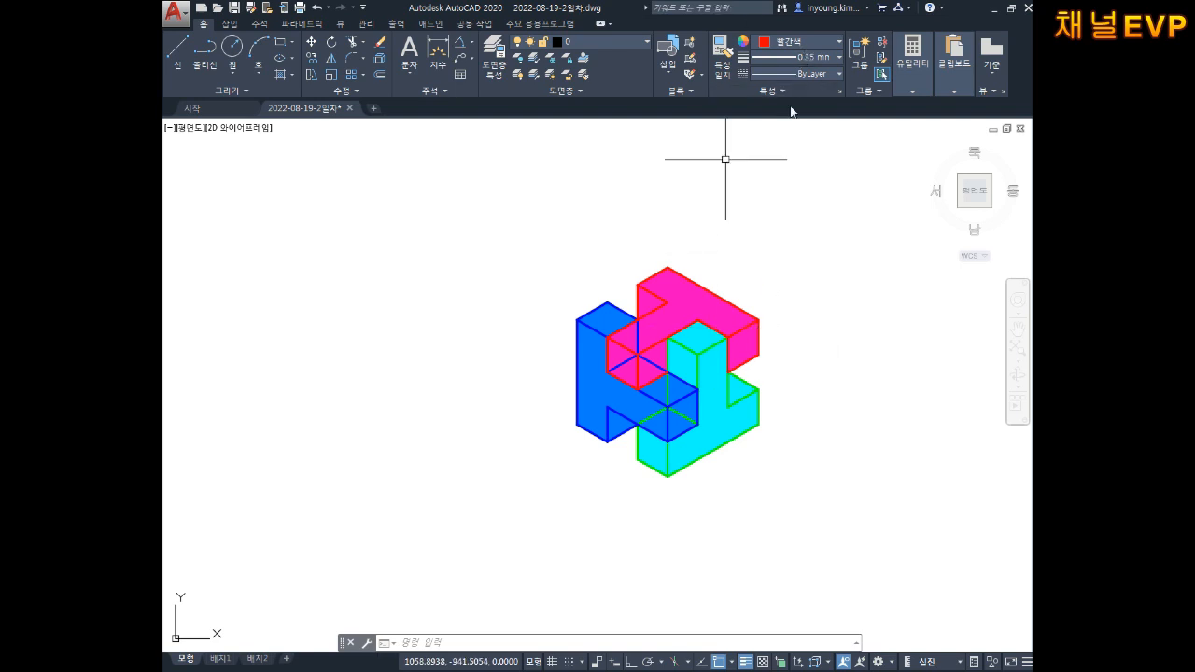
pyautogui.click(798, 42)
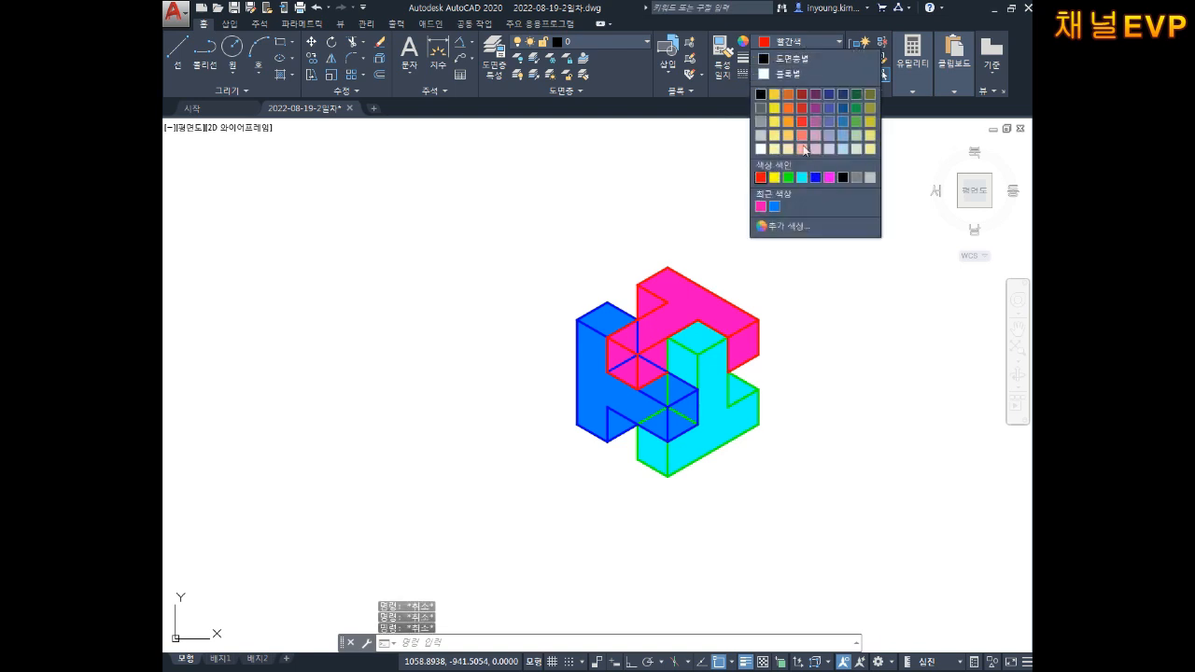
pyautogui.click(802, 180)
pyautogui.click(799, 57)
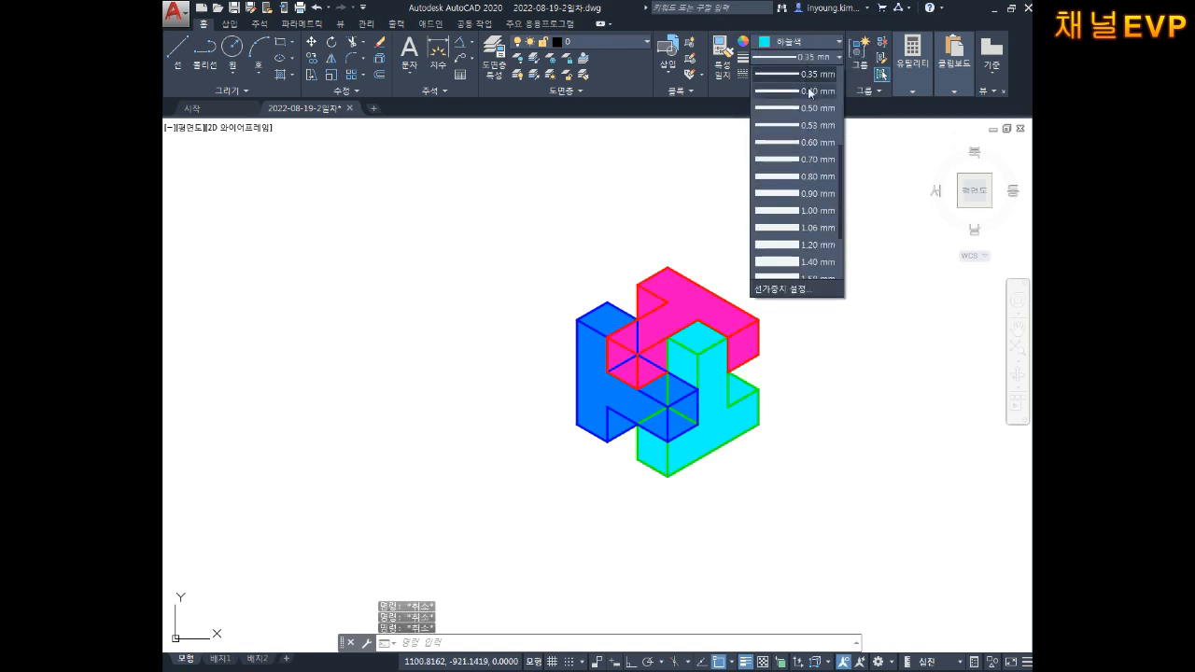
pyautogui.click(808, 159)
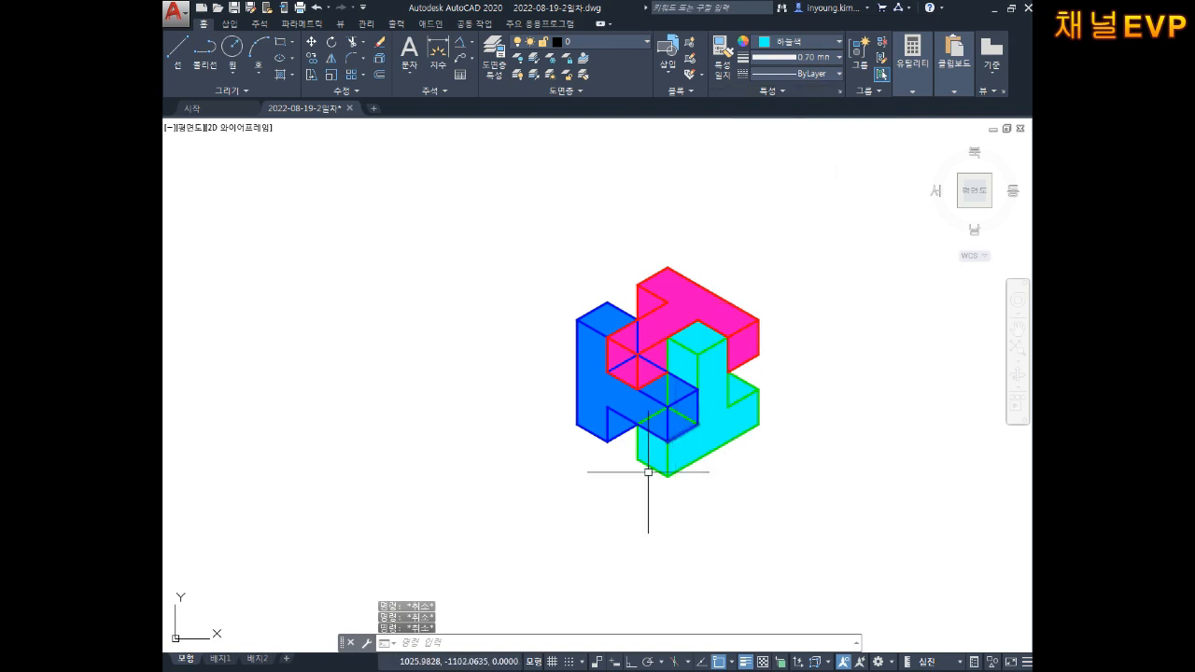
# Step: Switch to the Notepad notes and add the heading "테두리선" after the last coordinate list, separated by an empty line
pyautogui.hotkey('alt', 'Tab')
pyautogui.click(561, 483)
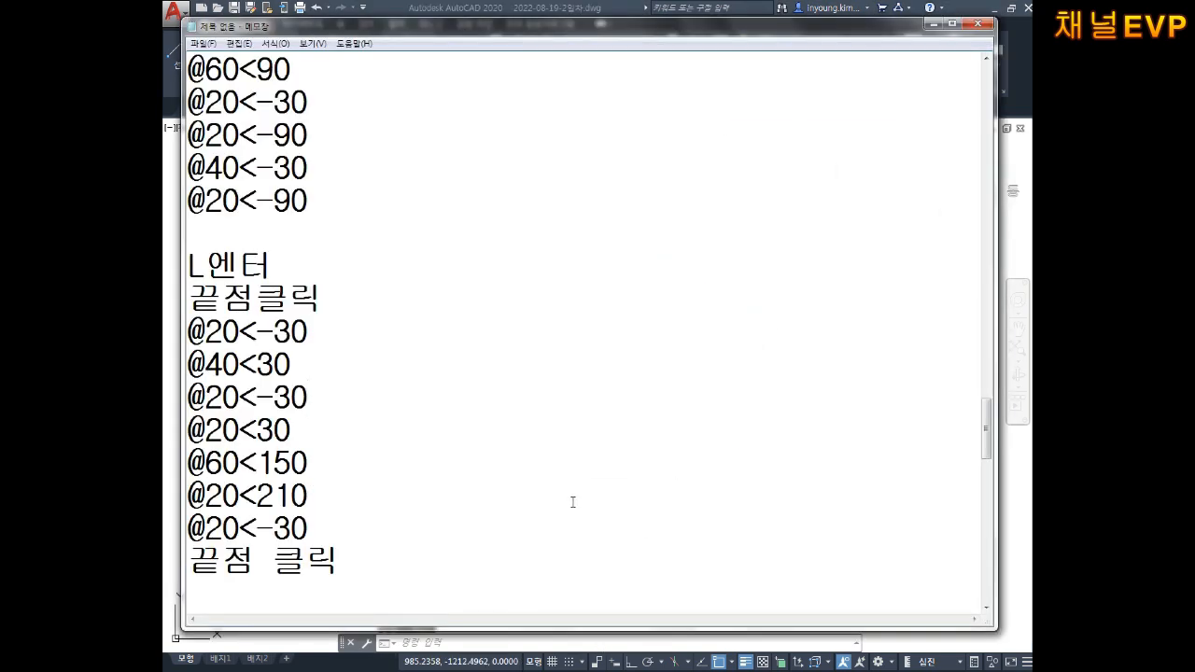
pyautogui.press('Return')
pyautogui.write('텐리')
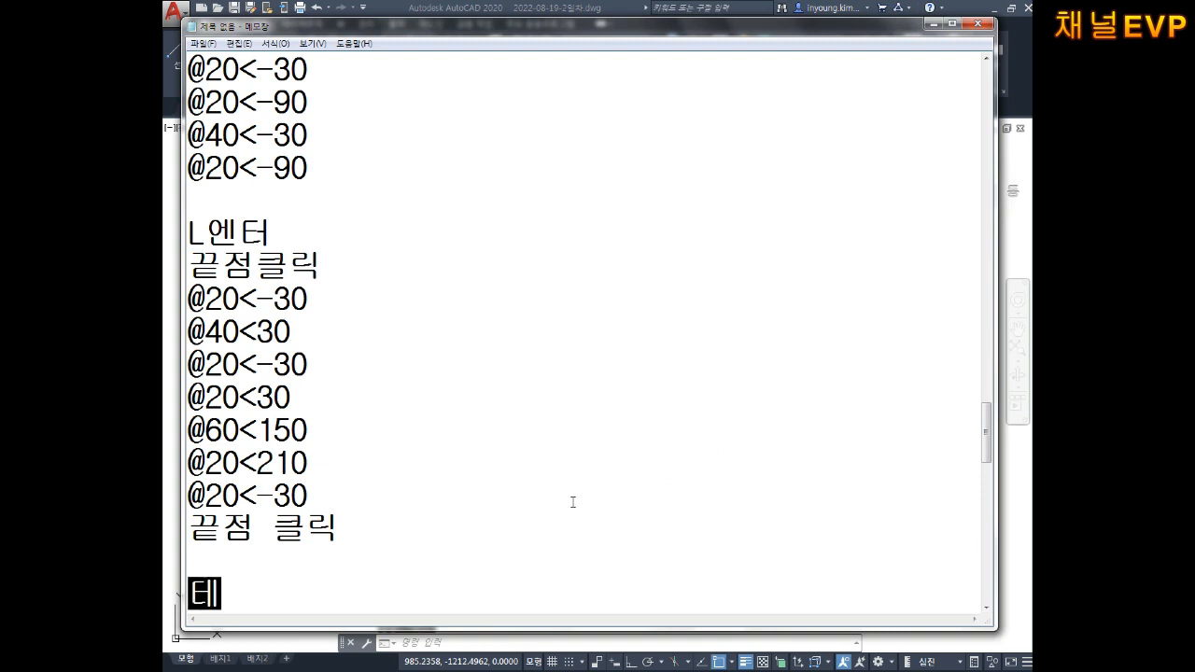
pyautogui.press('BackSpace')
pyautogui.press('BackSpace')
pyautogui.press('BackSpace')
pyautogui.write('테두시')
pyautogui.press('BackSpace')
pyautogui.press('BackSpace')
pyautogui.write('리선')
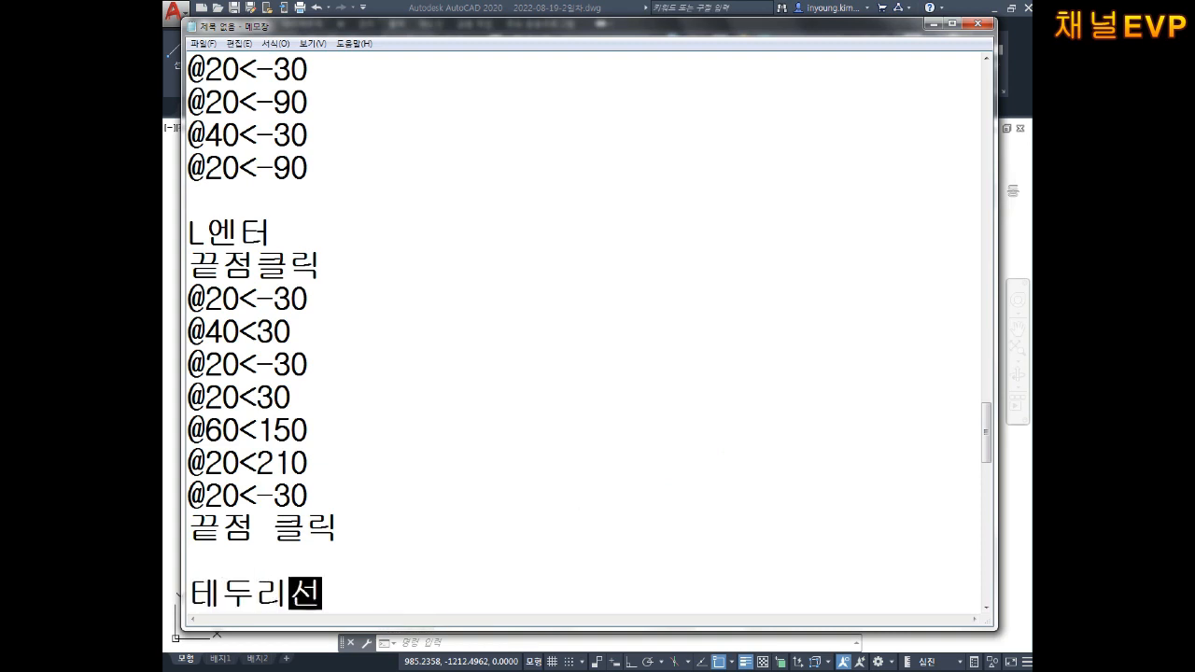
# Step: Add the line "선의색상 하늘" under the 테두리선 heading
pyautogui.press('Return')
pyautogui.write('선의')
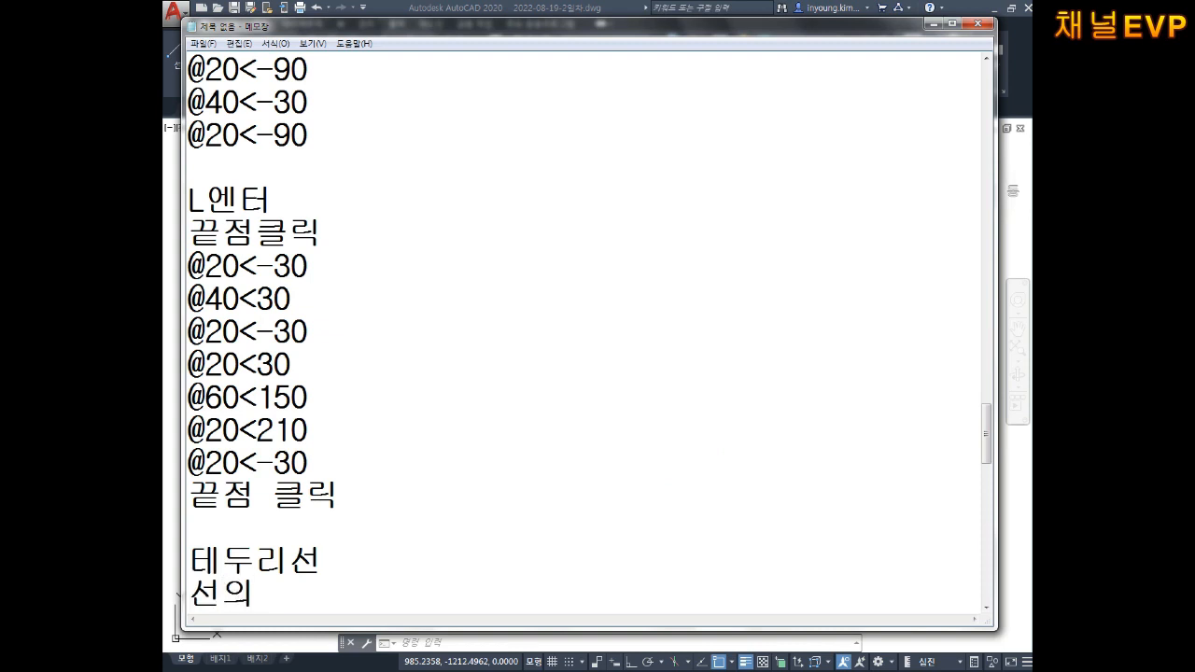
pyautogui.write('색상ㅍ')
pyautogui.press('BackSpace')
pyautogui.write('하ㅏ')
pyautogui.press('BackSpace')
pyautogui.press('BackSpace')
pyautogui.press('BackSpace')
pyautogui.write('하늘')
# Step: Add the lines "선의굵기 0.7" and "선의종류 실선", followed by an empty line
pyautogui.press('Return')
pyautogui.write('선의굵기')
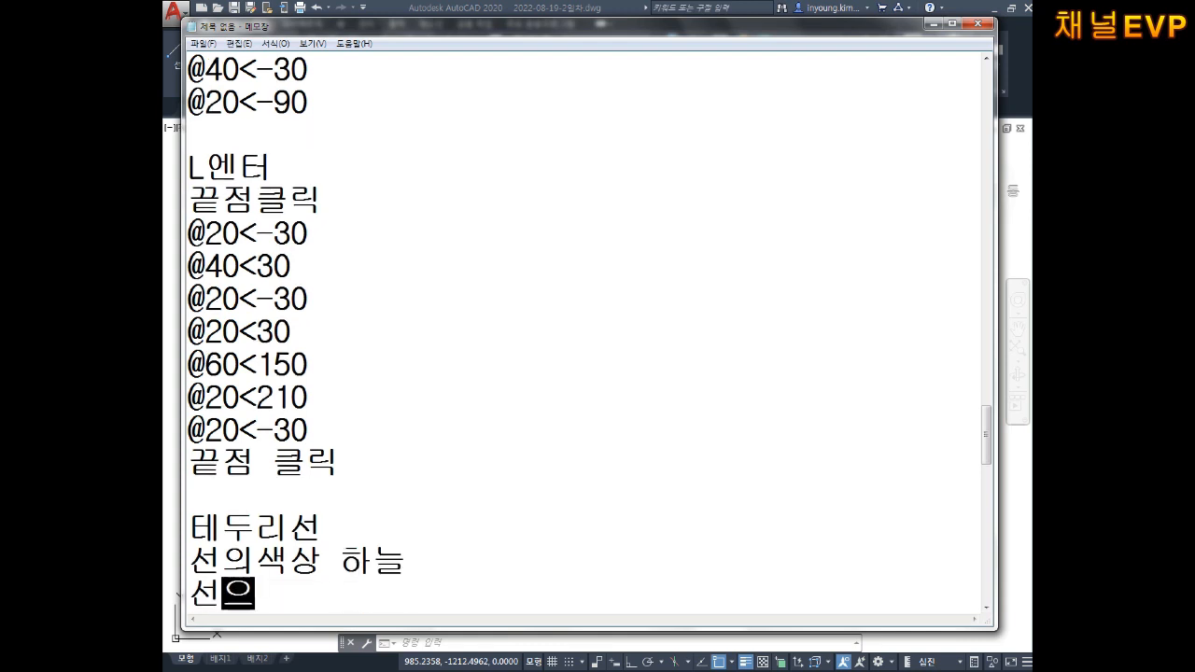
pyautogui.press('BackSpace')
pyautogui.write('0.7')
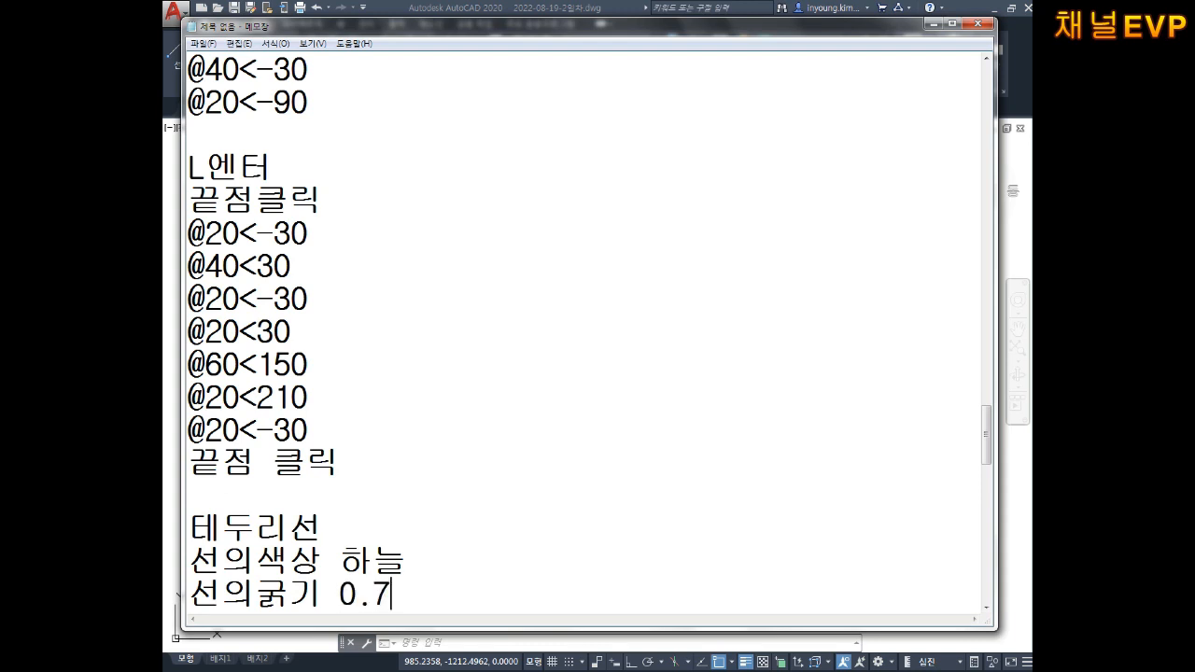
pyautogui.press('Return')
pyautogui.write('선의종류 실서')
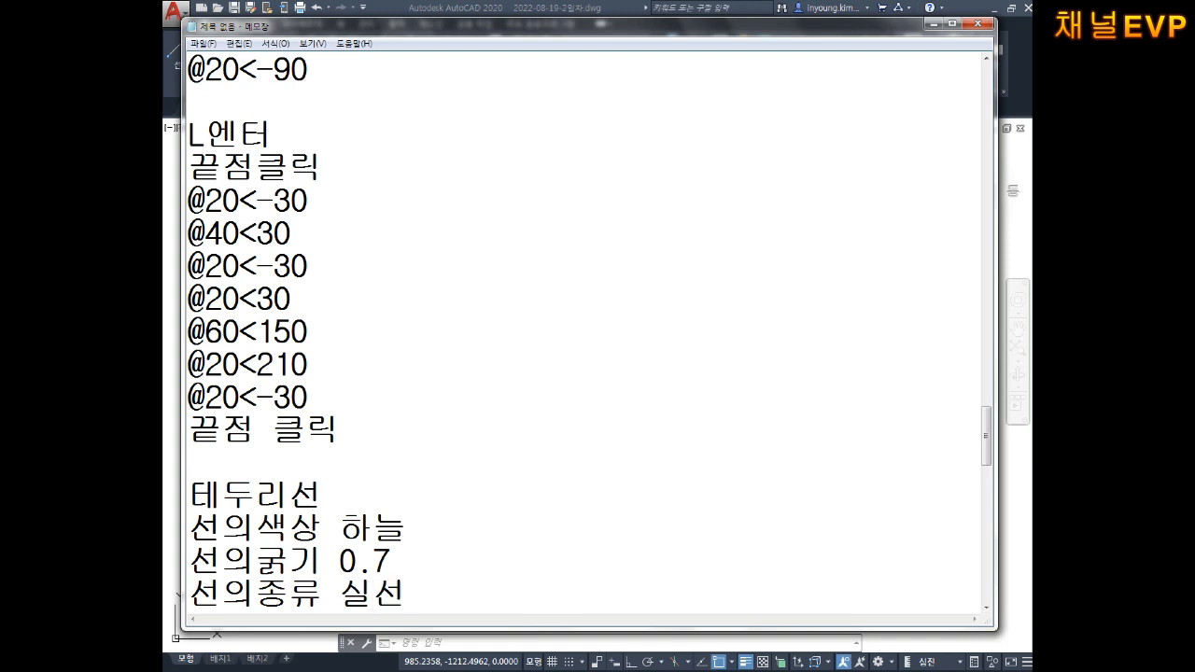
pyautogui.press('Return')
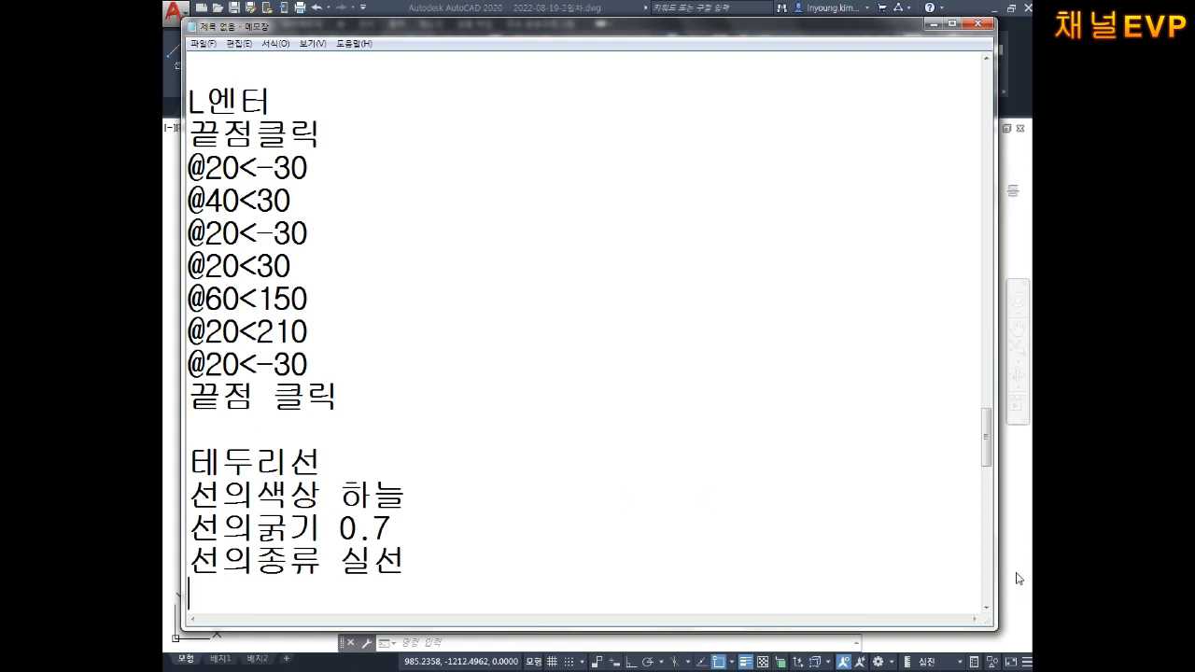
pyautogui.press('Return')
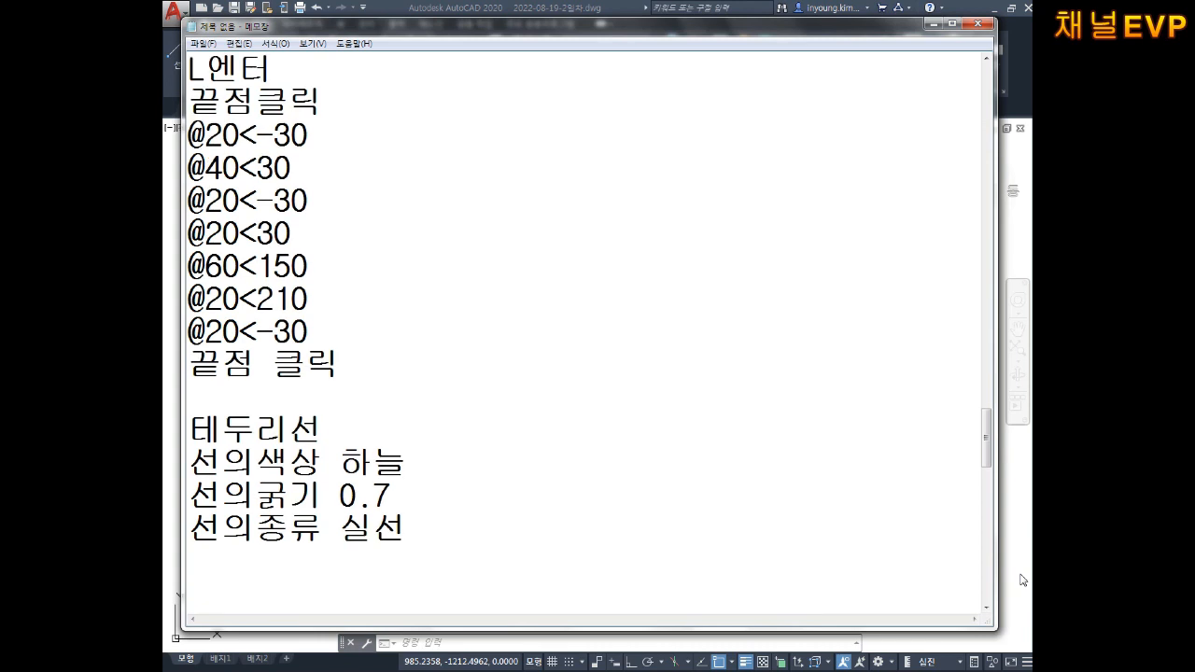
# Step: Write the command notes "ESC 2번 누름" and "REC엔터" on separate lines
pyautogui.write('ESC 2번 눌')
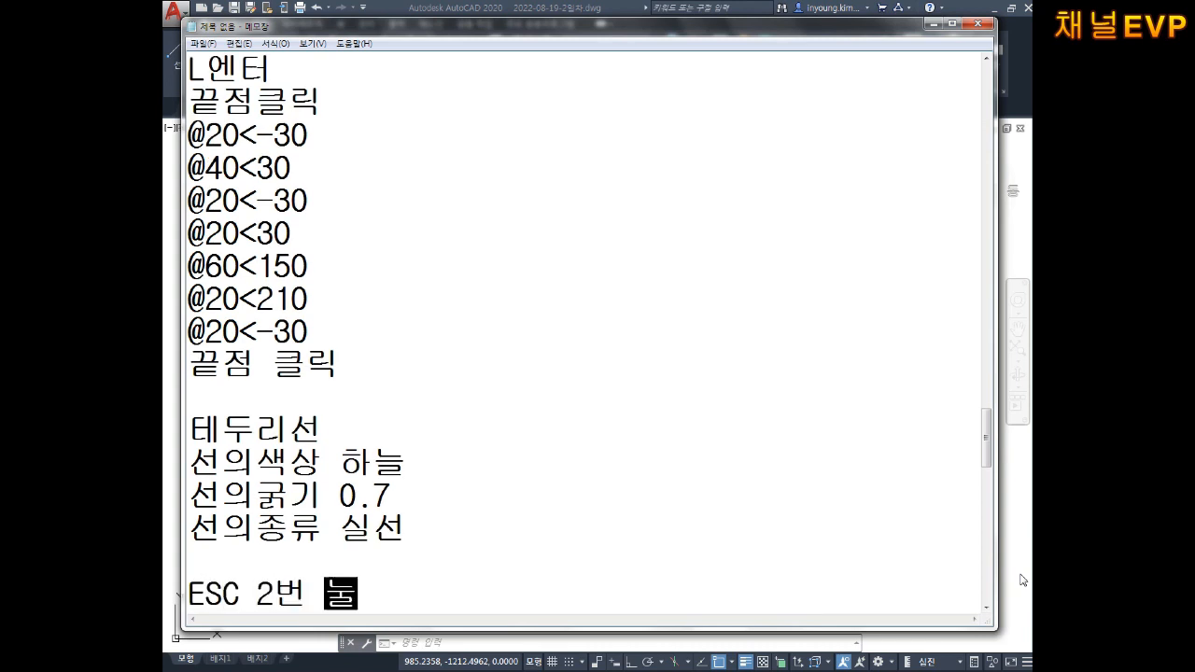
pyautogui.write('름')
pyautogui.press('Return')
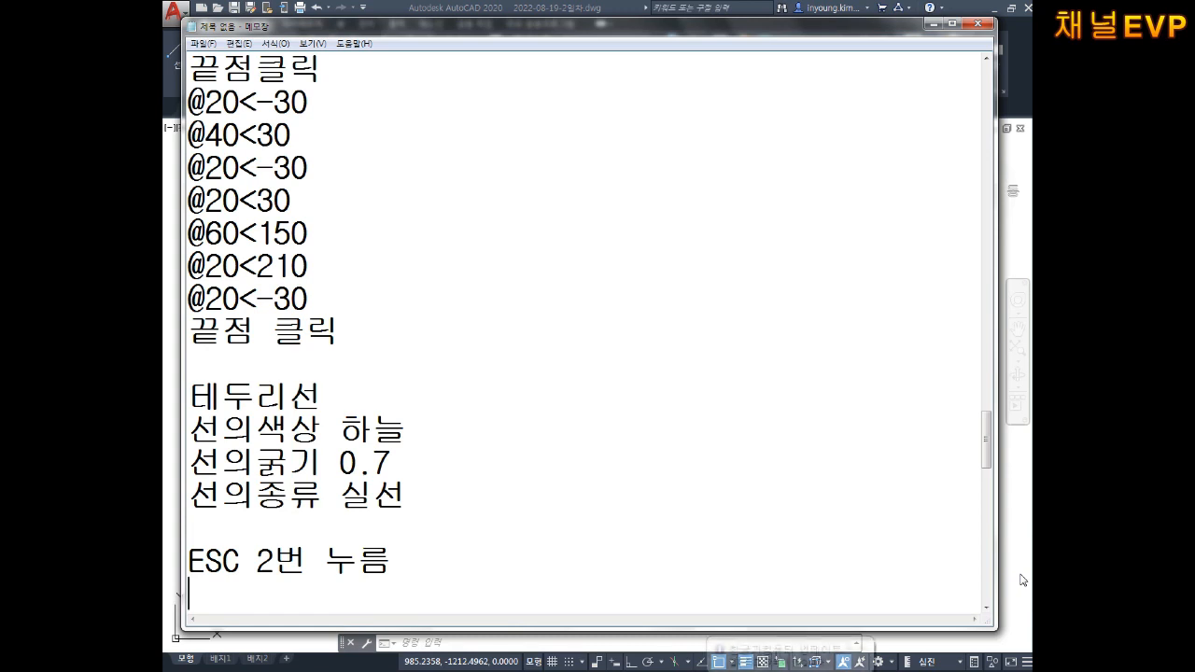
pyautogui.write('DLA')
pyautogui.press('BackSpace')
pyautogui.press('BackSpace')
pyautogui.press('BackSpace')
pyautogui.write('임')
pyautogui.press('BackSpace')
pyautogui.press('BackSpace')
pyautogui.press('BackSpace')
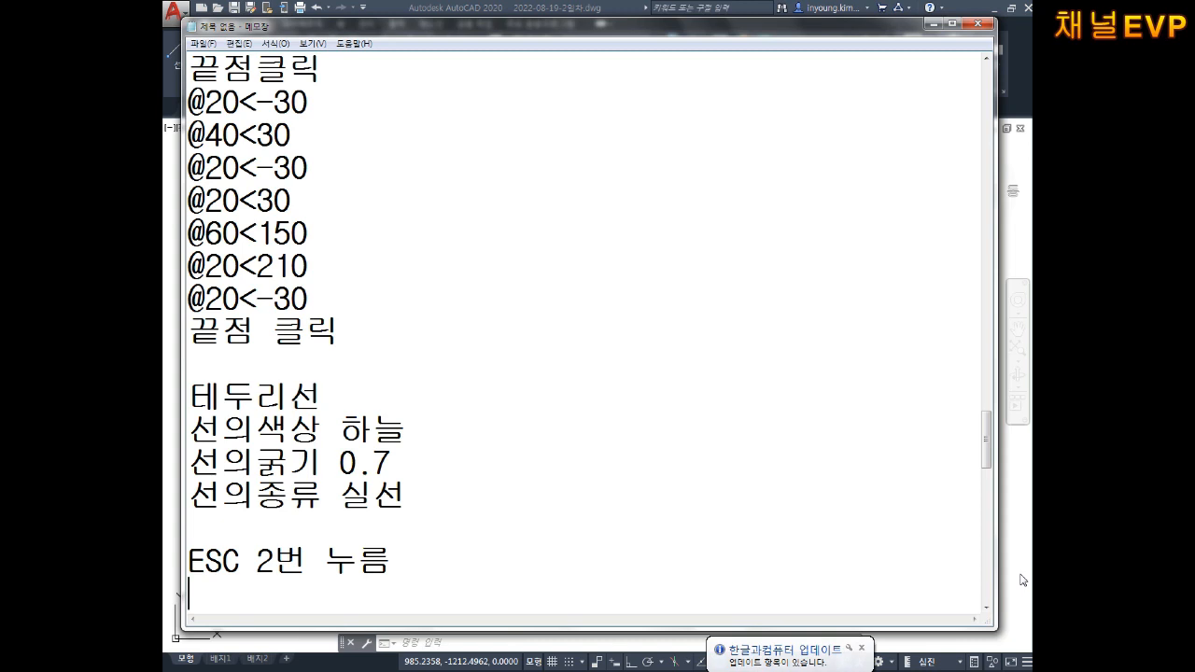
pyautogui.write('REC엔터')
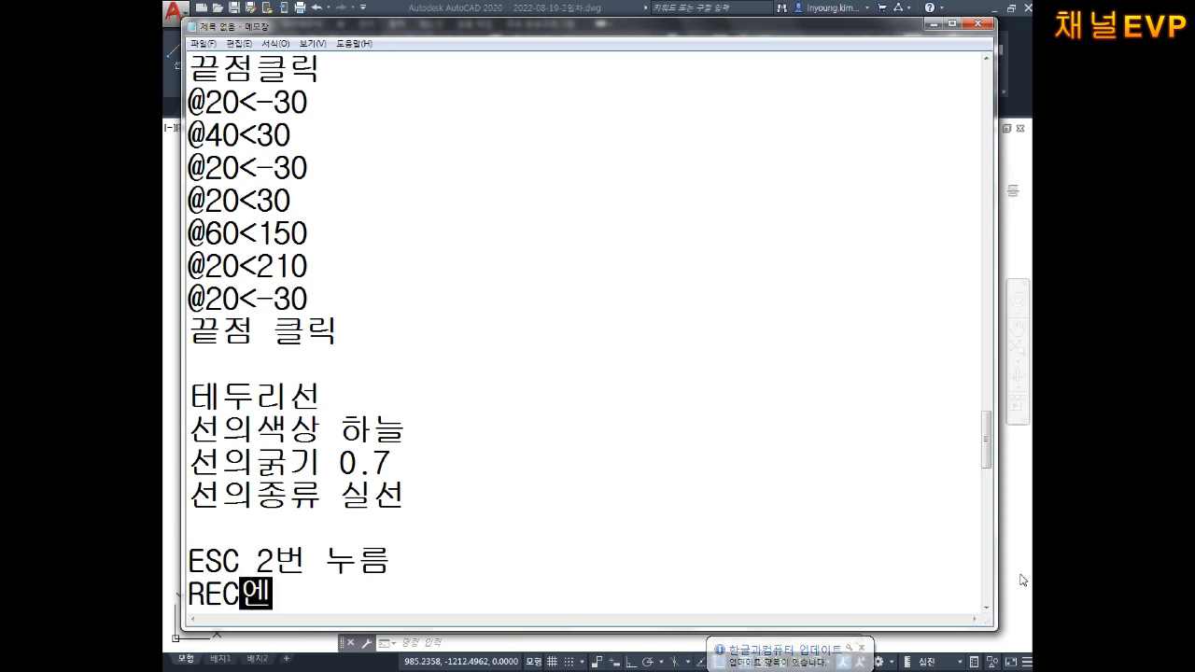
pyautogui.press('Return')
pyautogui.write('임의점 클릭')
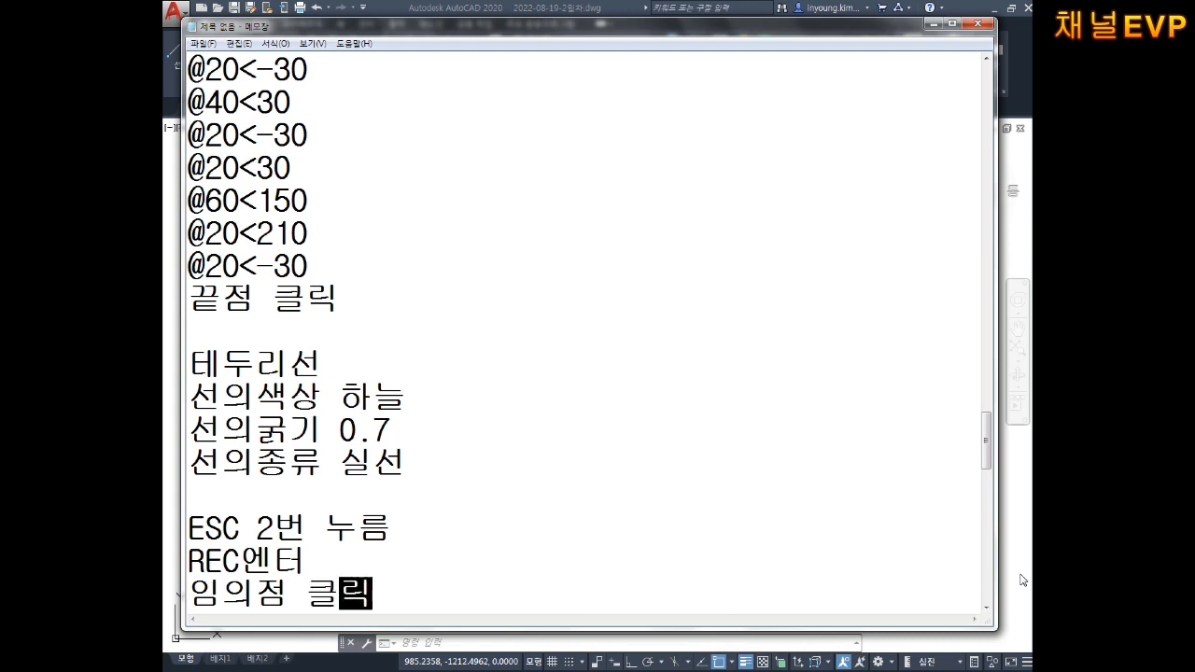
pyautogui.press('Return')
pyautogui.write('@297')
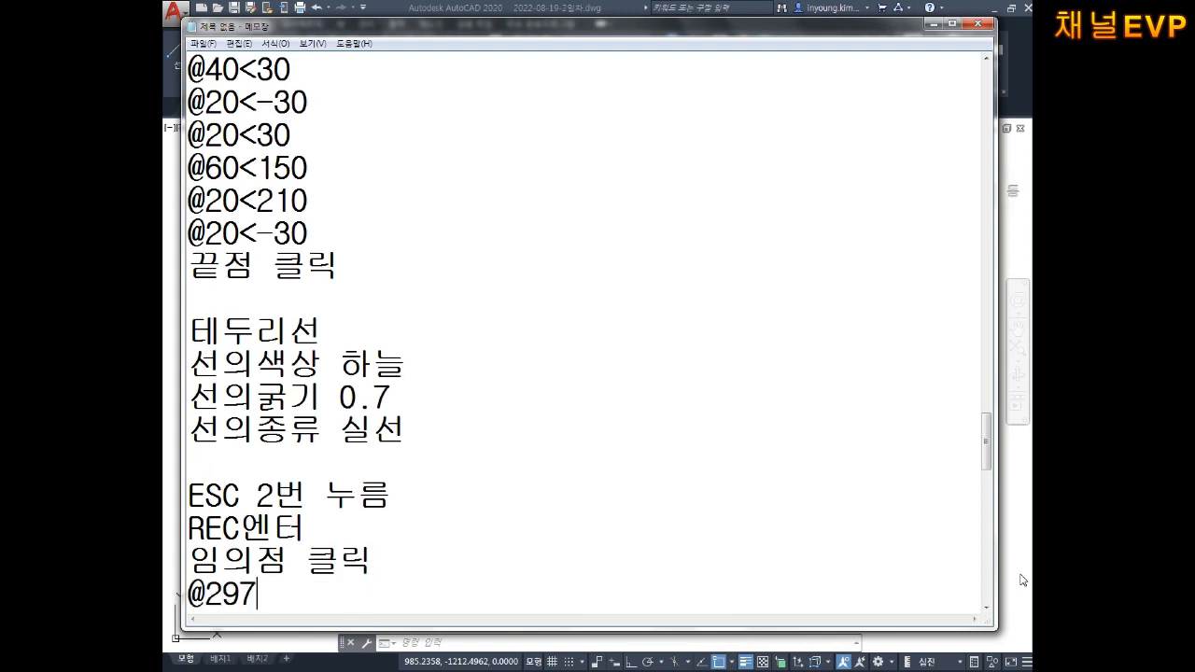
pyautogui.write(',210')
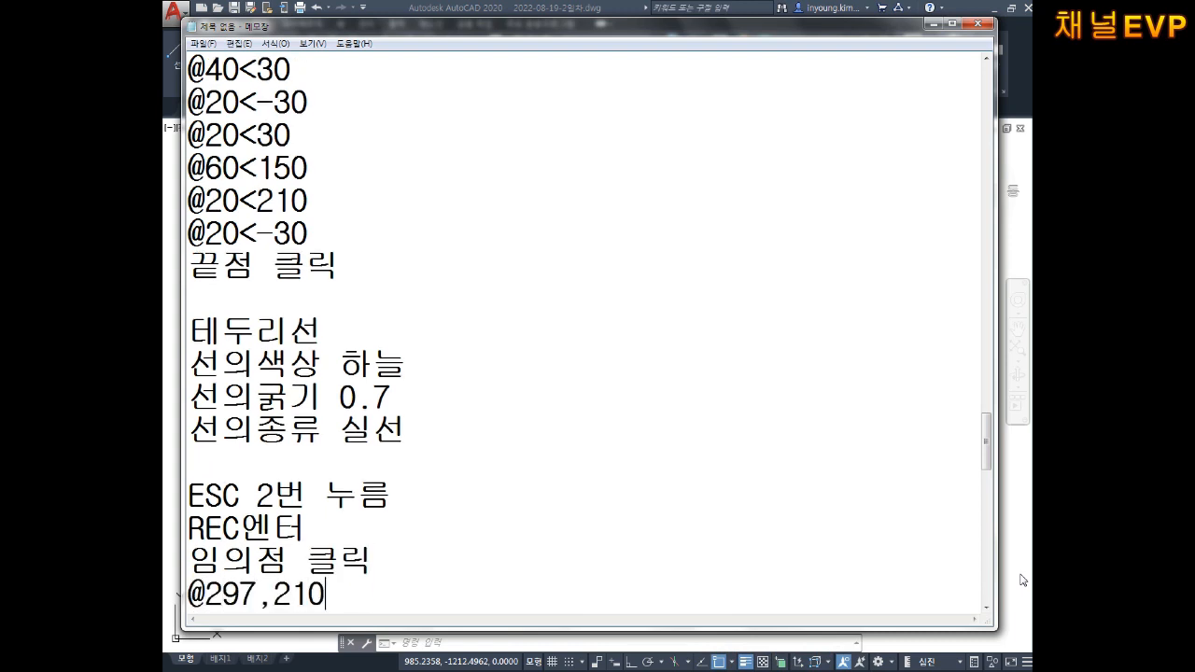
# Step: Add the lines "사각형 완료" and "이동(M)" below the rectangle coordinates
pyautogui.press('Return')
pyautogui.write('사격형')
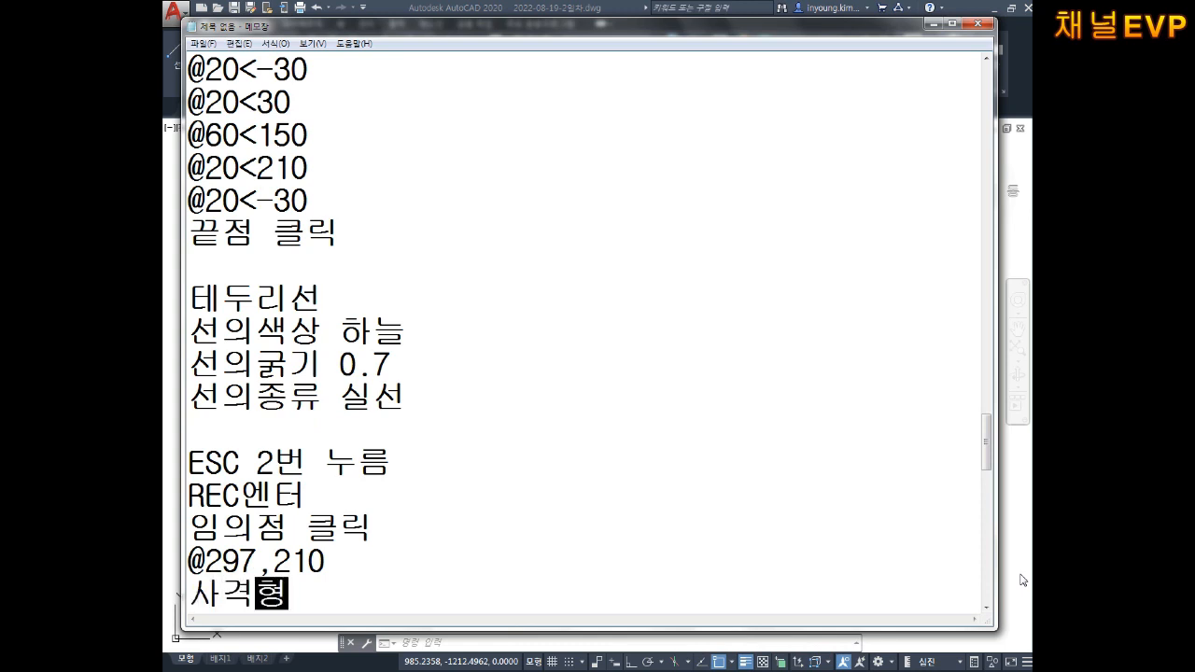
pyautogui.press('BackSpace')
pyautogui.press('BackSpace')
pyautogui.press('BackSpace')
pyautogui.write('각형 완료')
pyautogui.press('Return')
pyautogui.write('이도')
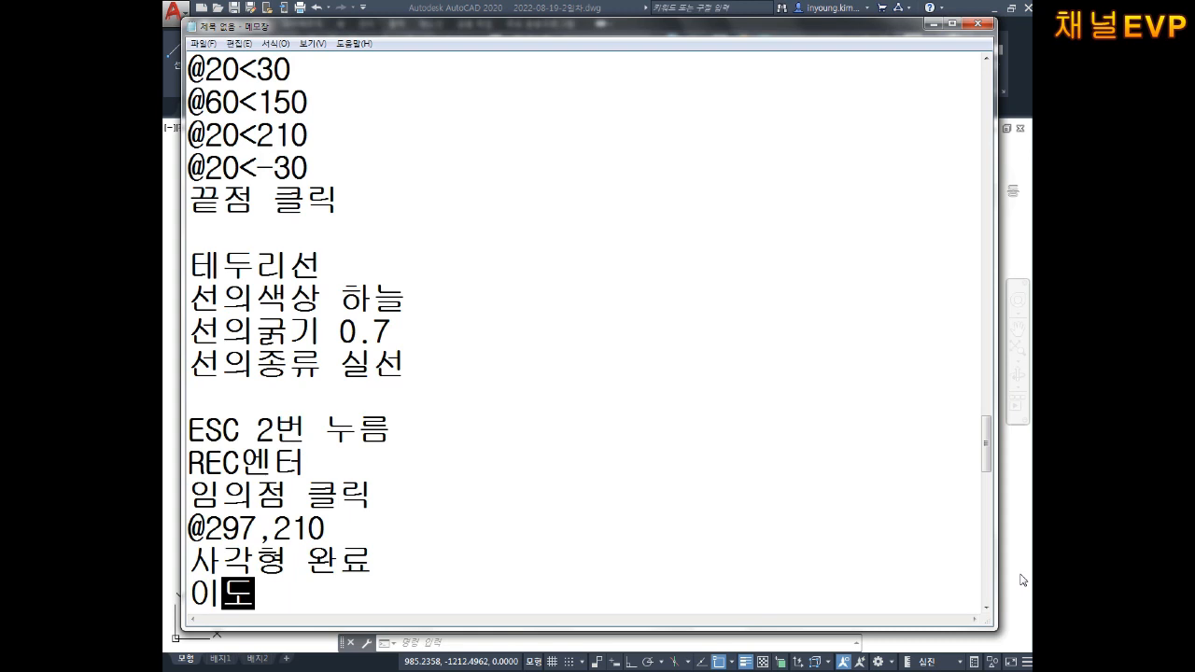
pyautogui.write('(')
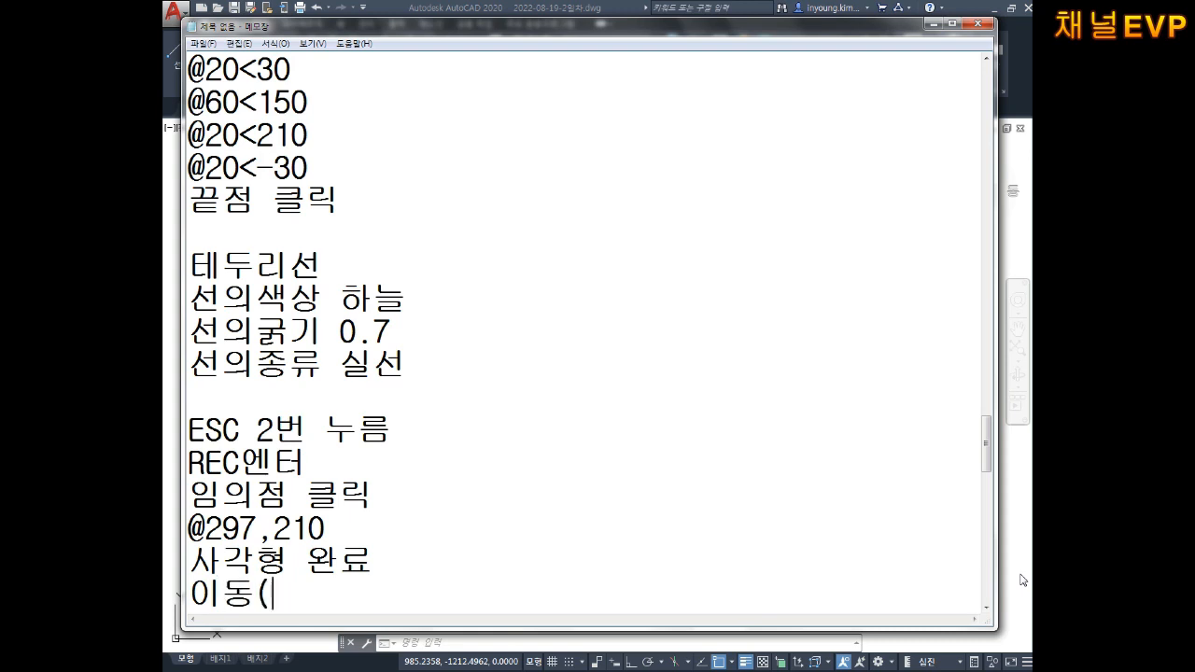
pyautogui.write('M)')
# Step: Add the line "도형을 기준으로 위치 조절 함." and leave an empty line after it
pyautogui.press('Return')
pyautogui.write('도형ㅇ')
pyautogui.write('을 기준')
pyautogui.write('으로 ㅜ치')
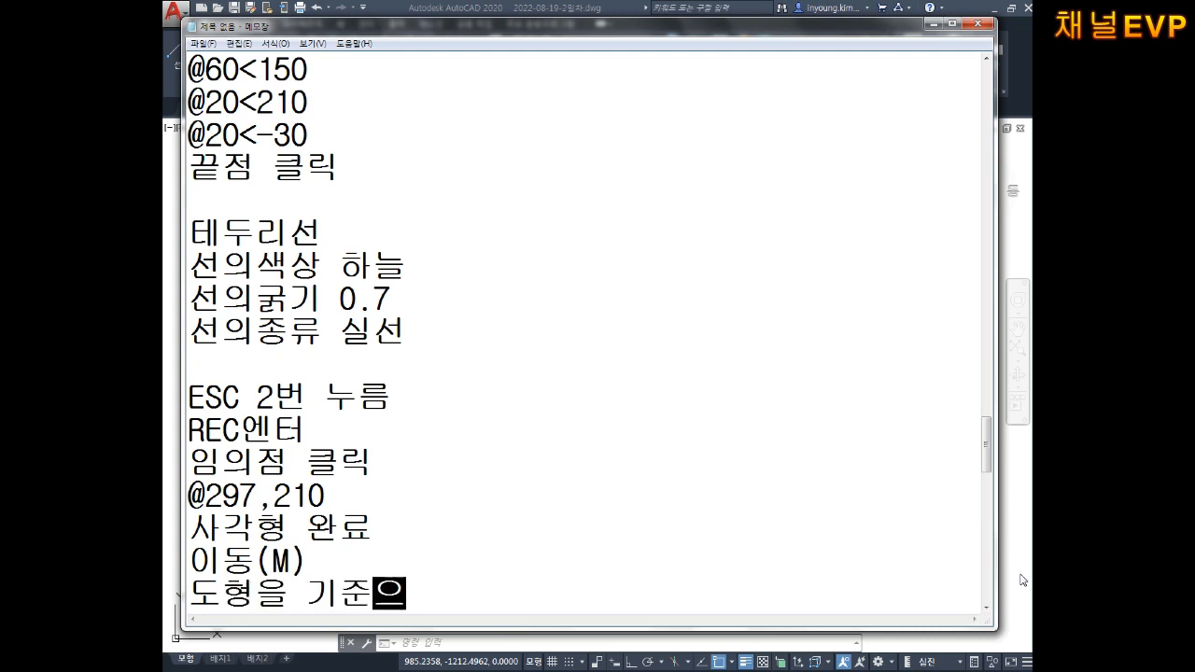
pyautogui.press('BackSpace')
pyautogui.press('BackSpace')
pyautogui.press('BackSpace')
pyautogui.write('취')
pyautogui.press('BackSpace')
pyautogui.press('BackSpace')
pyautogui.press('BackSpace')
pyautogui.write('윛치 조절 함.')
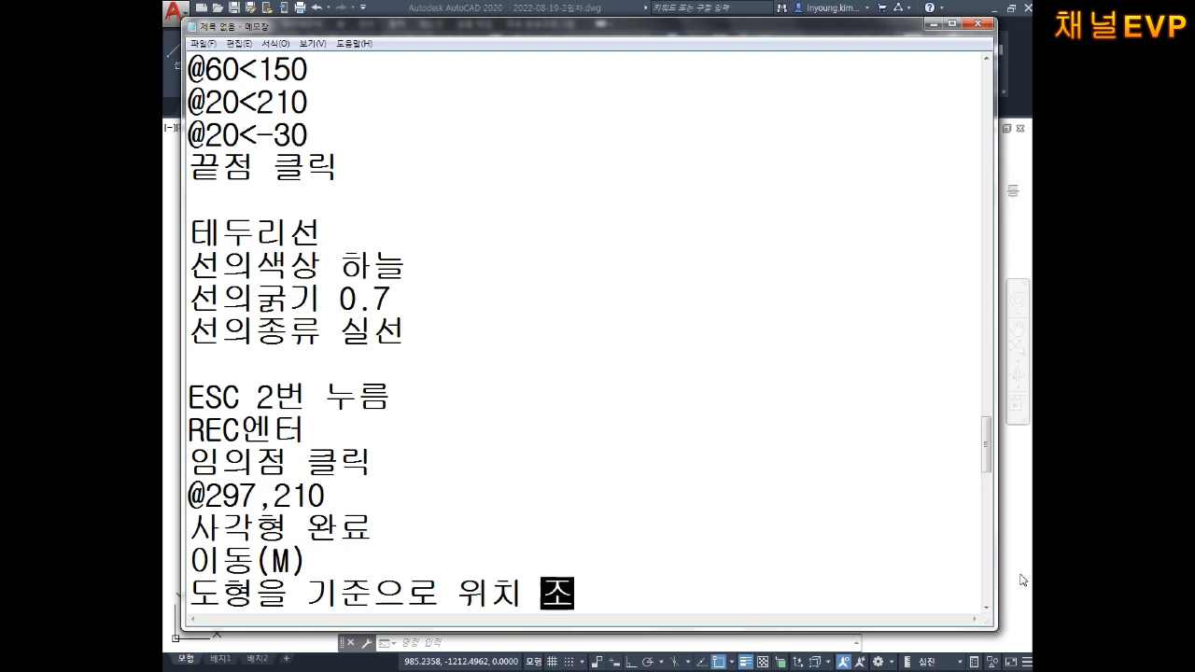
pyautogui.press('Return')
pyautogui.press('Return')
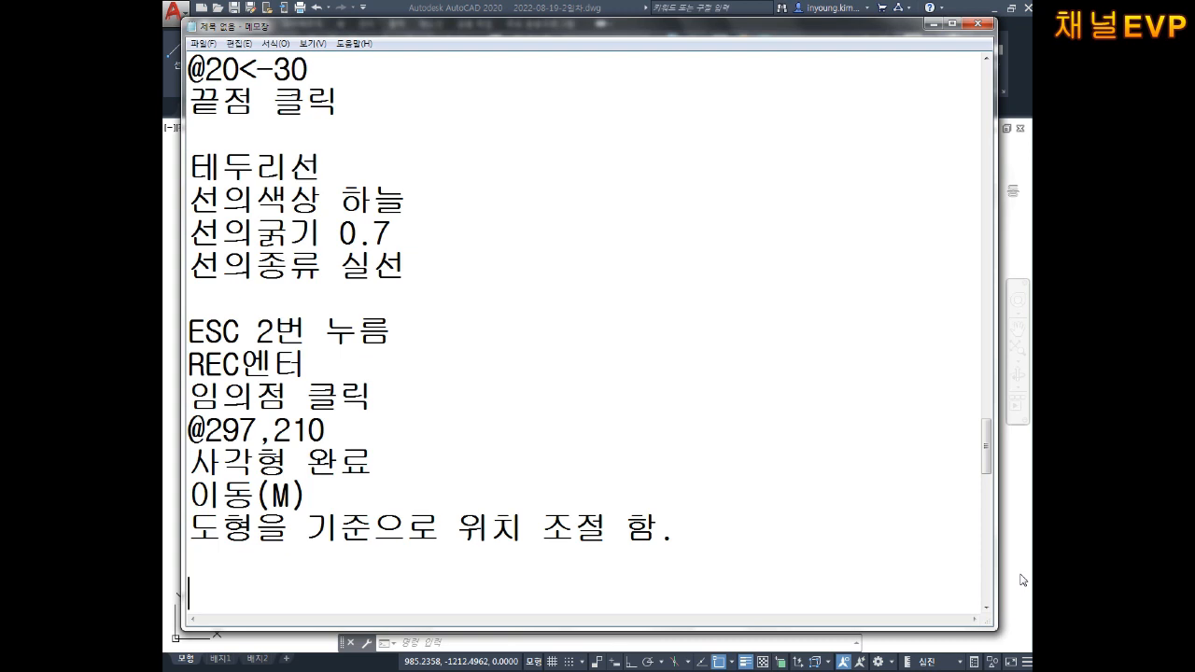
pyautogui.click(1019, 530)
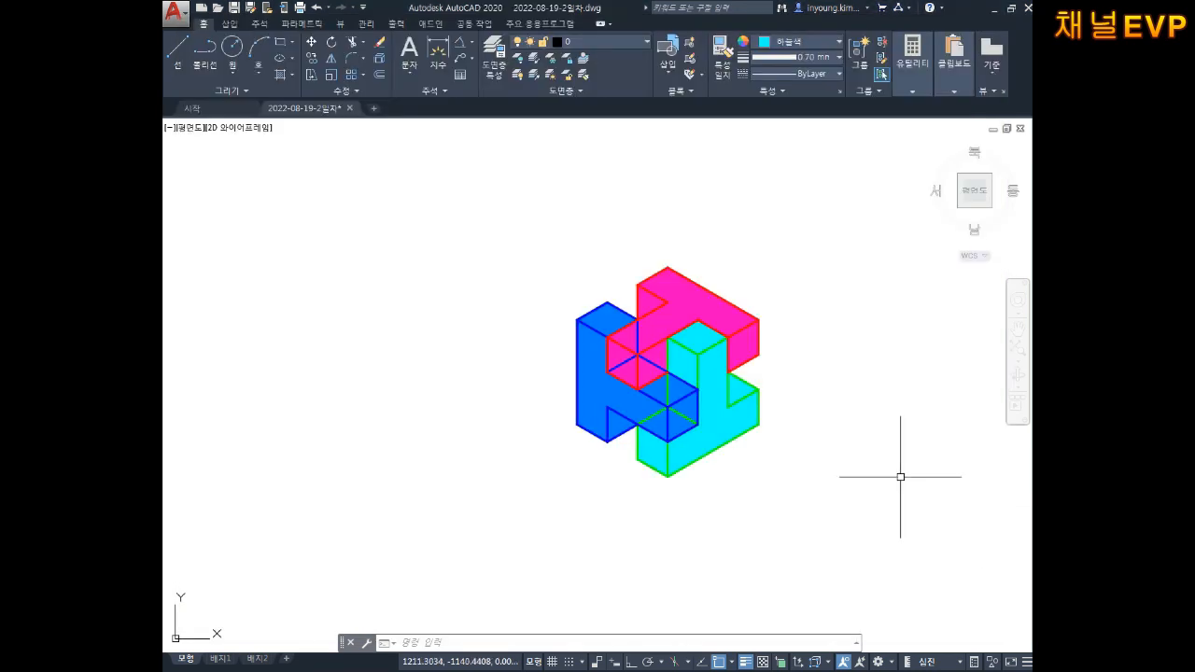
pyautogui.press('Escape')
pyautogui.press('Escape')
pyautogui.press('Escape')
pyautogui.scroll(4, 691, 353)
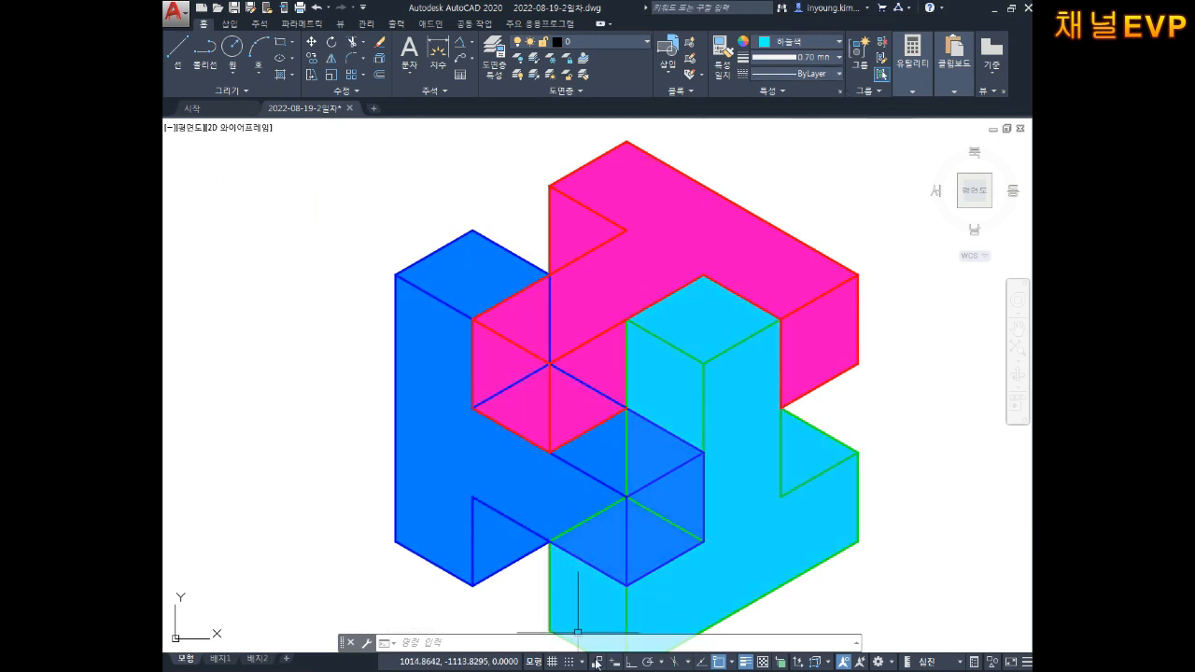
# Step: Switch to Notepad and add the command note "RE엔터" at the end of the notes
pyautogui.hotkey('alt', 'Tab')
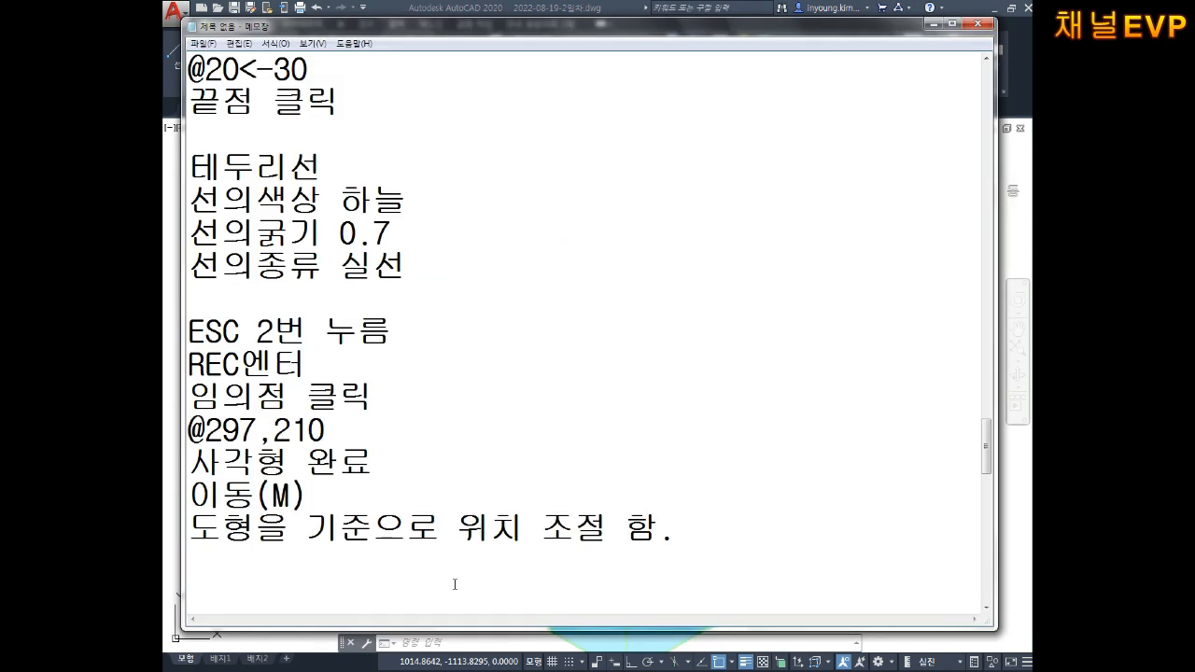
pyautogui.write('RE엔터')
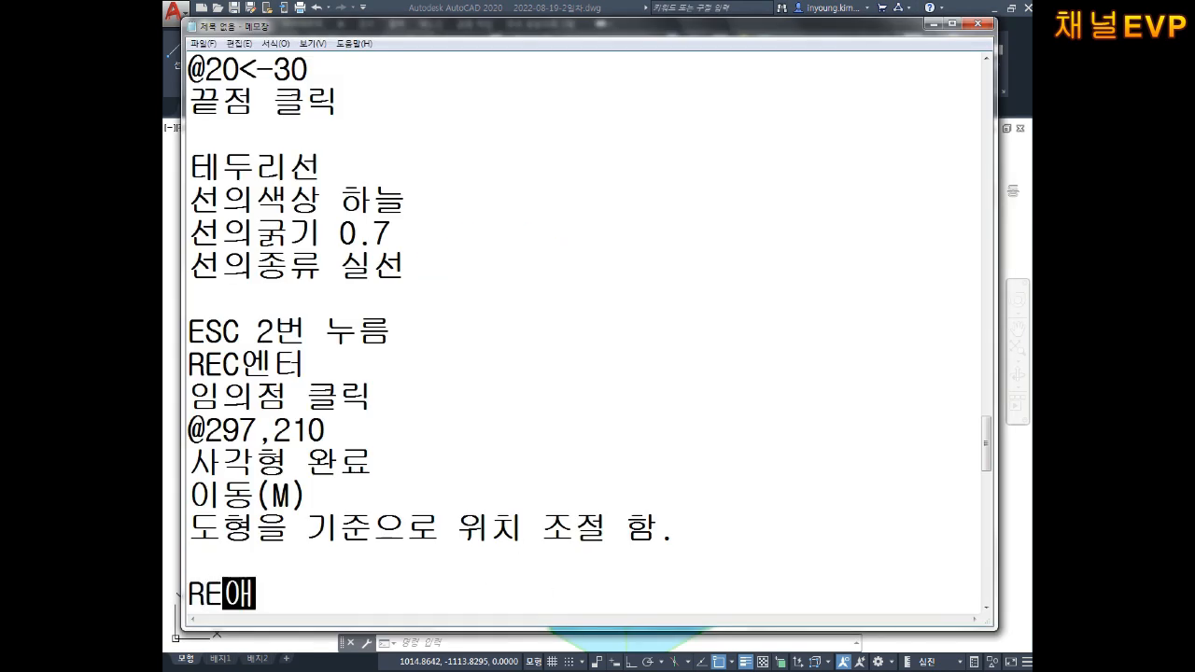
pyautogui.press('Return')
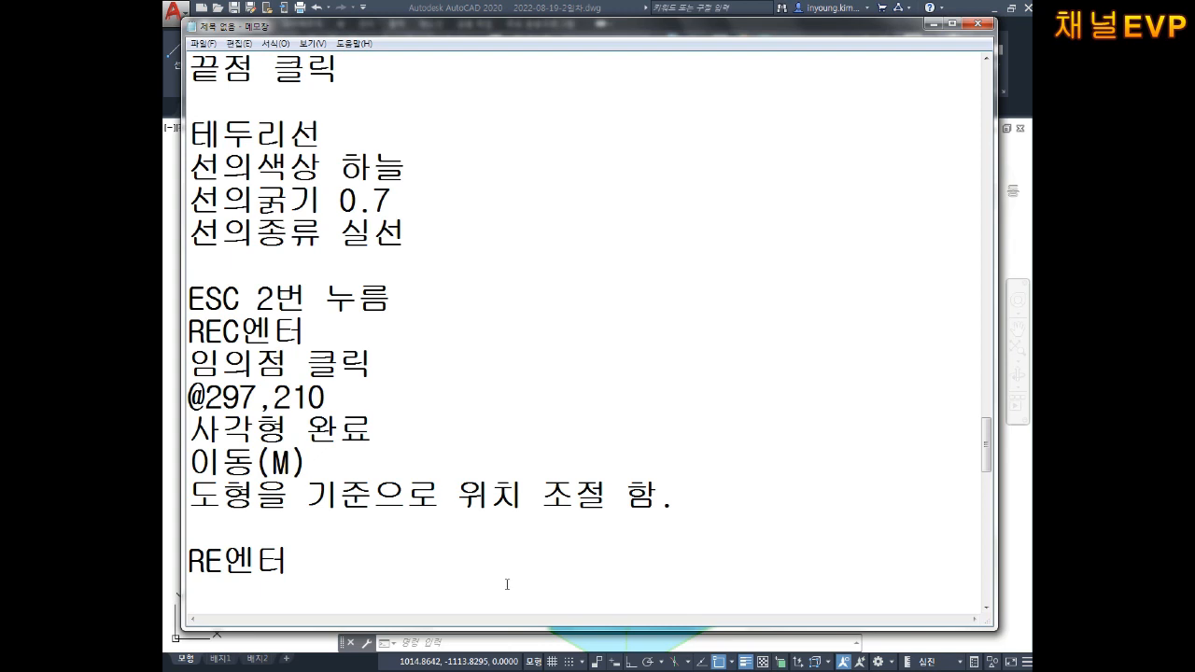
# Step: Switch to AutoCAD and regenerate the drawing display with the REGEN command
pyautogui.click(1010, 491)
pyautogui.press('Escape')
pyautogui.press('Escape')
pyautogui.write('RE')
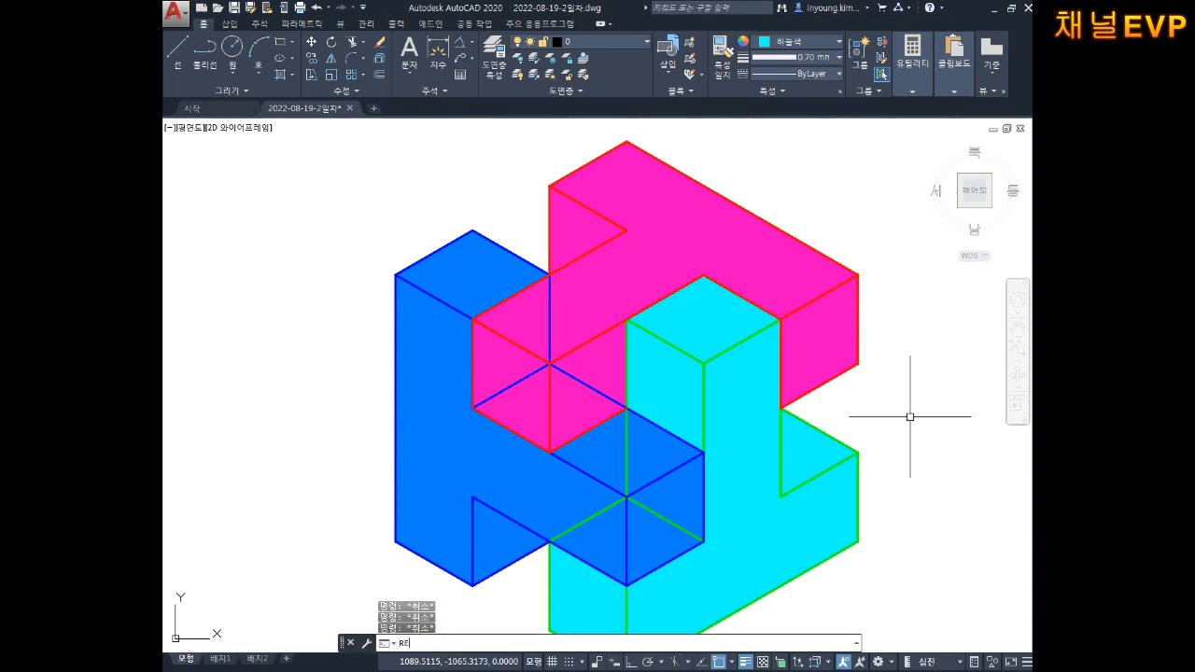
pyautogui.press('Return')
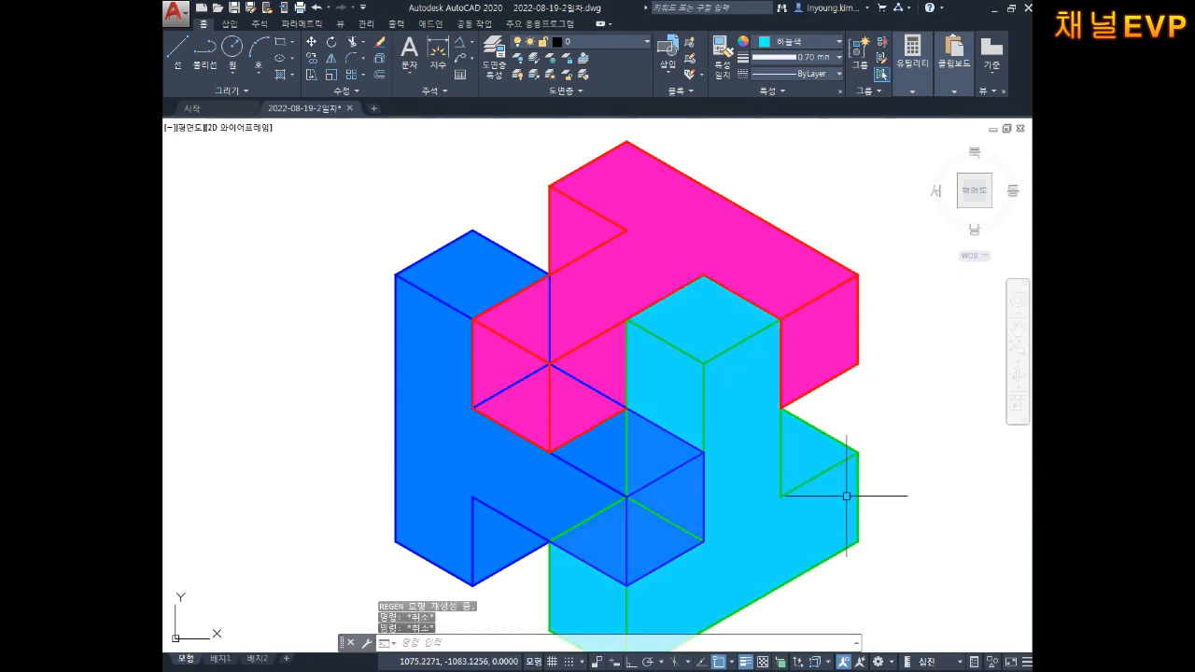
pyautogui.press('Escape')
pyautogui.scroll(-4, 667, 429)
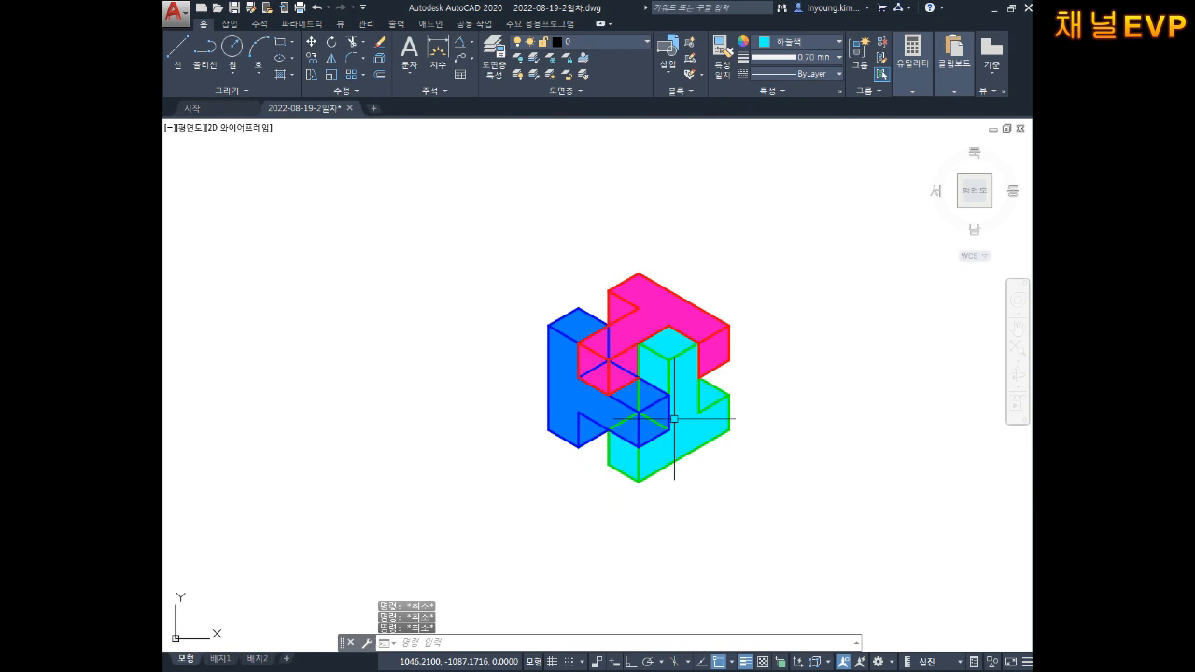
pyautogui.moveTo(696, 425)
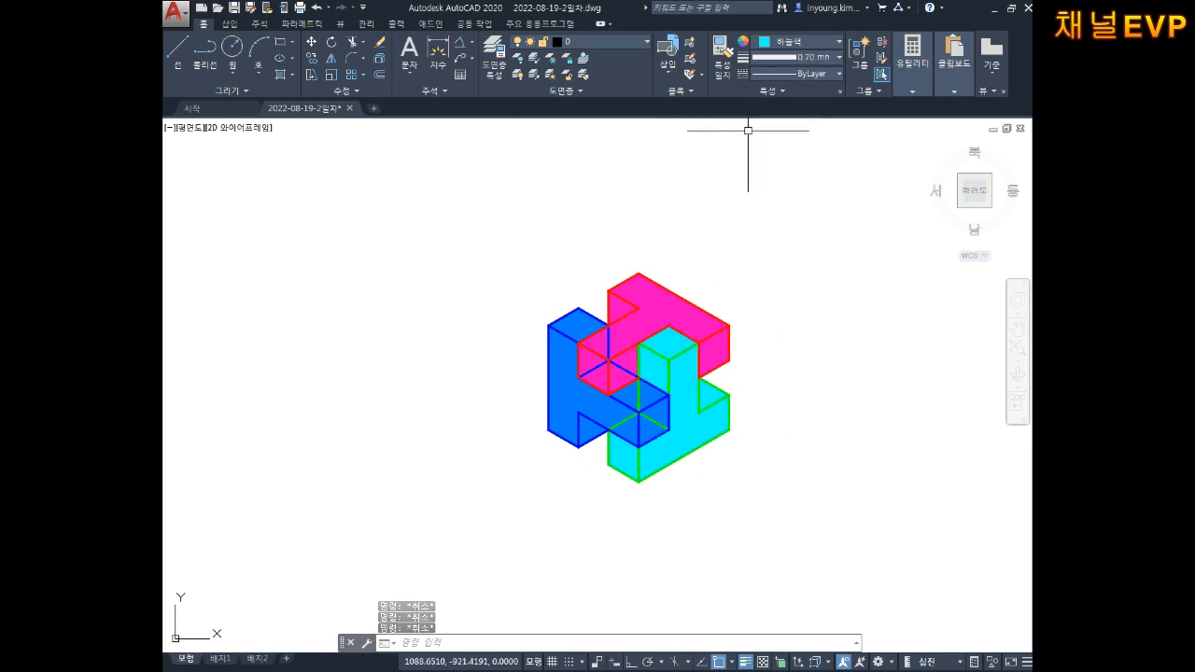
pyautogui.write('RE')
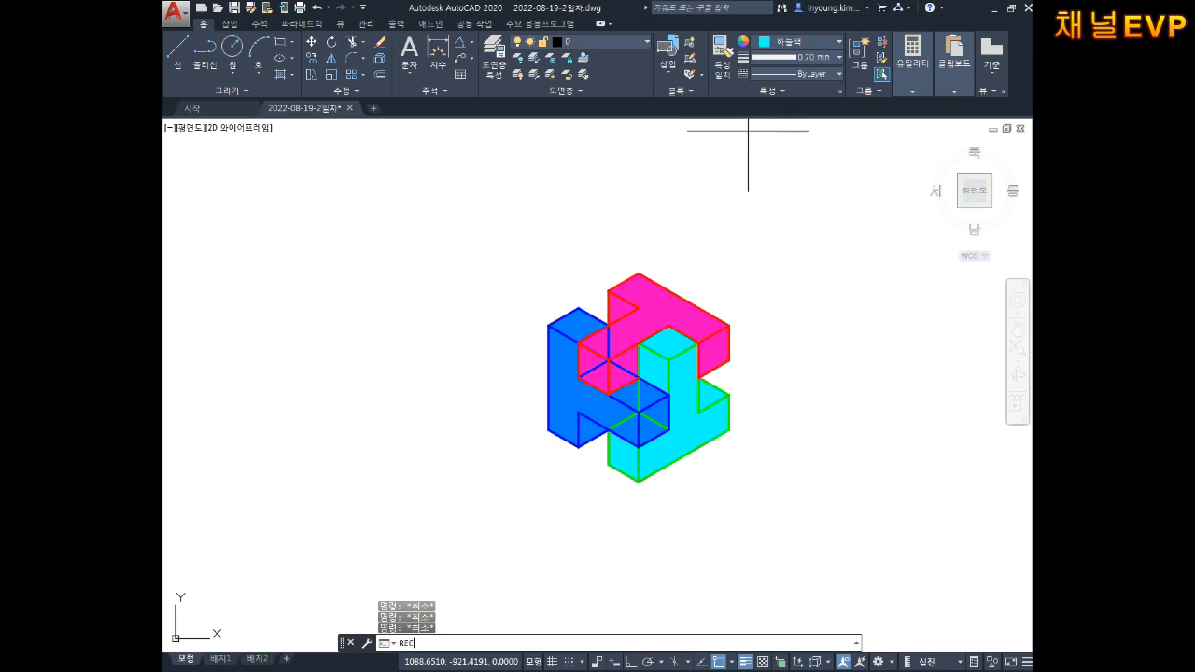
pyautogui.write('C')
pyautogui.press('Return')
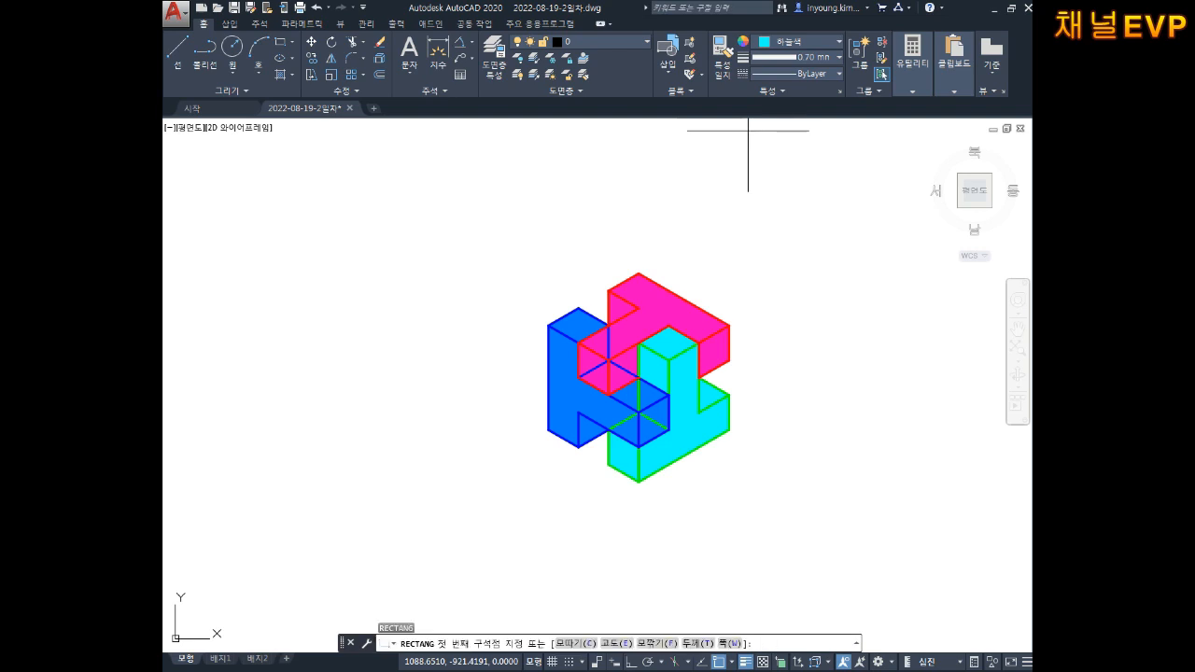
pyautogui.click(400, 535)
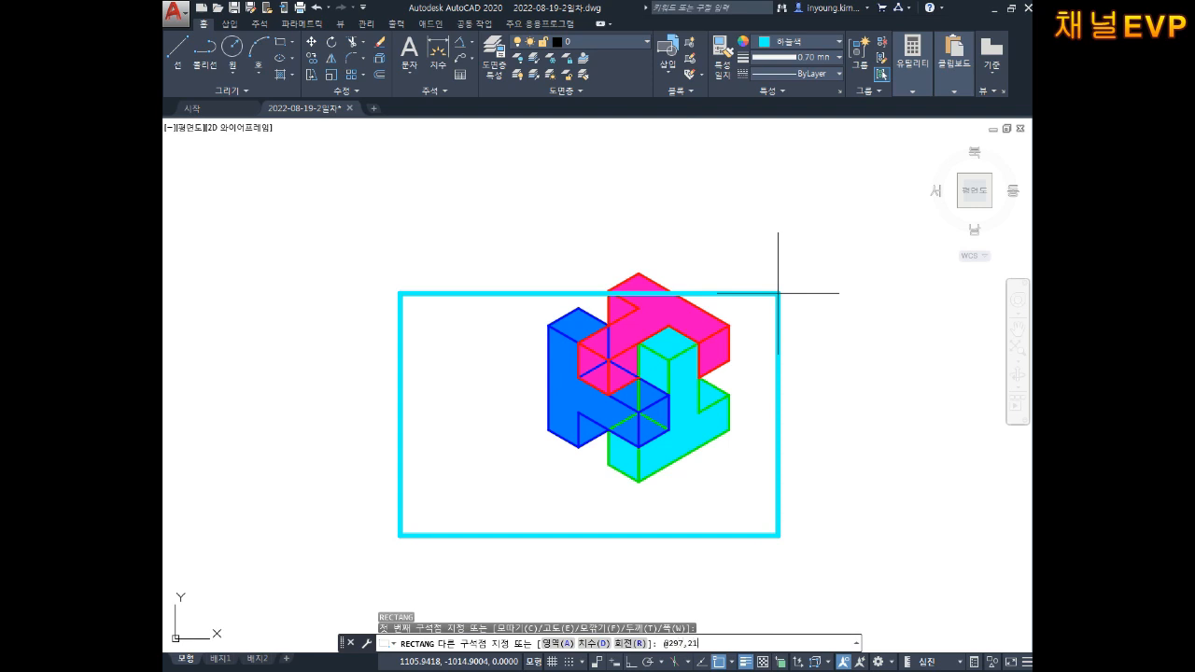
pyautogui.press('Return')
pyautogui.press('Escape')
pyautogui.press('Escape')
pyautogui.press('Escape')
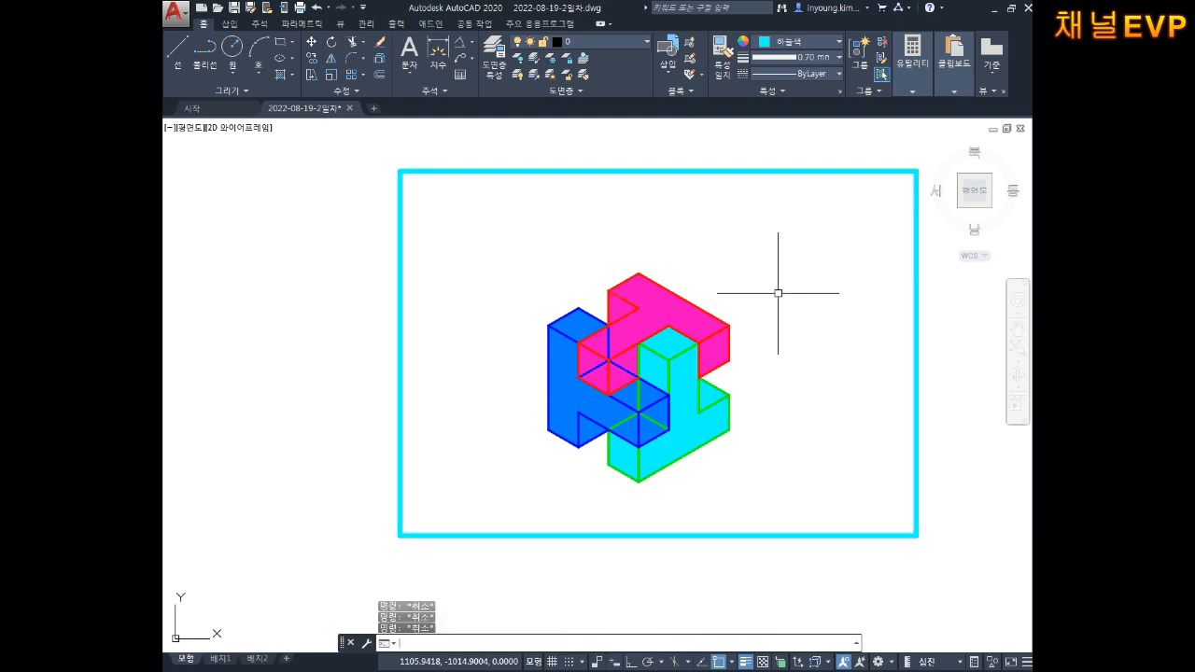
# Step: Move the border rectangle slightly left and down so that it is roughly centred around the block figure
pyautogui.write('M')
pyautogui.press('Return')
pyautogui.click(462, 386)
pyautogui.click(347, 443)
pyautogui.press('Return')
pyautogui.click(337, 420)
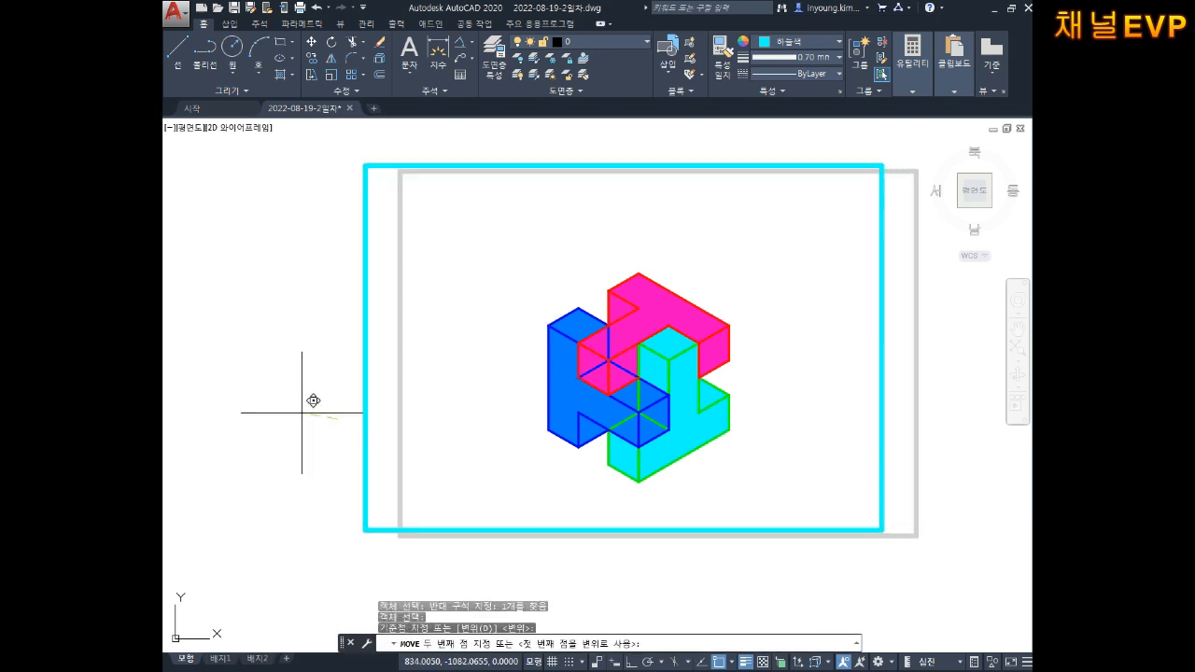
pyautogui.click(300, 428)
pyautogui.press('Escape')
pyautogui.press('Escape')
pyautogui.press('Escape')
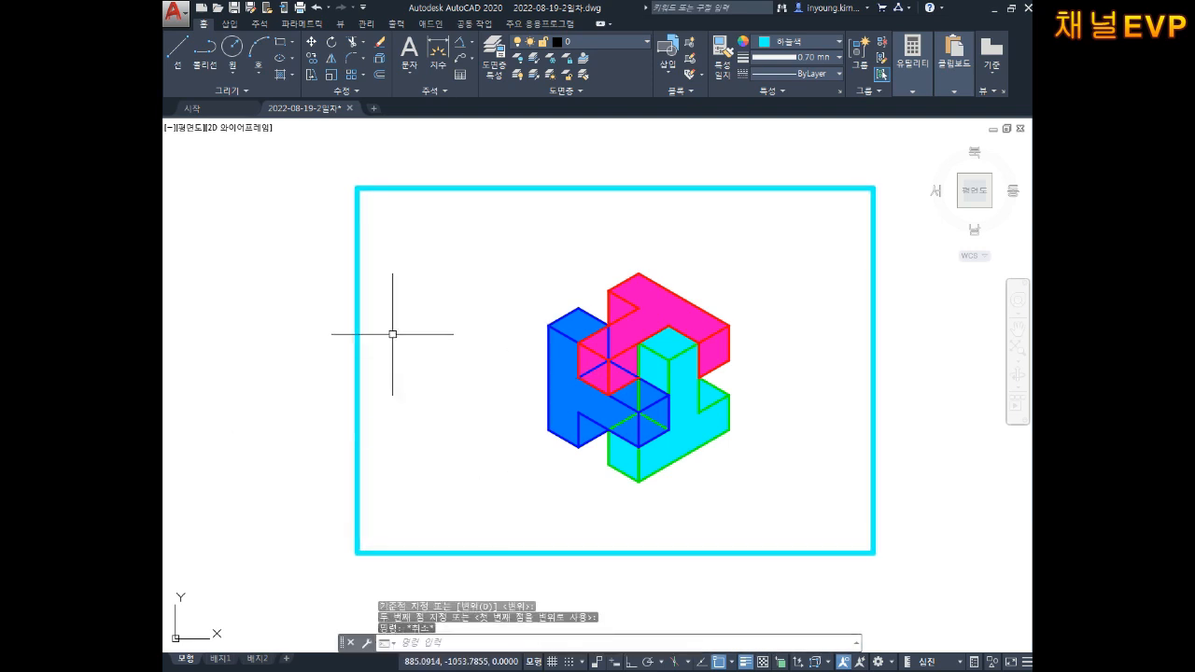
# Step: Set the current object colour to green (초록색) and the lineweight to 0.50 mm
pyautogui.moveTo(498, 300); pyautogui.dragTo(520, 317, button='middle')
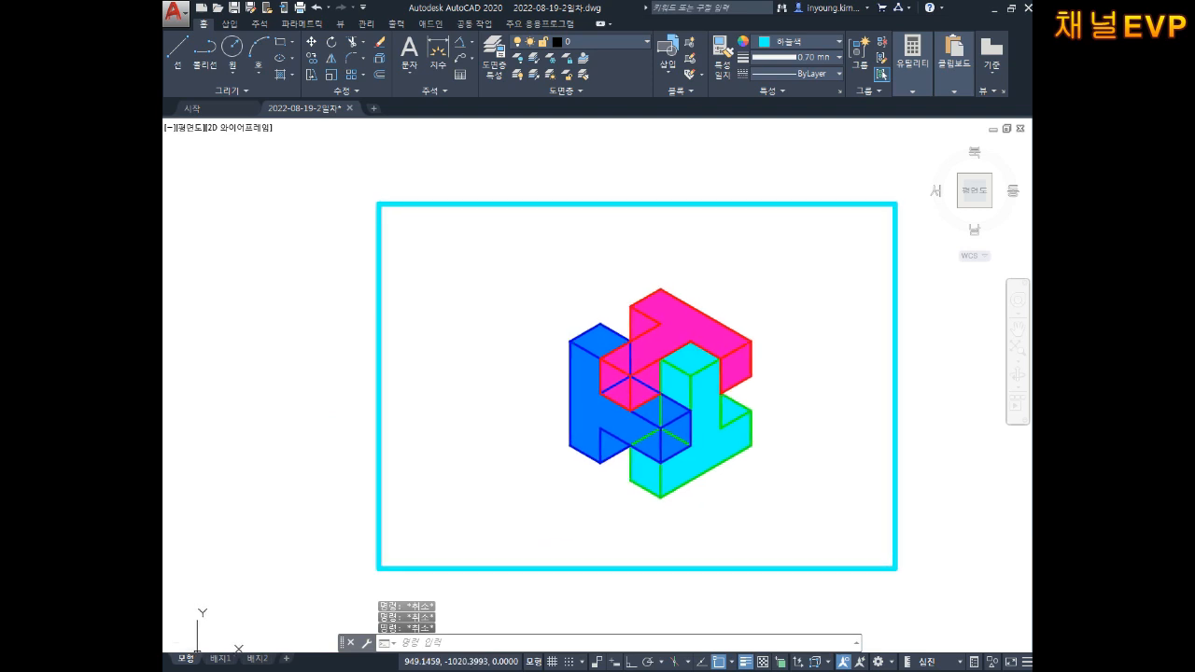
pyautogui.scroll(2, 442, 260)
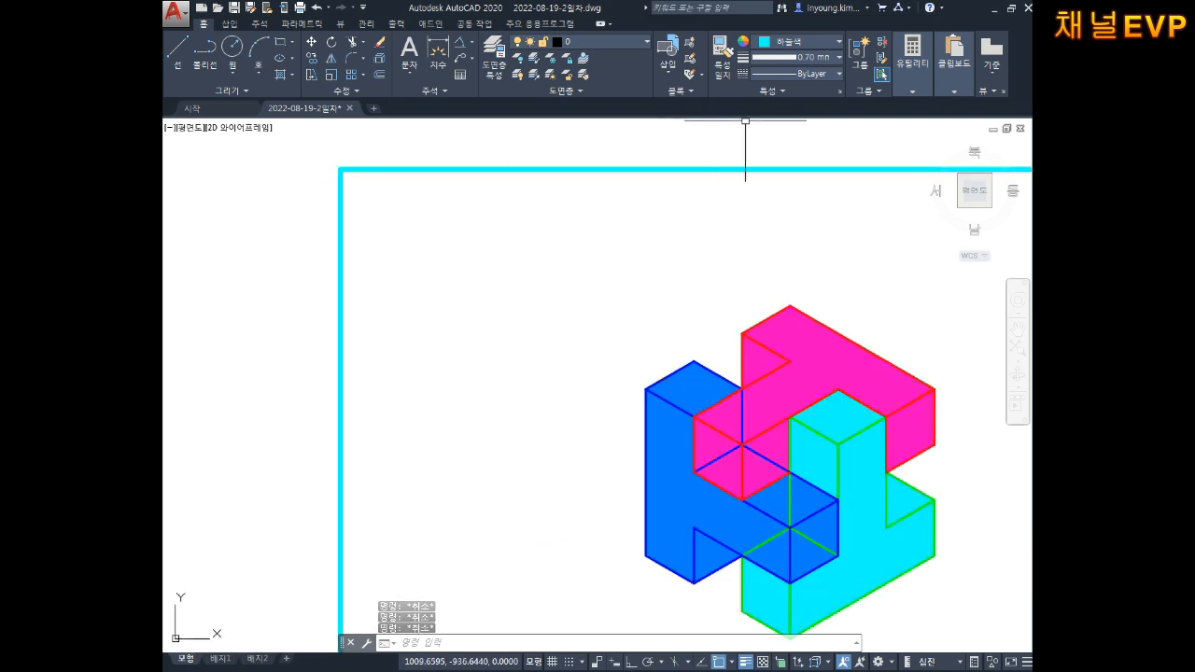
pyautogui.click(788, 47)
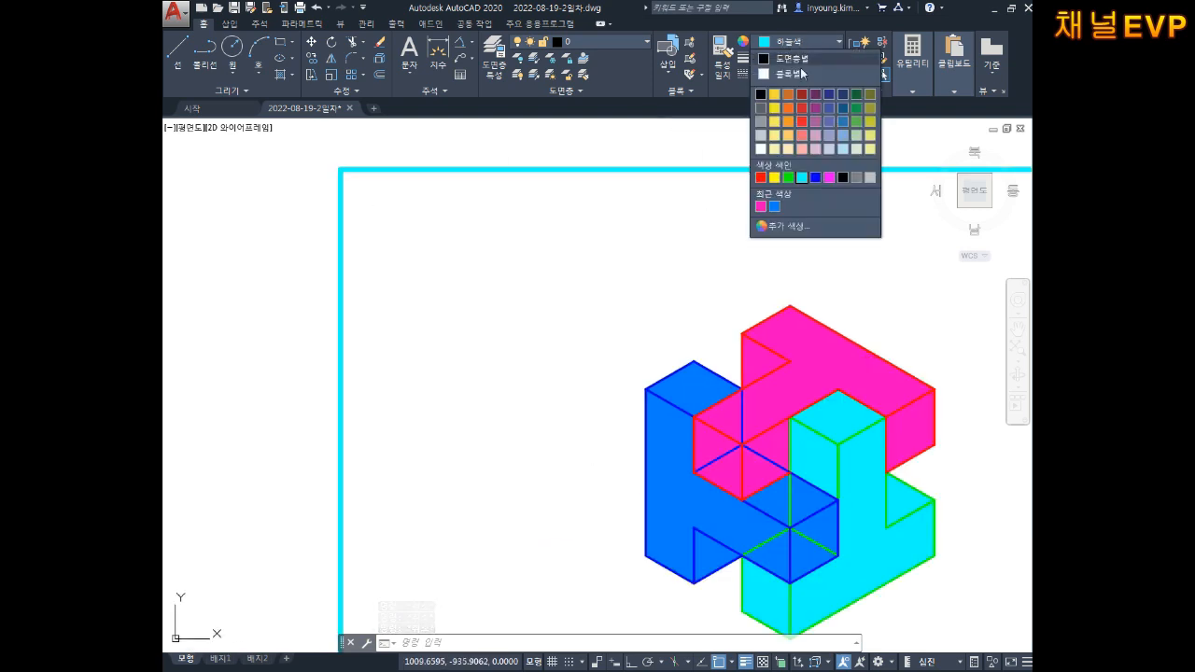
pyautogui.click(787, 178)
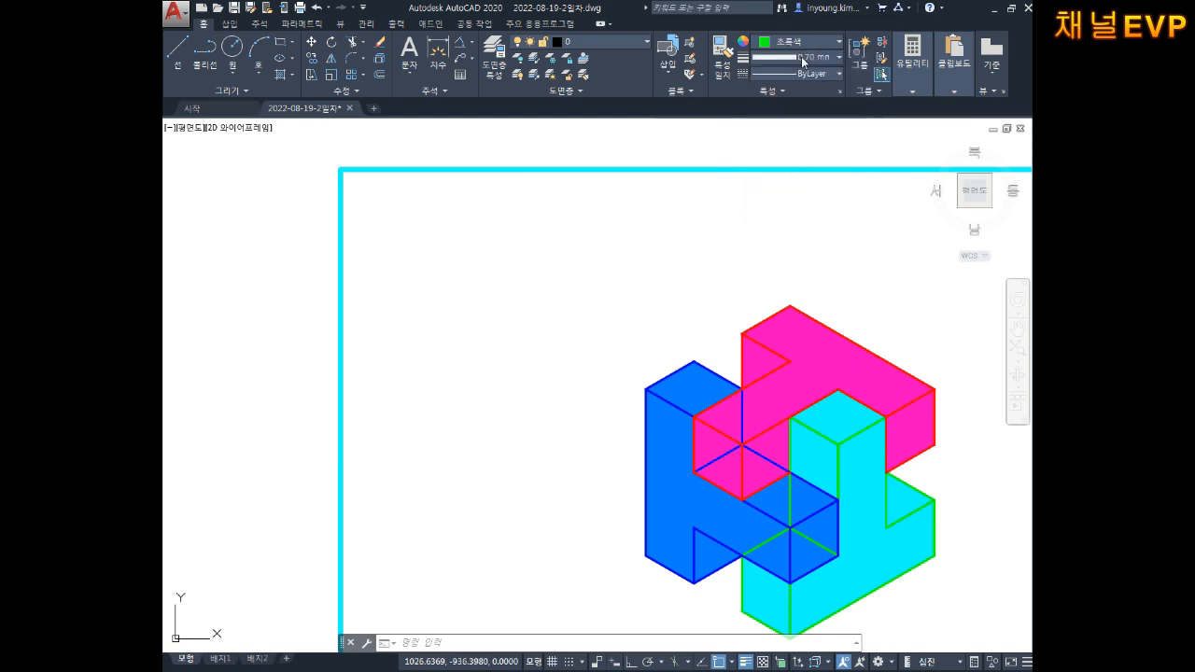
pyautogui.click(798, 57)
pyautogui.scroll(4, 809, 118)
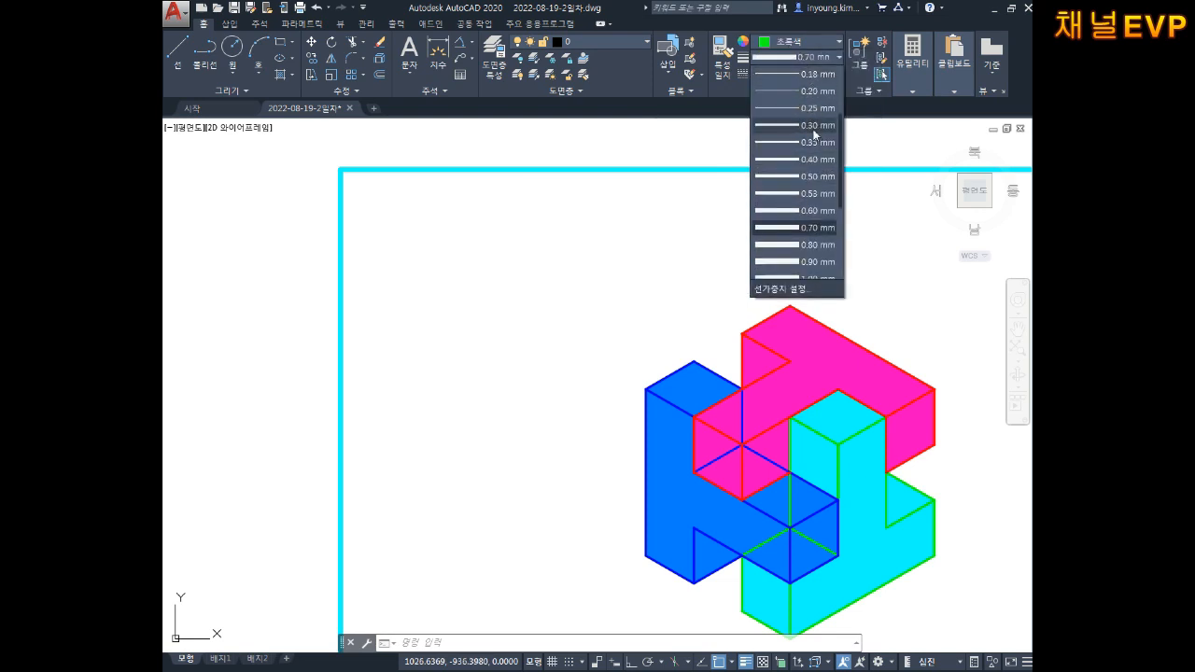
pyautogui.scroll(-1, 821, 140)
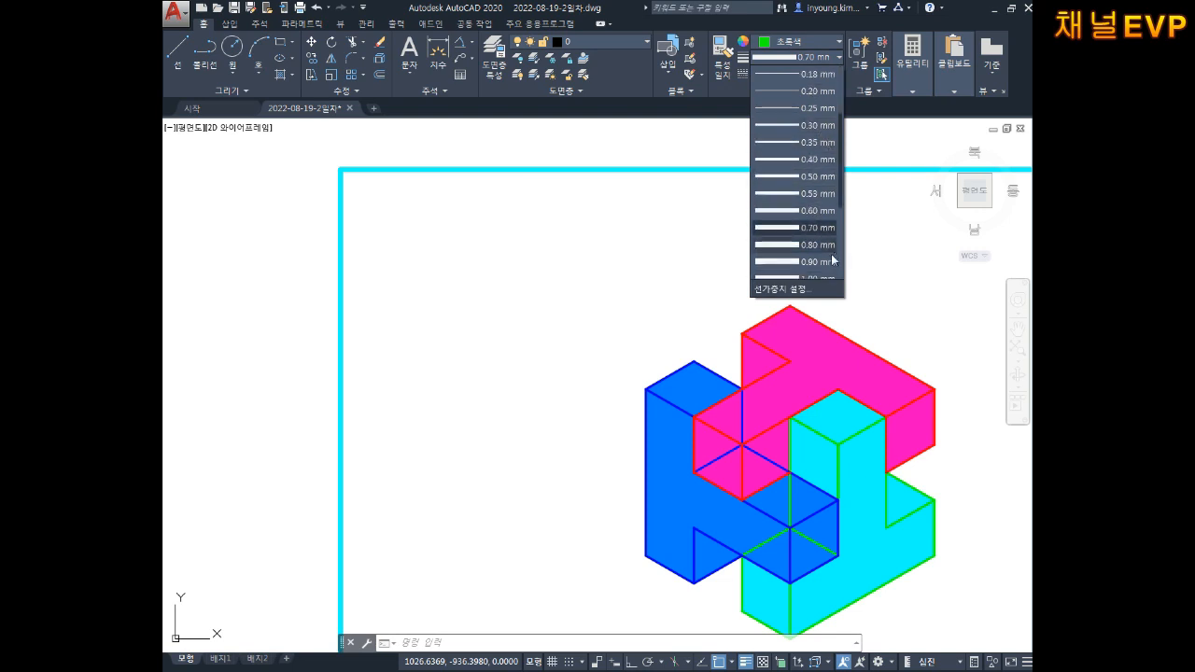
pyautogui.click(819, 177)
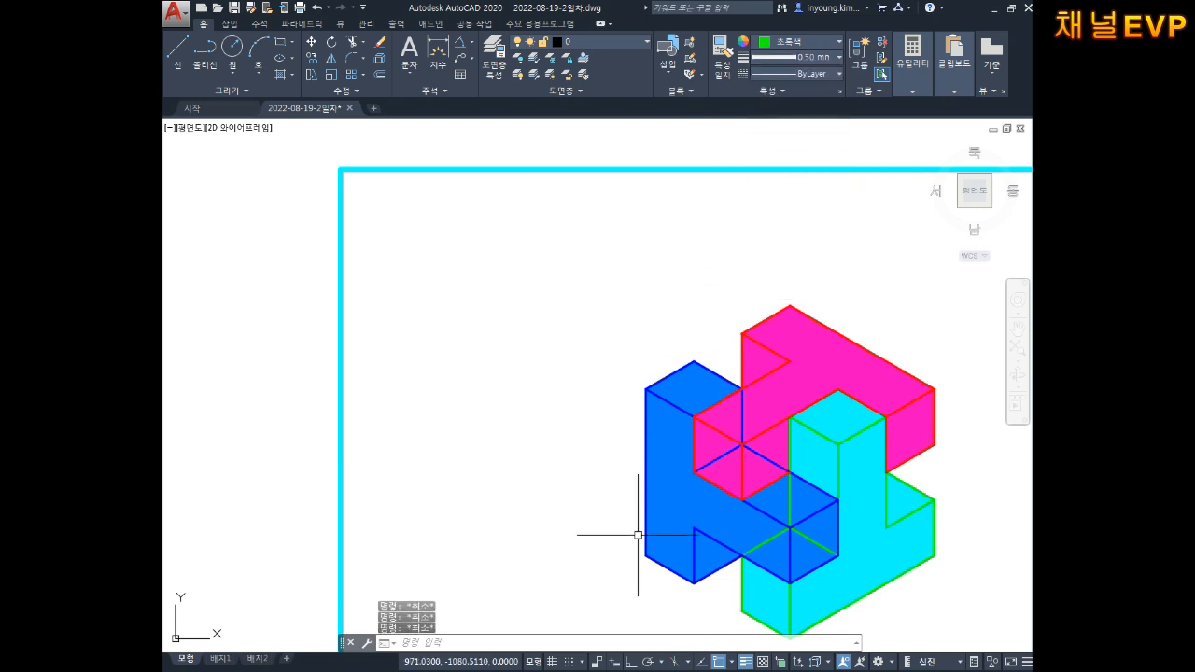
# Step: Switch to Notepad and add the line "선의색상 초록색" after an empty line below "RE엔터"
pyautogui.hotkey('alt', 'Tab')
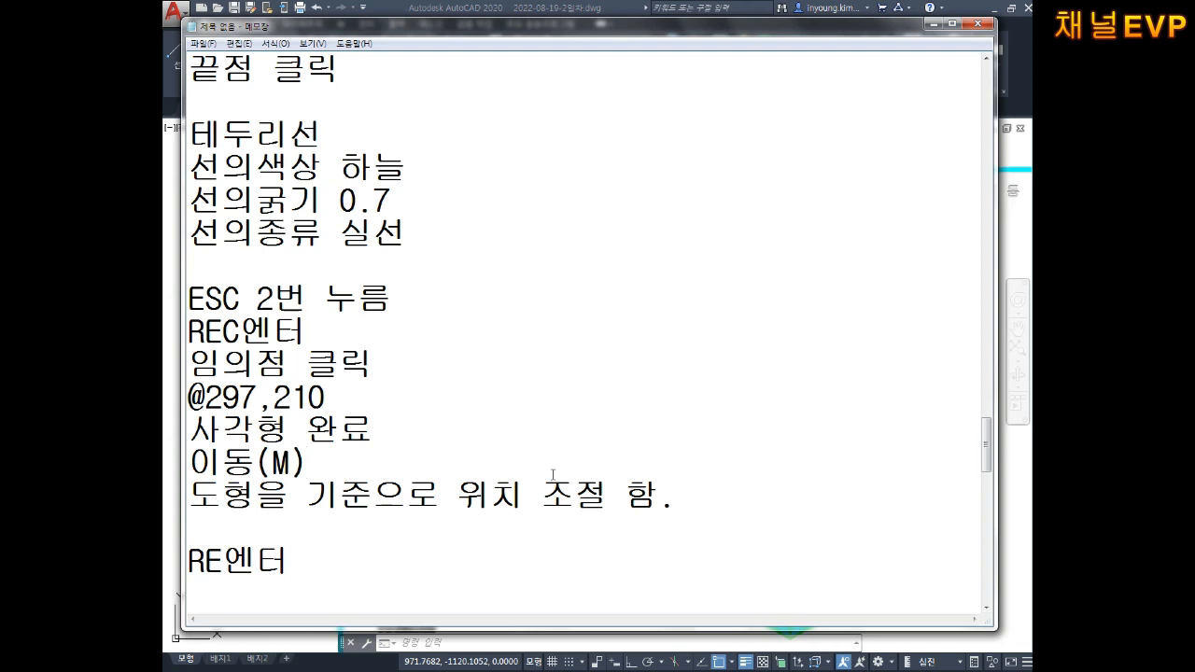
pyautogui.press('Down')
pyautogui.press('Down')
pyautogui.press('Down')
pyautogui.press('Down')
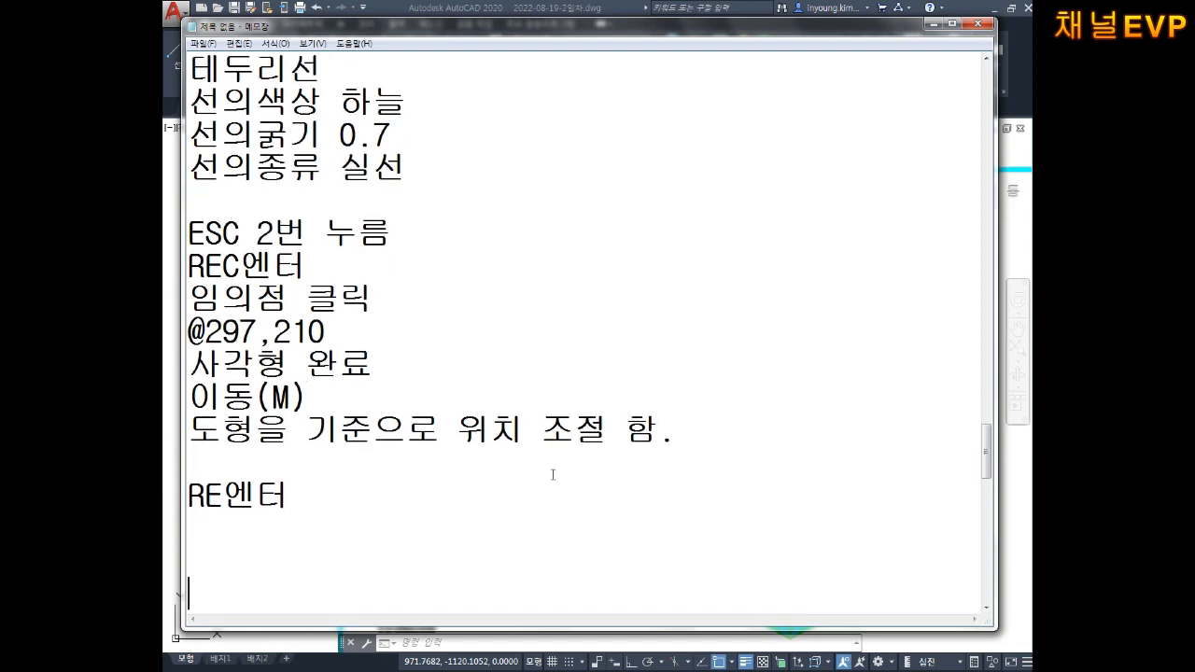
pyautogui.write('선의')
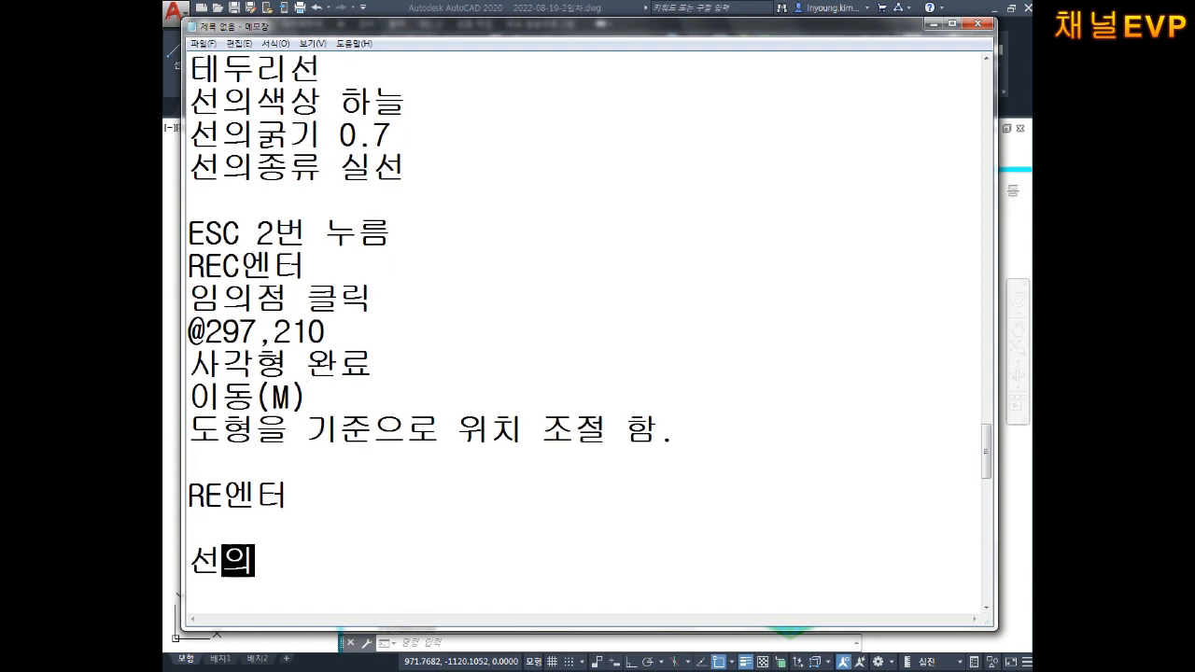
pyautogui.write('색상 초록색')
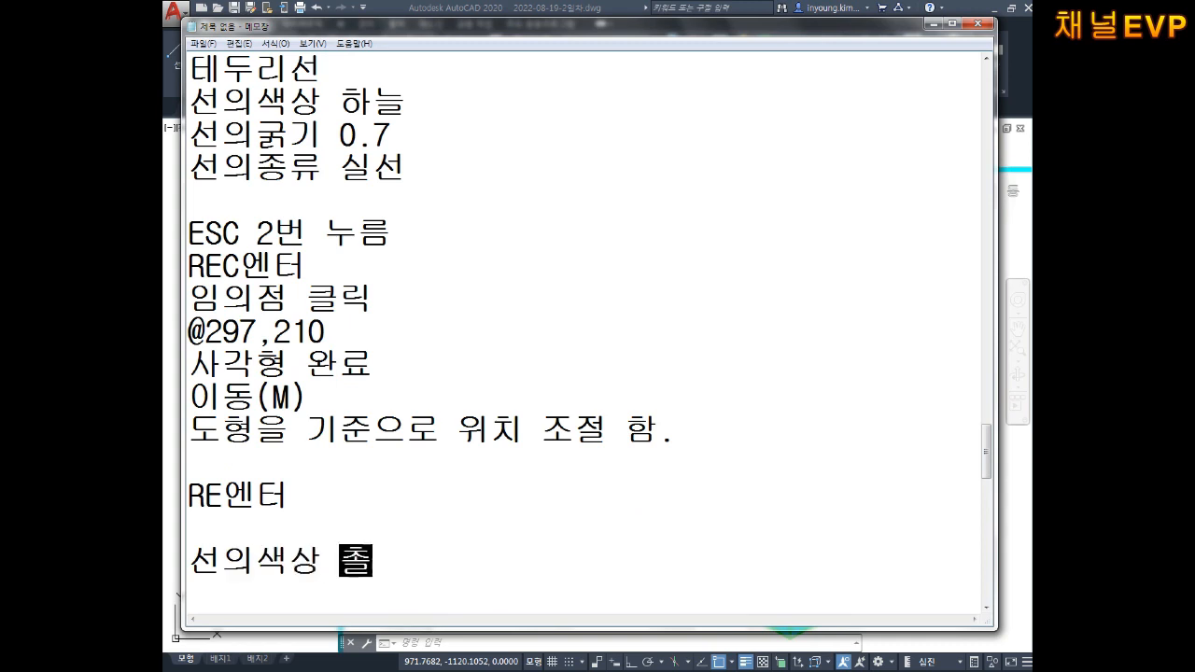
pyautogui.press('Return')
# Step: Add the line property notes "선의굵기 0.5" and "선의종류 실선" on separate lines
pyautogui.write('선의')
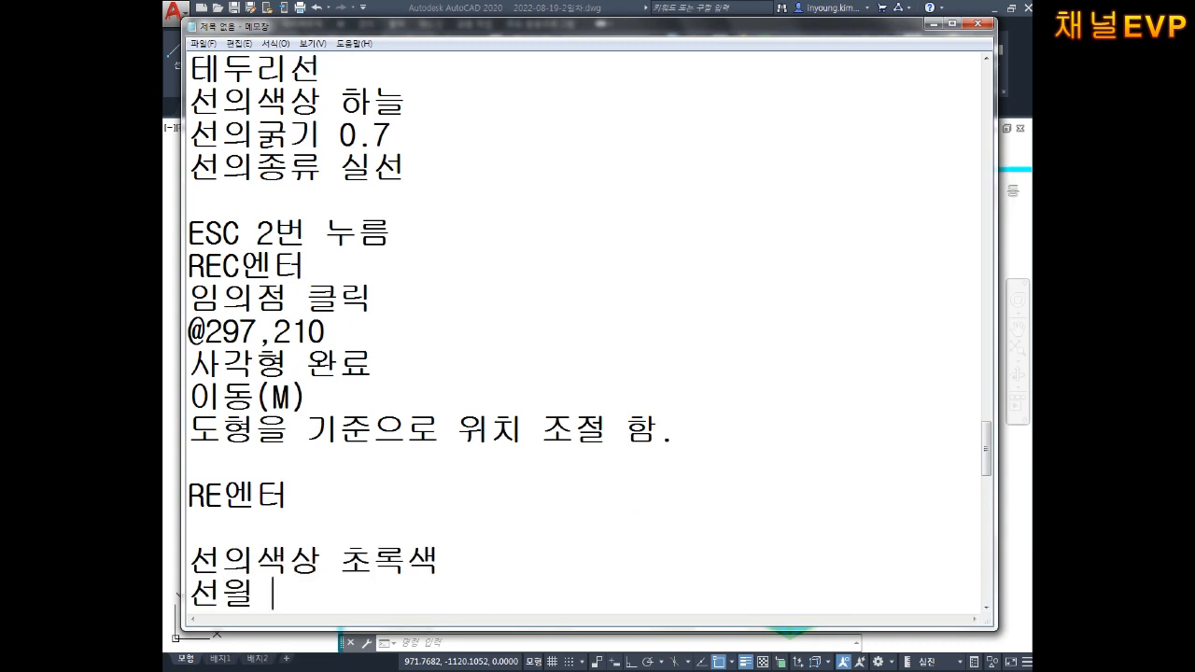
pyautogui.write('굵기 ')
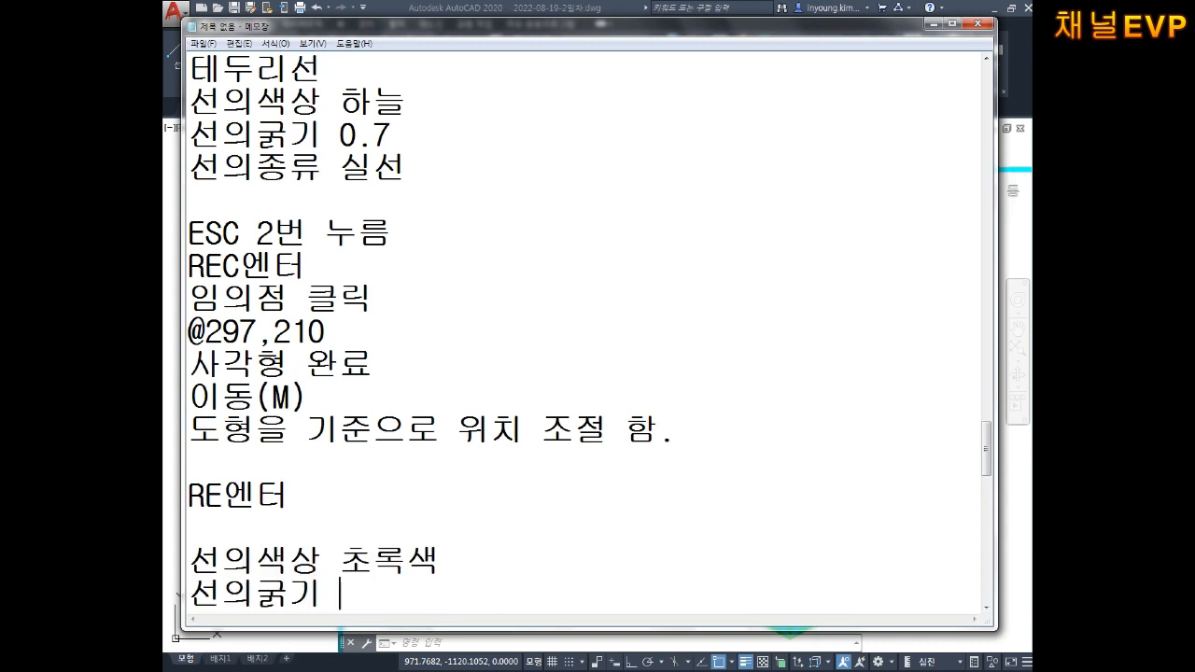
pyautogui.write('0.5')
pyautogui.press('Return')
pyautogui.write('선의종류 실선')
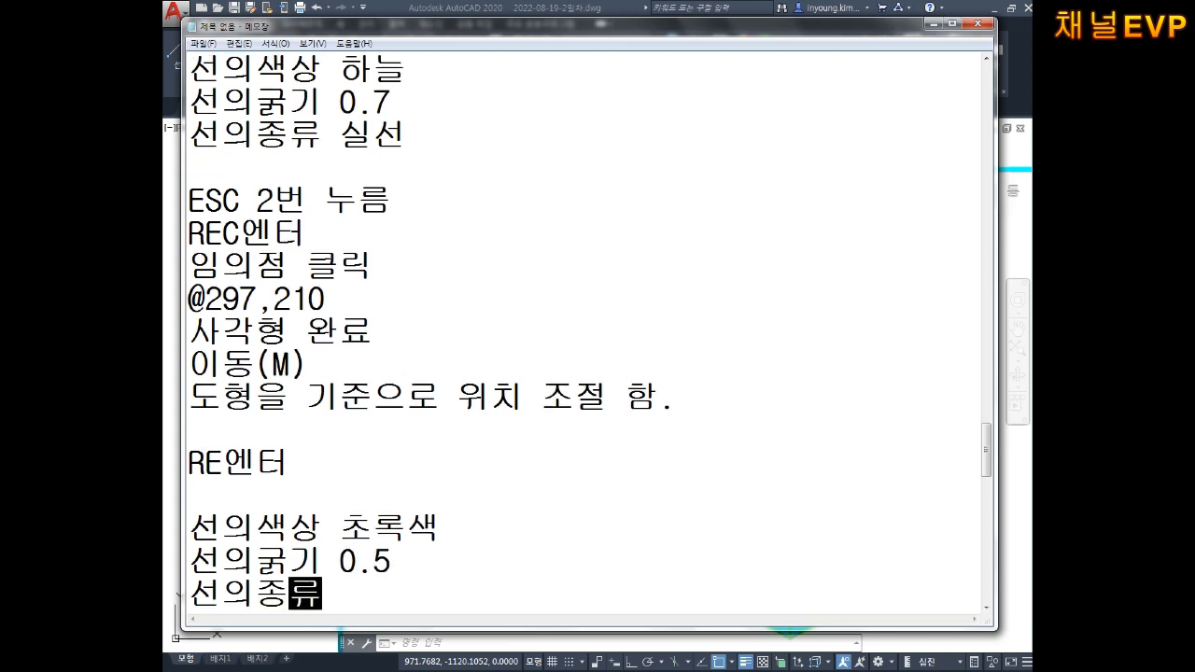
pyautogui.press('Return')
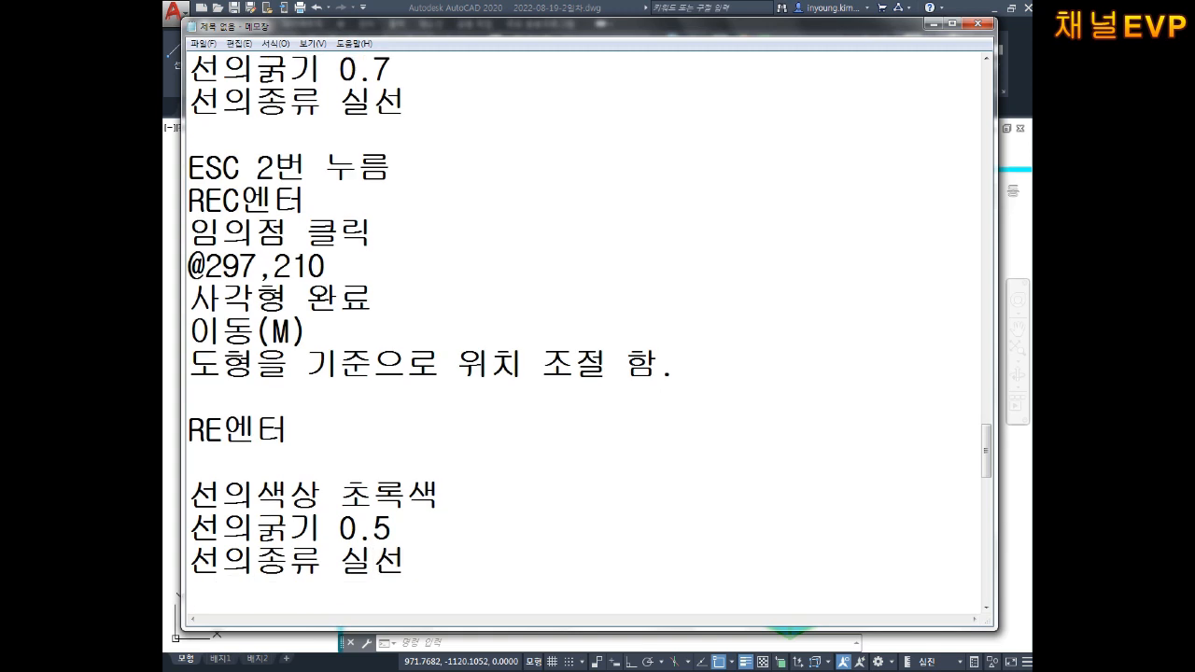
# Step: Leave an empty line and add the circle command notes "C엔터" and "임의점 클릭" on separate lines
pyautogui.press('Return')
pyautogui.write('C엔터')
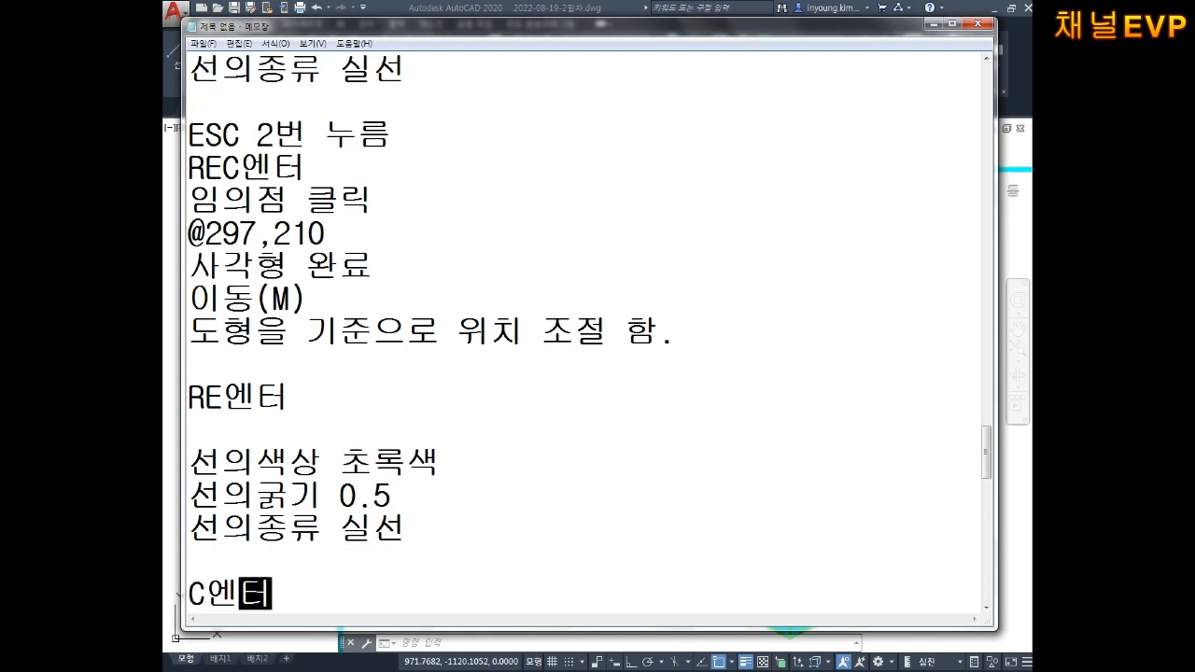
pyautogui.press('Return')
pyautogui.write('이')
pyautogui.press('BackSpace')
pyautogui.press('BackSpace')
pyautogui.write('임의점 클리')
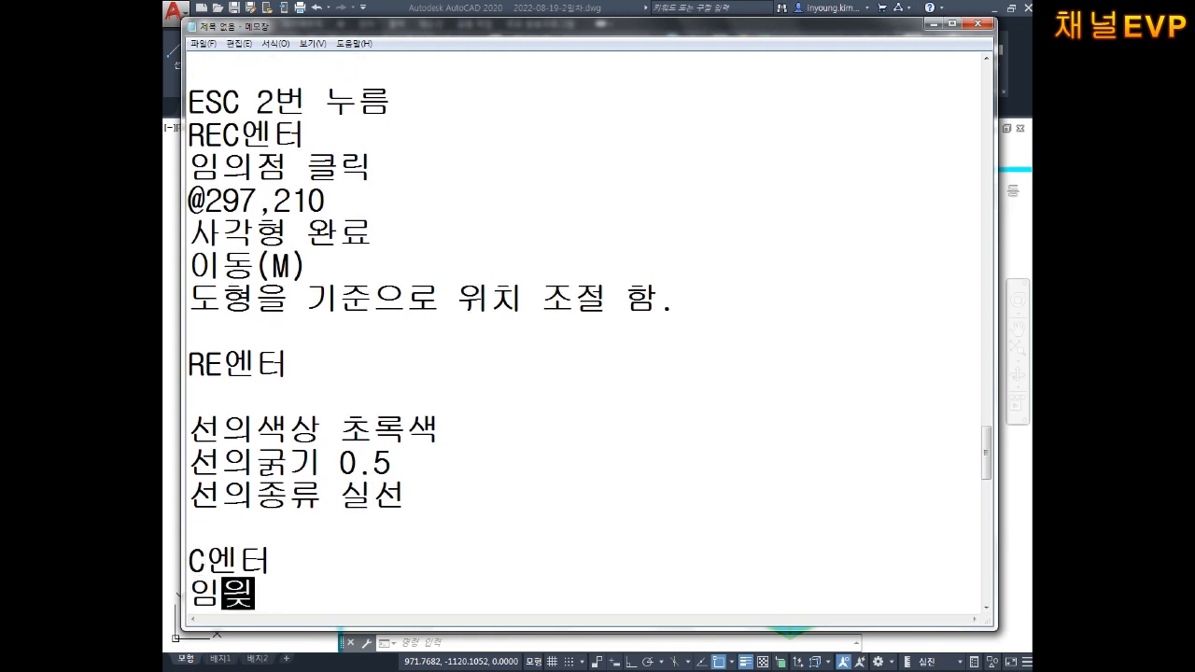
pyautogui.write('ㄱ')
pyautogui.press('Return')
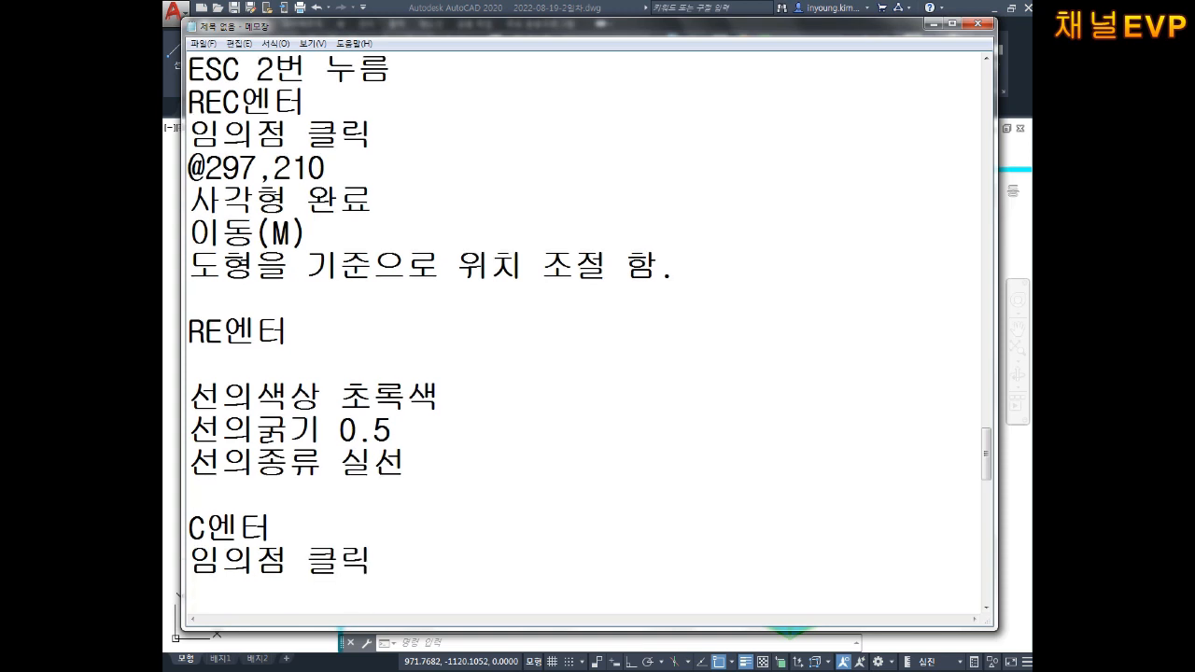
# Step: Add the radius note "5엔터" below "임의점 클릭" and leave an empty line after it
pyautogui.write('5에누')
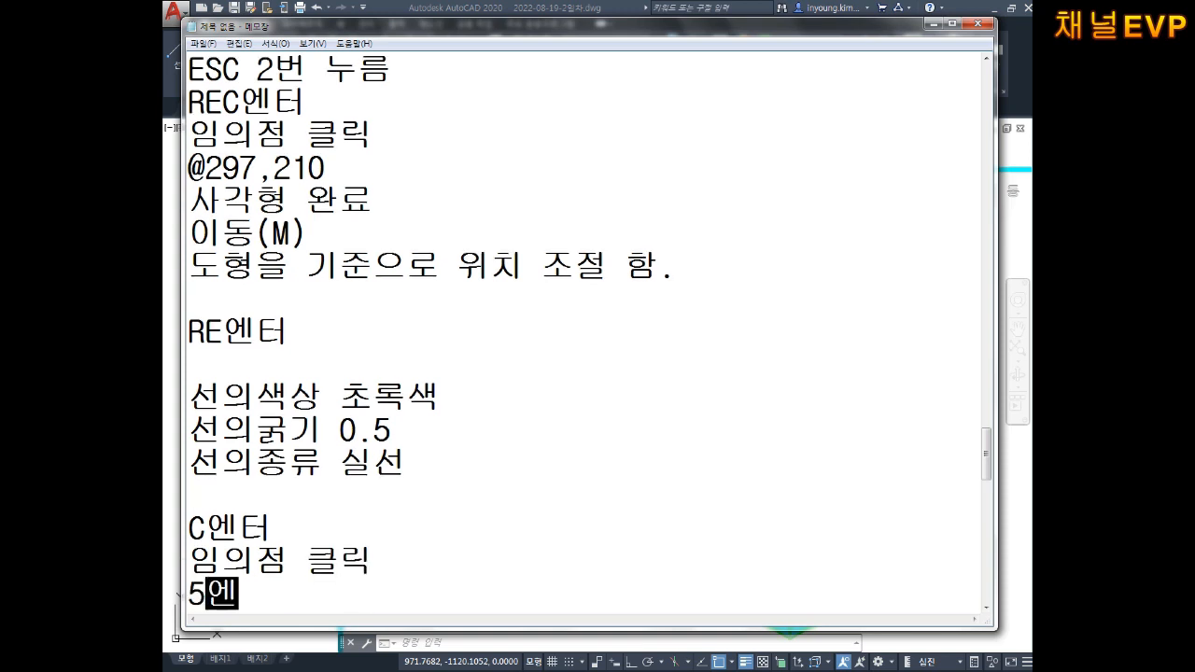
pyautogui.press('BackSpace')
pyautogui.press('BackSpace')
pyautogui.press('BackSpace')
pyautogui.write('ㅇㅔㄴㅌ')
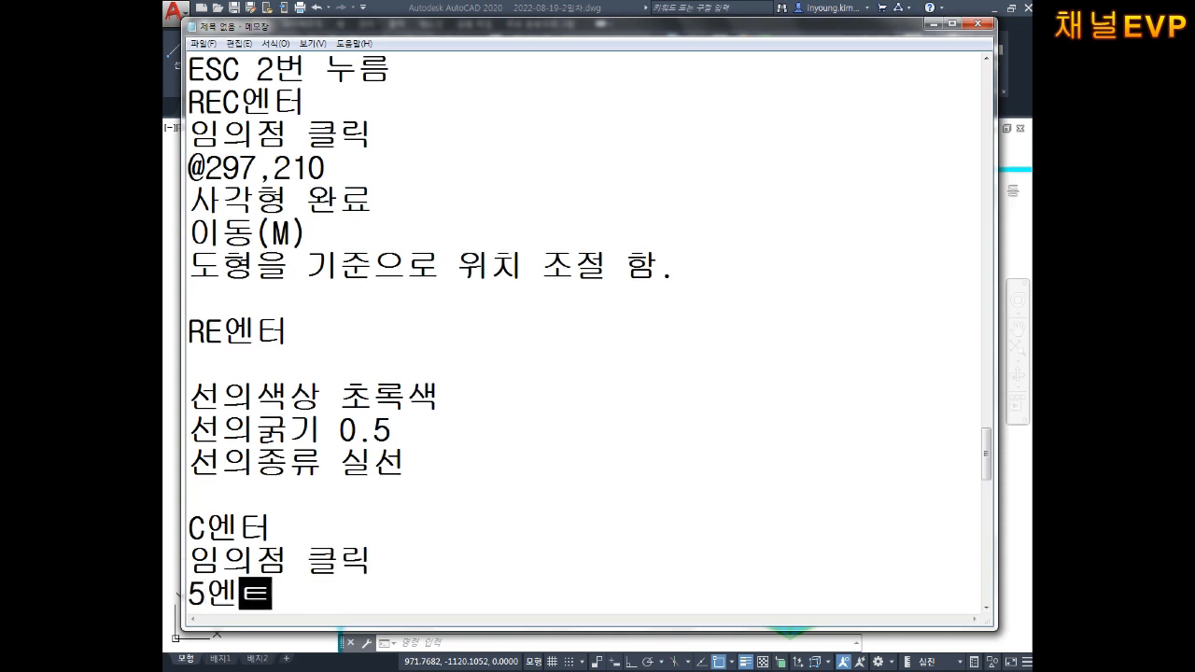
pyautogui.write('ㅓ')
pyautogui.press('Return')
pyautogui.press('Return')
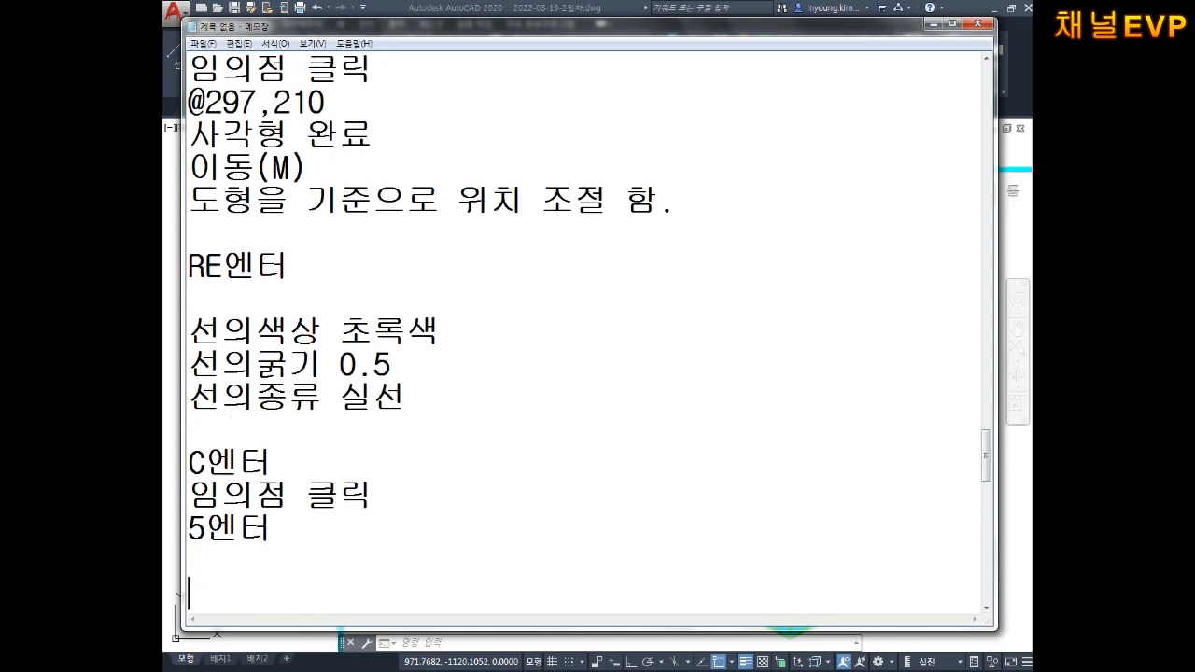
# Step: Switch to AutoCAD and draw a circle of radius 5 inside the border near its upper-left corner
pyautogui.click(1011, 547)
pyautogui.press('Escape')
pyautogui.moveTo(659, 348); pyautogui.dragTo(603, 377, button='middle')
pyautogui.moveTo(547, 331); pyautogui.dragTo(600, 341, button='middle')
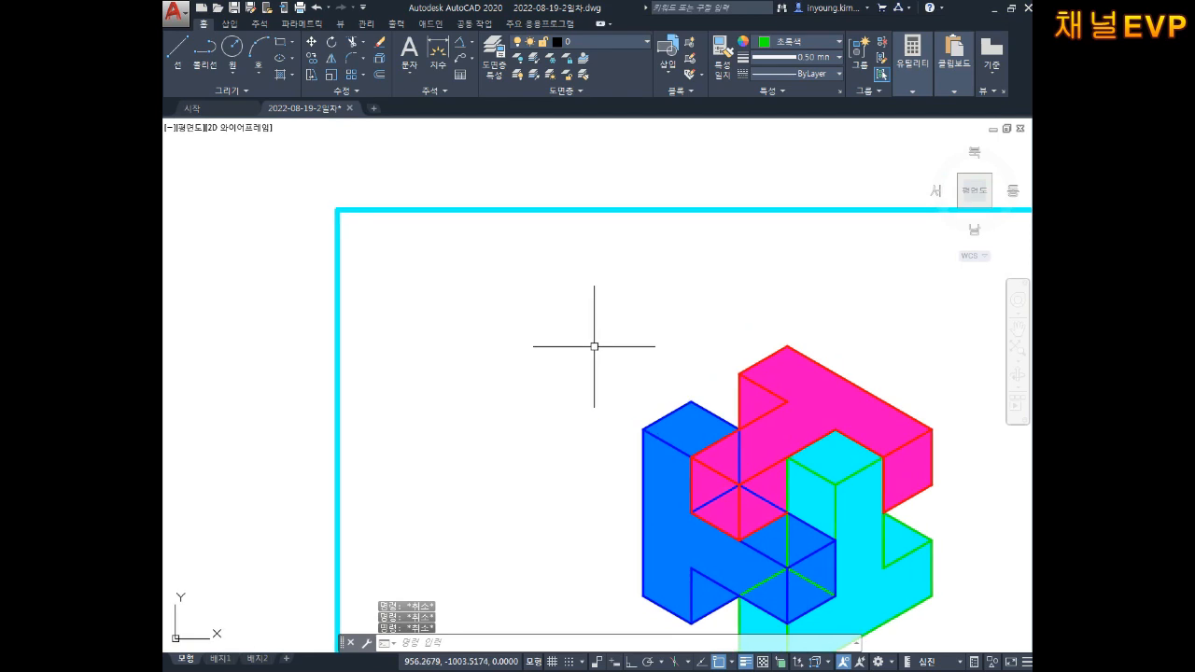
pyautogui.write('c')
pyautogui.press('Return')
pyautogui.click(465, 299)
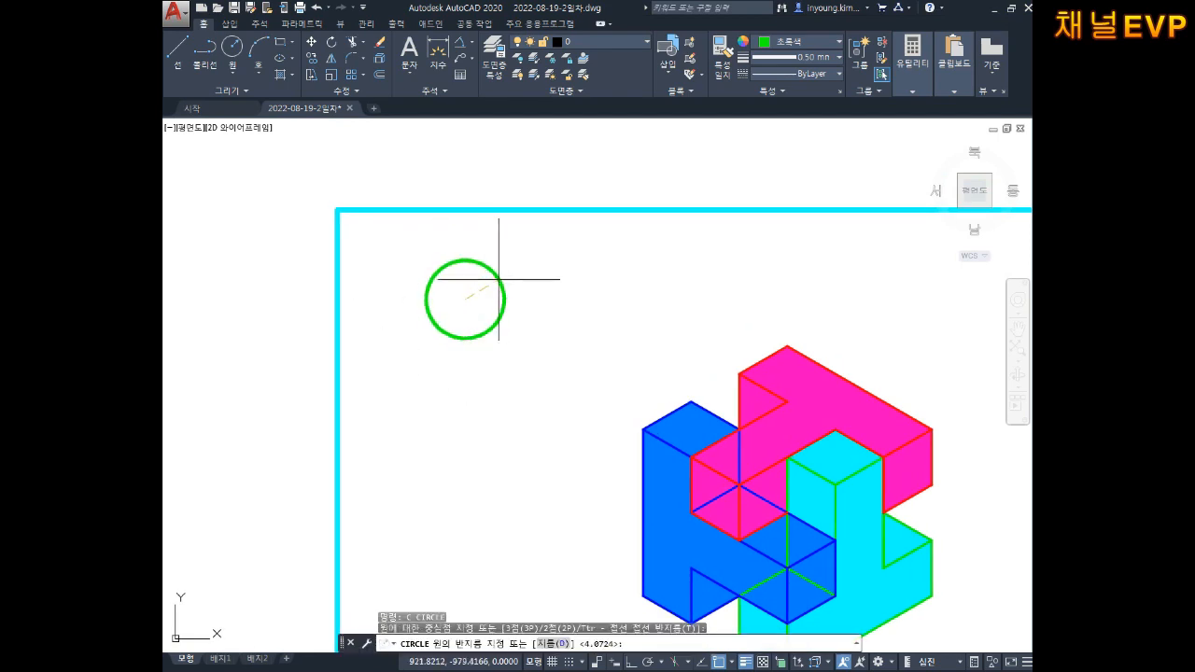
pyautogui.write('5')
pyautogui.press('Return')
pyautogui.press('Escape')
pyautogui.press('Escape')
pyautogui.press('Escape')
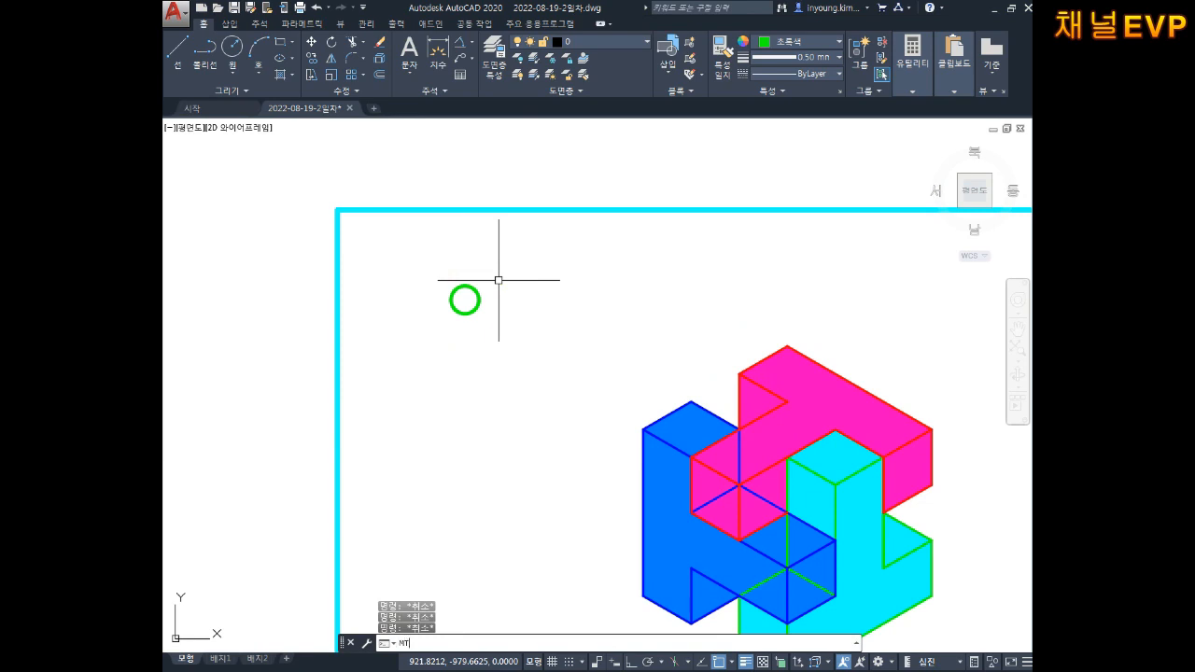
# Step: Add the multiline text "2-9" just above the green circle with text height 5 and blue (파란색) colour
pyautogui.write('MT')
pyautogui.press('Return')
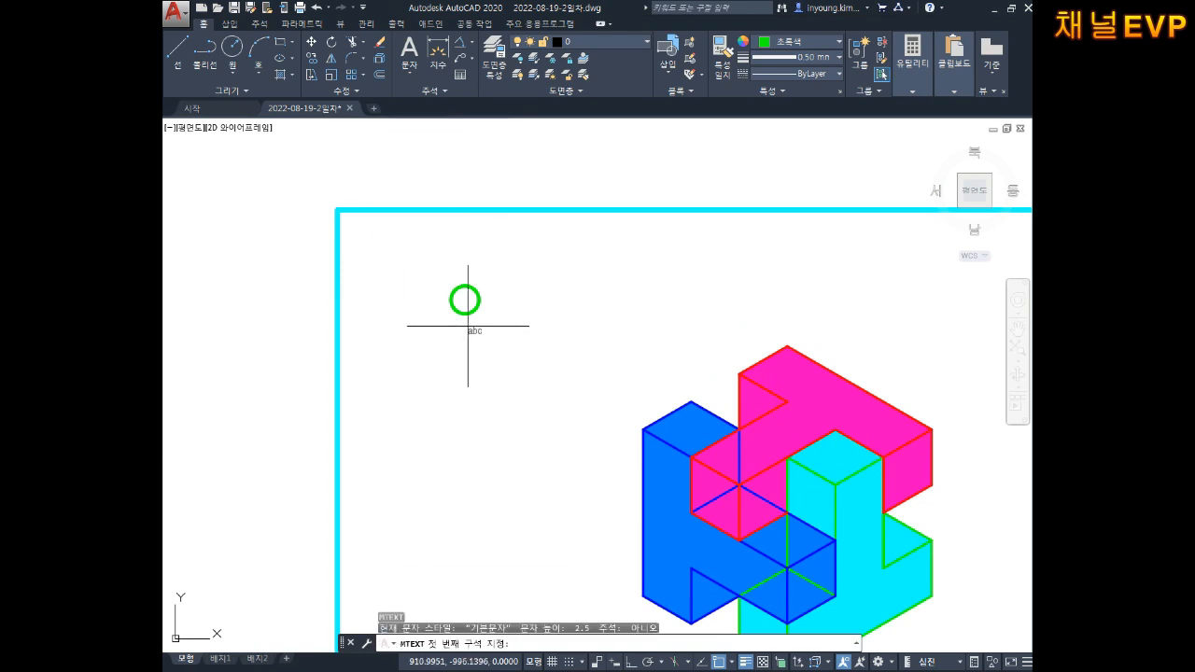
pyautogui.click(449, 262)
pyautogui.click(571, 363)
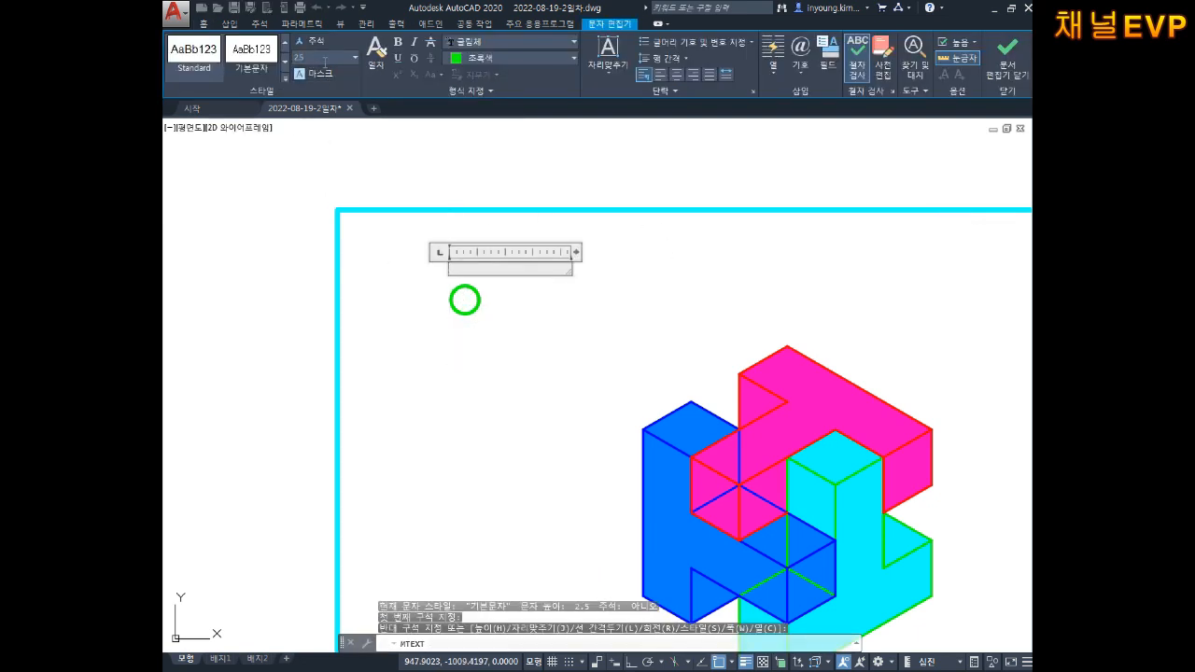
pyautogui.click(173, 63)
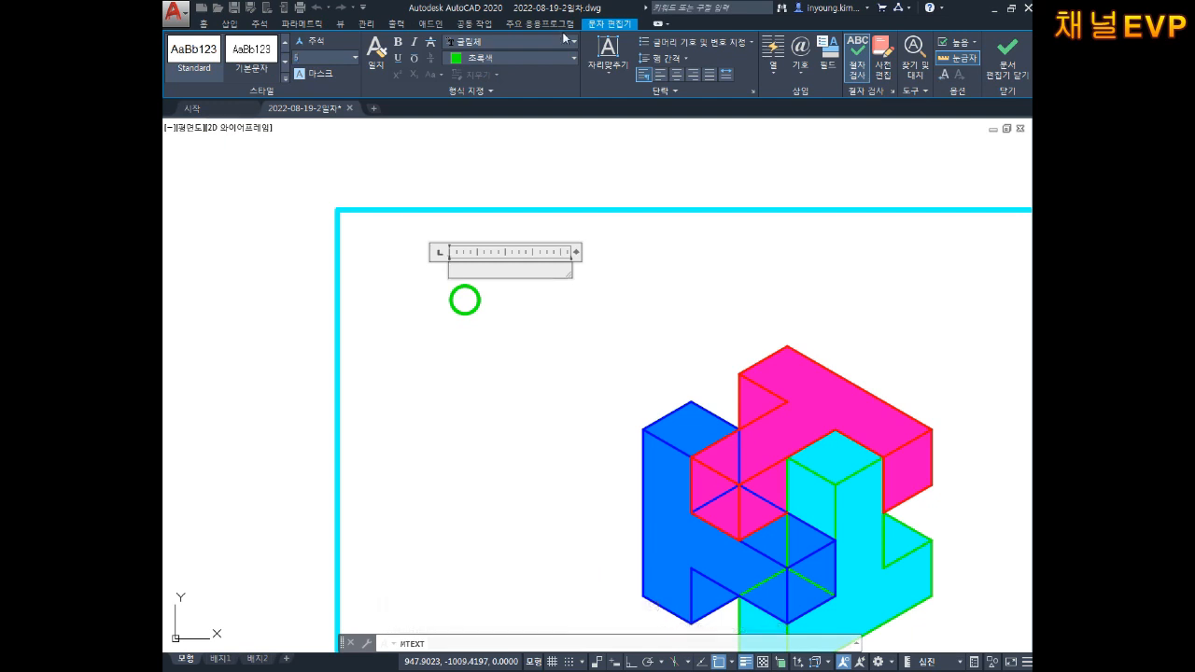
pyautogui.click(513, 56)
pyautogui.click(509, 194)
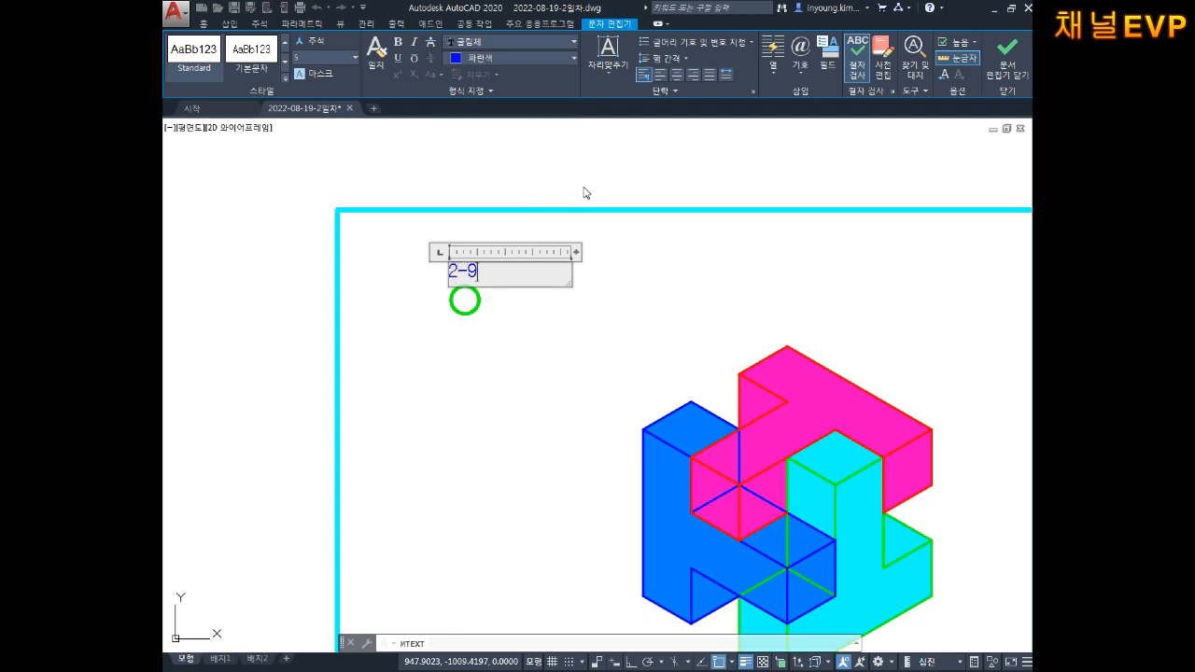
pyautogui.click(585, 255)
# Step: Move the "2-9" text down onto the green circle so it starts inside the circle
pyautogui.scroll(4, 453, 267)
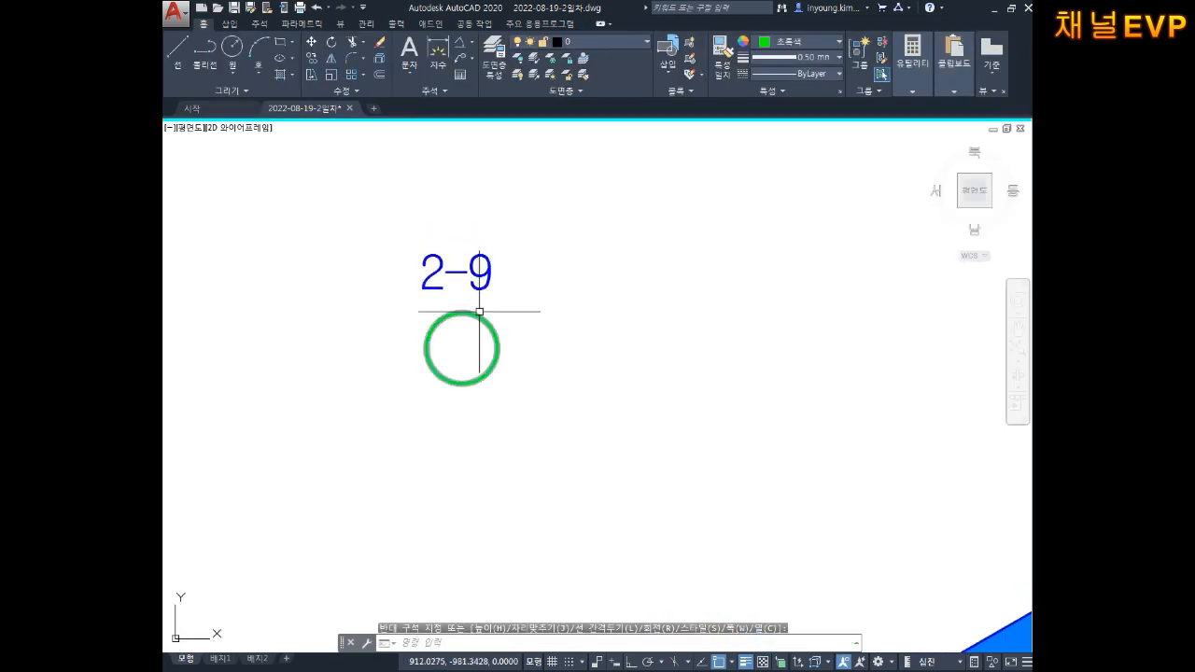
pyautogui.press('Escape')
pyautogui.press('Escape')
pyautogui.press('Escape')
pyautogui.write('m')
pyautogui.press('Return')
pyautogui.click(529, 227)
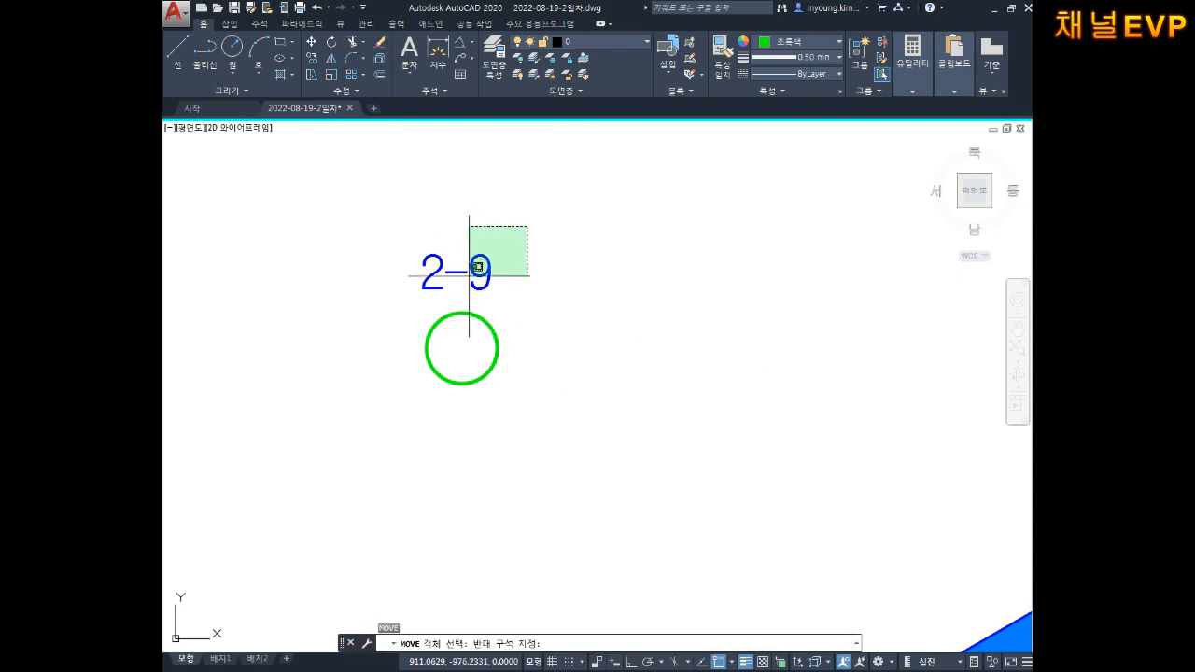
pyautogui.click(470, 276)
pyautogui.press('Return')
pyautogui.click(572, 367)
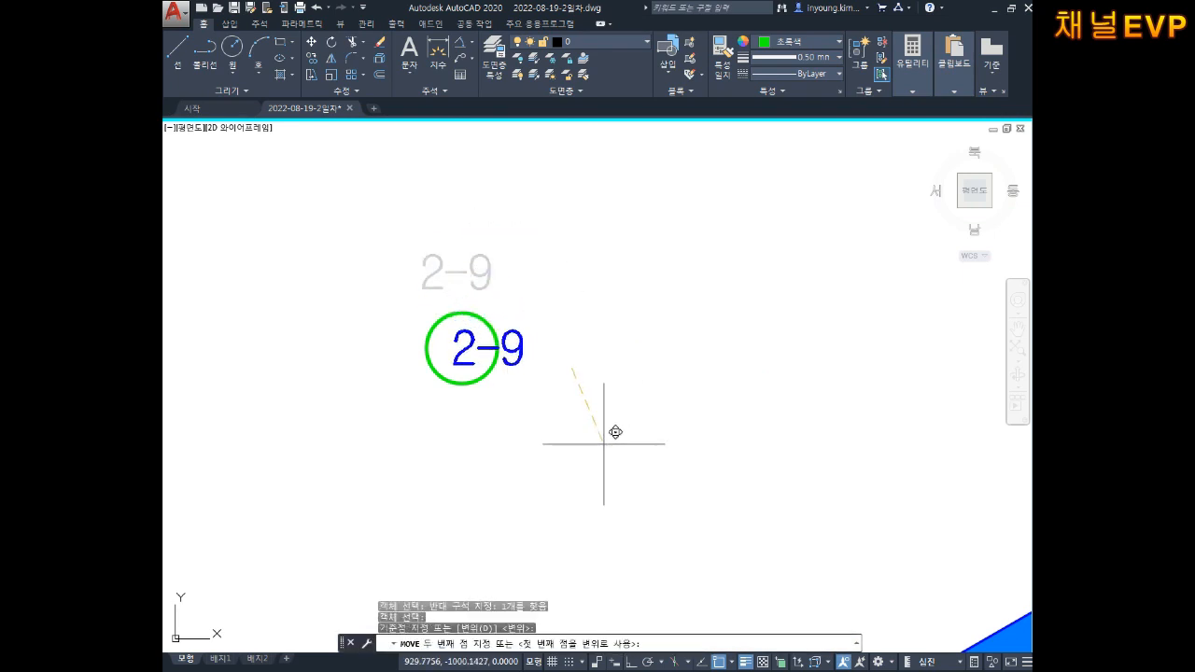
pyautogui.click(613, 432)
pyautogui.press('Escape')
pyautogui.press('Escape')
pyautogui.scroll(-5, 656, 362)
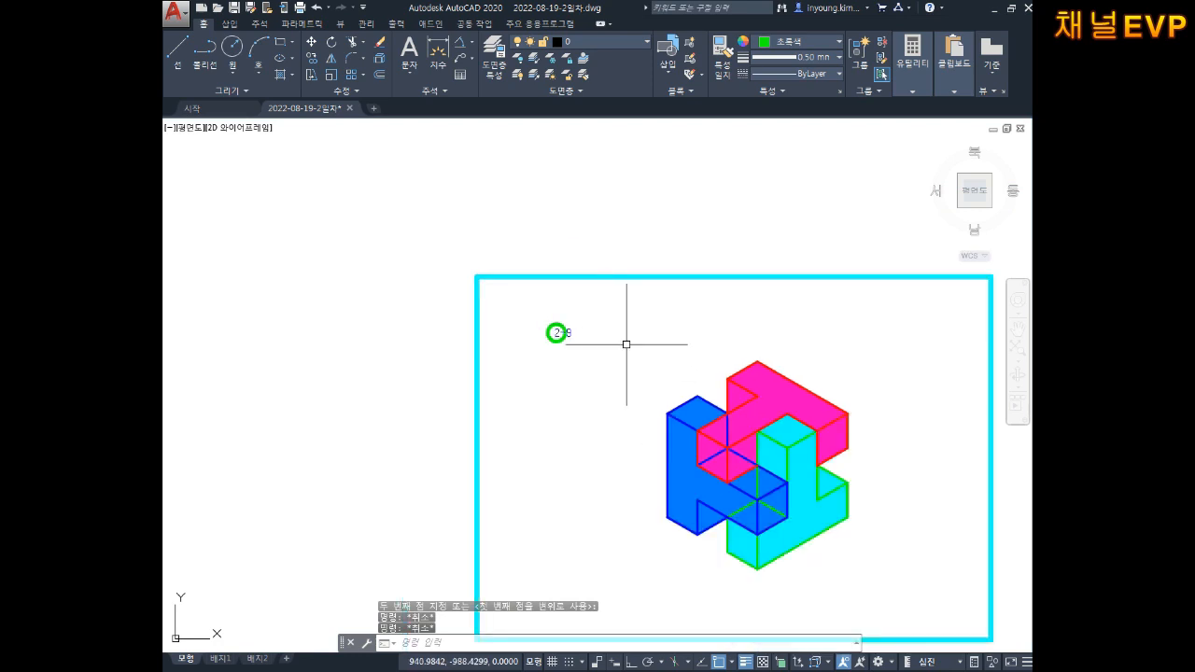
pyautogui.scroll(5, 658, 373)
pyautogui.scroll(-2, 633, 326)
pyautogui.moveTo(625, 328); pyautogui.dragTo(649, 337, button='middle')
pyautogui.scroll(1, 620, 321)
pyautogui.scroll(-2, 630, 325)
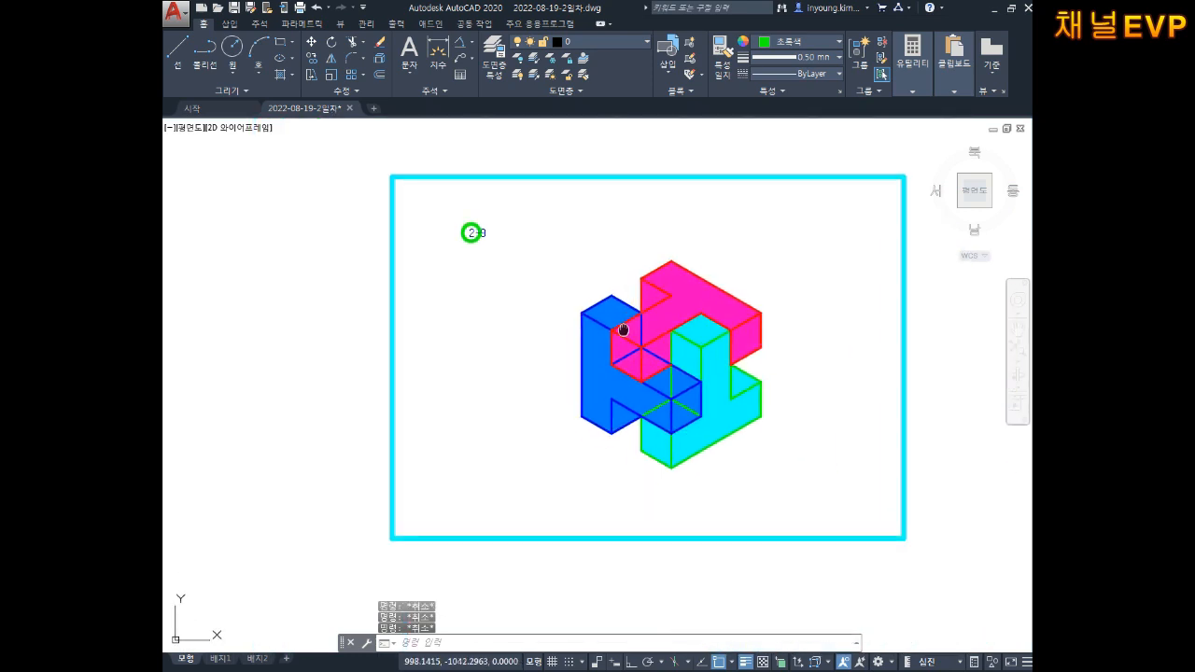
pyautogui.scroll(1, 749, 282)
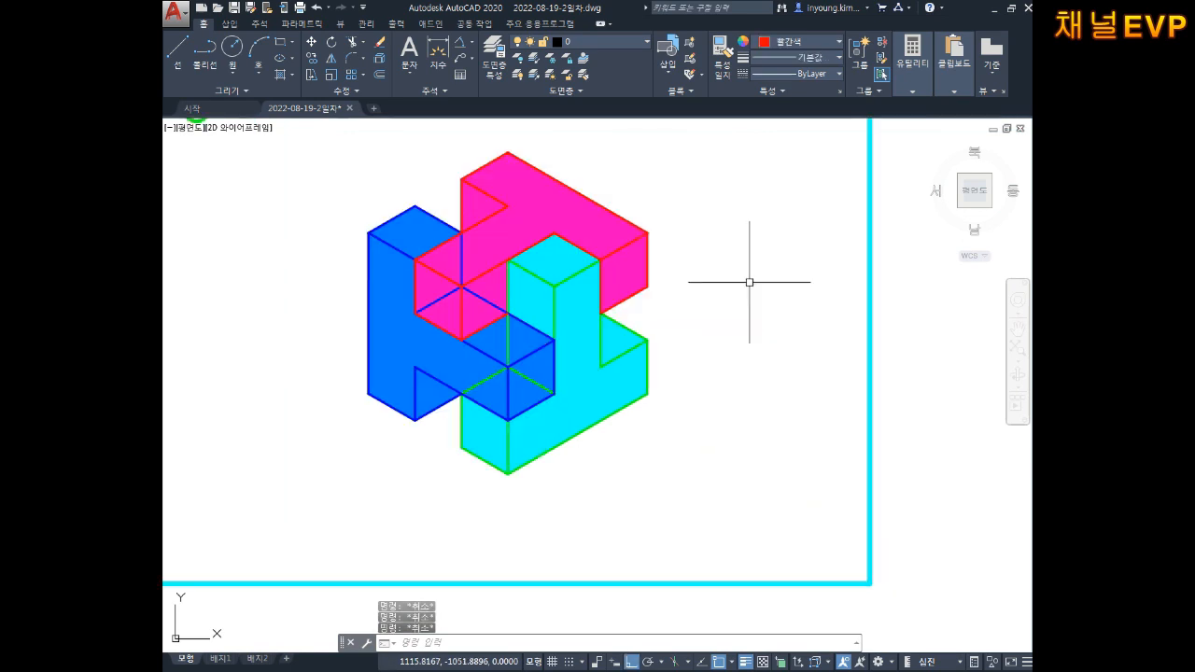
# Step: Add an aligned dimension to the blue block's lower-left bottom edge, placed below and outside the figure
pyautogui.write('dal')
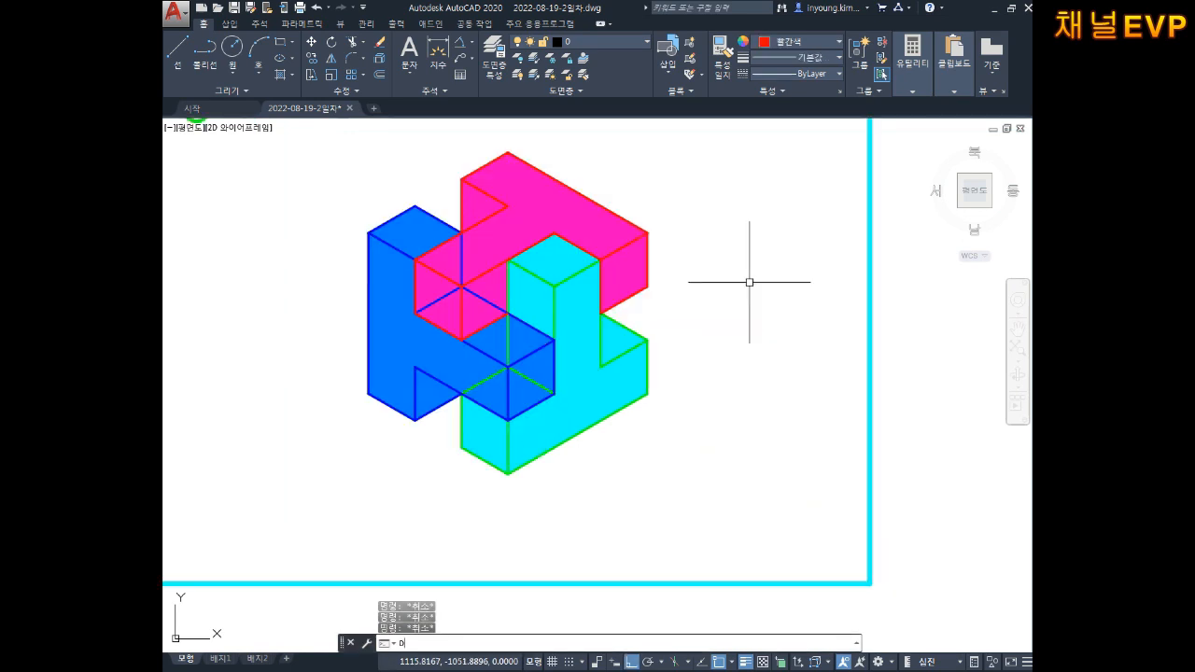
pyautogui.press('Return')
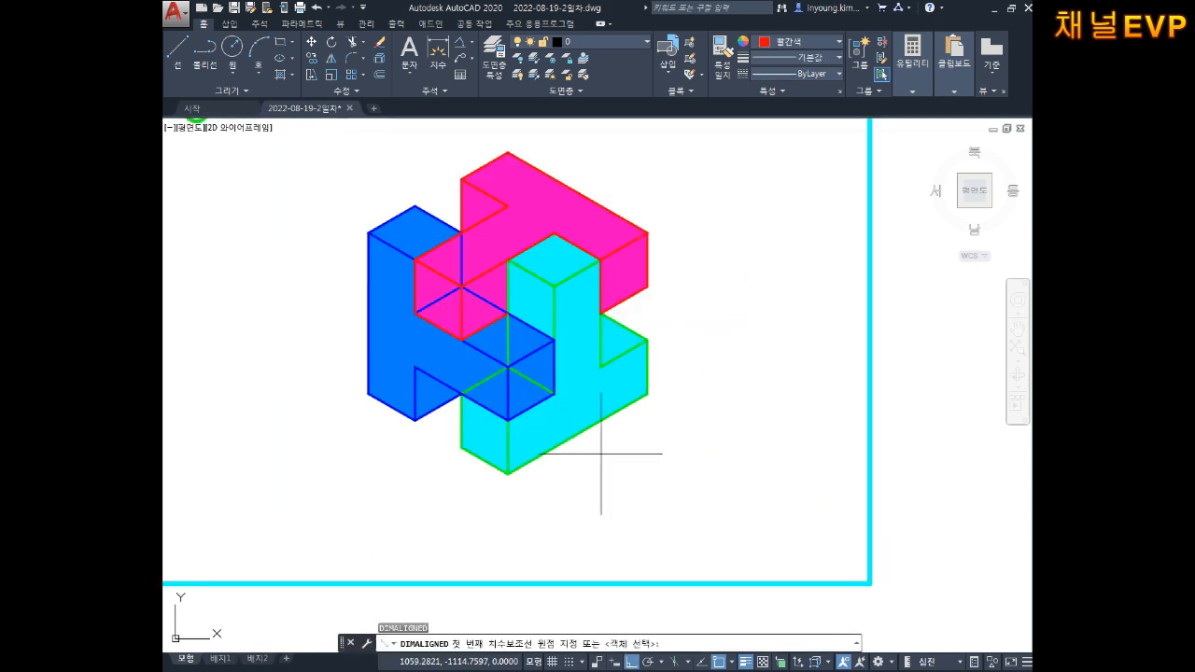
pyautogui.click(362, 399)
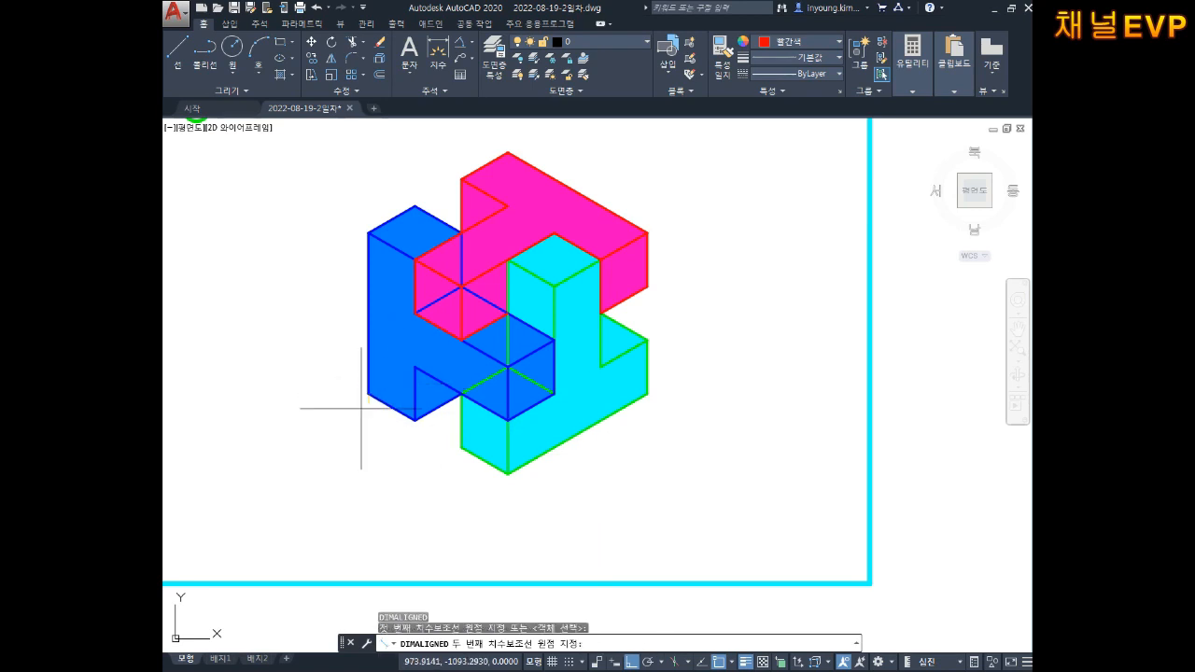
pyautogui.click(414, 420)
pyautogui.click(360, 456)
# Step: Add aligned dimensions for the gap between the blue and cyan blocks' bottom corners and the cyan block's lower-left edge, in line with the first dimension
pyautogui.press('Return')
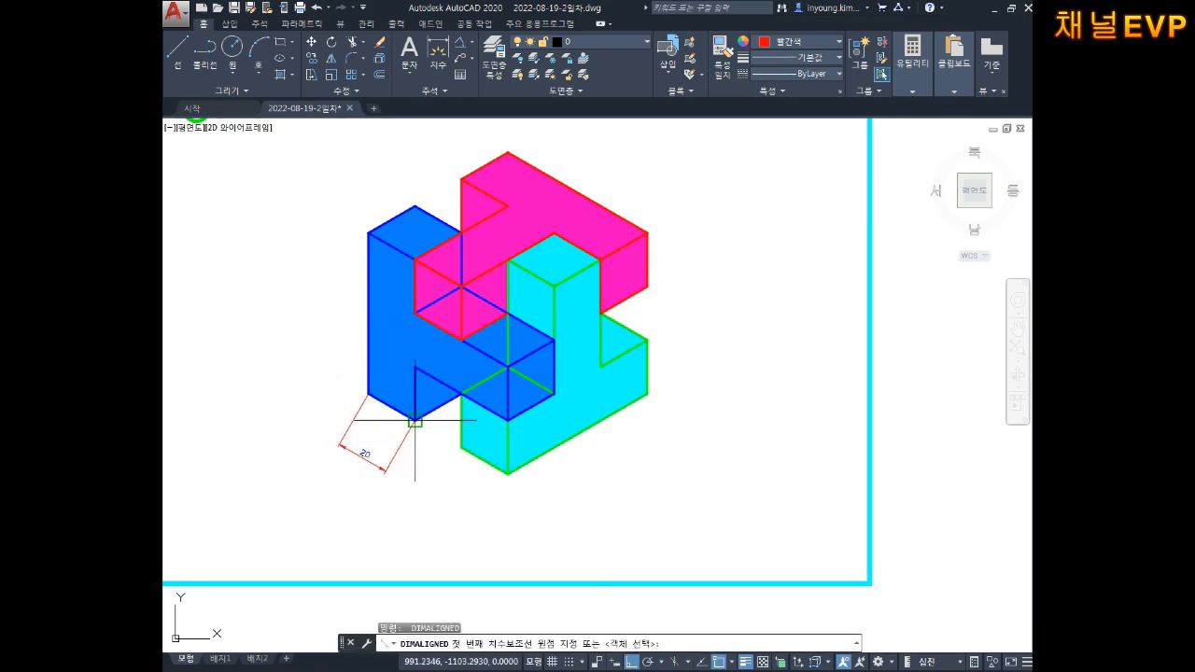
pyautogui.click(415, 420)
pyautogui.click(461, 448)
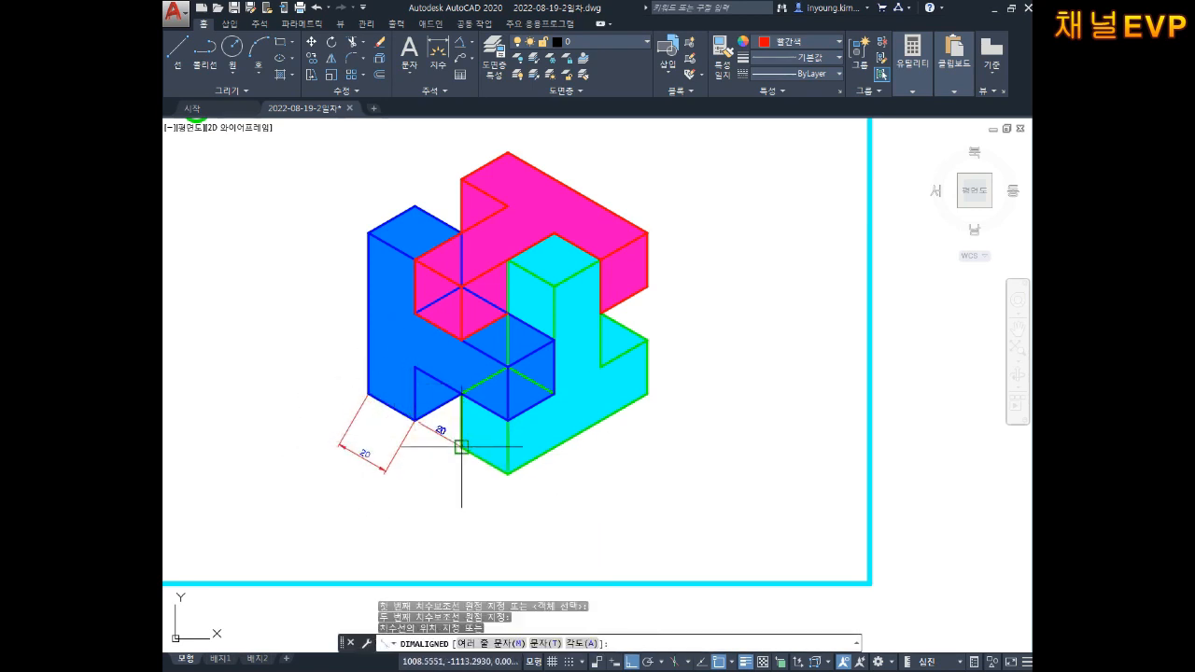
pyautogui.click(386, 470)
pyautogui.press('Return')
pyautogui.click(461, 448)
pyautogui.click(507, 473)
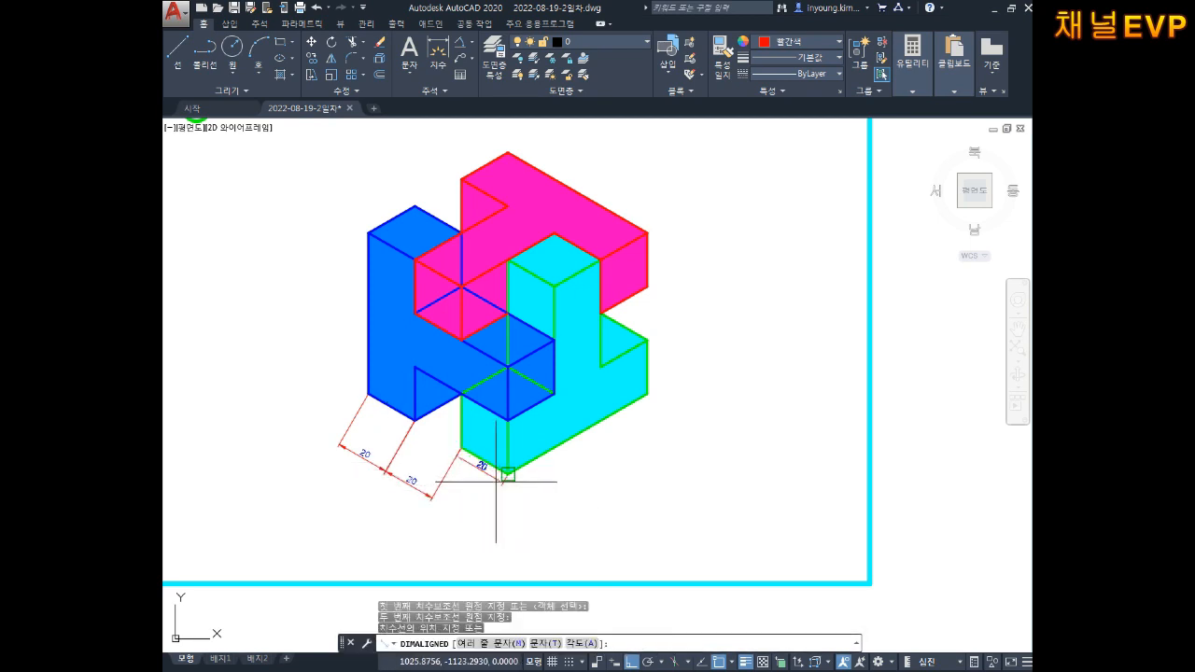
pyautogui.click(429, 495)
pyautogui.press('Escape')
pyautogui.press('Escape')
# Step: Add an aligned dimension along the cyan block's long lower-right edge, placed outside the figure
pyautogui.moveTo(539, 437); pyautogui.dragTo(495, 416, button='middle')
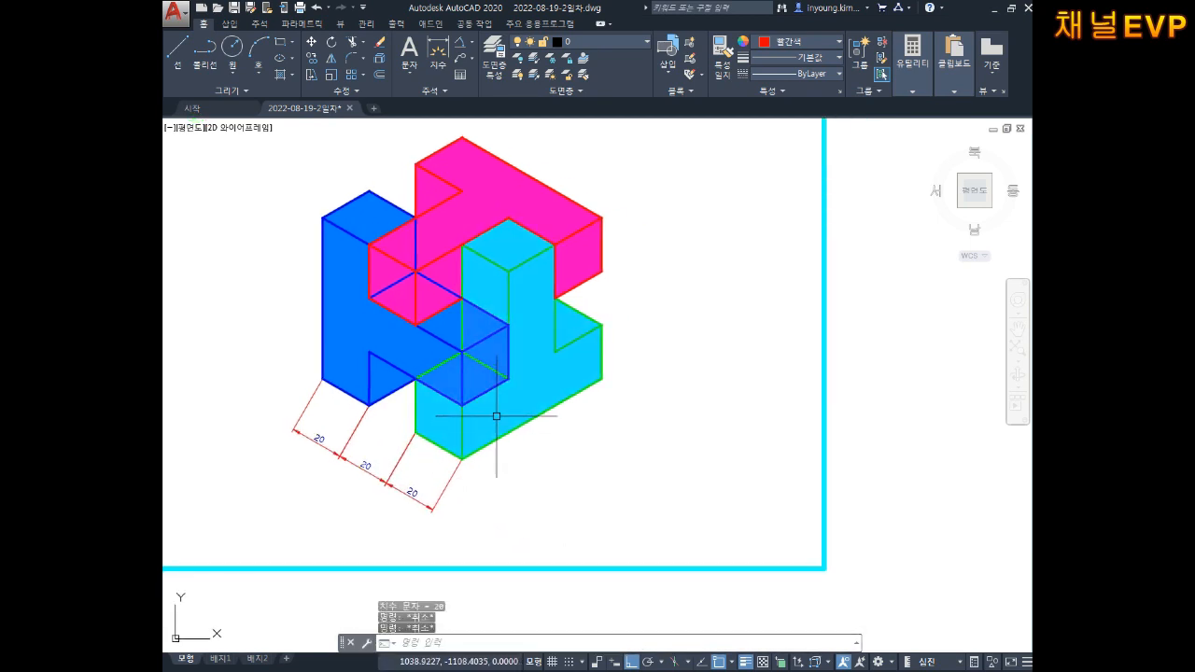
pyautogui.scroll(4, 495, 416)
pyautogui.press('Return')
pyautogui.click(408, 542)
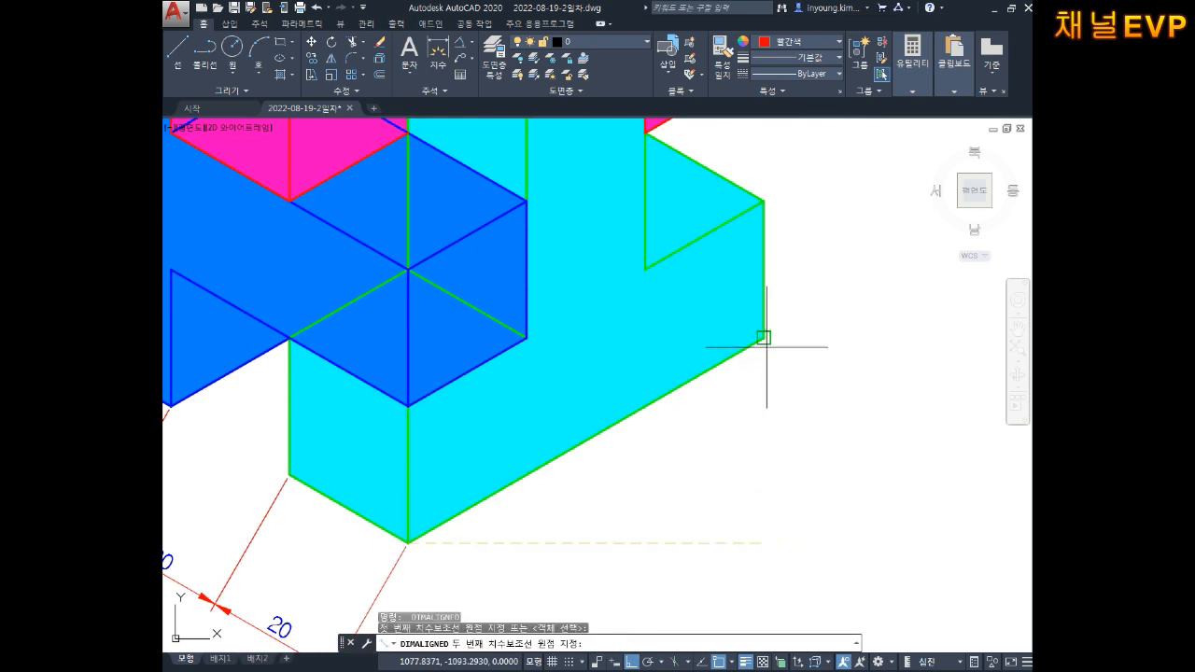
pyautogui.click(763, 337)
pyautogui.scroll(-4, 757, 406)
pyautogui.click(782, 422)
pyautogui.press('Escape')
# Step: Dimension the cyan block's right vertical edge with an aligned dimension placed to the right of the figure
pyautogui.moveTo(790, 393)
pyautogui.mouseDown(button='middle')
pyautogui.moveTo(733, 408)
pyautogui.moveTo(682, 395)
pyautogui.mouseUp(button='middle')
pyautogui.scroll(3, 680, 389)
pyautogui.press('Return')
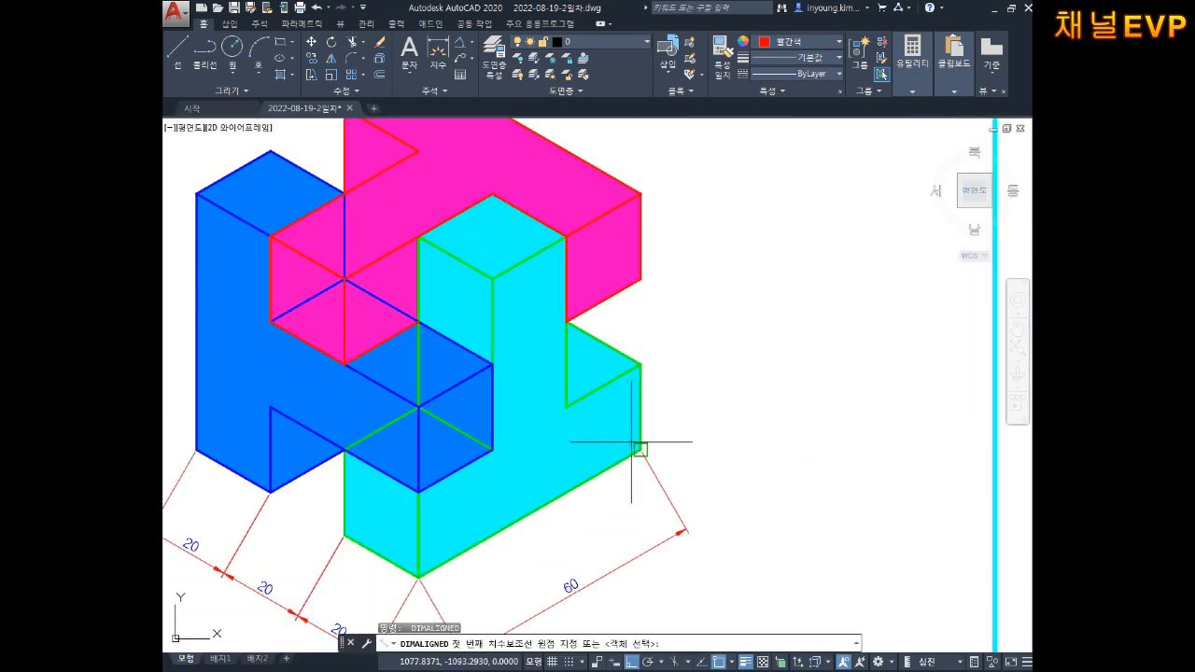
pyautogui.click(640, 448)
pyautogui.click(640, 364)
pyautogui.click(721, 404)
# Step: Dimension the vertical gap between the pink and cyan blocks' right corners, in line with the cyan edge's dimension
pyautogui.moveTo(721, 403); pyautogui.dragTo(709, 452, button='middle')
pyautogui.press('Return')
pyautogui.click(627, 329)
pyautogui.click(627, 413)
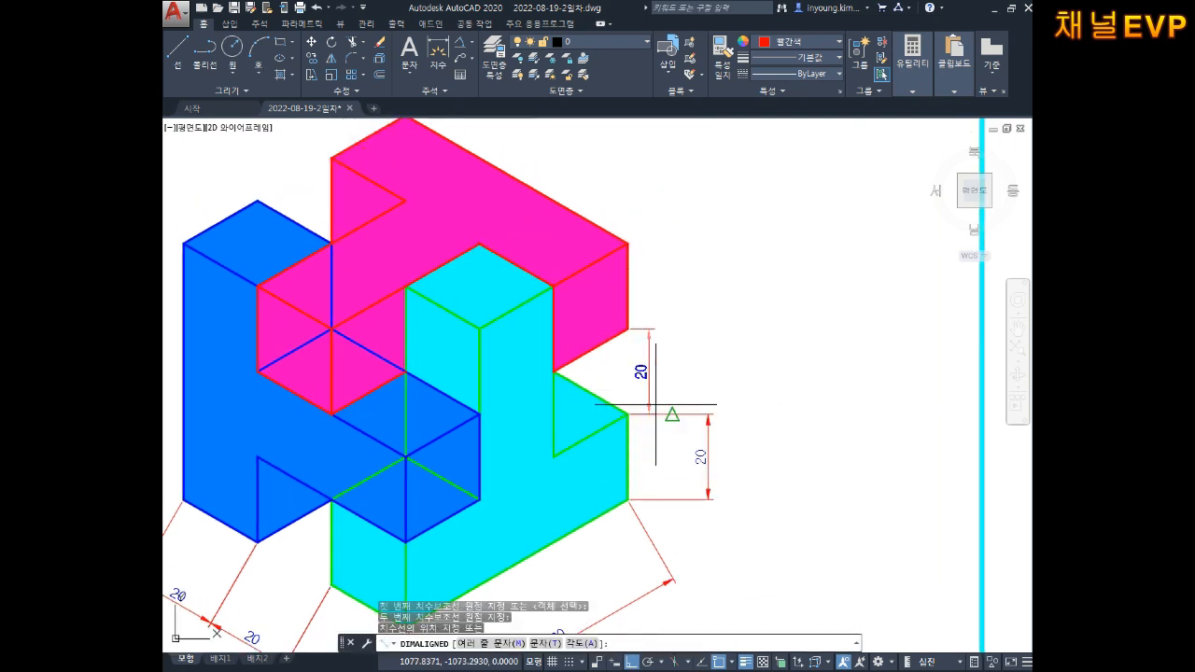
pyautogui.click(715, 413)
# Step: Dimension the pink block's right vertical edge, in line with the two vertical dimensions below it
pyautogui.press('Return')
pyautogui.moveTo(760, 333); pyautogui.dragTo(771, 363, button='middle')
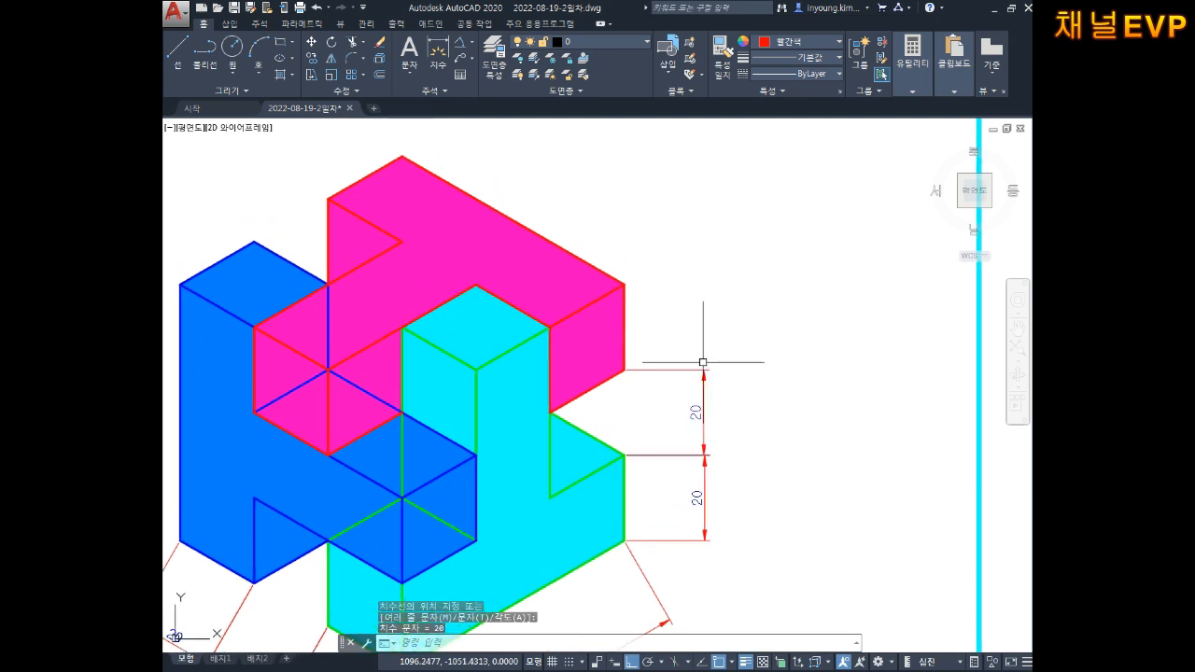
pyautogui.click(623, 370)
pyautogui.click(624, 284)
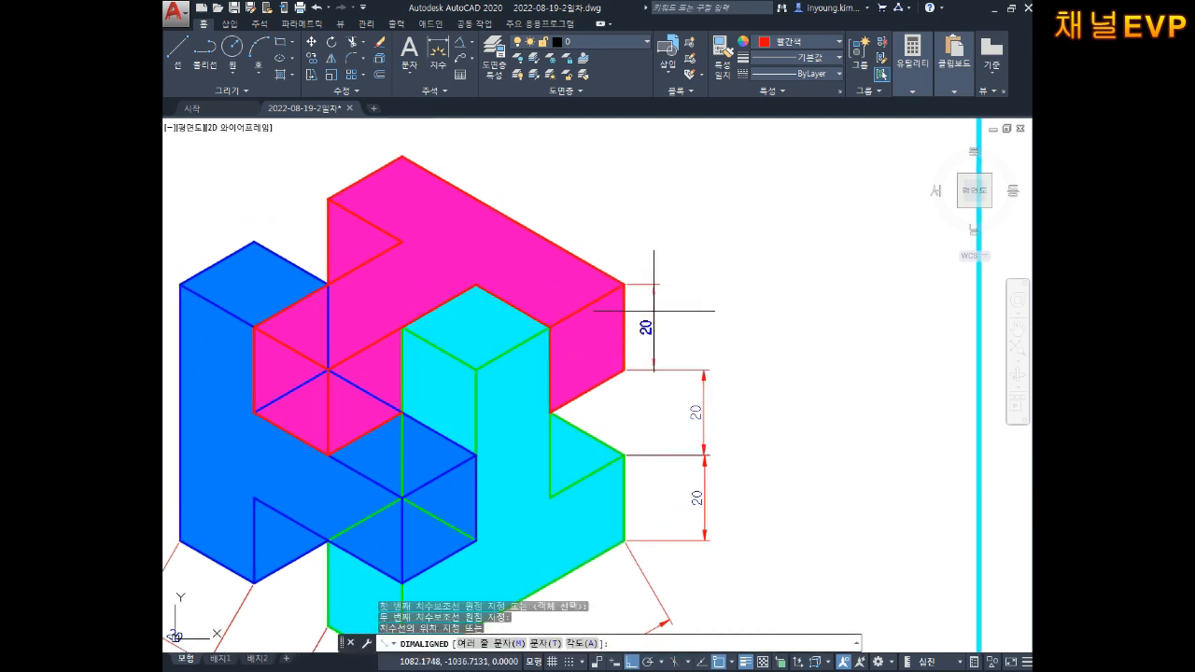
pyautogui.click(700, 364)
pyautogui.press('Escape')
pyautogui.press('Escape')
# Step: Shift the lowest vertical dimension's line so that it lines up exactly with the dimension above it
pyautogui.click(703, 459)
pyautogui.scroll(5, 700, 457)
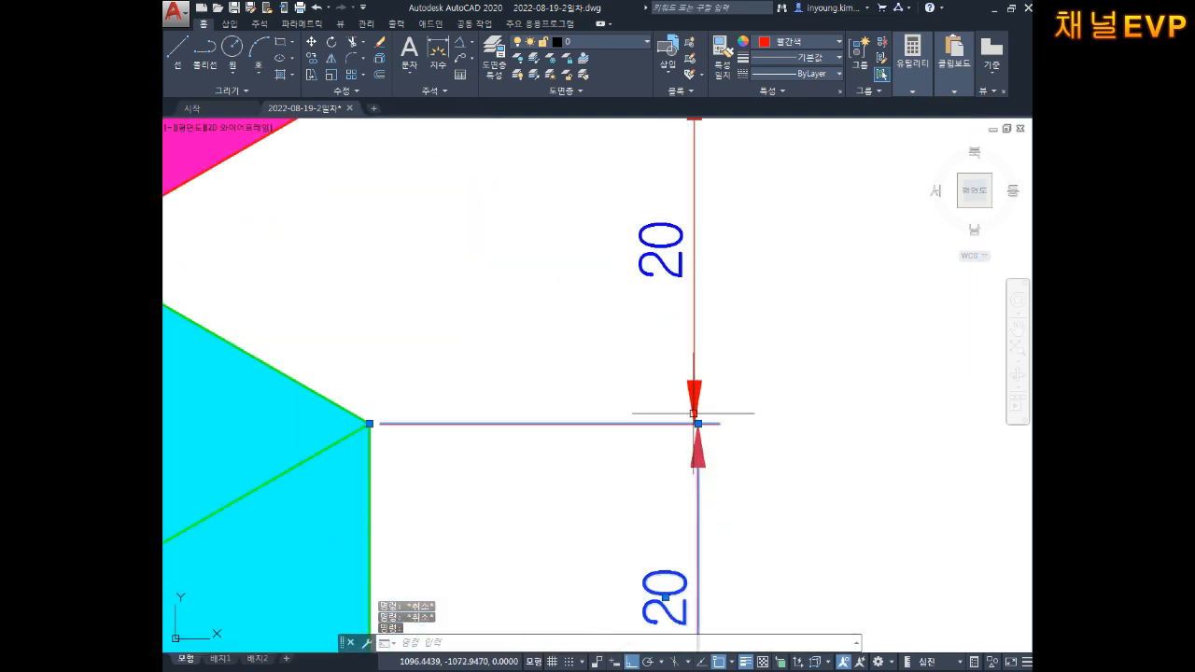
pyautogui.click(697, 425)
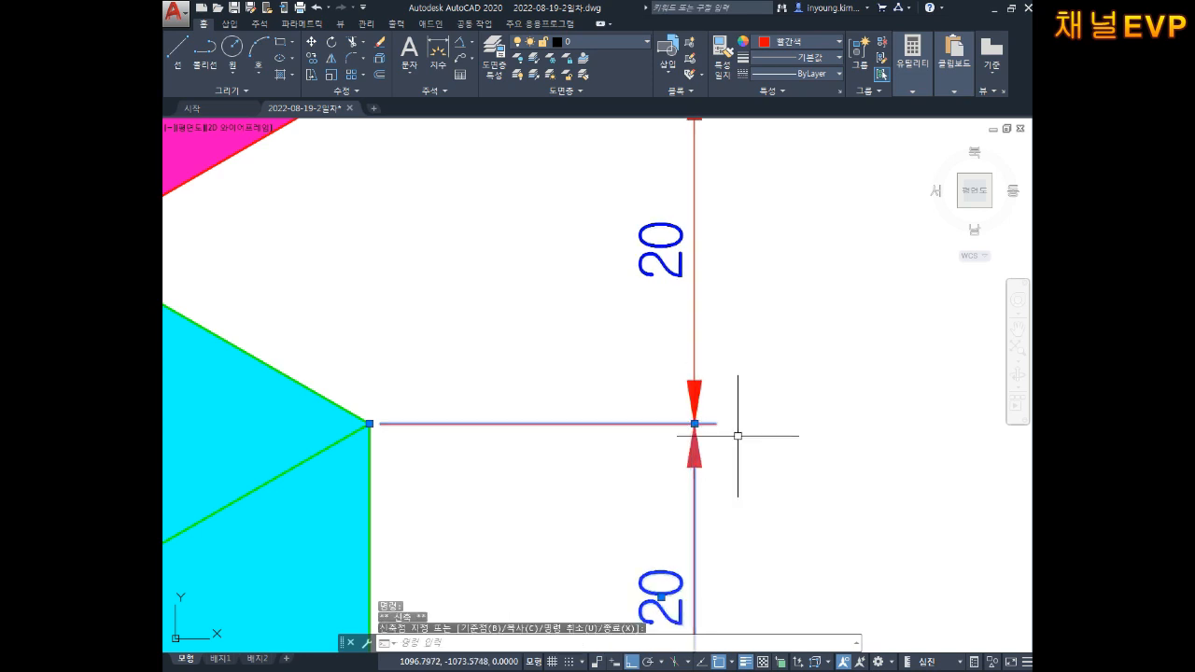
# Step: Add an aligned dimension along the pink block's long upper-right edge, placed above the figure
pyautogui.scroll(-4, 700, 424)
pyautogui.moveTo(701, 401); pyautogui.dragTo(745, 373, button='middle')
pyautogui.scroll(-6, 744, 374)
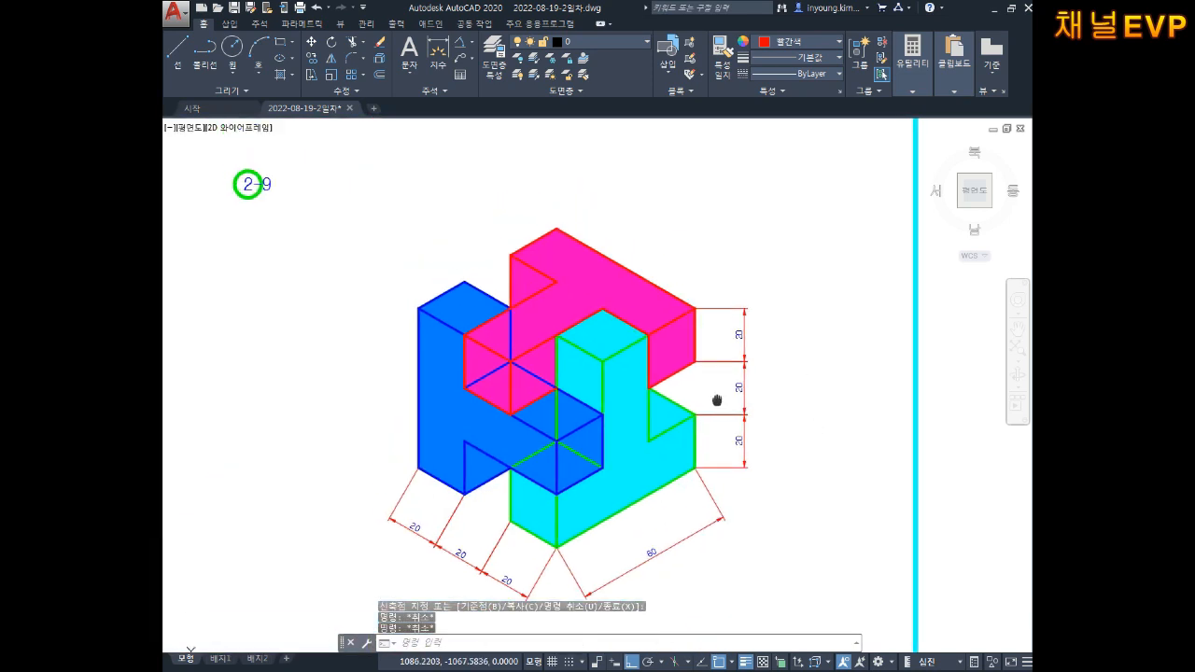
pyautogui.press('space')
pyautogui.click(561, 276)
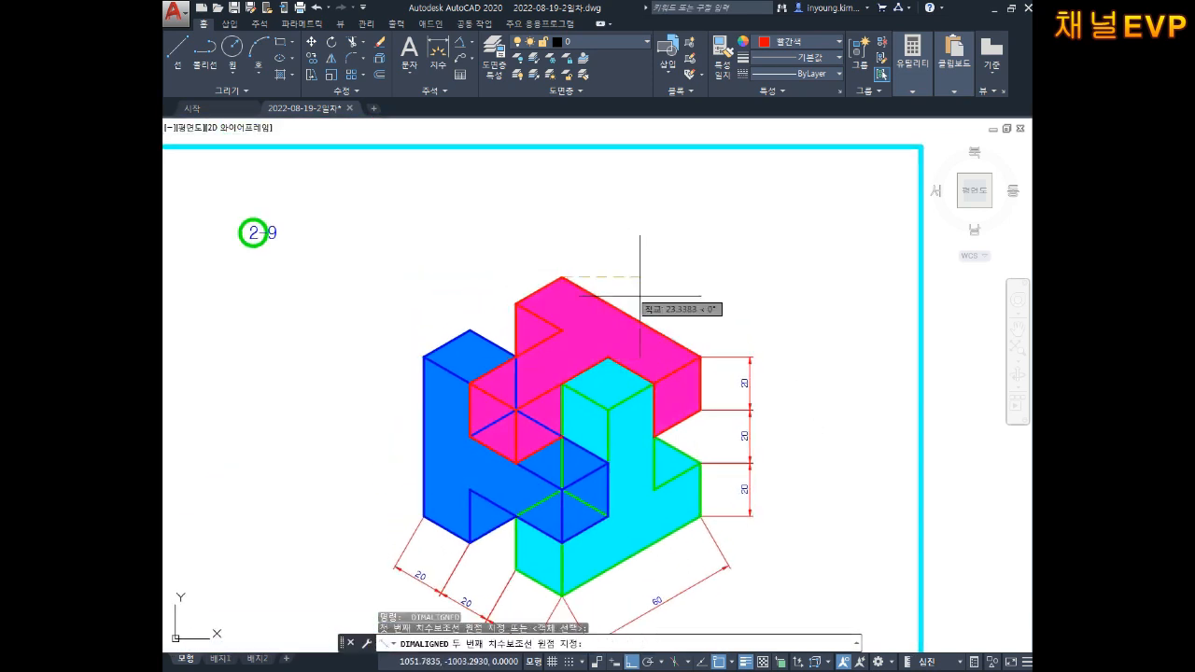
pyautogui.click(700, 357)
pyautogui.click(712, 314)
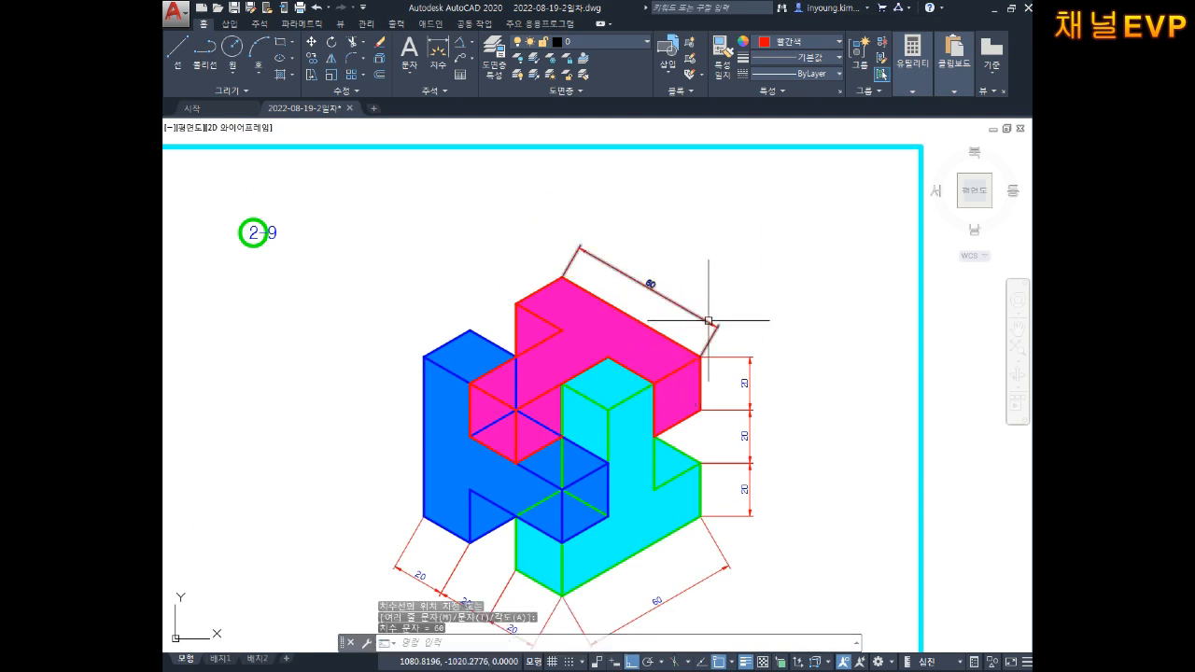
# Step: Add an aligned dimension to the pink block's short upper-left edge, placed outside the figure
pyautogui.scroll(5, 523, 271)
pyautogui.press('space')
pyautogui.click(676, 285)
pyautogui.click(558, 353)
pyautogui.click(546, 272)
# Step: Dimension the gap between the pink block's upper-left corner and the blue block's top corner, in line with the neighbouring dimension
pyautogui.press('space')
pyautogui.click(558, 352)
pyautogui.click(442, 420)
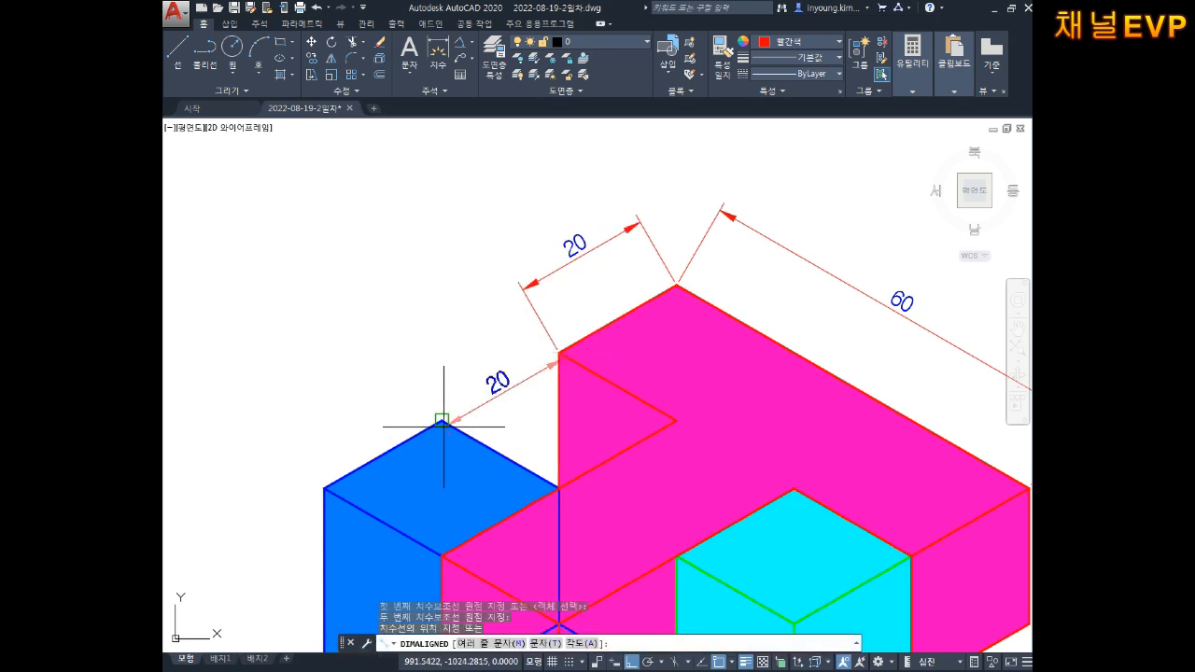
pyautogui.click(520, 288)
# Step: Add an aligned dimension to the blue block's upper-left top edge, in line with the neighbouring 20 mm dimensions
pyautogui.press('space')
pyautogui.moveTo(454, 392); pyautogui.dragTo(520, 365, button='middle')
pyautogui.click(509, 393)
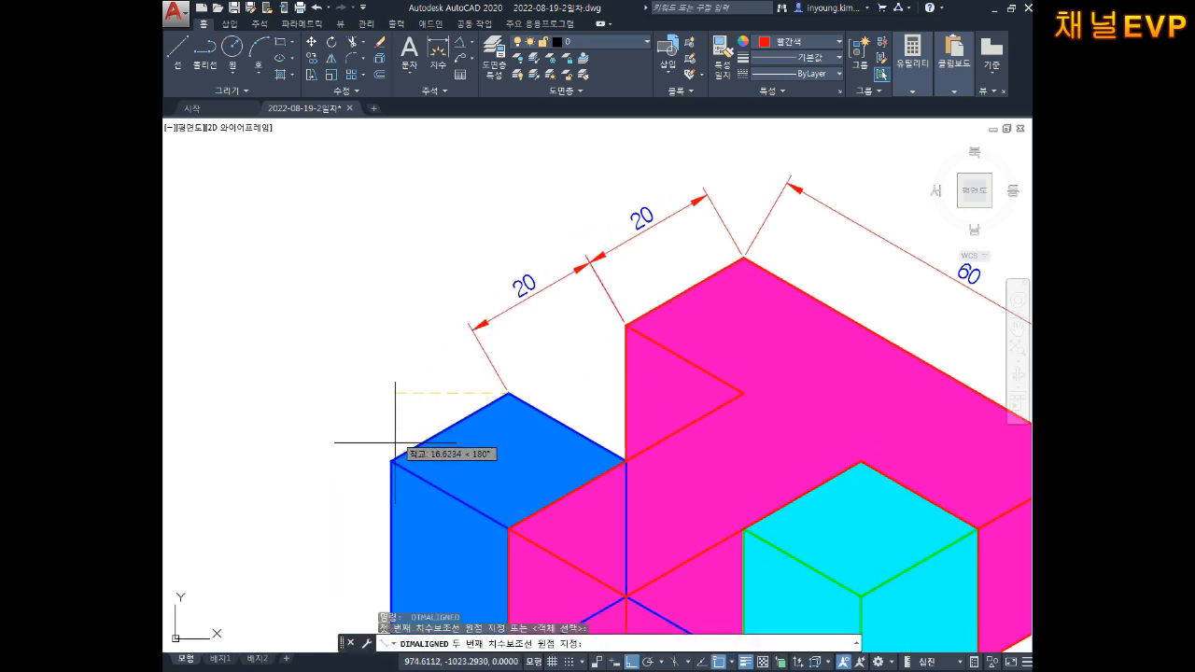
pyautogui.click(390, 460)
pyautogui.click(473, 330)
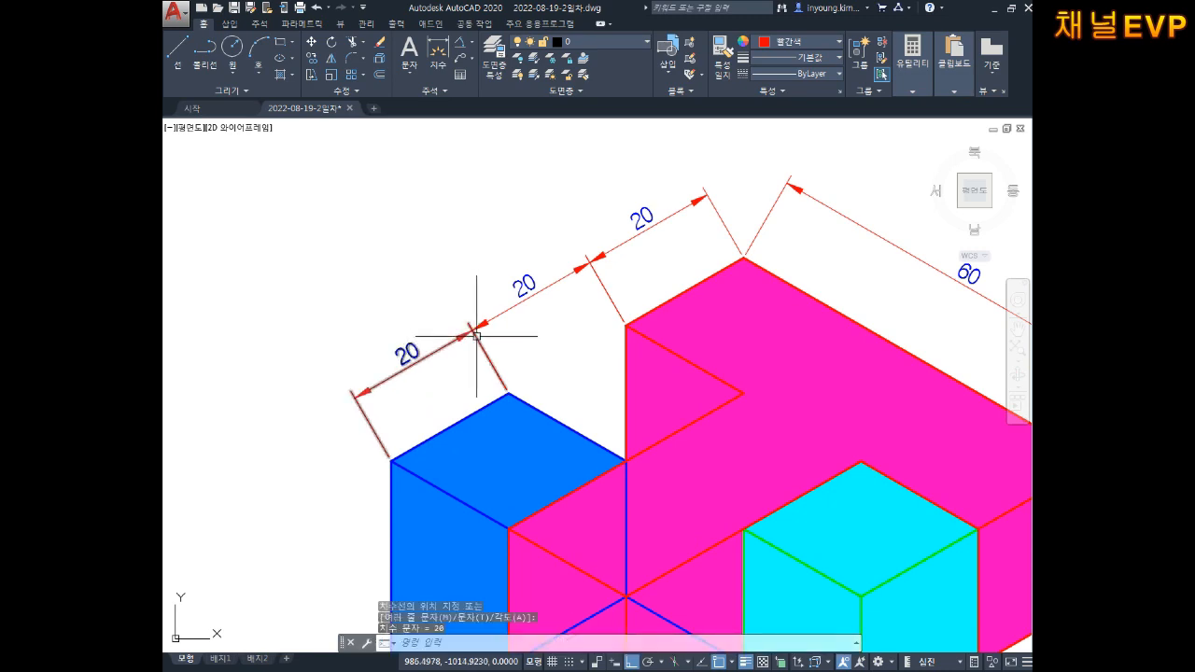
pyautogui.scroll(-4, 490, 350)
pyautogui.moveTo(533, 341); pyautogui.dragTo(522, 279, button='middle')
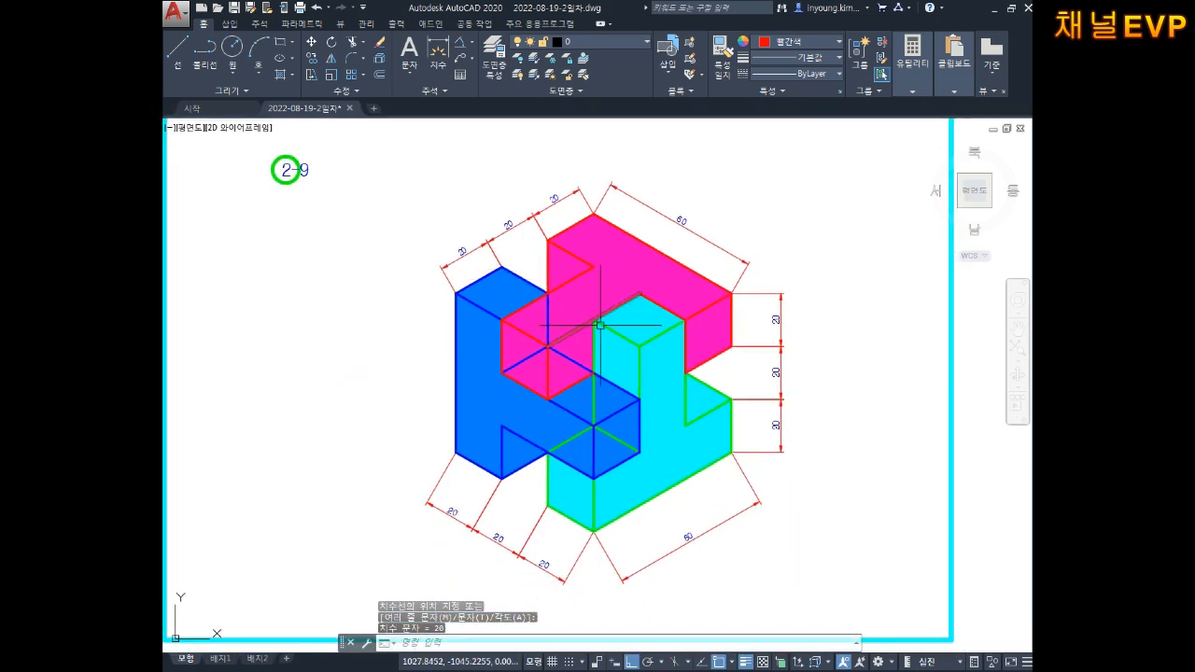
pyautogui.press('Escape')
pyautogui.press('Escape')
pyautogui.press('Escape')
# Step: Draw a horizontal reference line 1 unit long to the right from the cyan block's lowest corner
pyautogui.scroll(5, 604, 504)
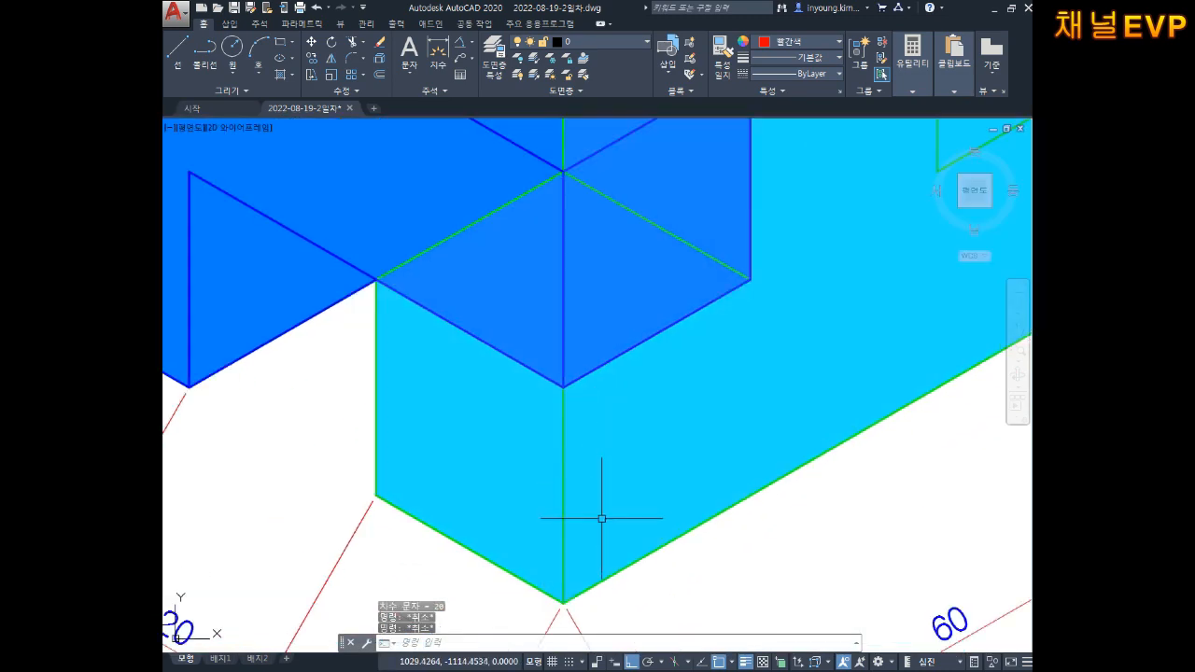
pyautogui.write('l')
pyautogui.press('space')
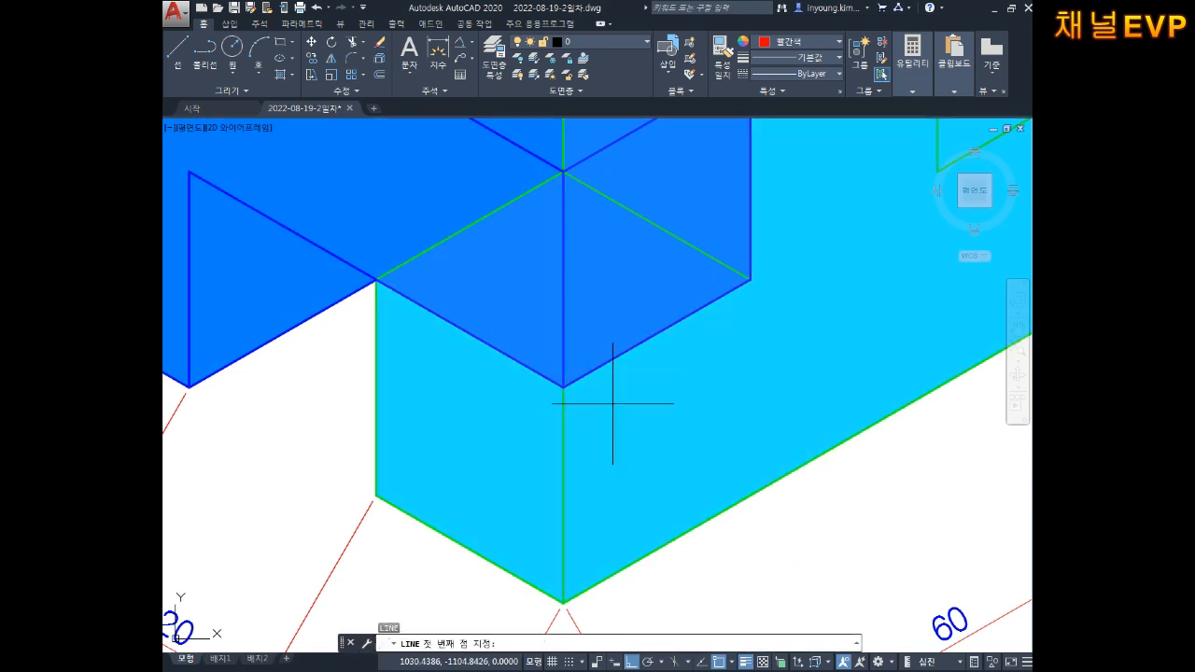
pyautogui.scroll(2, 565, 439)
pyautogui.moveTo(566, 432); pyautogui.dragTo(573, 341, button='middle')
pyautogui.moveTo(589, 460); pyautogui.dragTo(587, 333, button='middle')
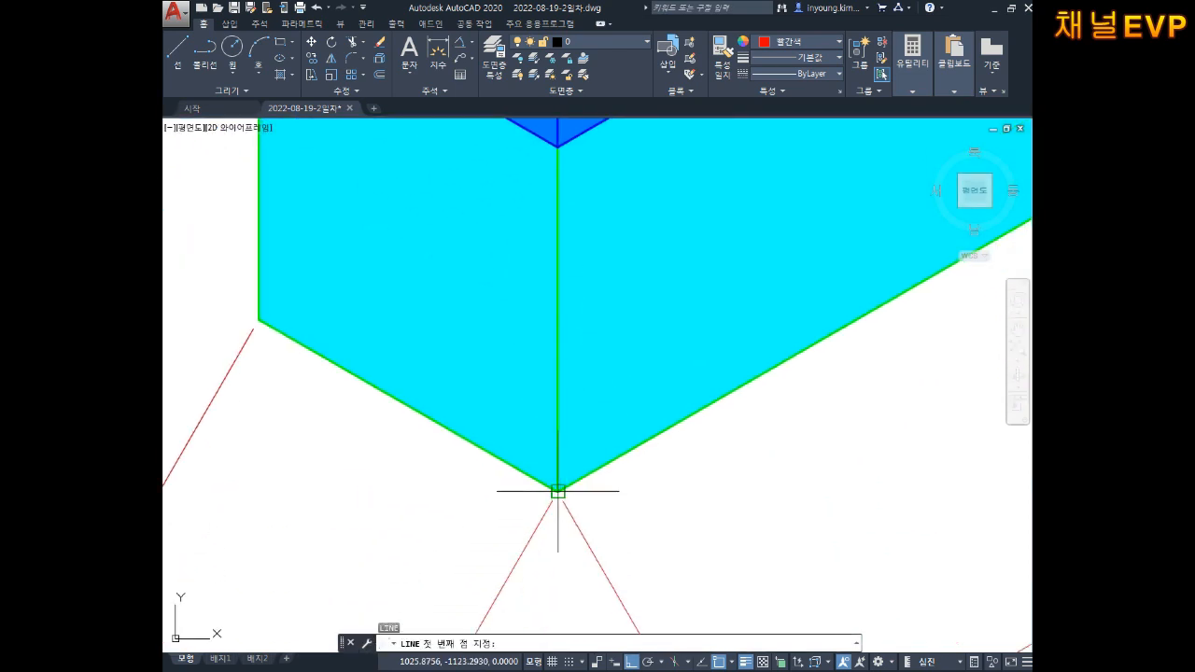
pyautogui.click(557, 490)
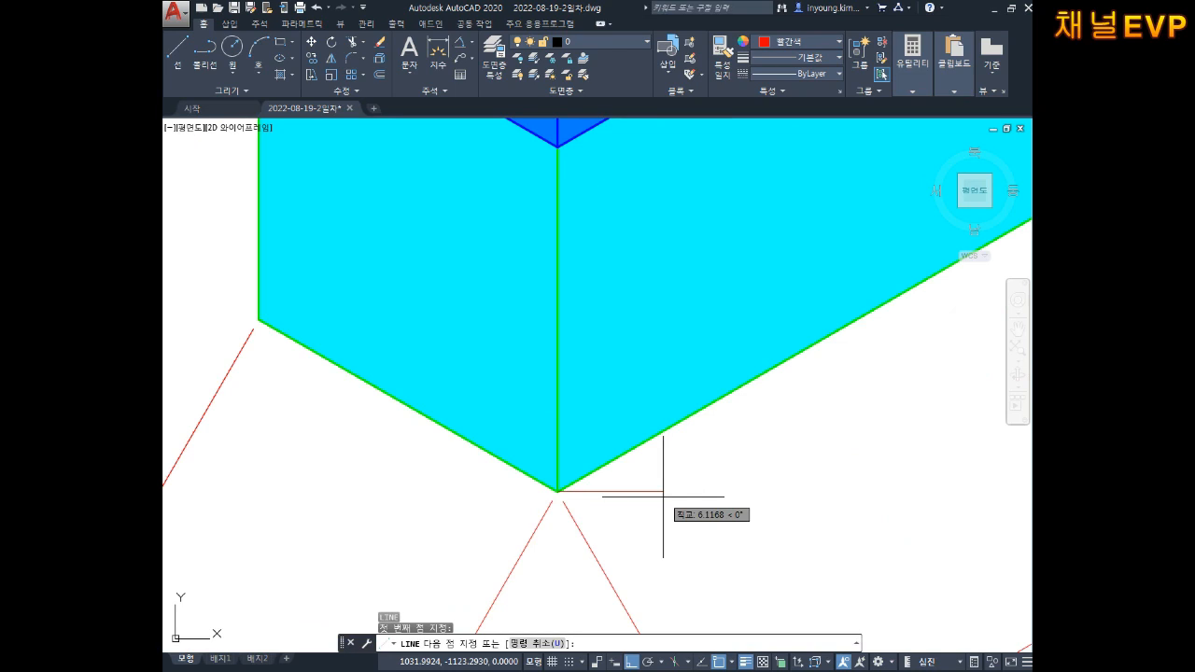
pyautogui.write('1')
pyautogui.press('Return')
pyautogui.press('Escape')
# Step: Draw a matching horizontal reference line 1 unit long to the left from the cyan block's lowest corner
pyautogui.moveTo(663, 466)
pyautogui.mouseDown(button='middle')
pyautogui.moveTo(596, 459)
pyautogui.moveTo(679, 458)
pyautogui.mouseUp(button='middle')
pyautogui.press('space')
pyautogui.click(574, 481)
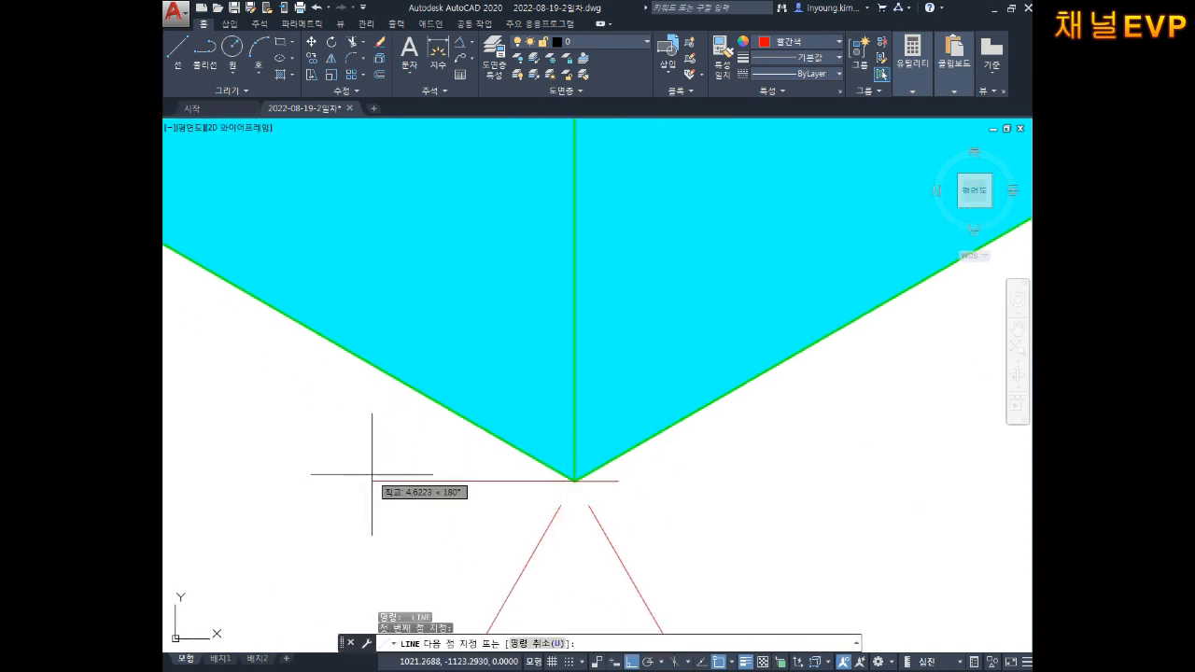
pyautogui.write('1')
pyautogui.press('Return')
pyautogui.write('3')
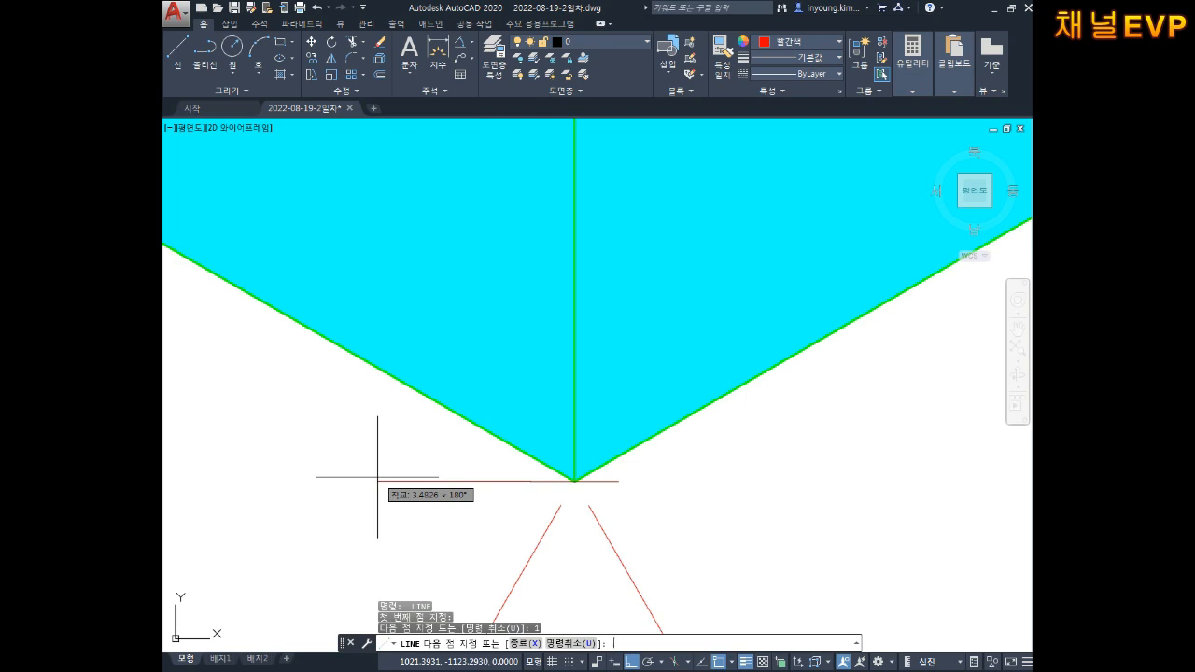
pyautogui.press('Return')
pyautogui.press('Escape')
pyautogui.press('Escape')
pyautogui.click(492, 478)
pyautogui.click(482, 491)
pyautogui.press('Delete')
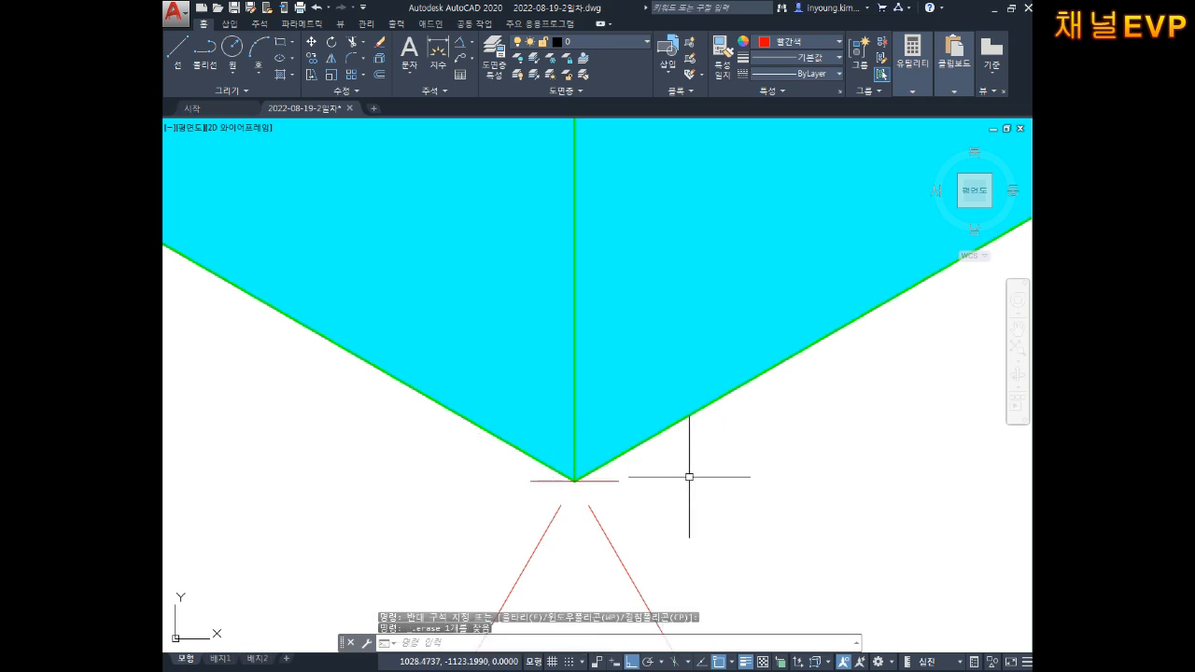
# Step: Add an angular dimension between the cyan block's lower-right edge and the short horizontal line on its right
pyautogui.moveTo(735, 459); pyautogui.dragTo(715, 467, button='middle')
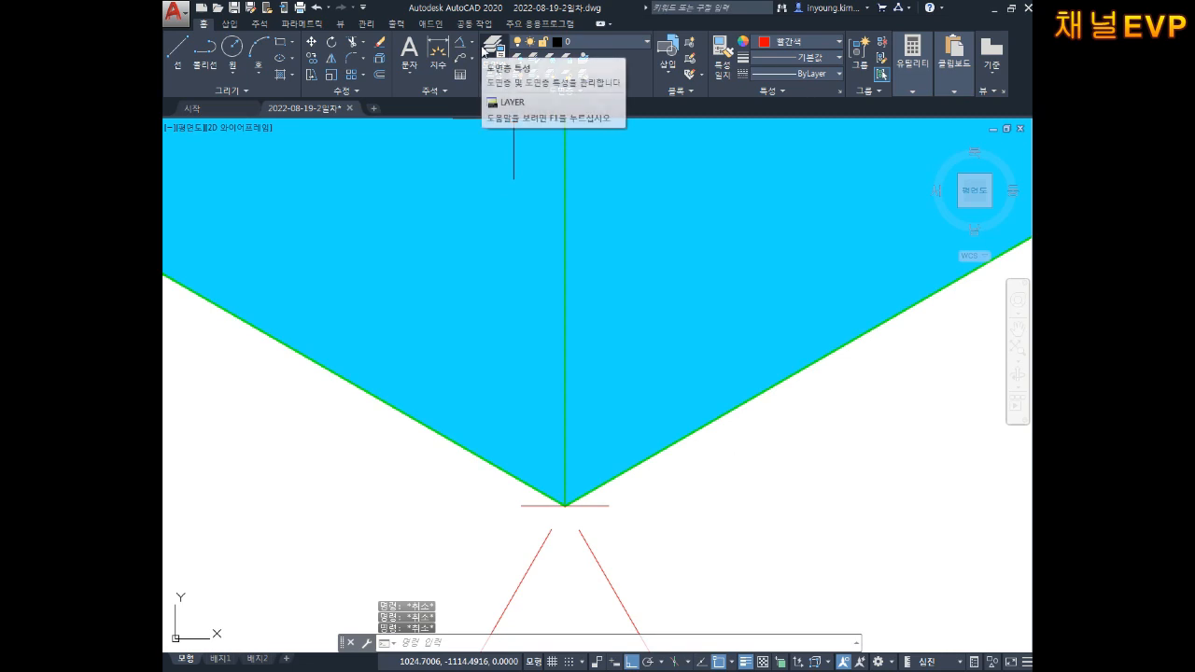
pyautogui.write('DAN')
pyautogui.press('Return')
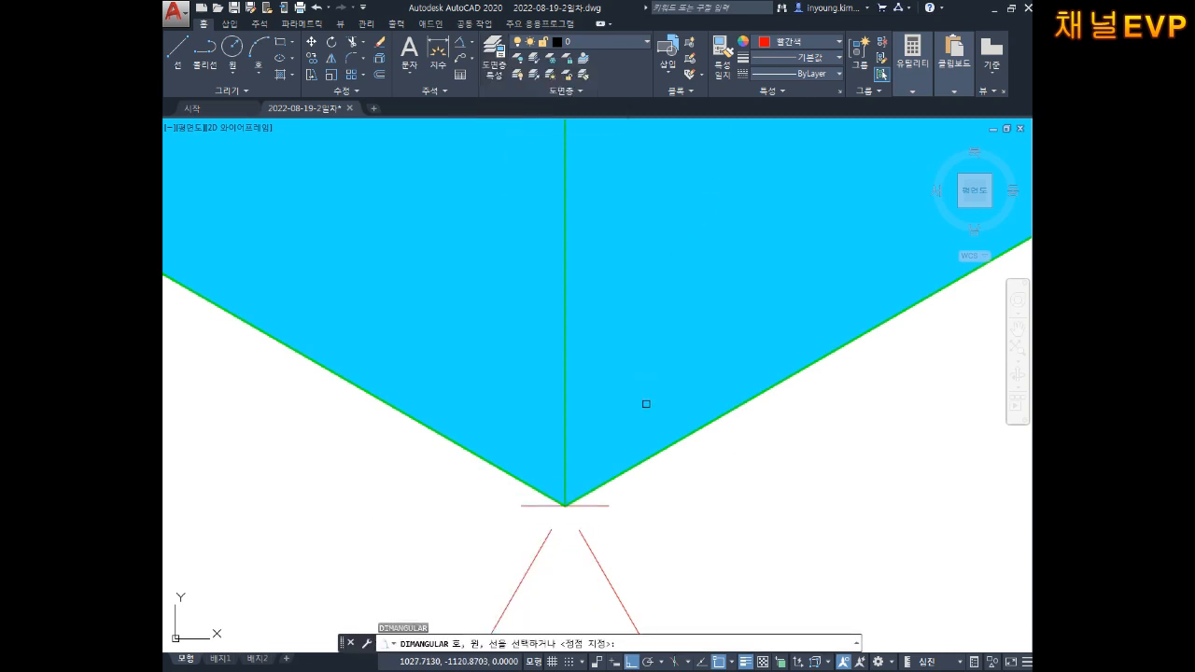
pyautogui.click(633, 467)
pyautogui.click(605, 506)
pyautogui.scroll(-5, 787, 458)
pyautogui.moveTo(856, 461); pyautogui.dragTo(757, 464, button='middle')
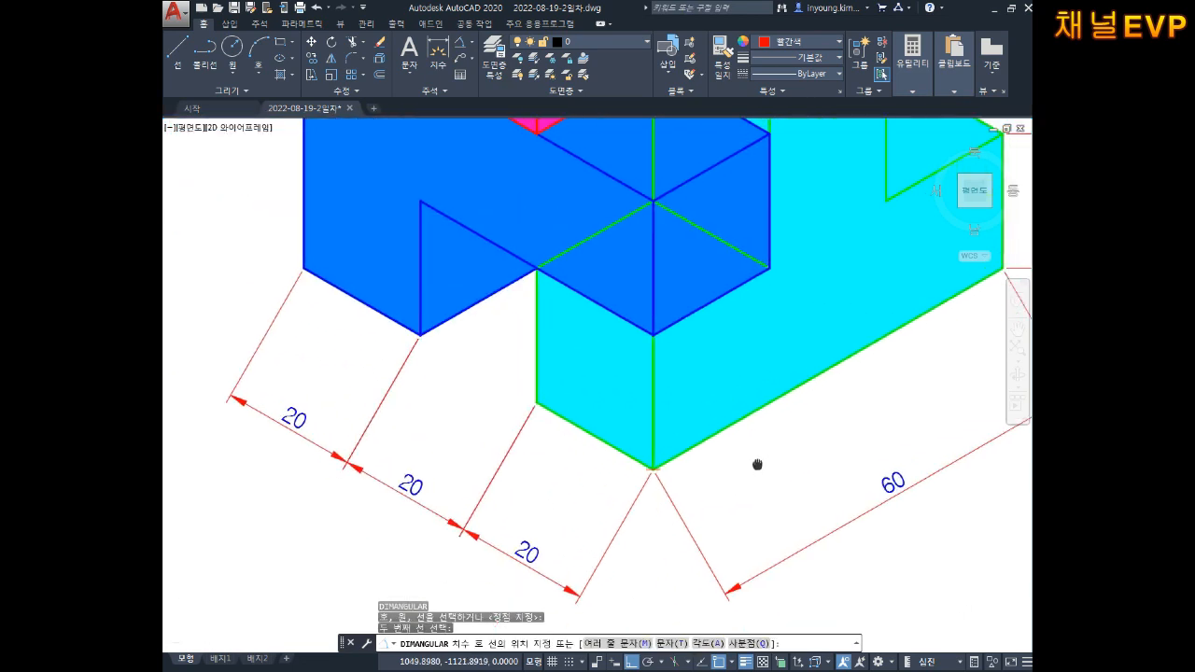
pyautogui.click(800, 464)
# Step: Add an angular dimension between the cyan block's lower-left edge and the short horizontal line on its left
pyautogui.press('Return')
pyautogui.scroll(6, 653, 462)
pyautogui.click(681, 487)
pyautogui.click(647, 448)
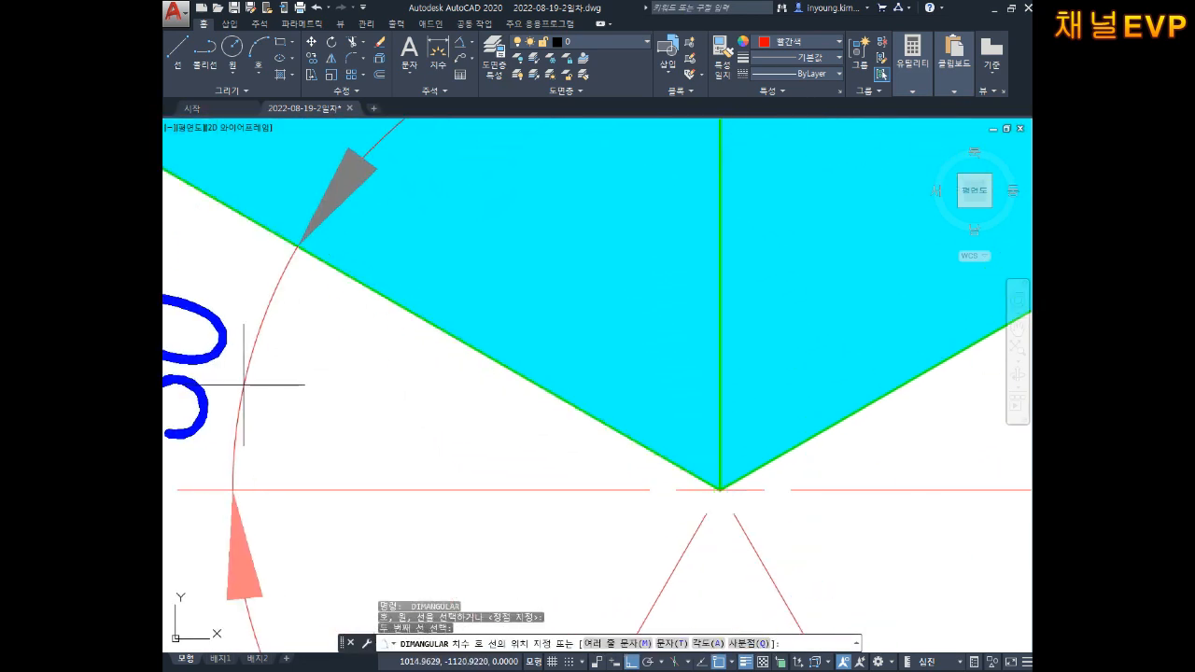
pyautogui.moveTo(243, 383); pyautogui.dragTo(402, 390, button='middle')
pyautogui.click(414, 390)
pyautogui.scroll(-8, 466, 390)
pyautogui.press('Escape')
pyautogui.moveTo(494, 405); pyautogui.dragTo(554, 441, button='middle')
pyautogui.press('Escape')
# Step: Shift the left angular dimension's arc and text farther out from the cyan block's lowest corner
pyautogui.click(550, 451)
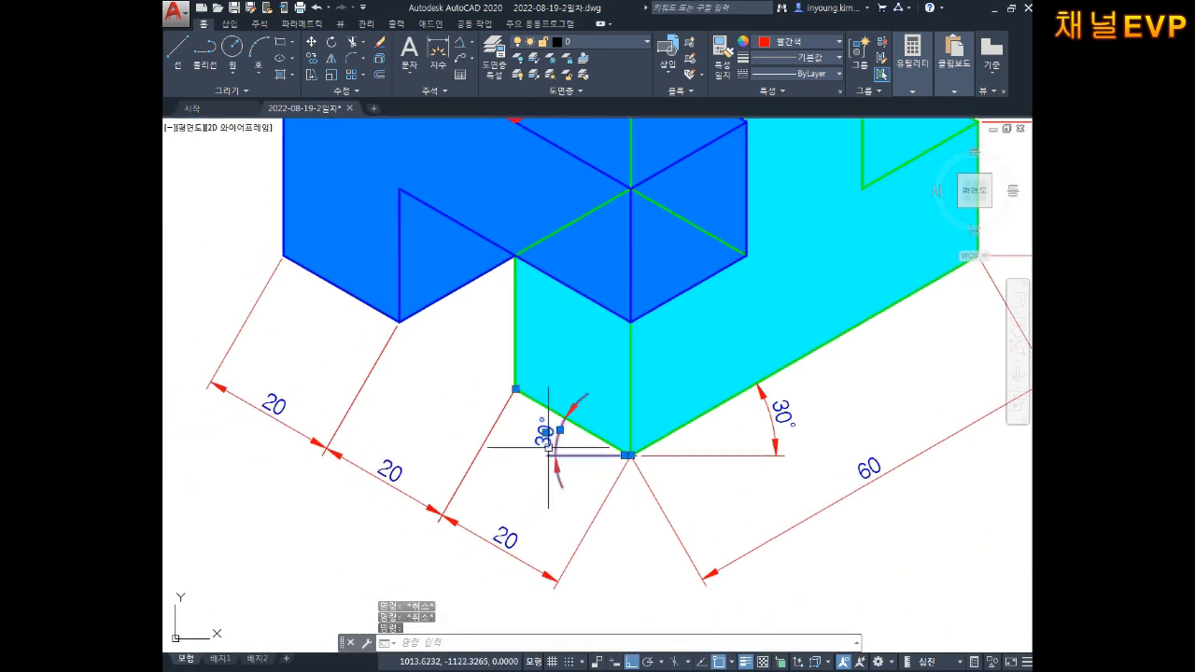
pyautogui.click(546, 430)
pyautogui.click(530, 435)
pyautogui.press('Escape')
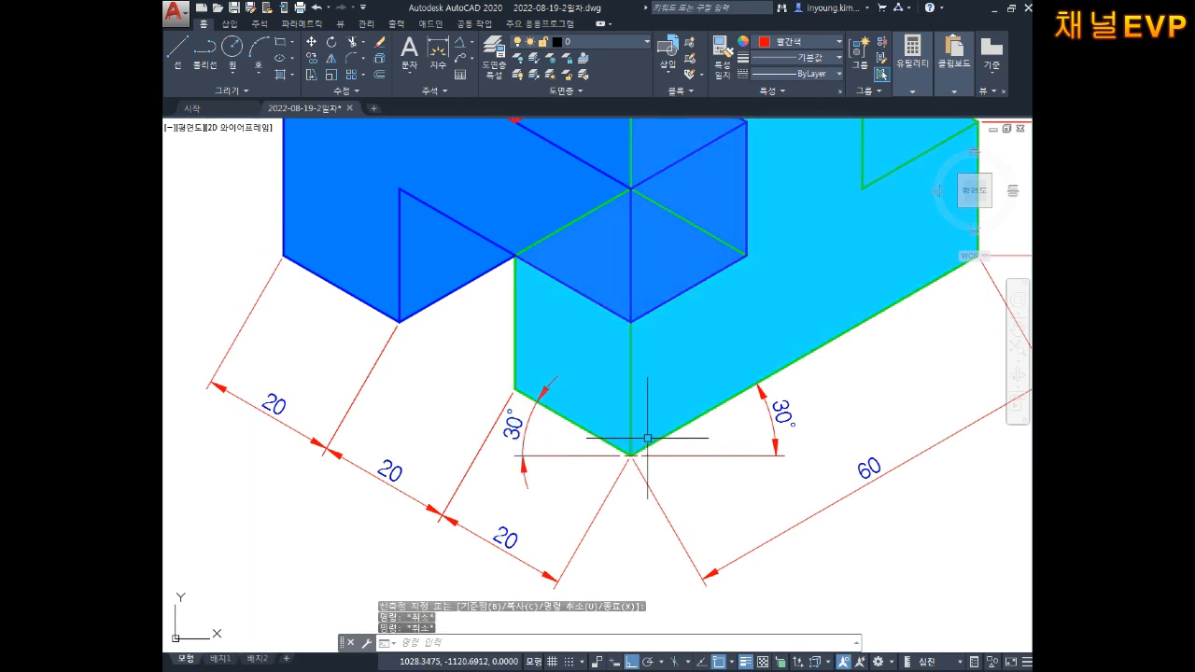
pyautogui.scroll(-2, 831, 471)
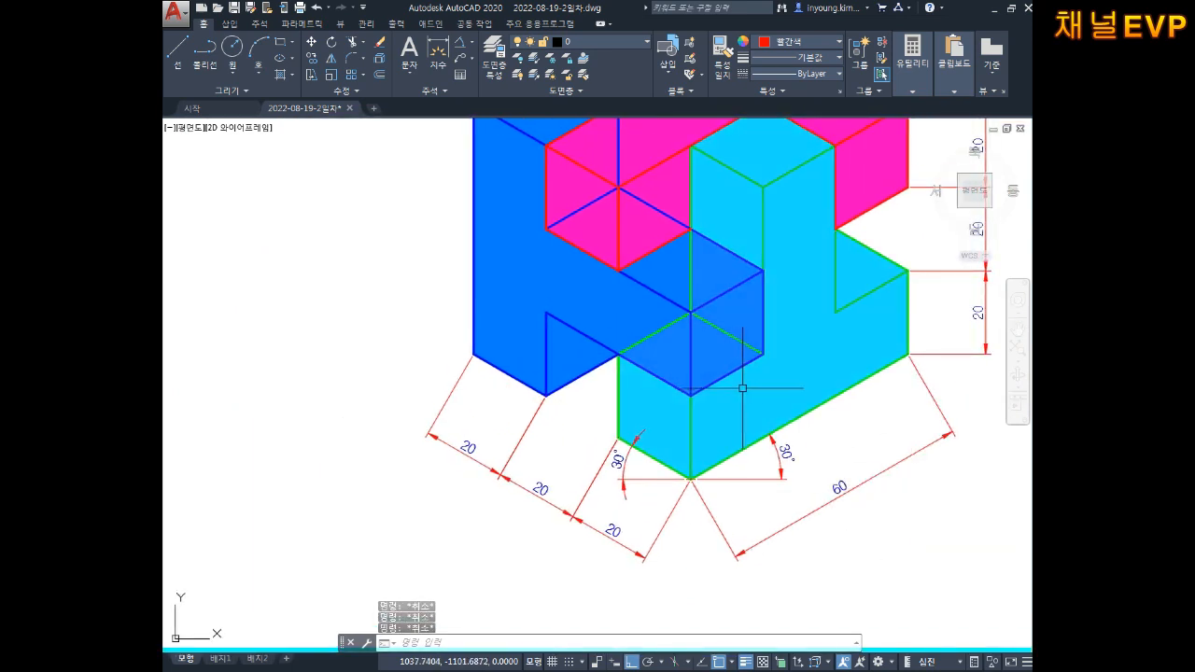
pyautogui.write('le')
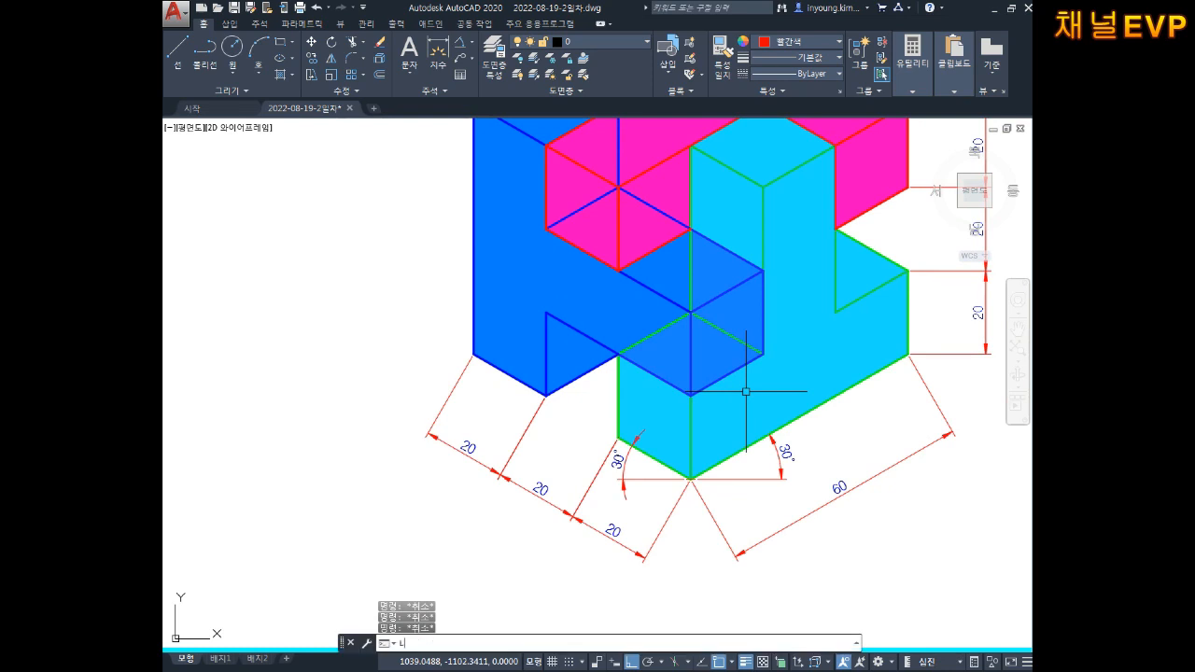
pyautogui.press('Return')
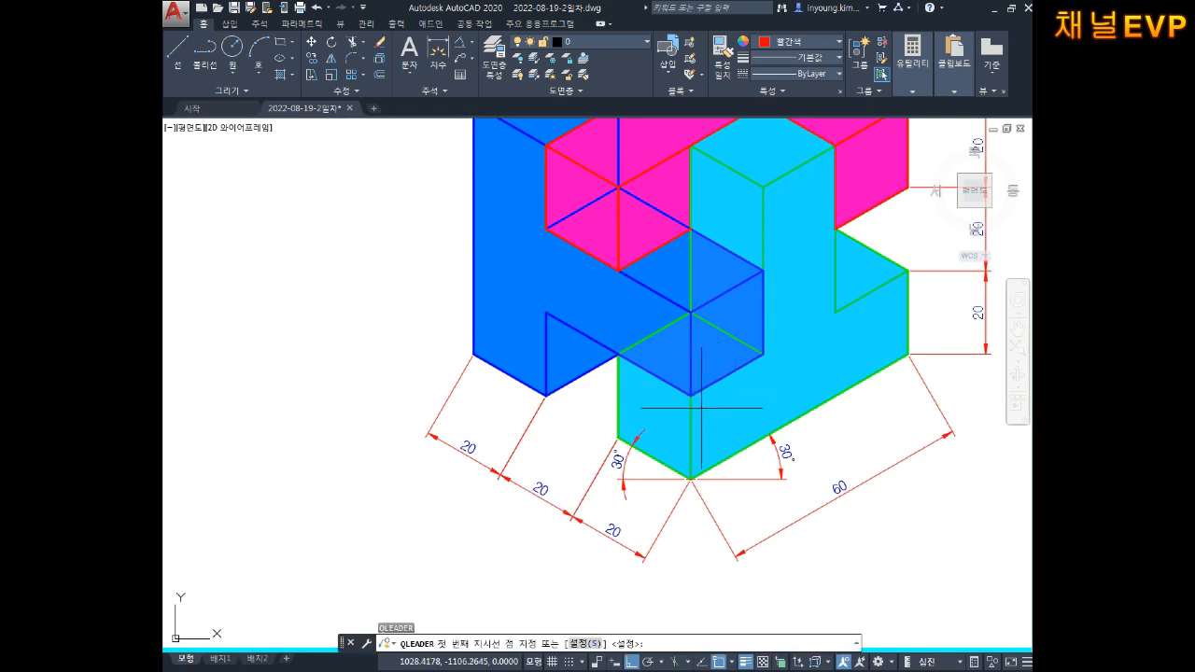
pyautogui.moveTo(756, 294); pyautogui.dragTo(687, 343, button='middle')
pyautogui.moveTo(781, 361); pyautogui.dragTo(742, 318, button='middle')
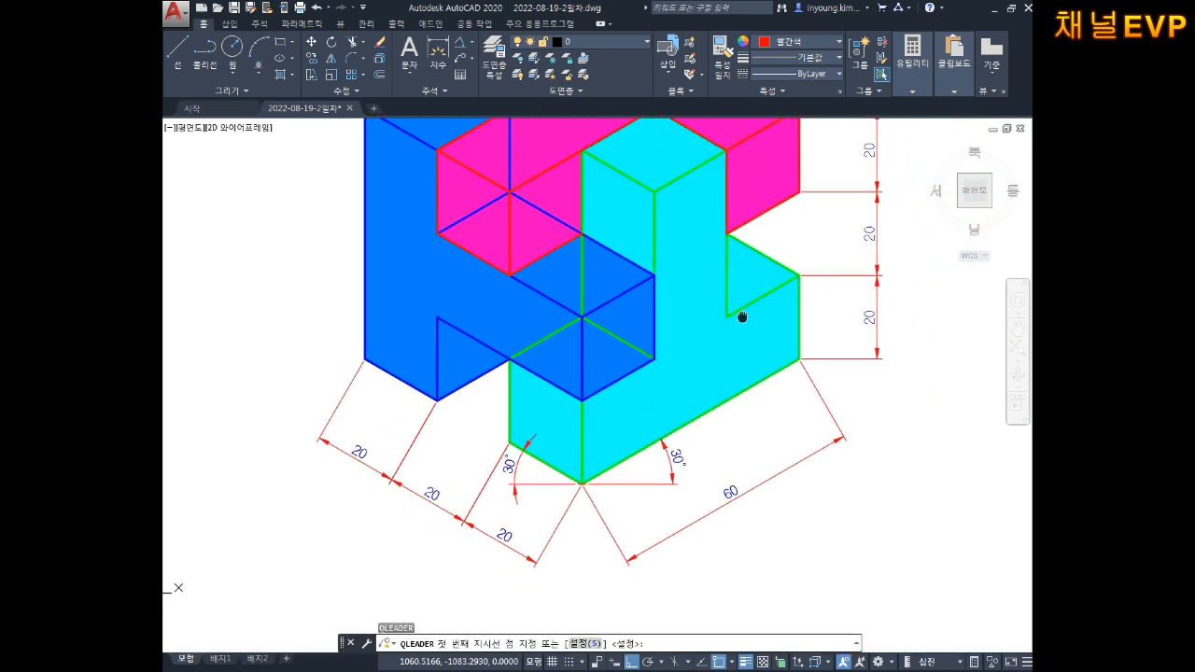
pyautogui.press('Escape')
pyautogui.press('Escape')
pyautogui.press('Escape')
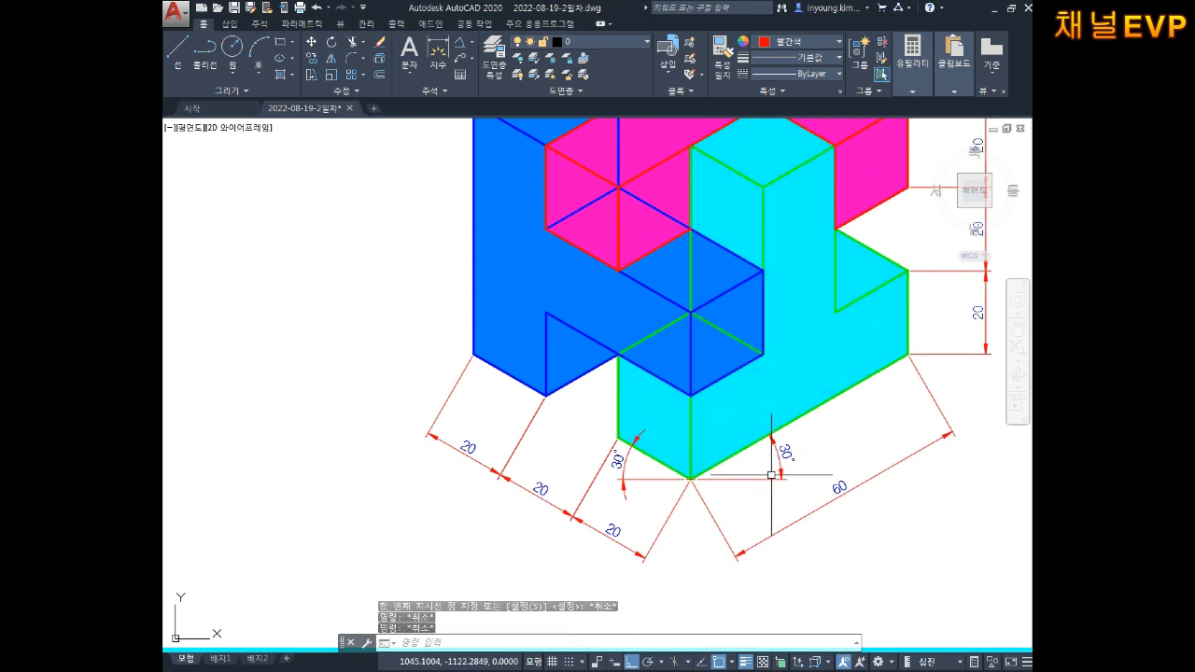
# Step: Switch to Notepad and append the lines "LE 엔터" and "S 엔터" below the circle notes
pyautogui.hotkey('alt', 'Tab')
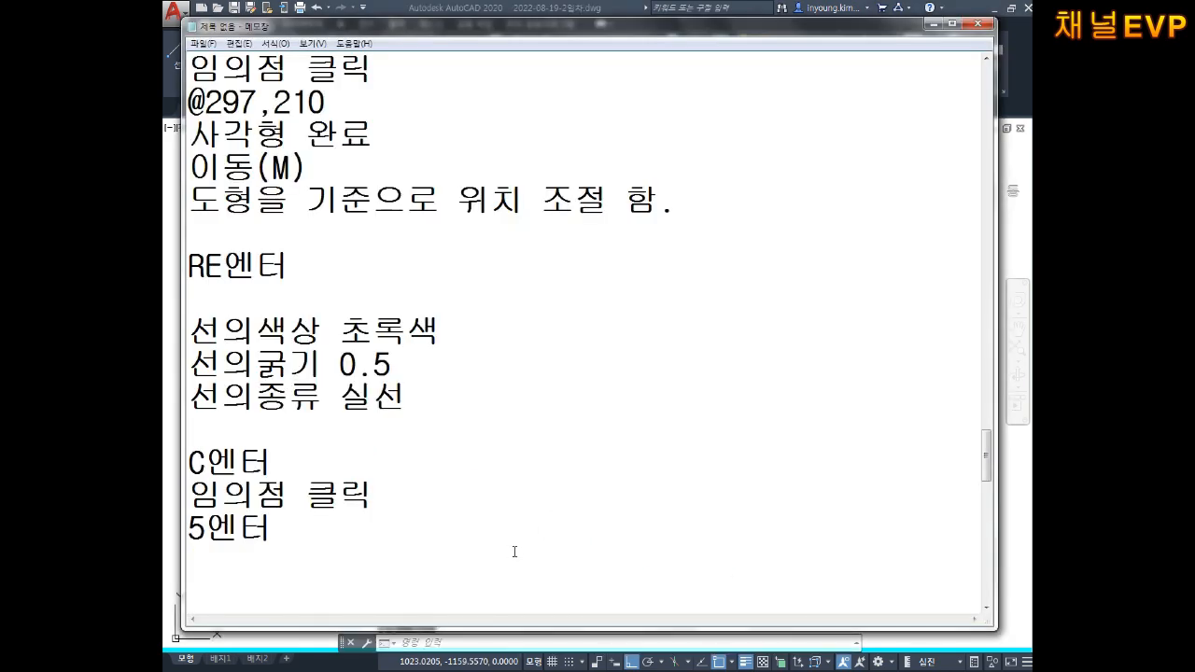
pyautogui.press('Hangul')
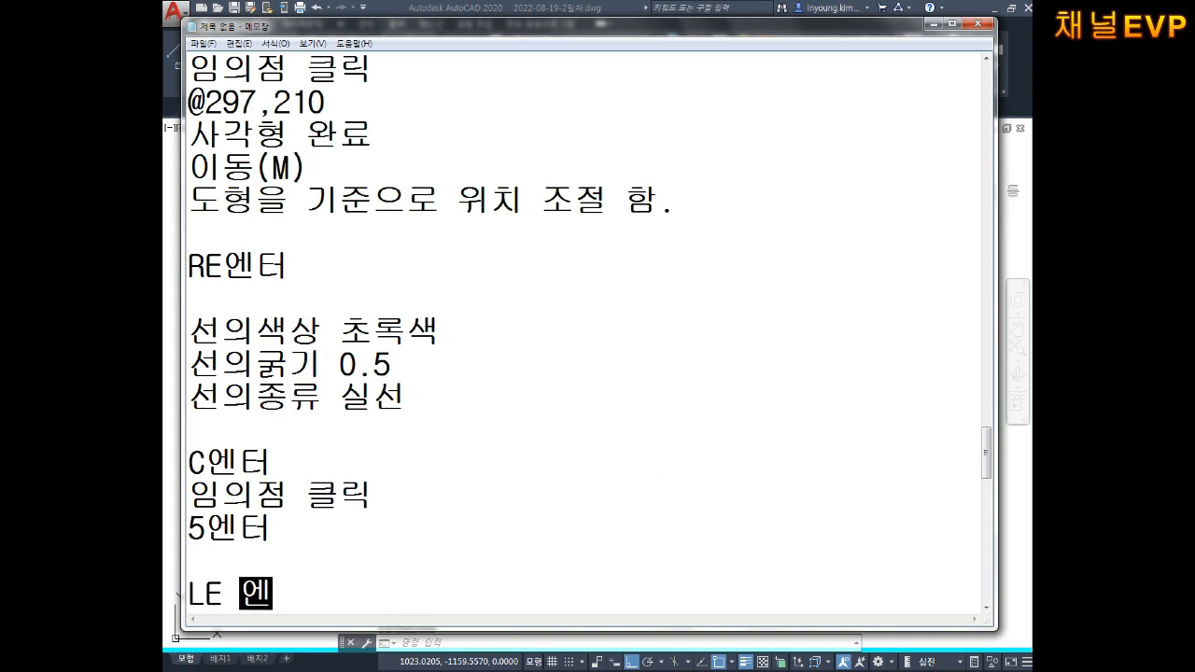
pyautogui.write('터')
pyautogui.press('Return')
pyautogui.write('S')
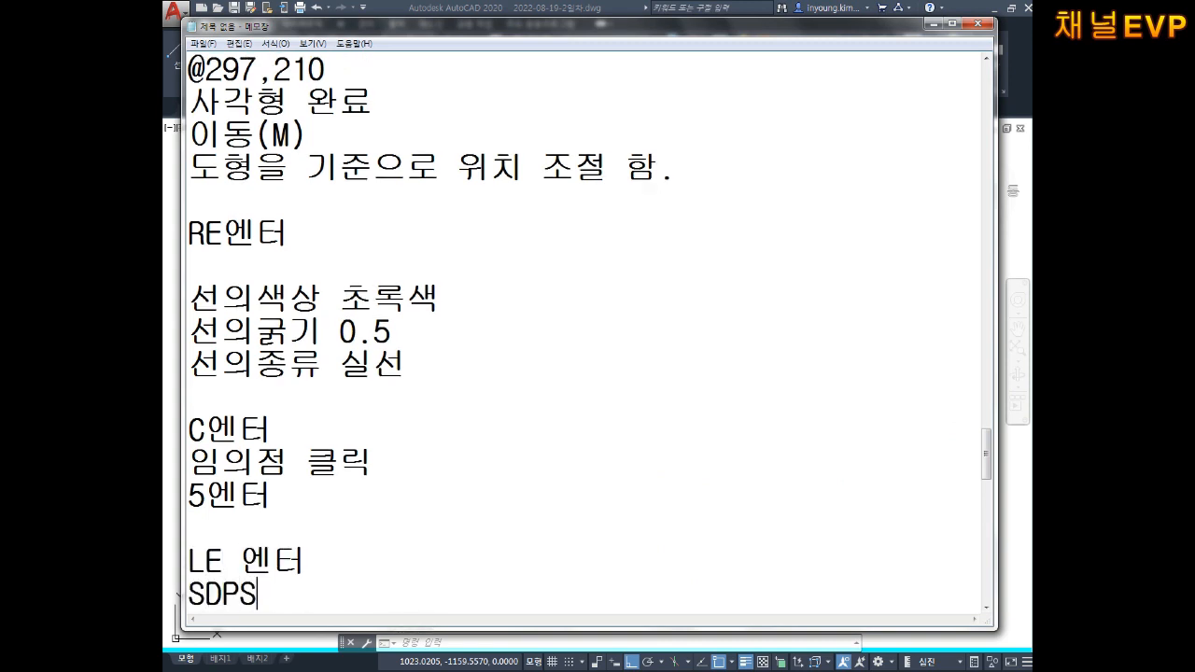
pyautogui.write('엔터')
pyautogui.press('End')
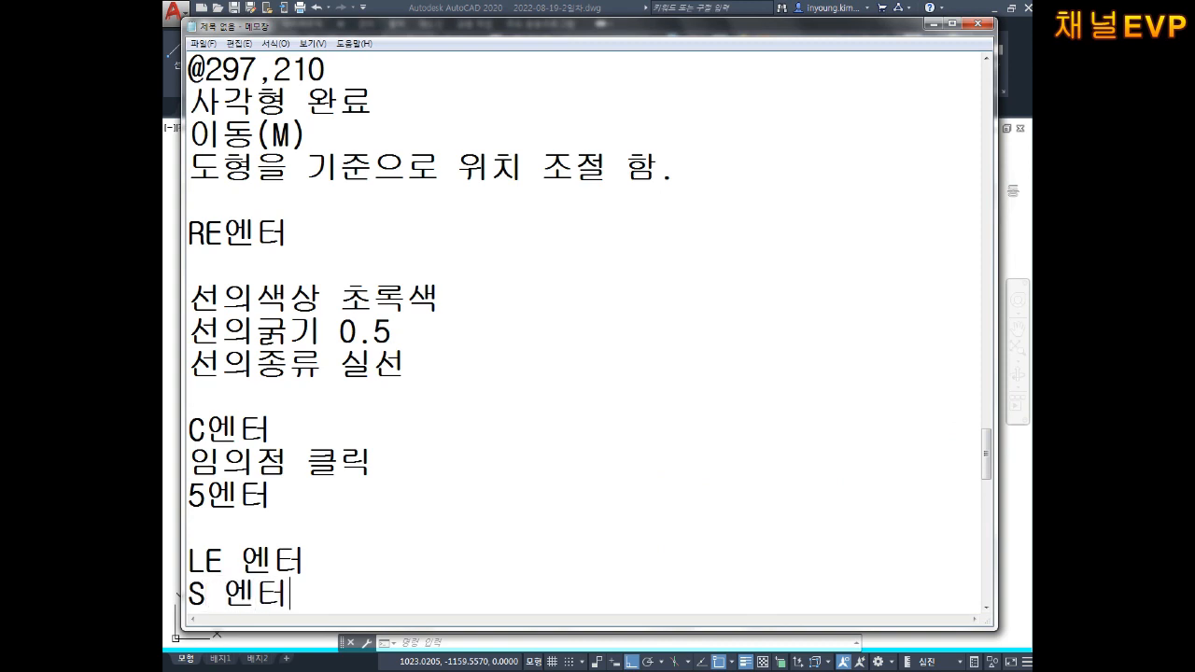
# Step: Add the note line "화살표 -> 점" below "S 엔터"
pyautogui.press('Return')
pyautogui.press('Return')
pyautogui.write('화사')
pyautogui.write('표 ')
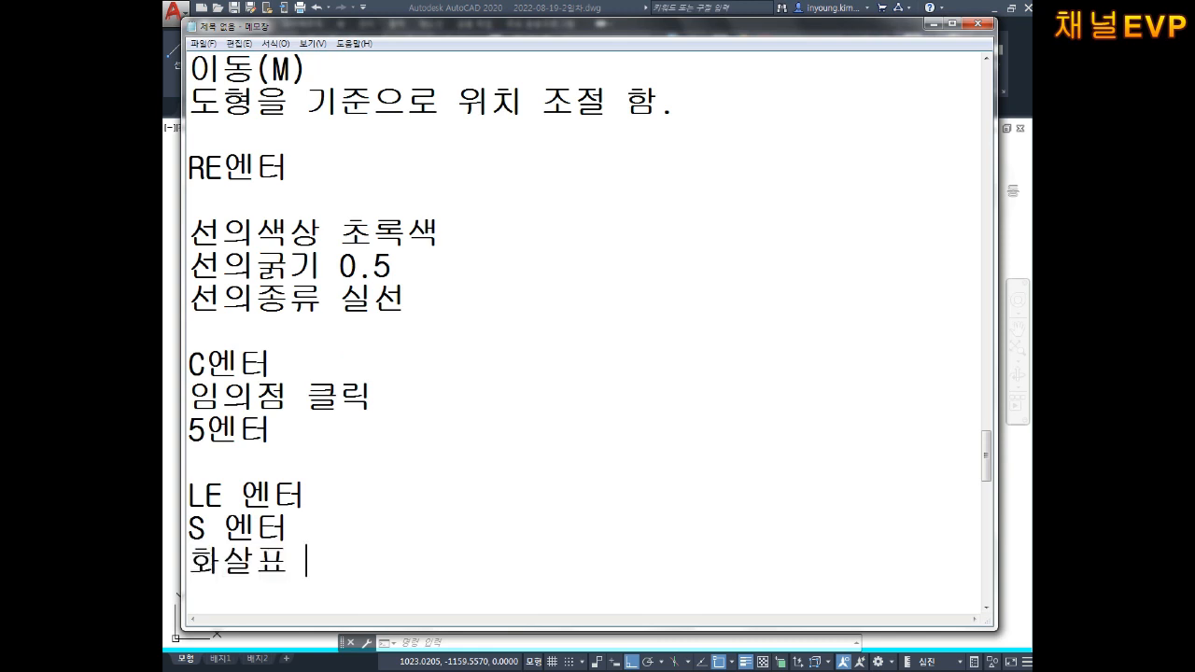
pyautogui.write('-> 점')
pyautogui.press('Return')
pyautogui.write('맨 ㅇ')
# Step: Switch back to AutoCAD, start a quick leader and accept attachment settings that underline the bottom text row
pyautogui.click(1005, 572)
pyautogui.press('Escape')
pyautogui.press('Escape')
pyautogui.press('Escape')
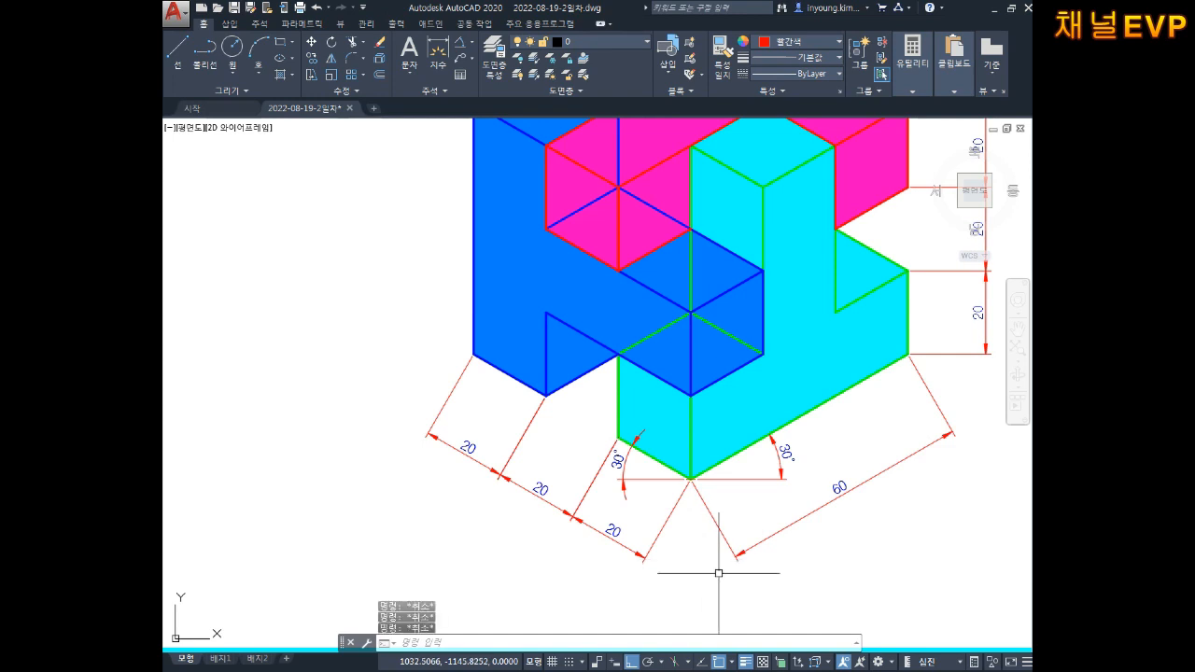
pyautogui.write('le')
pyautogui.press('Return')
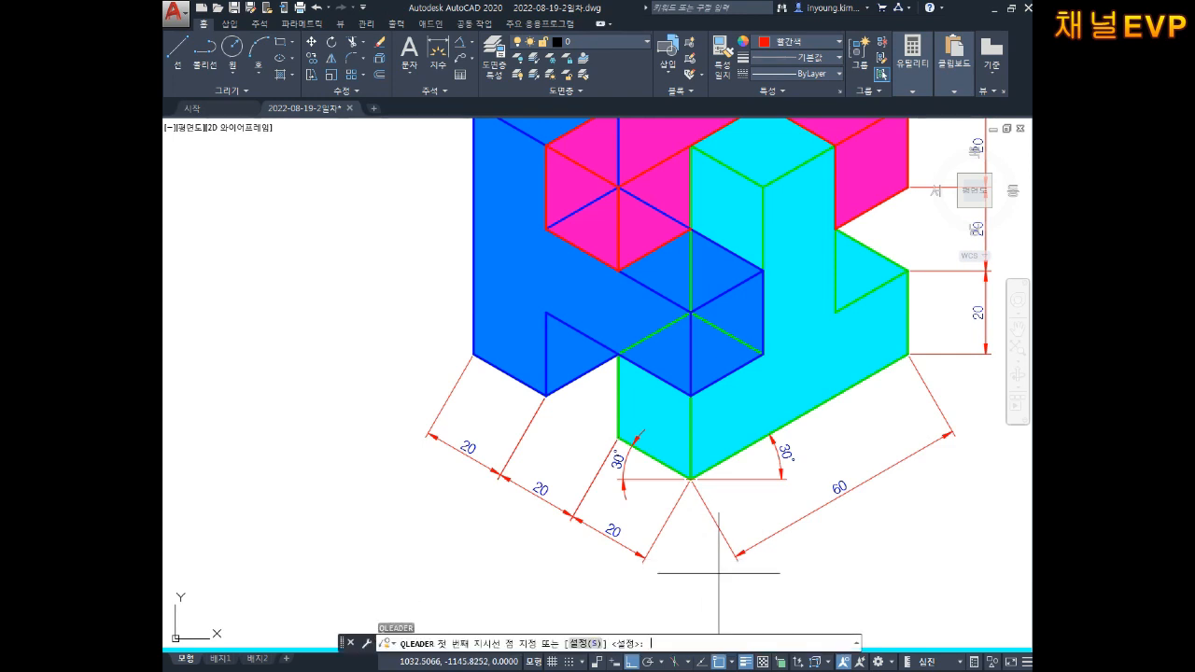
pyautogui.press('Return')
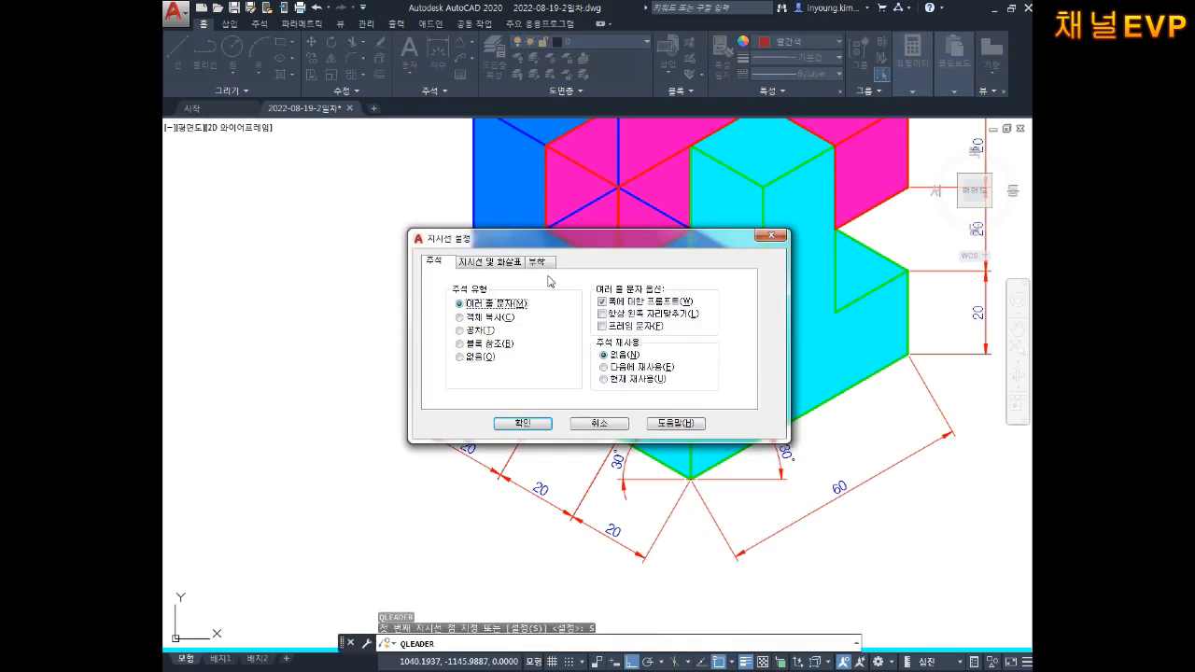
pyautogui.click(540, 262)
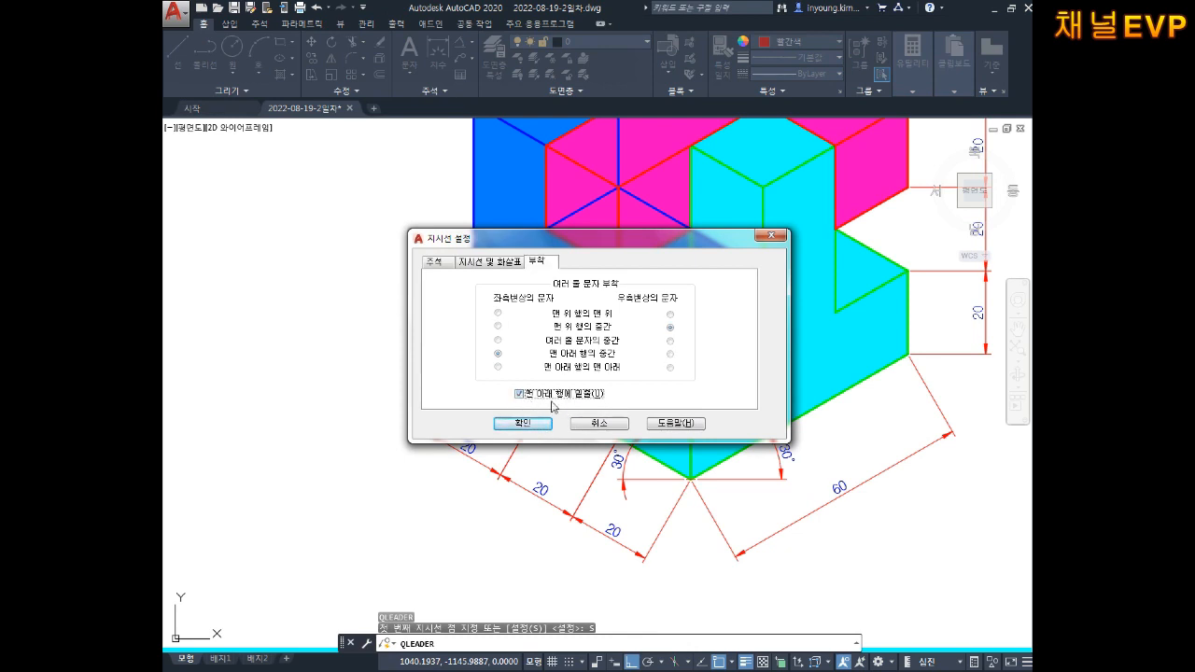
pyautogui.click(521, 425)
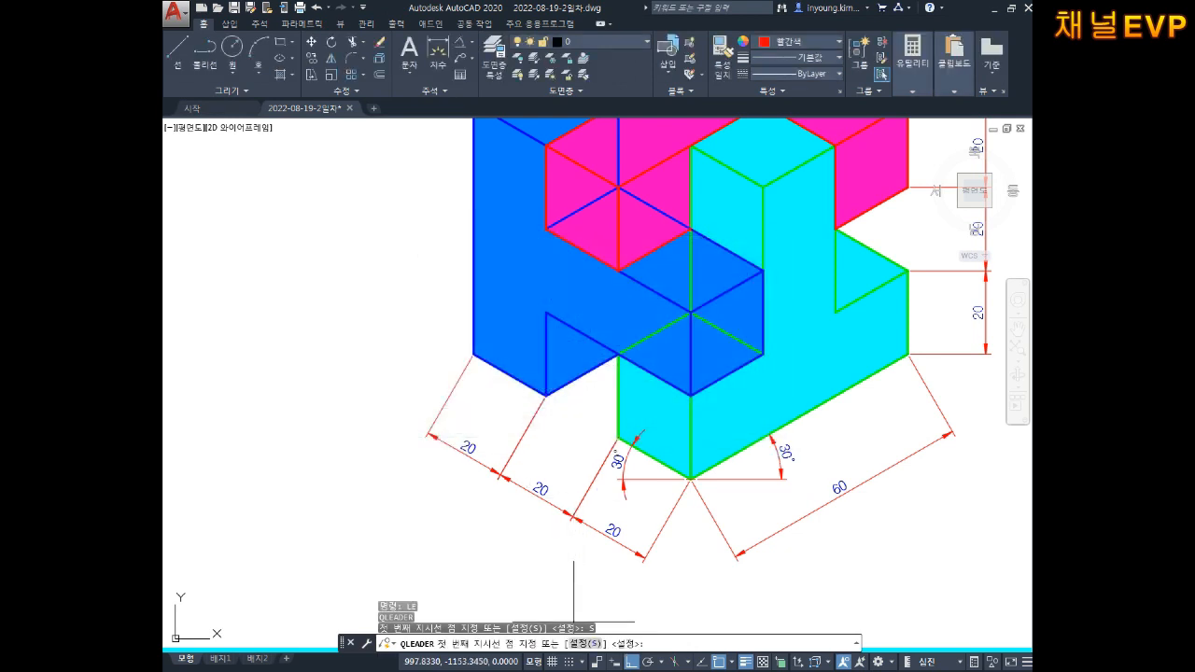
# Step: Switch to Notepad, add the note line "부착영역 맨 아래 행에 밑줄 체크" with blank lines below, and return to AutoCAD
pyautogui.hotkey('alt', 'Tab')
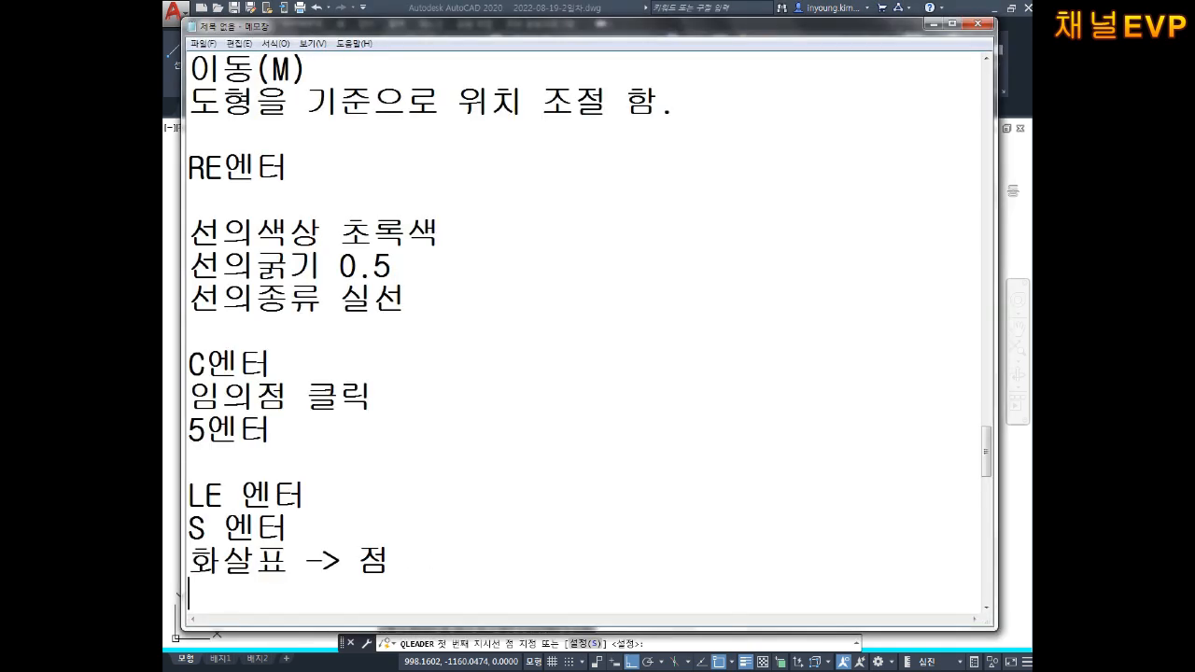
pyautogui.write('부착영역 ')
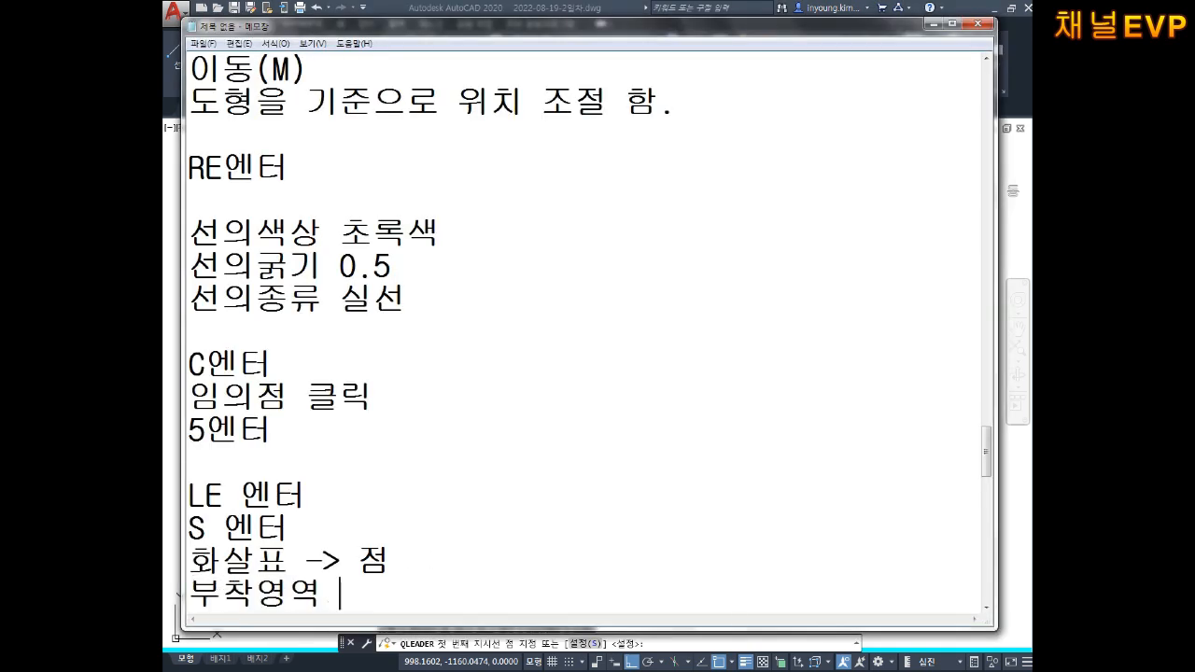
pyautogui.write('ㅇ래 여')
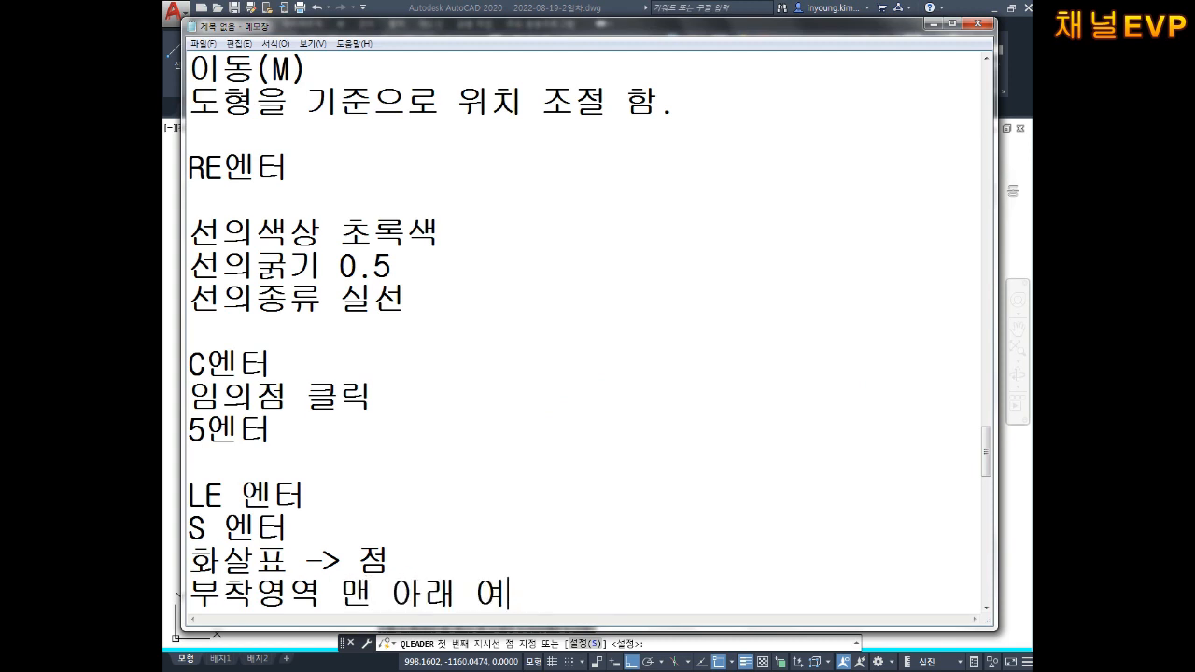
pyautogui.write('역행에 밑줄 ㅊ')
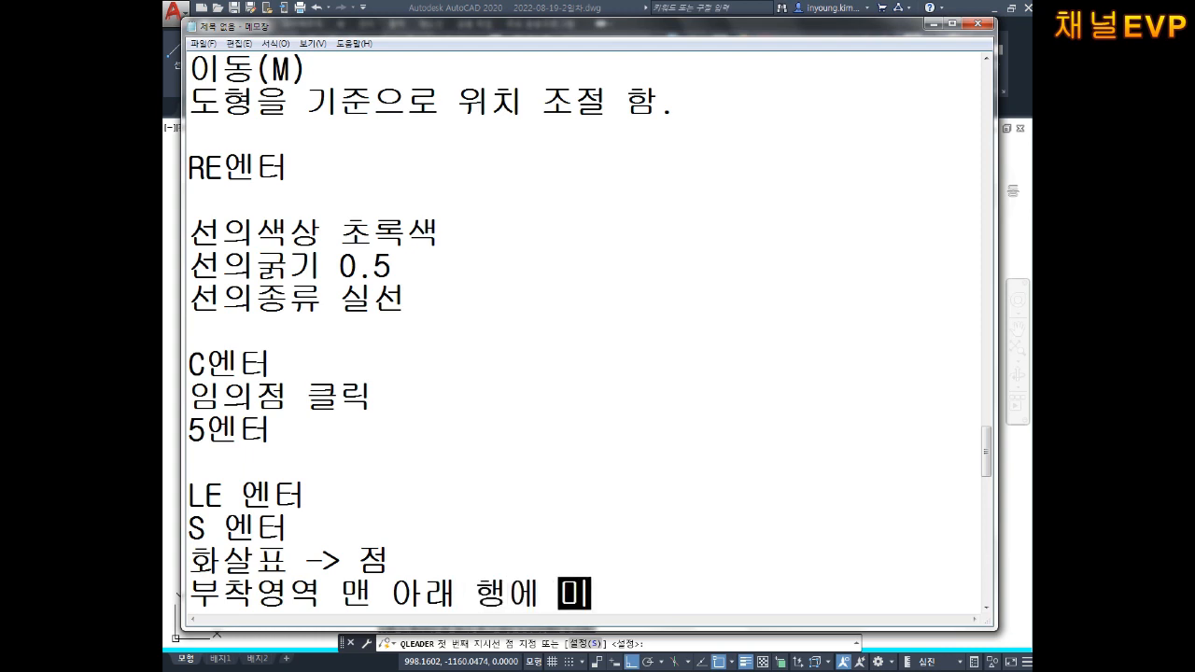
pyautogui.write('ㅔ크')
pyautogui.press('Return')
pyautogui.press('Return')
pyautogui.press('Return')
pyautogui.press('Return')
pyautogui.press('Return')
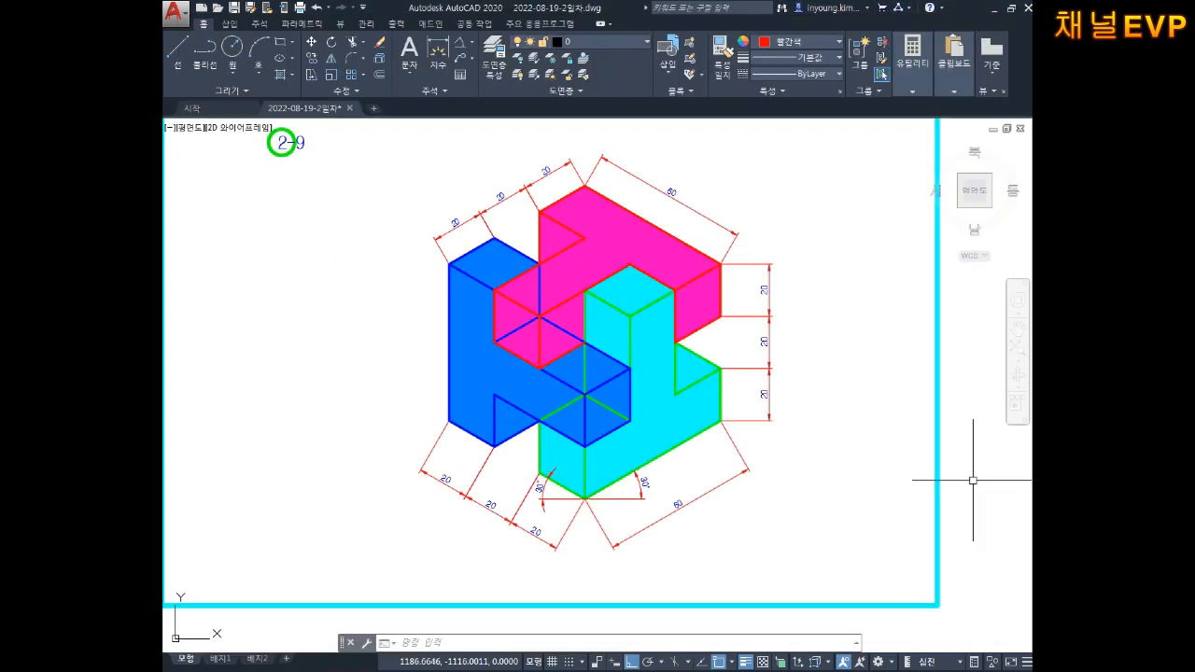
# Step: Start a quick leader and accept its settings with a dot arrowhead (점) and the bottom text row underlined
pyautogui.scroll(3, 706, 410)
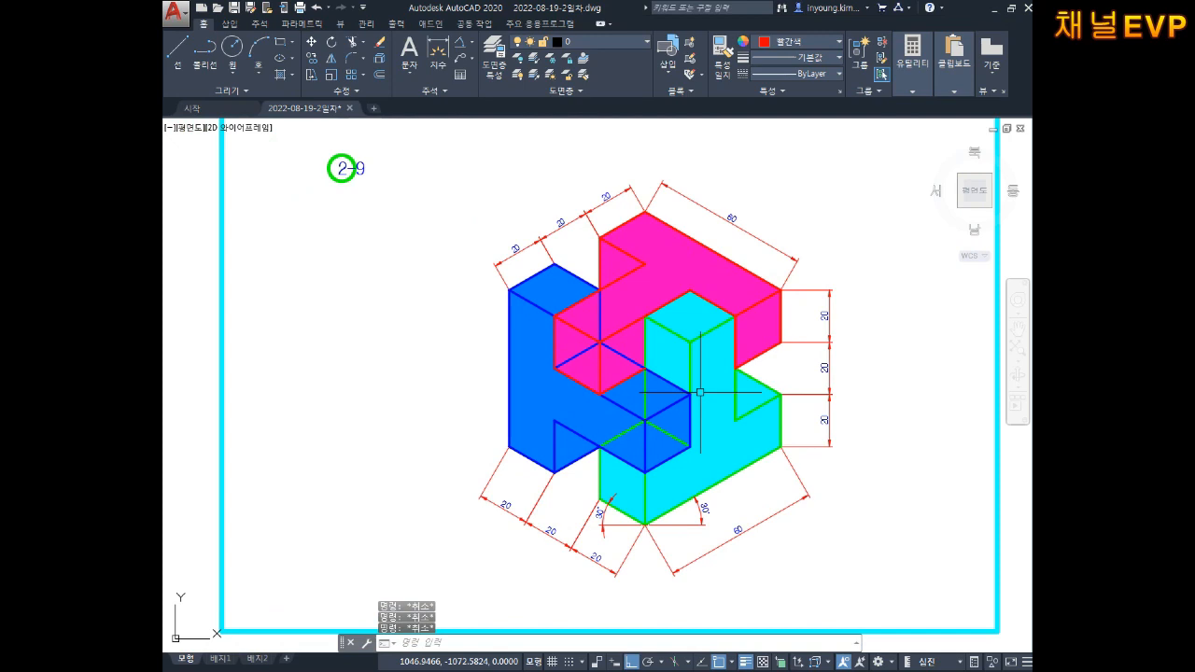
pyautogui.write('le')
pyautogui.press('Return')
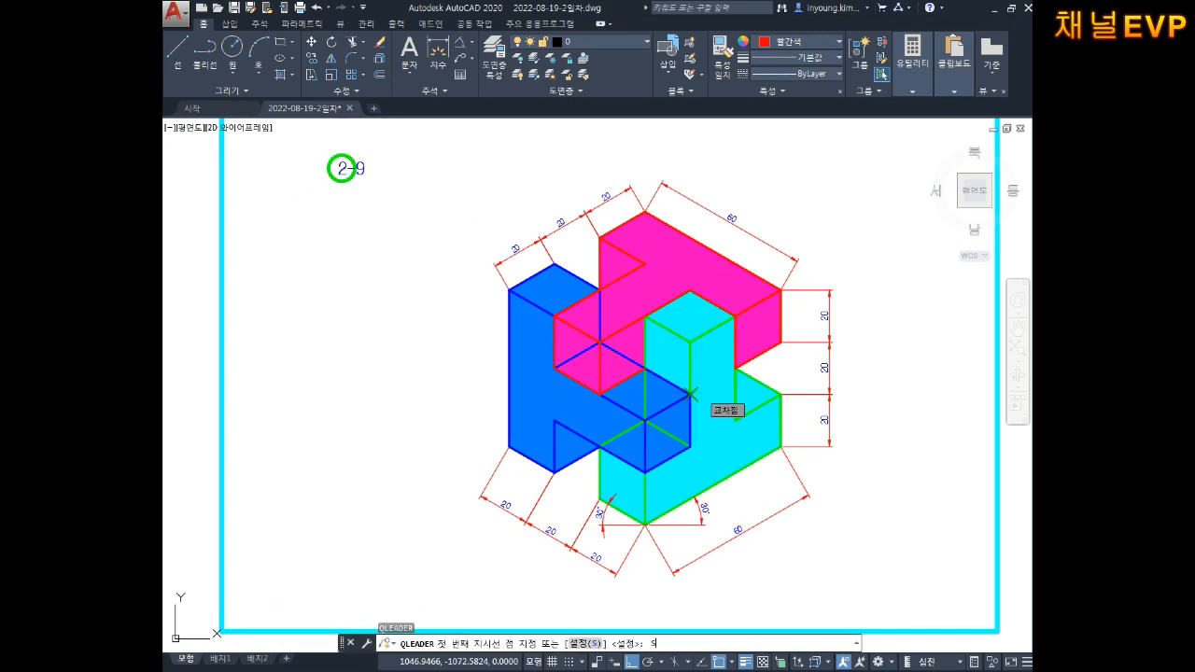
pyautogui.write('s')
pyautogui.press('Return')
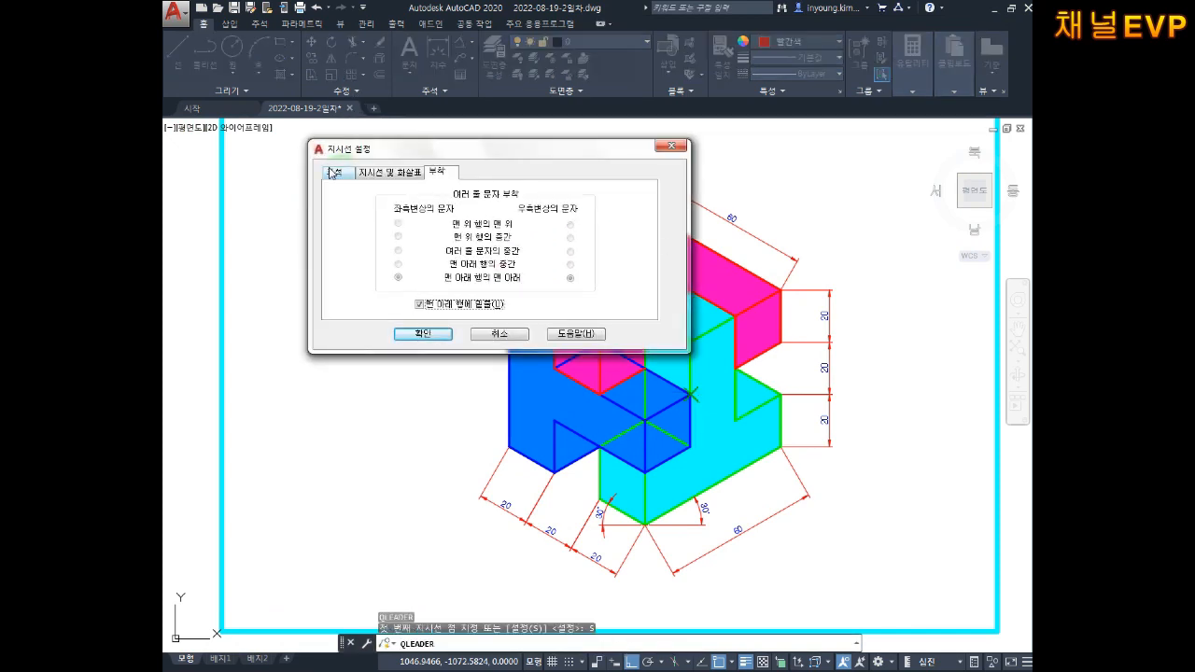
pyautogui.click(402, 173)
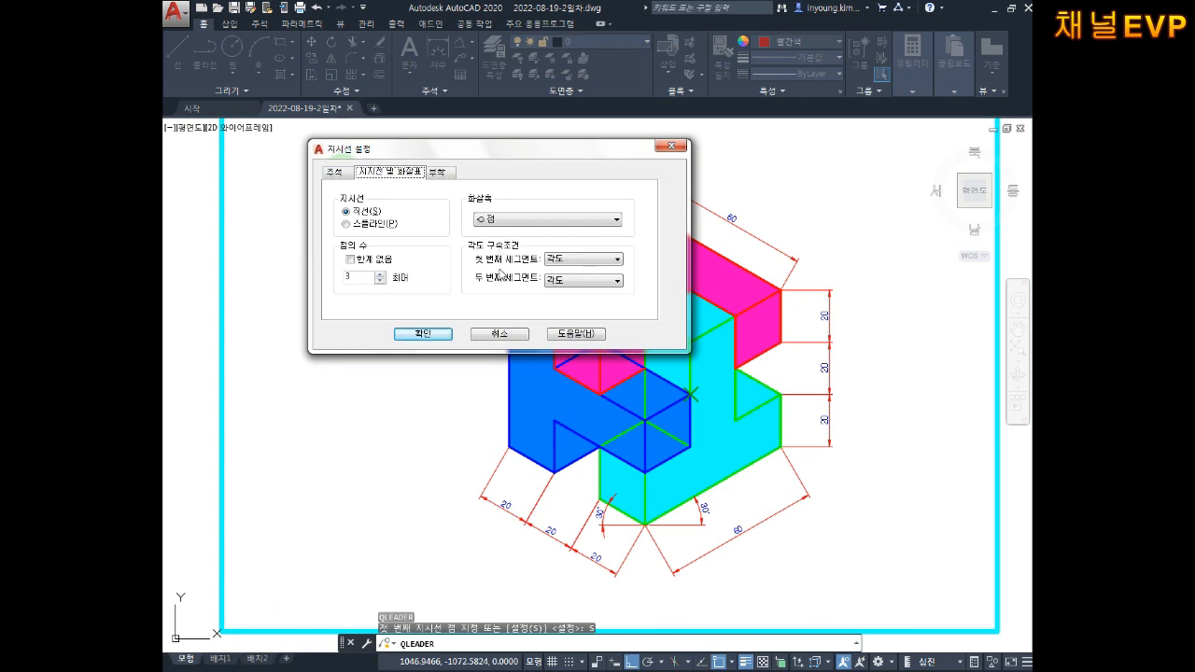
pyautogui.click(498, 222)
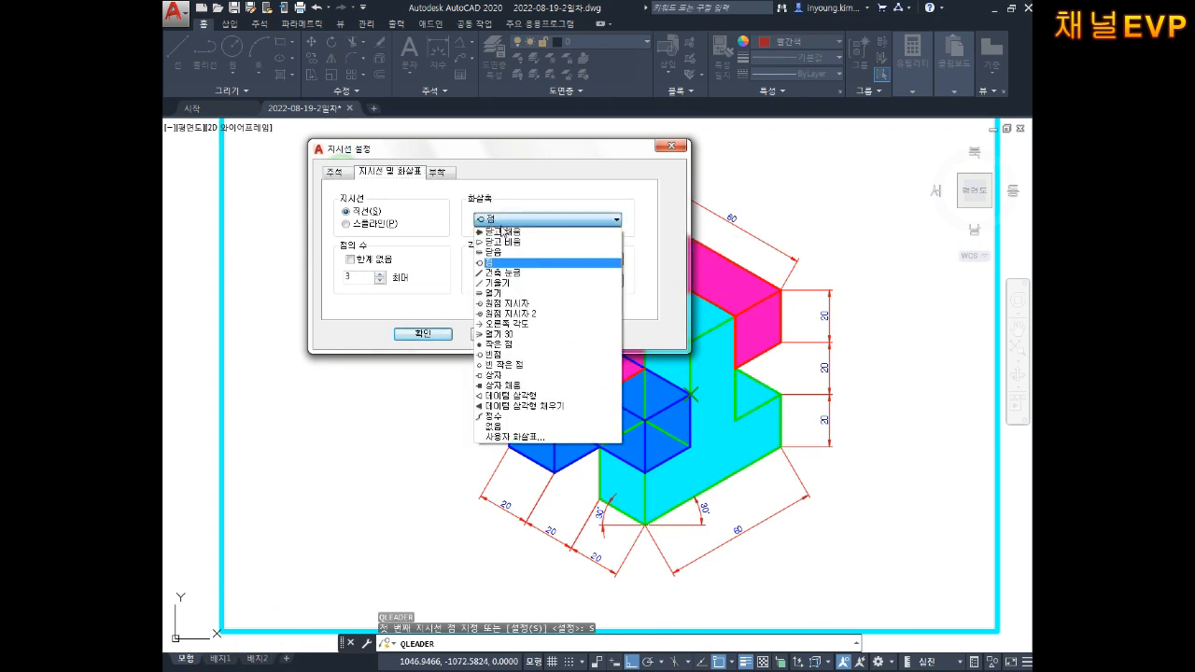
pyautogui.click(501, 263)
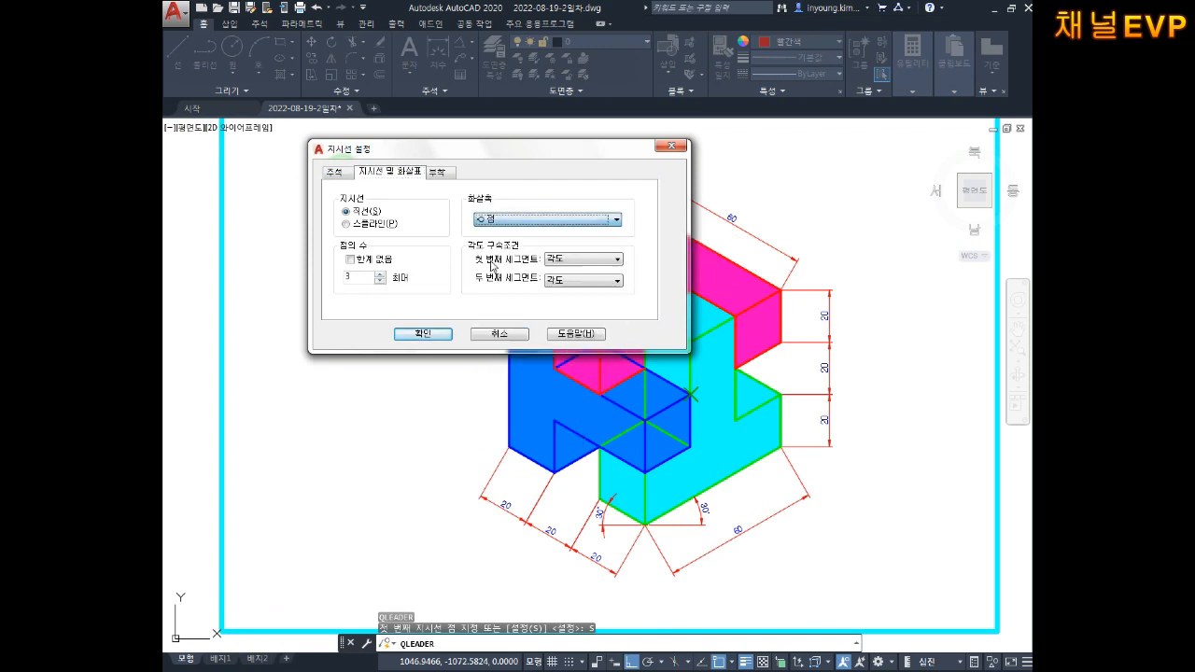
pyautogui.click(444, 173)
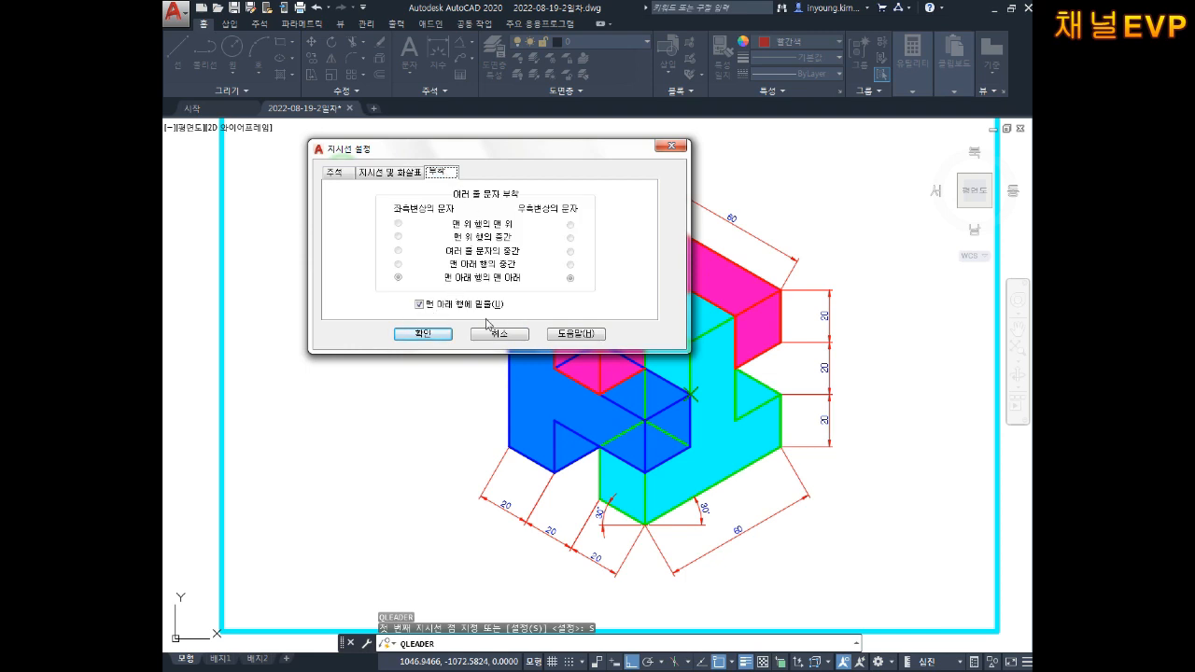
pyautogui.click(422, 338)
# Step: Place a slanted leader from inside the blue block to its lower left with ortho off, labelled "파랑"
pyautogui.moveTo(414, 373); pyautogui.dragTo(445, 334, button='middle')
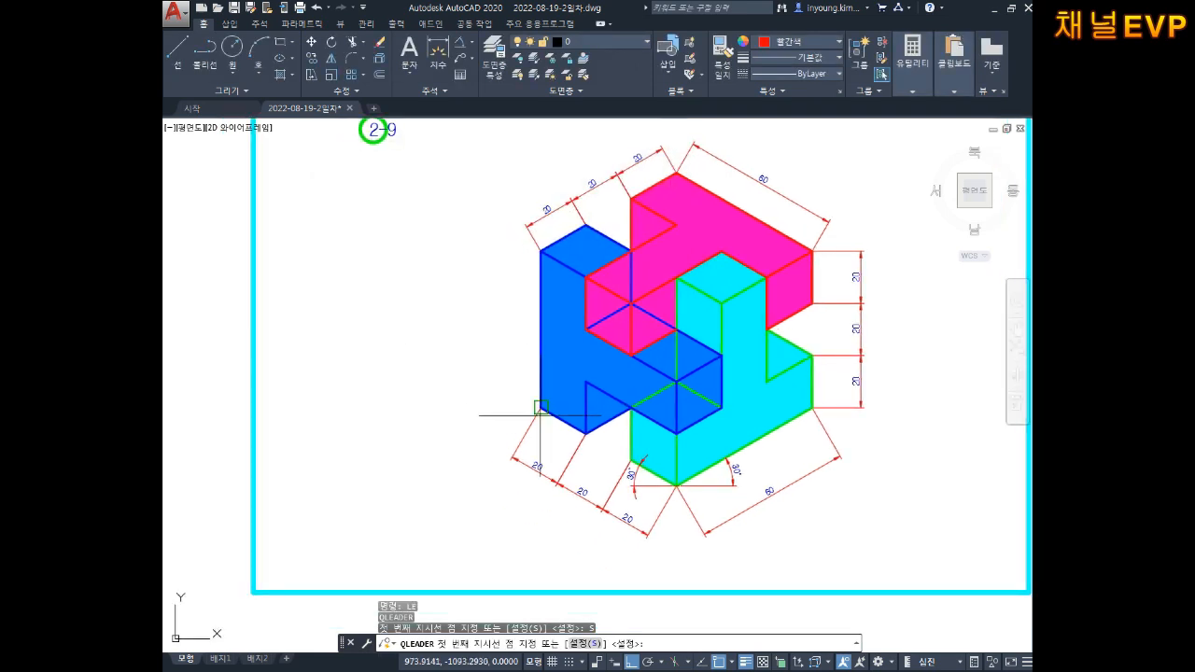
pyautogui.click(561, 353)
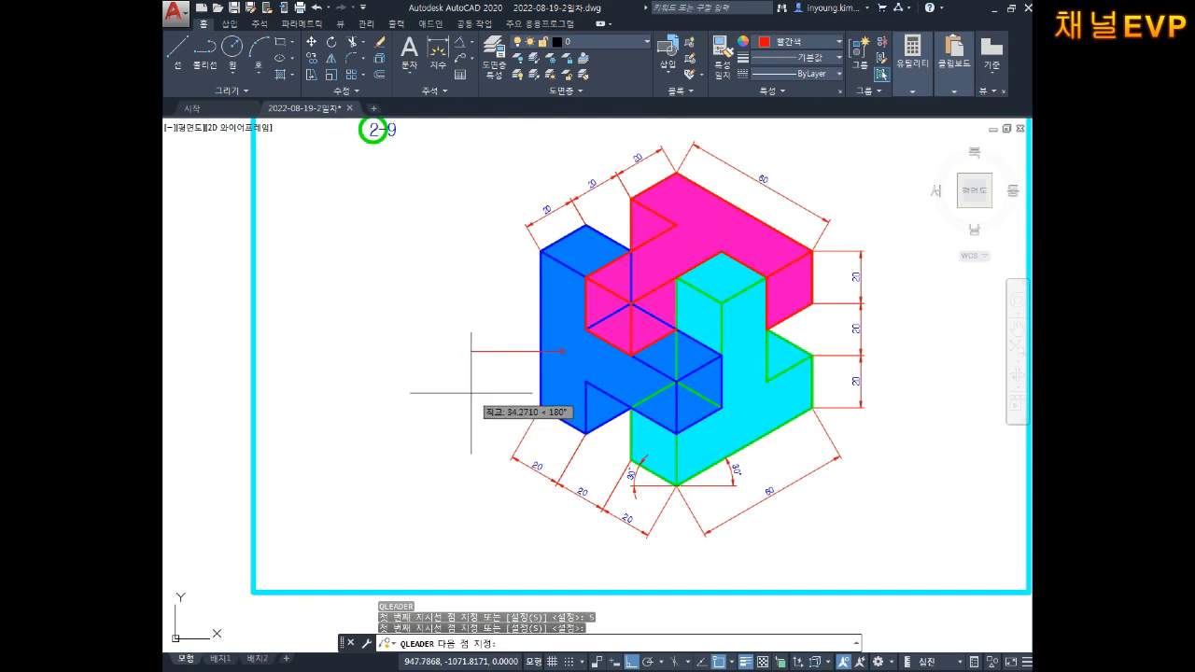
pyautogui.press('F8')
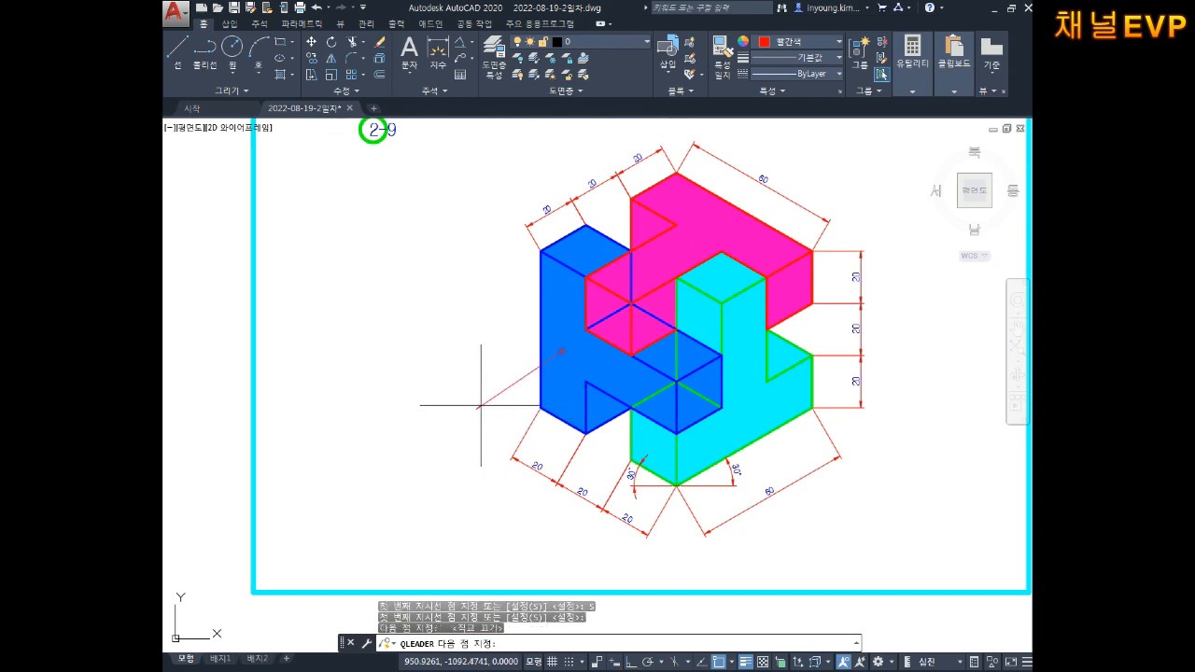
pyautogui.click(478, 406)
pyautogui.press('Return')
pyautogui.press('Return')
pyautogui.press('Return')
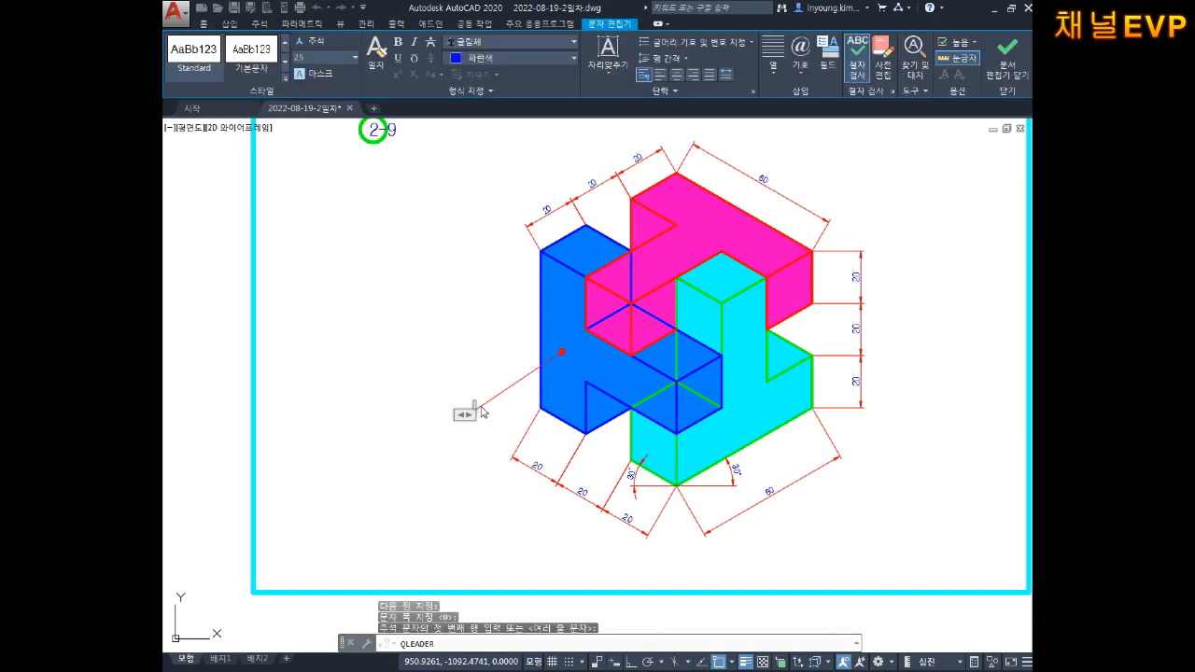
pyautogui.write('VKFKS')
pyautogui.press('BackSpace')
pyautogui.press('BackSpace')
pyautogui.write('파란')
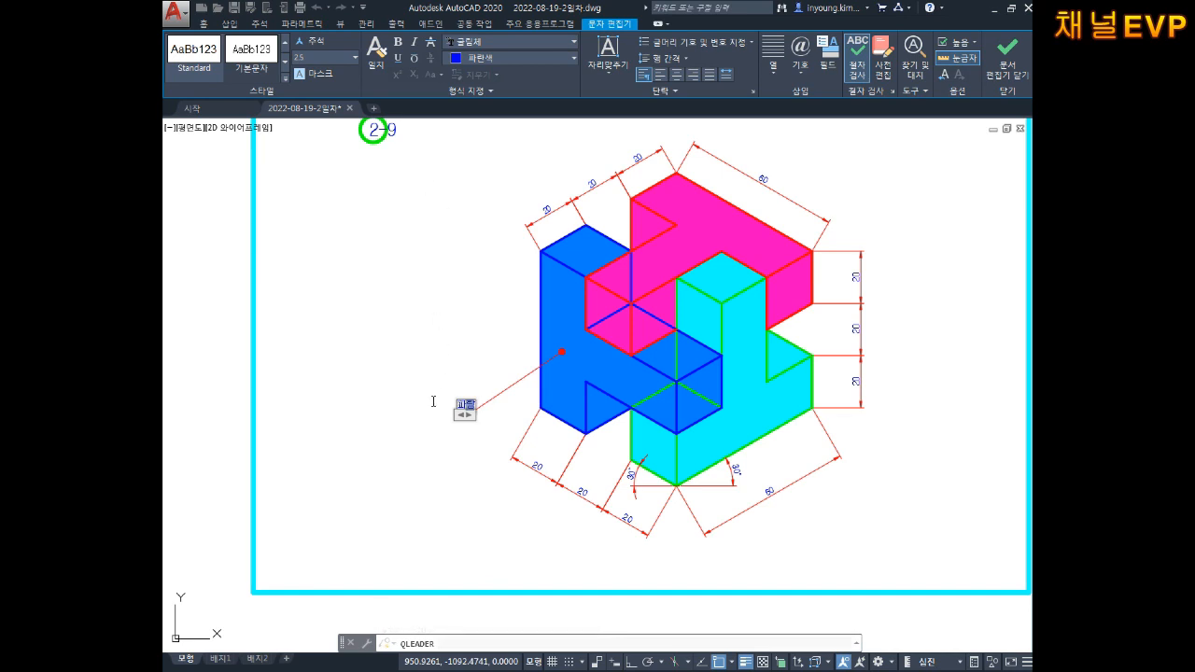
pyautogui.click(443, 485)
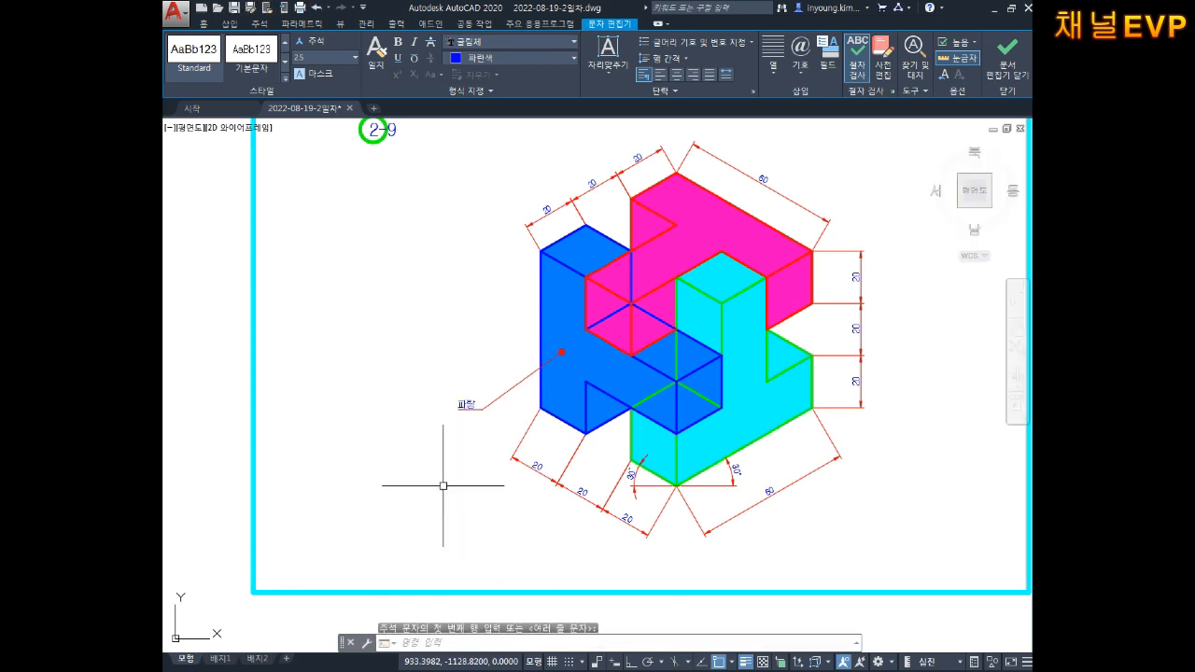
# Step: Add a quick leader from inside the cyan block to its lower right, labelled "하늘"
pyautogui.moveTo(733, 404); pyautogui.dragTo(669, 385, button='middle')
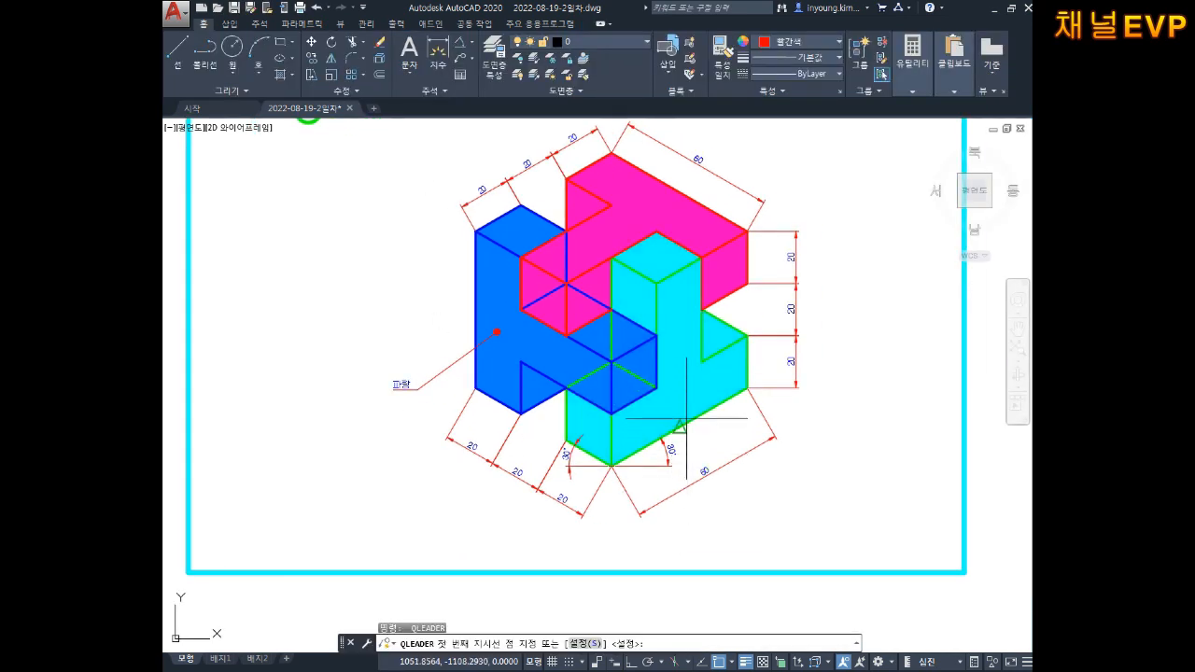
pyautogui.press('space')
pyautogui.click(685, 385)
pyautogui.click(787, 473)
pyautogui.press('Return')
pyautogui.press('Return')
pyautogui.press('Return')
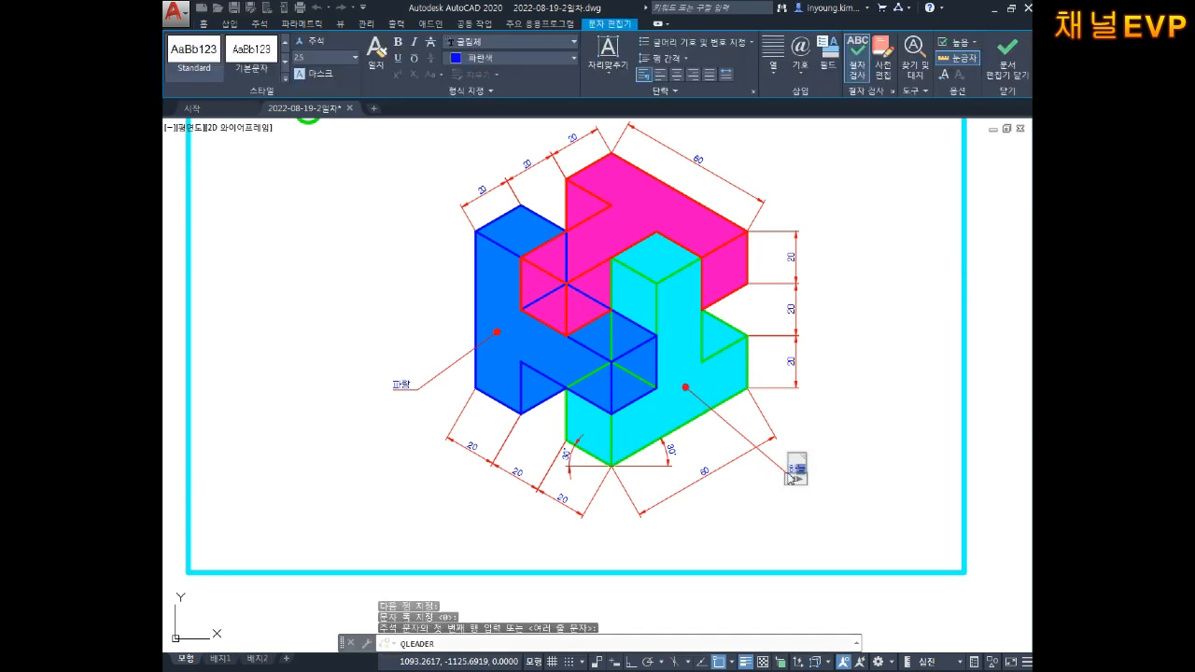
pyautogui.click(840, 361)
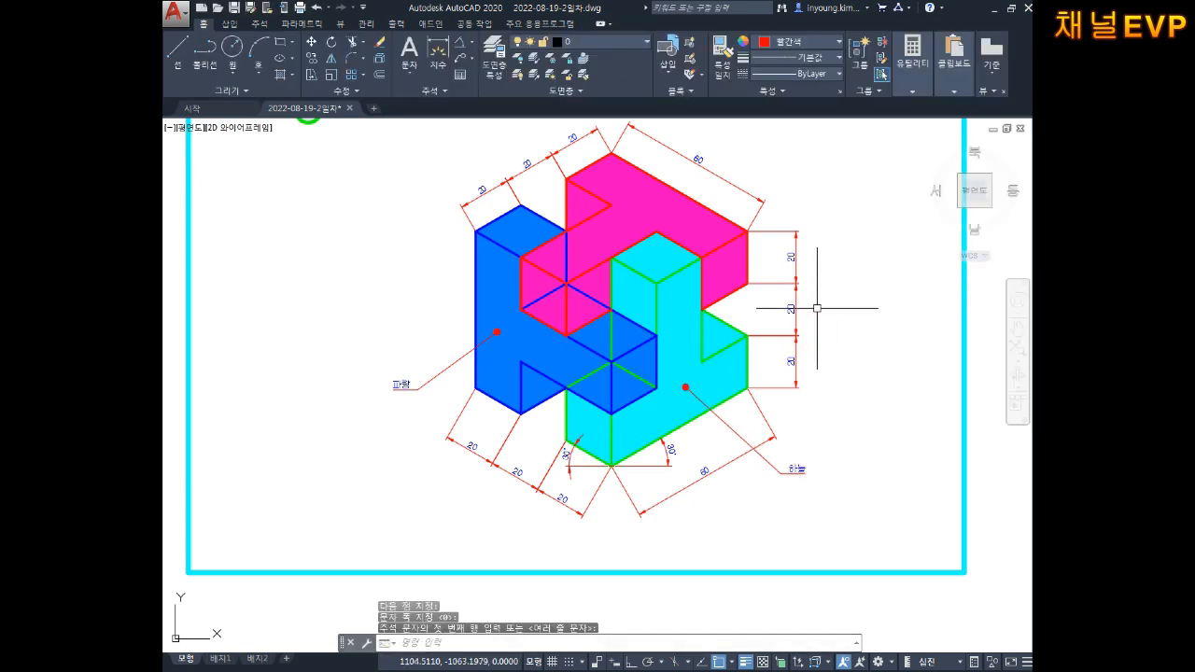
# Step: Add a quick leader from inside the pink block to the space above it, labelled "빨강"
pyautogui.moveTo(807, 270); pyautogui.dragTo(782, 370, button='middle')
pyautogui.press('space')
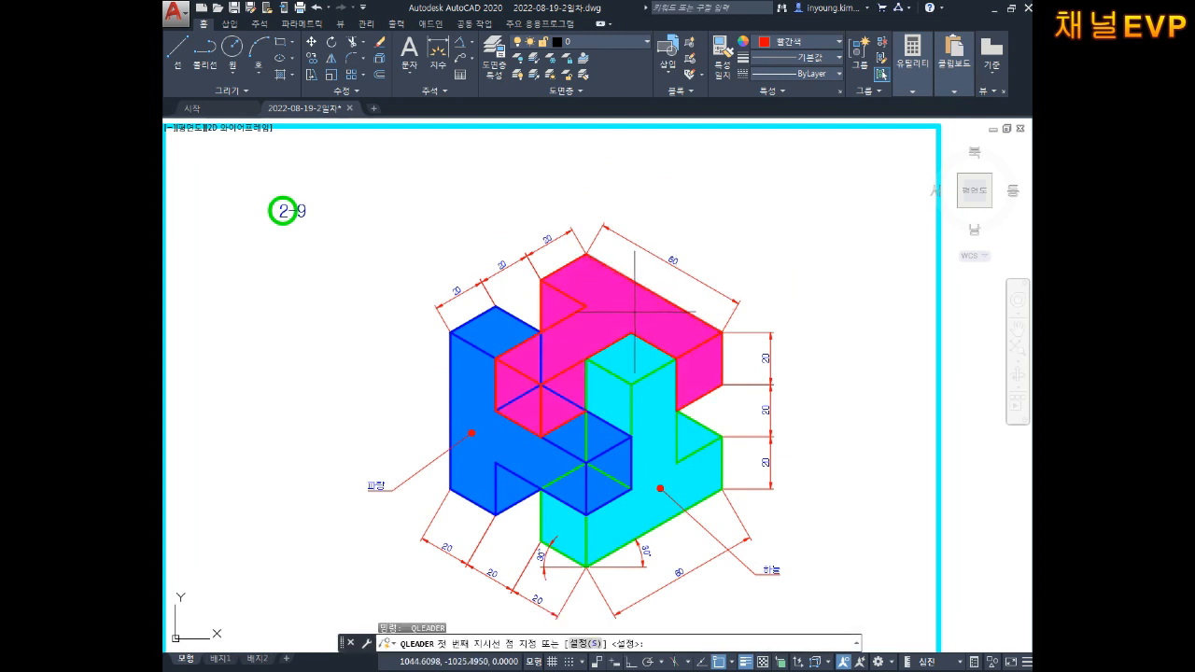
pyautogui.click(635, 311)
pyautogui.click(661, 208)
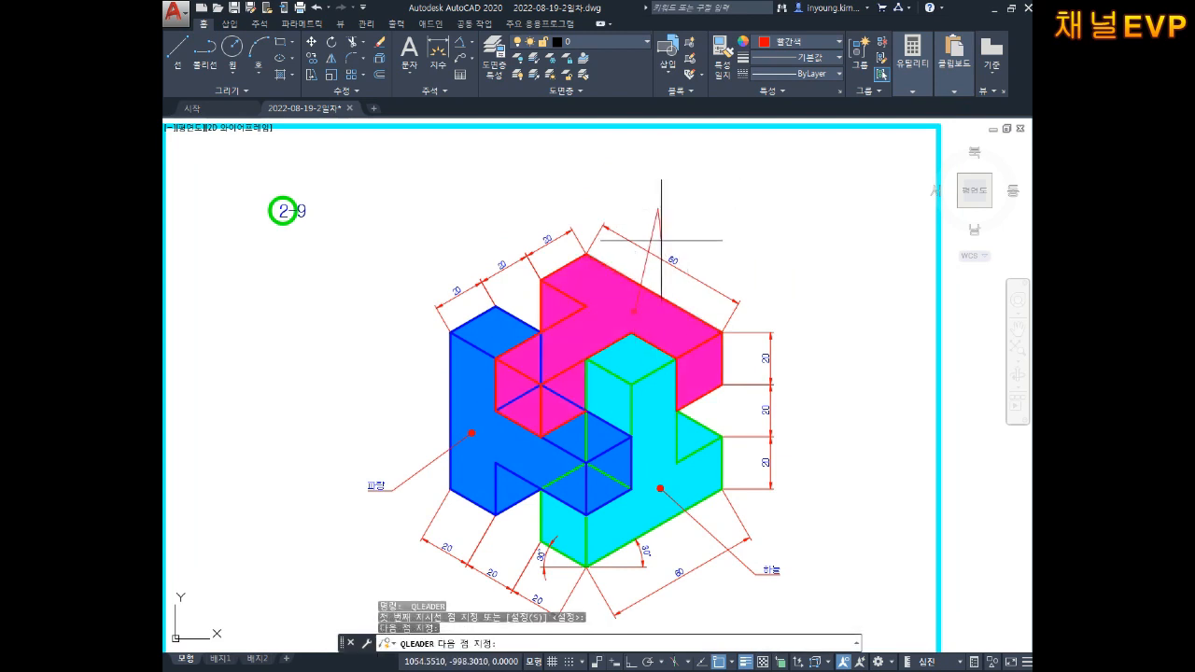
pyautogui.press('Return')
pyautogui.press('Return')
pyautogui.press('Return')
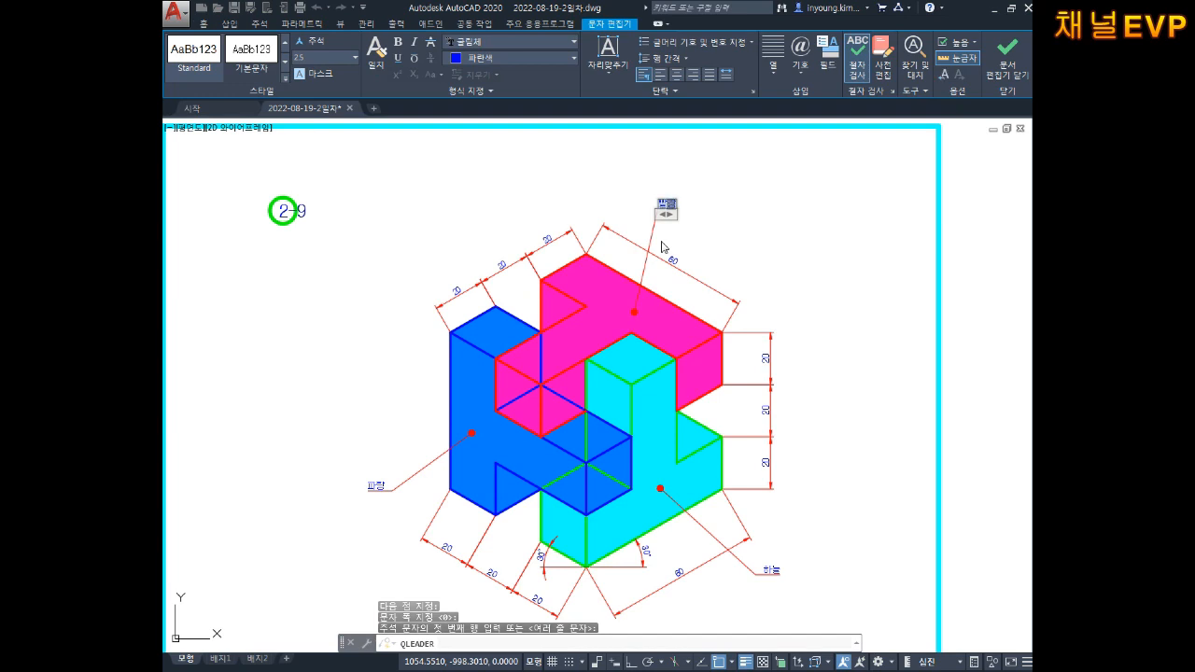
pyautogui.click(712, 215)
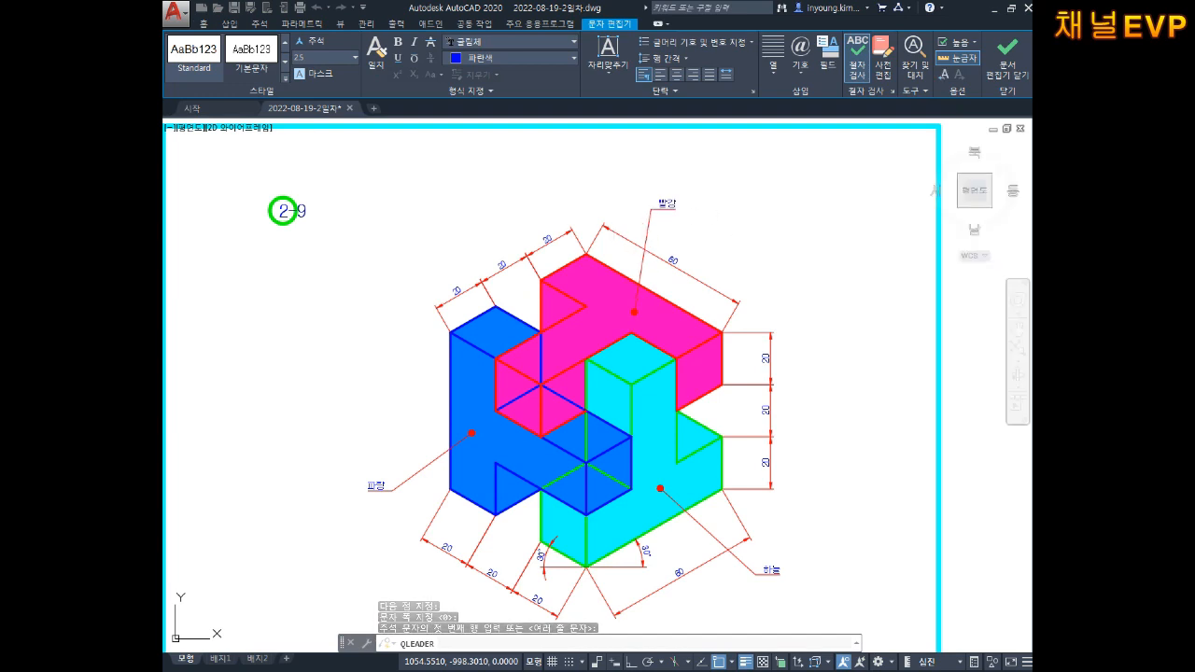
# Step: Leave the leader text and save the drawing
pyautogui.scroll(-3, 735, 258)
pyautogui.press('Escape')
pyautogui.press('Escape')
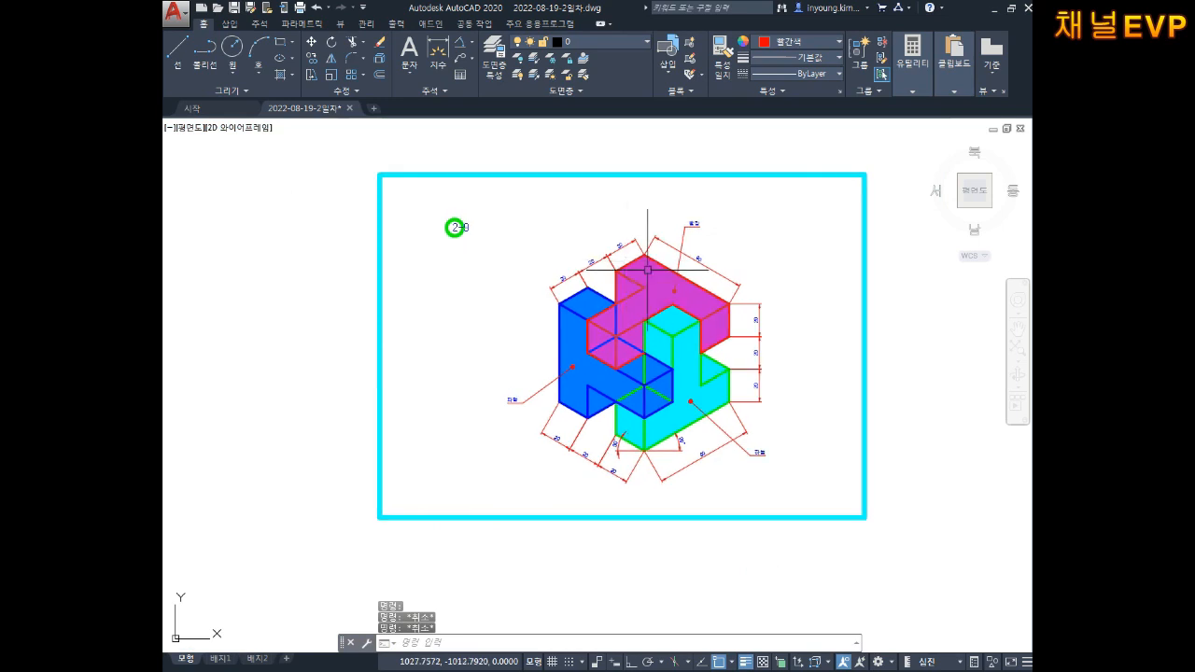
pyautogui.hotkey('ctrl', 's')
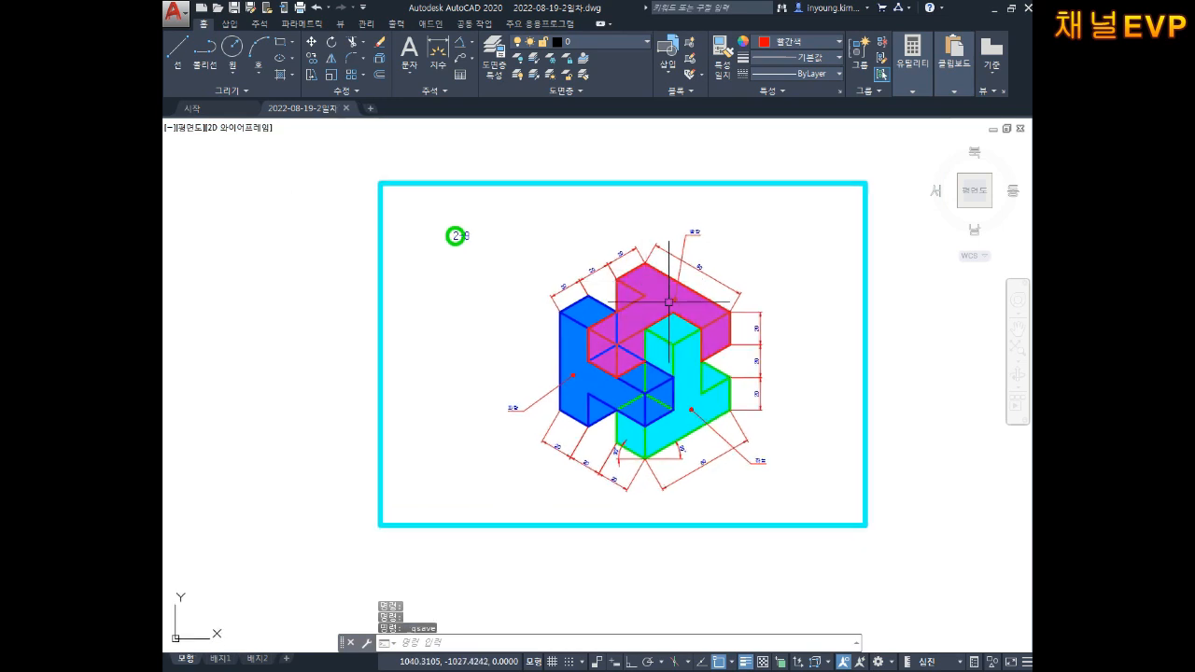
pyautogui.scroll(-3, 668, 302)
pyautogui.press('Escape')
pyautogui.press('Escape')
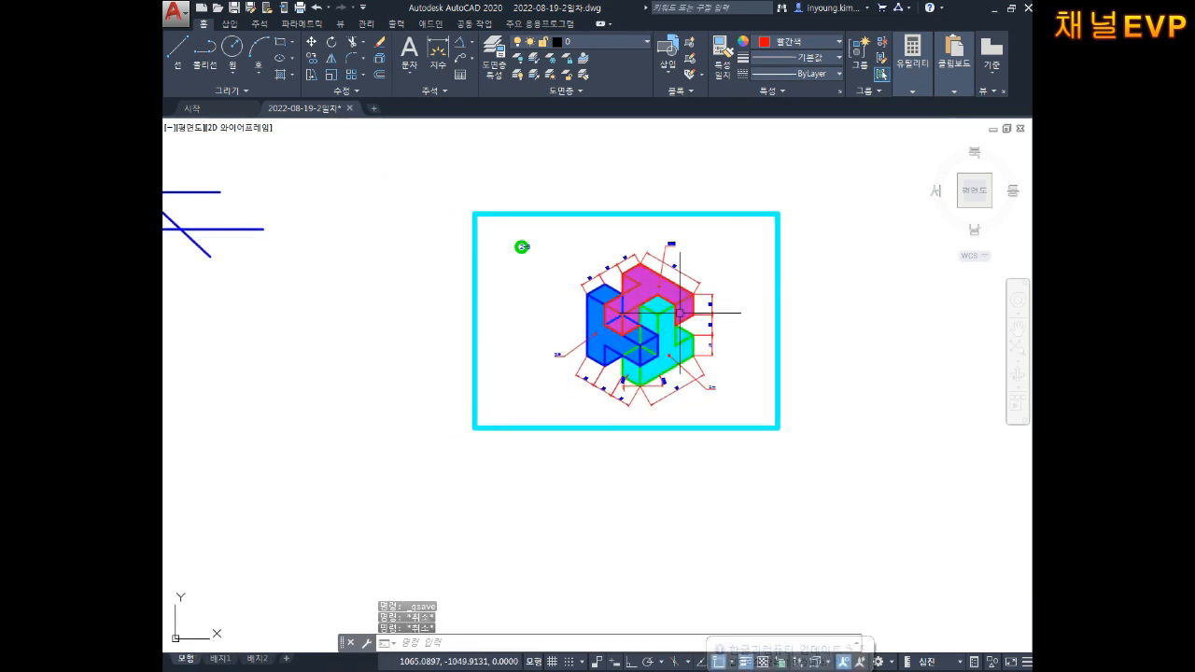
pyautogui.scroll(4, 669, 309)
pyautogui.scroll(-3, 667, 297)
pyautogui.press('Escape')
pyautogui.moveTo(667, 293); pyautogui.dragTo(657, 306, button='middle')
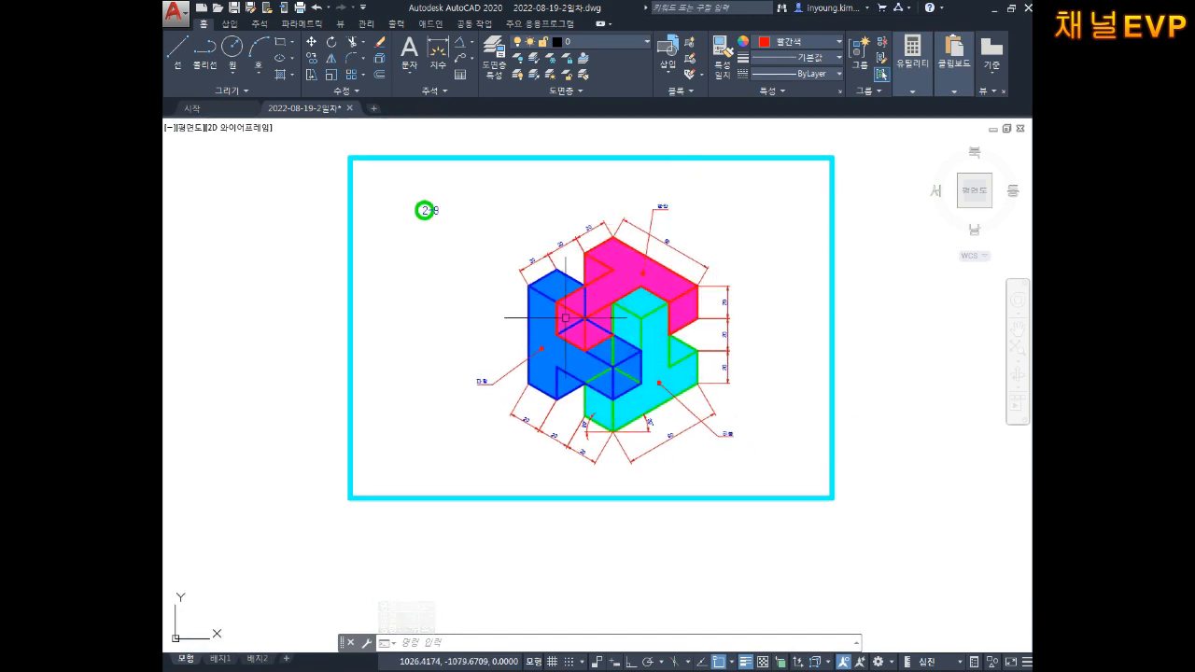
pyautogui.moveTo(711, 304); pyautogui.dragTo(666, 297, button='middle')
pyautogui.scroll(-2, 644, 302)
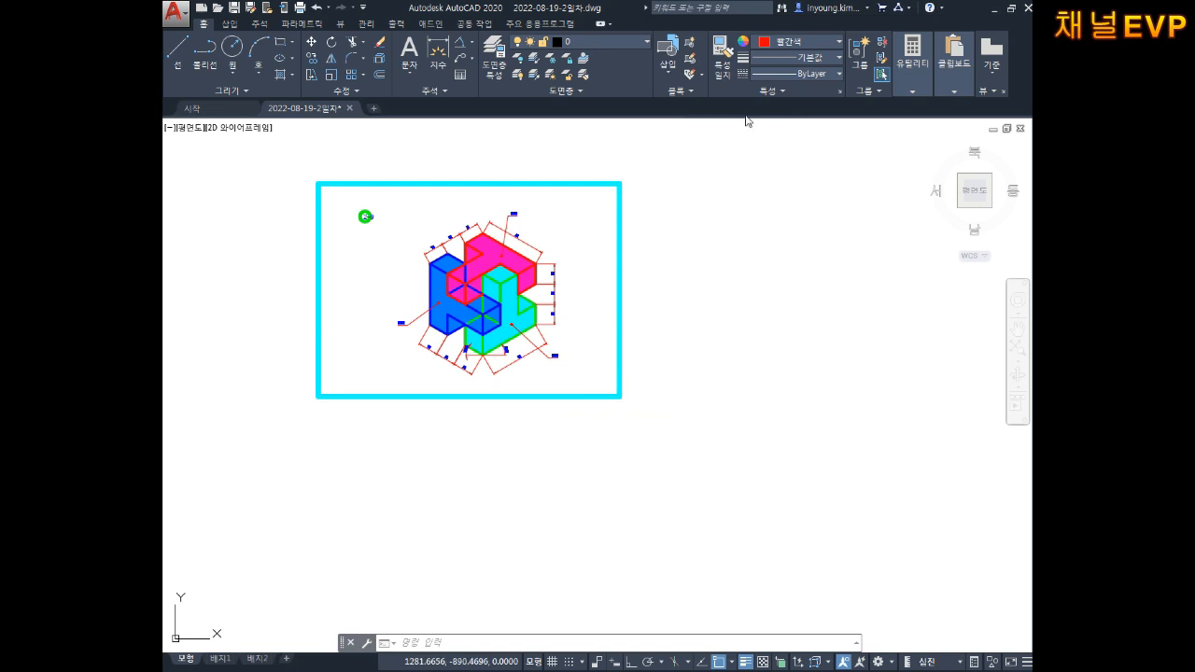
# Step: Clear any active command and set the current object colour to green (초록색)
pyautogui.press('Escape')
pyautogui.press('Escape')
pyautogui.press('Escape')
pyautogui.click(790, 43)
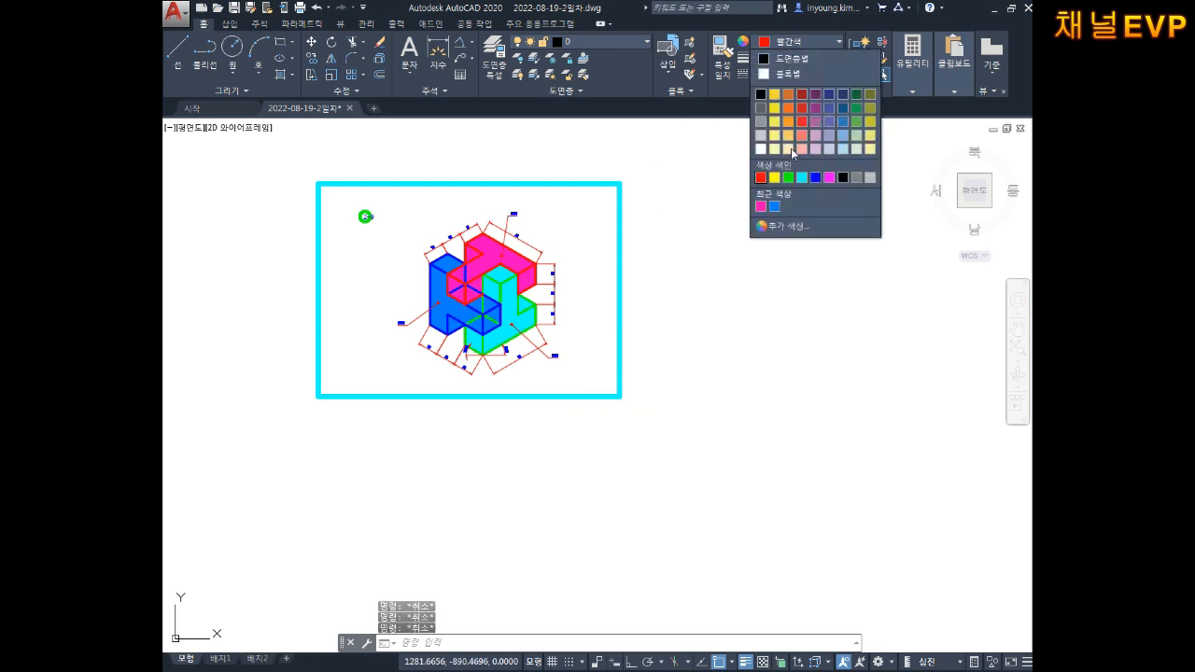
pyautogui.click(789, 178)
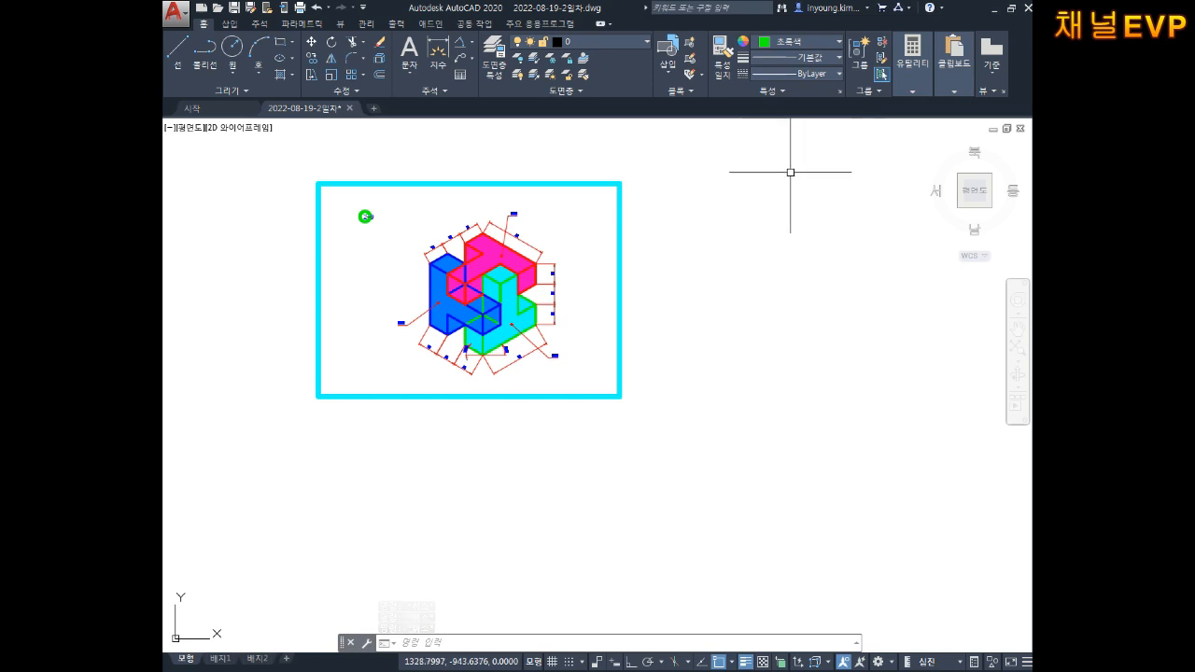
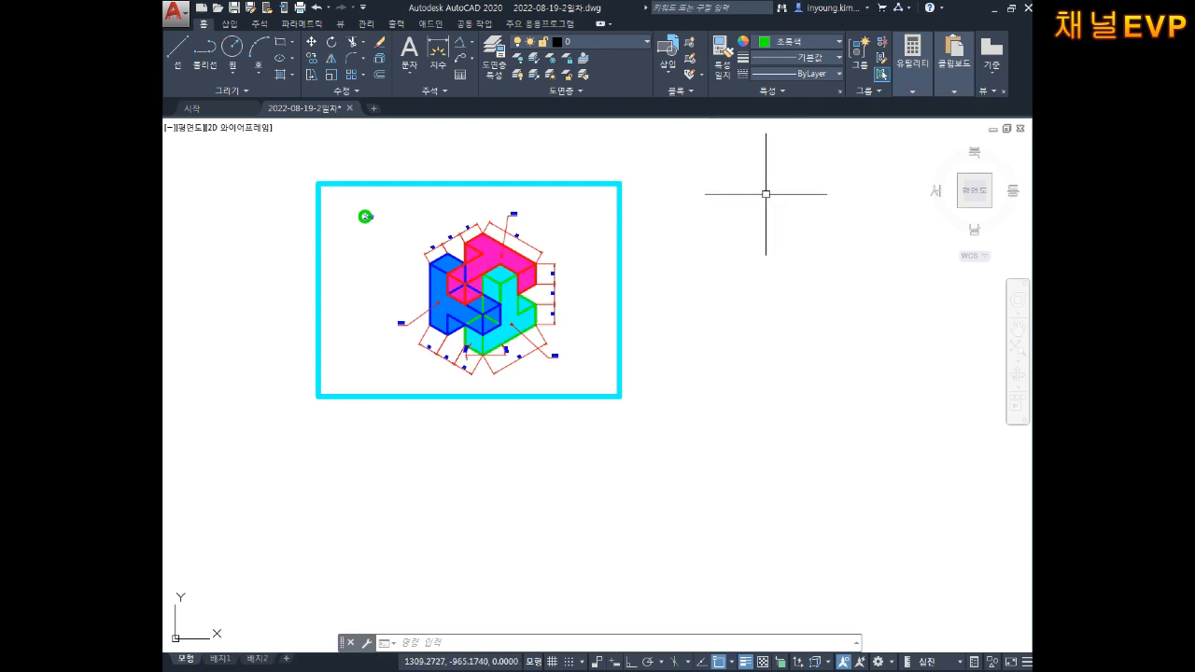
pyautogui.moveTo(792, 187); pyautogui.dragTo(757, 211, button='middle')
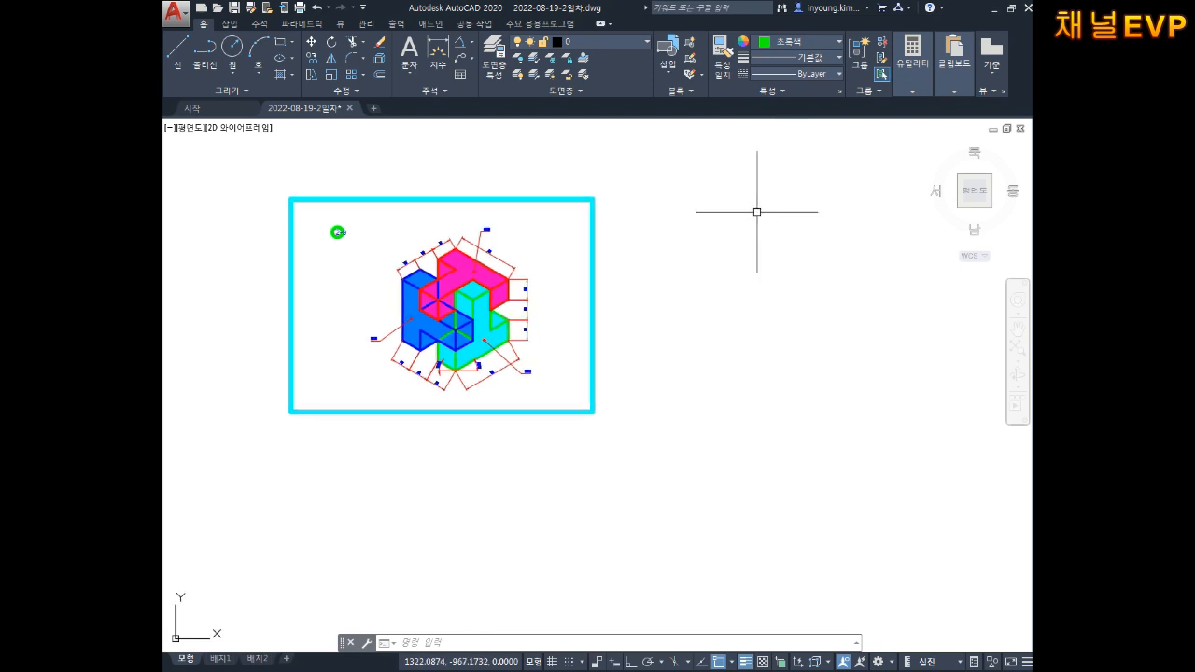
pyautogui.moveTo(800, 147); pyautogui.dragTo(783, 171, button='middle')
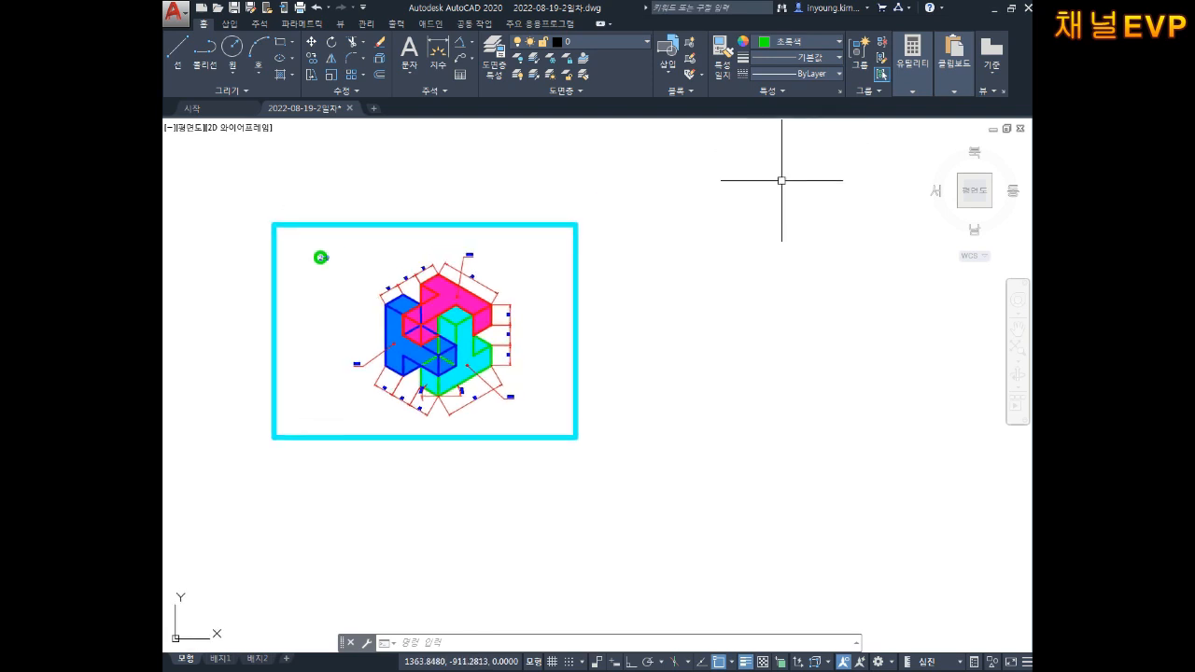
# Step: Set the current object colour to blue (파란색) and the lineweight to 0.35 mm
pyautogui.click(790, 44)
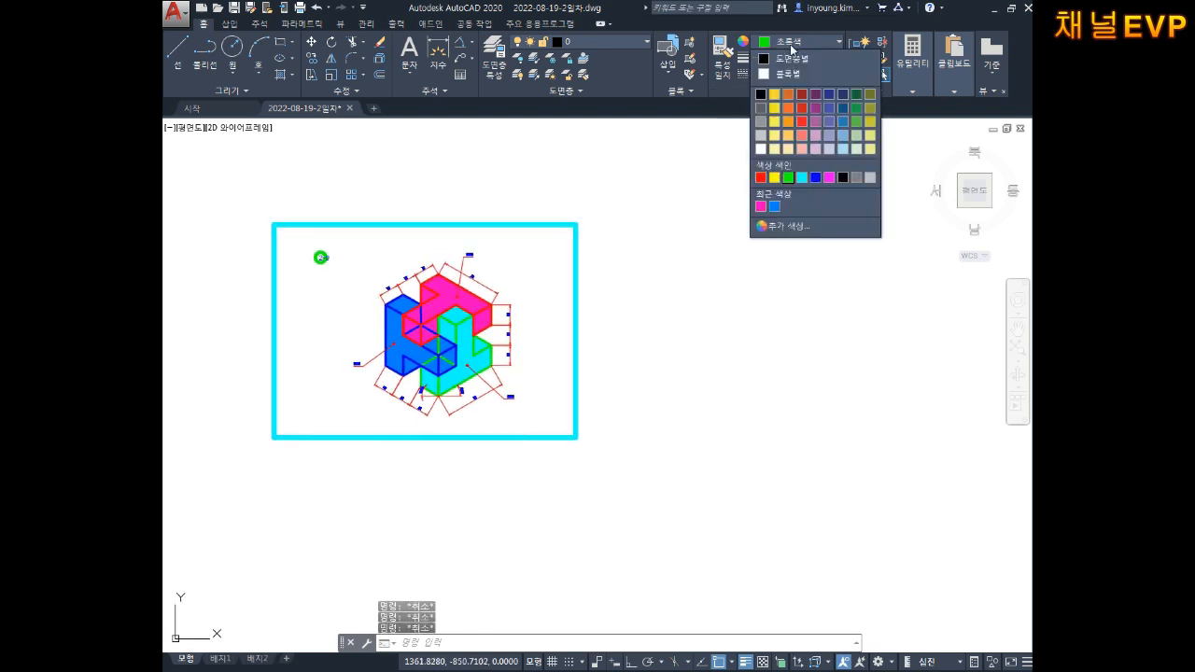
pyautogui.click(817, 178)
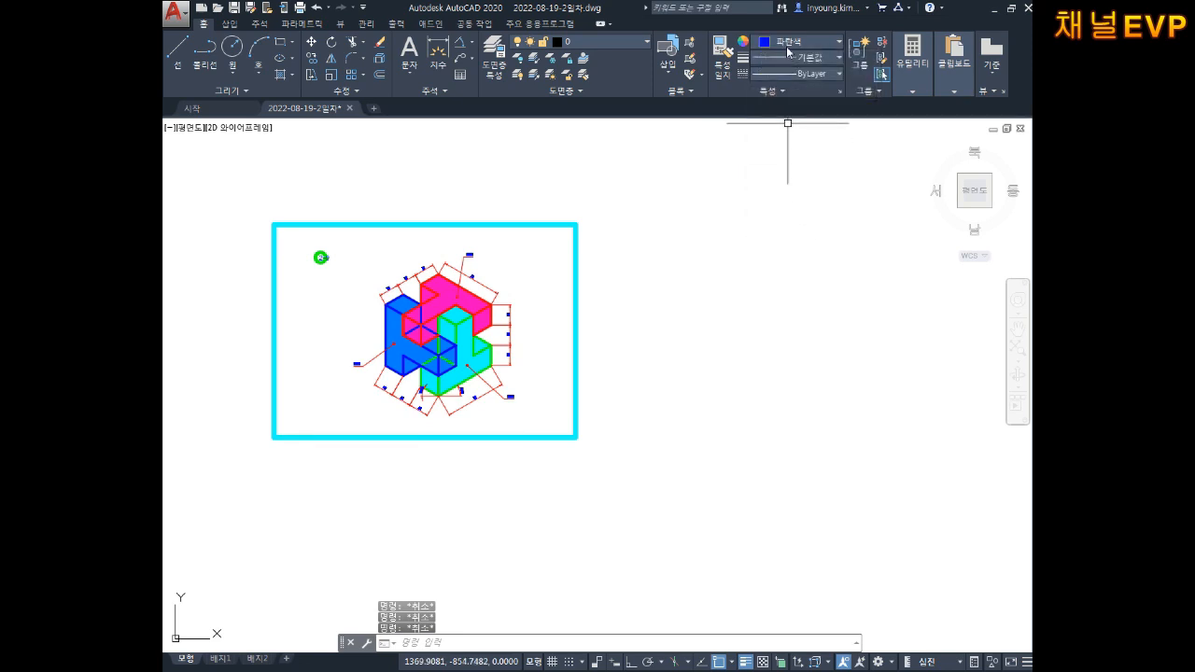
pyautogui.click(798, 58)
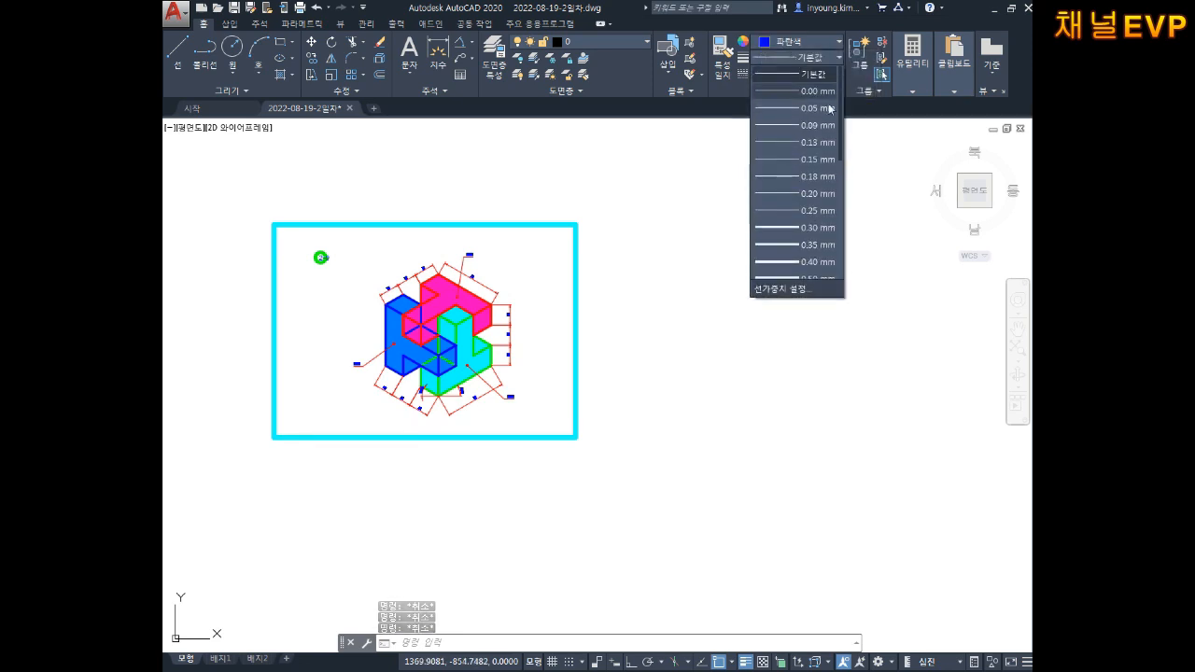
pyautogui.click(812, 245)
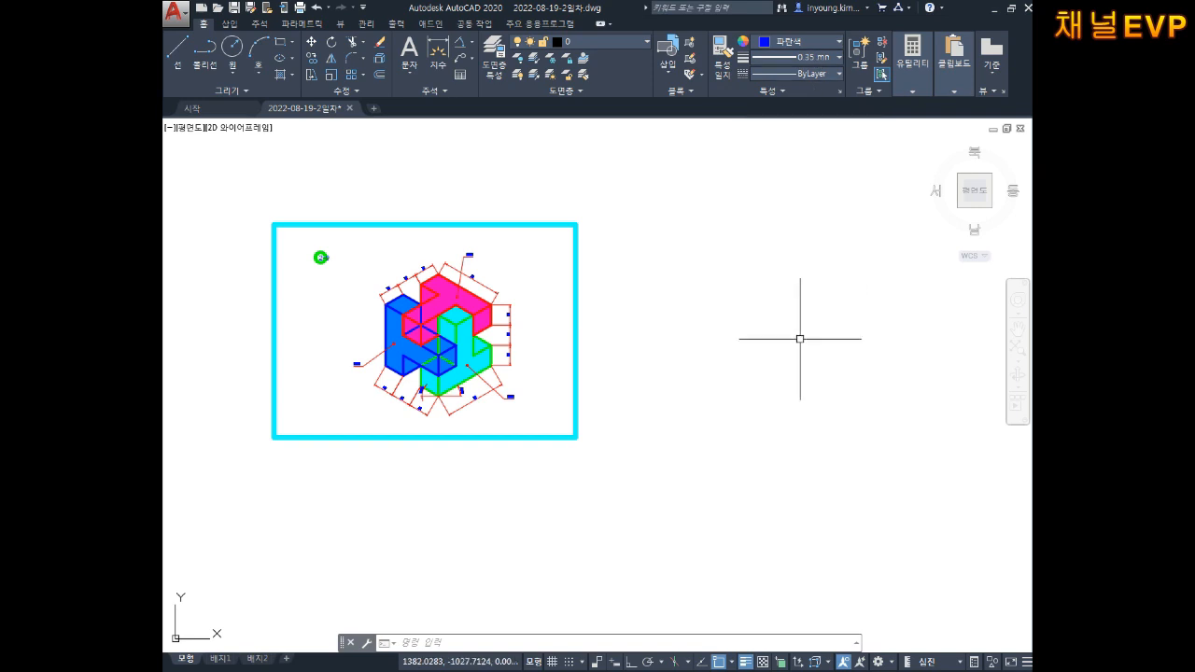
pyautogui.moveTo(787, 354); pyautogui.dragTo(776, 353, button='middle')
pyautogui.press('Escape')
pyautogui.write('ㅊ')
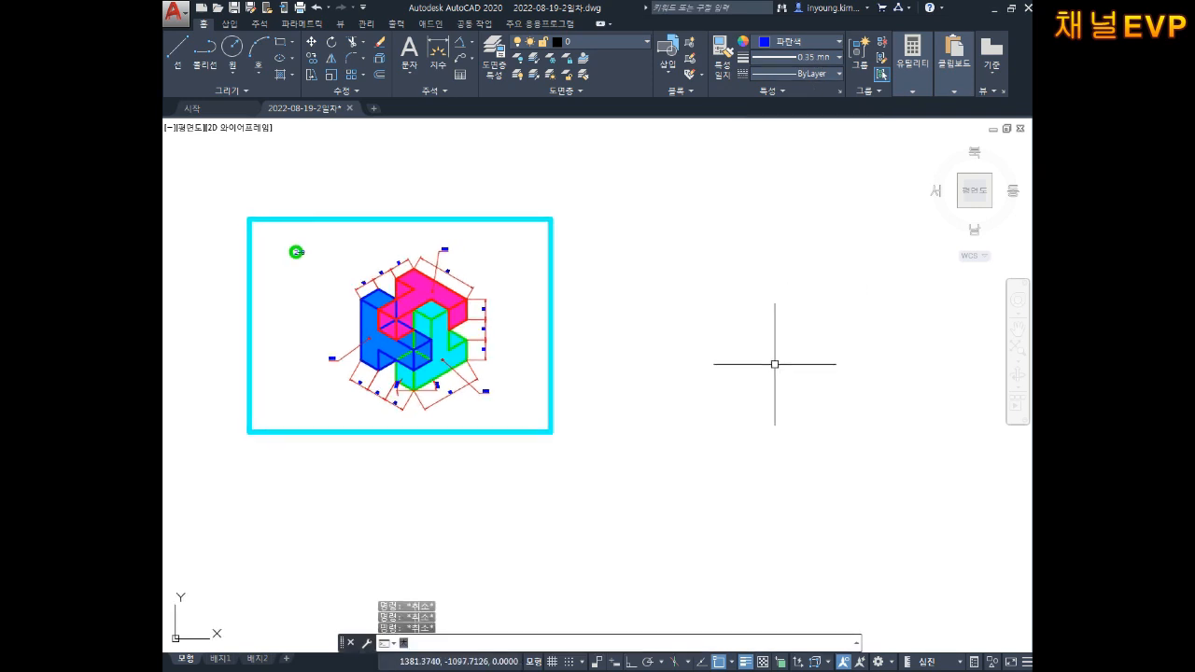
pyautogui.press('Return')
pyautogui.click(695, 339)
pyautogui.press('Escape')
pyautogui.press('Escape')
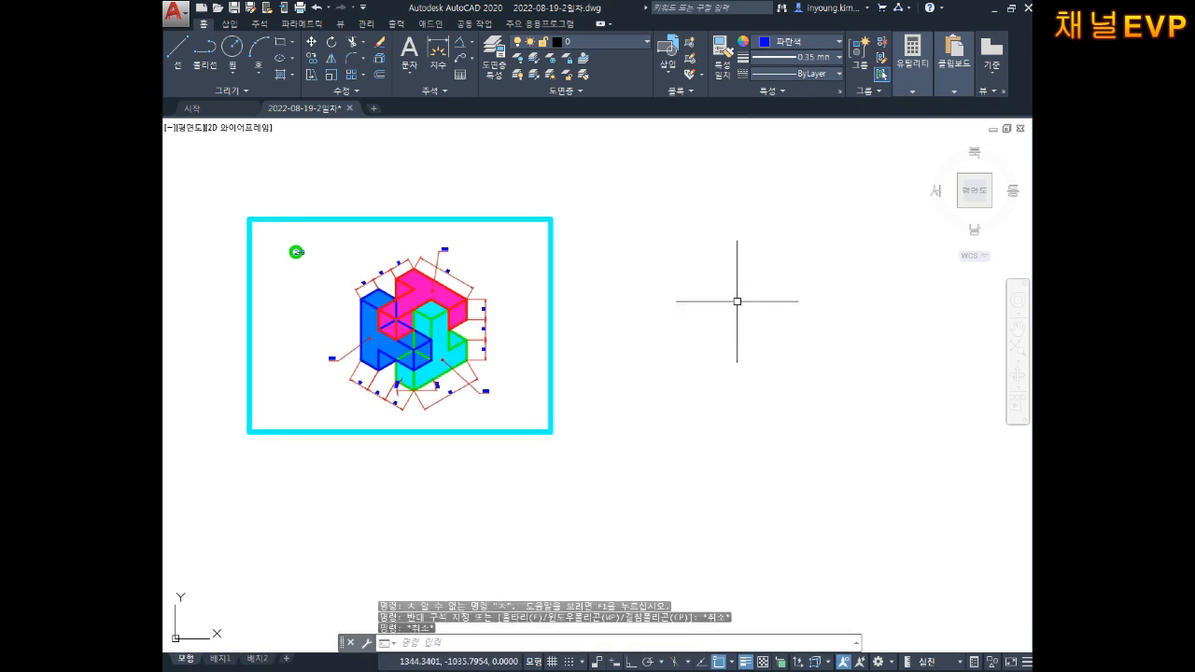
# Step: Draw a circle with a diameter of 20 in the empty space to the right of the framed drawing
pyautogui.press('Hangul')
pyautogui.press('Escape')
pyautogui.press('Return')
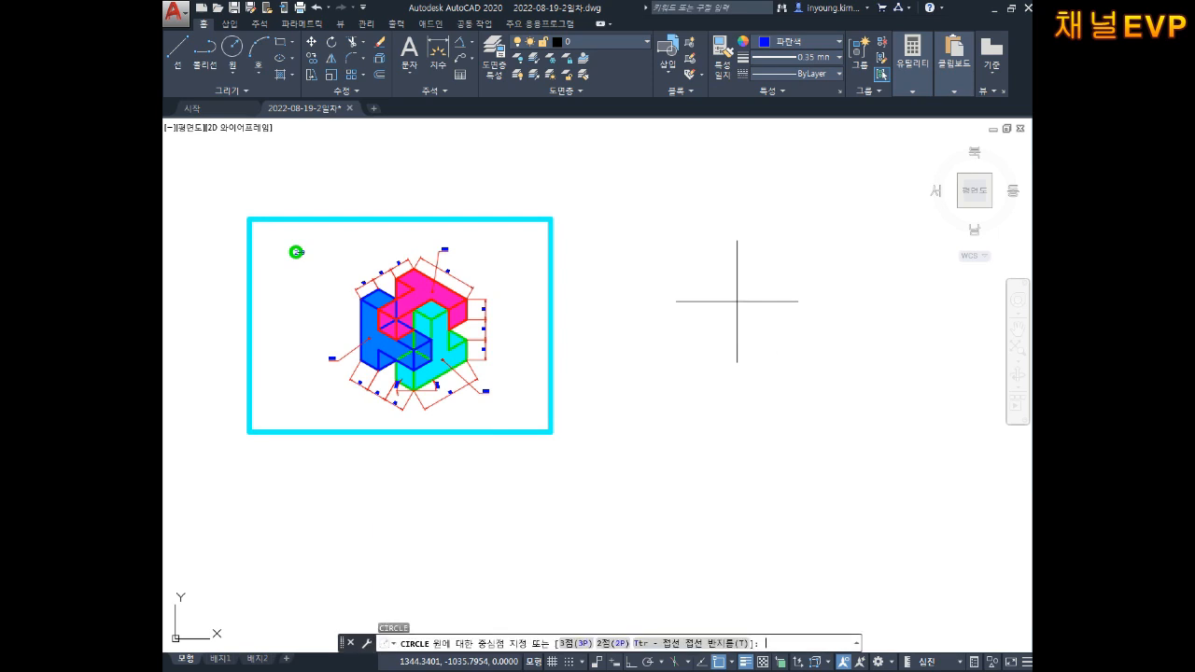
pyautogui.click(691, 380)
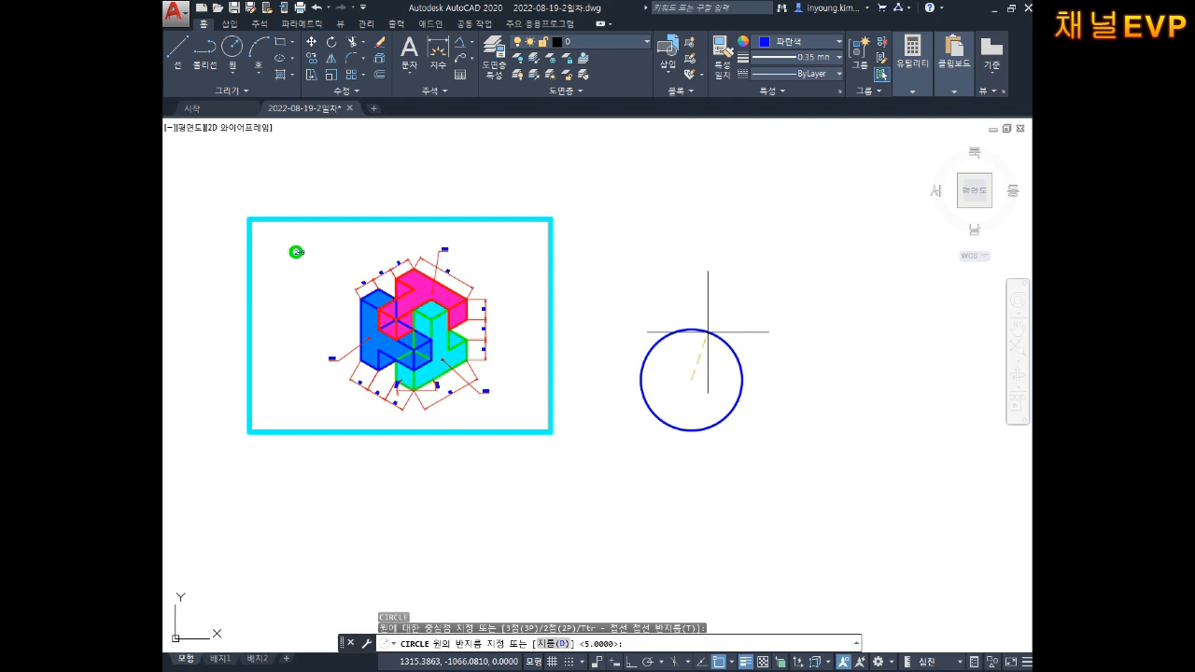
pyautogui.press('Return')
pyautogui.press('Escape')
pyautogui.press('Escape')
pyautogui.press('Escape')
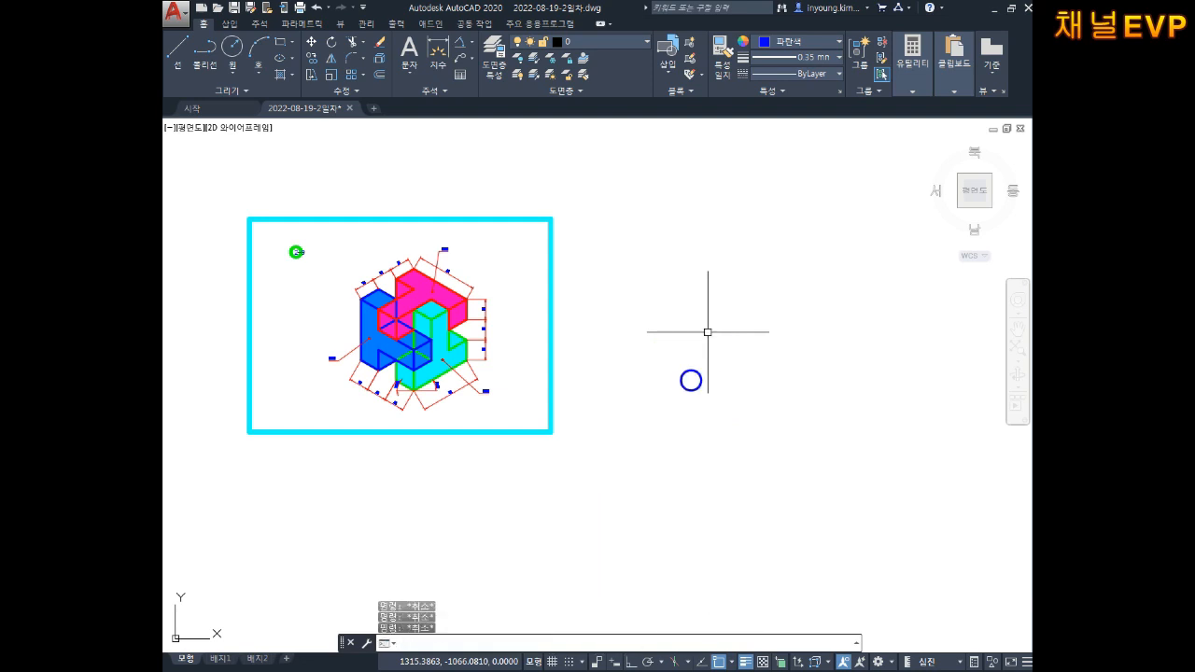
# Step: Add a diameter dimension to the new circle, with its text outside the circle's upper right
pyautogui.scroll(4, 693, 413)
pyautogui.scroll(2, 687, 338)
pyautogui.moveTo(661, 361)
pyautogui.mouseDown(button='middle')
pyautogui.moveTo(641, 363)
pyautogui.moveTo(679, 365)
pyautogui.mouseUp(button='middle')
pyautogui.scroll(-1, 663, 369)
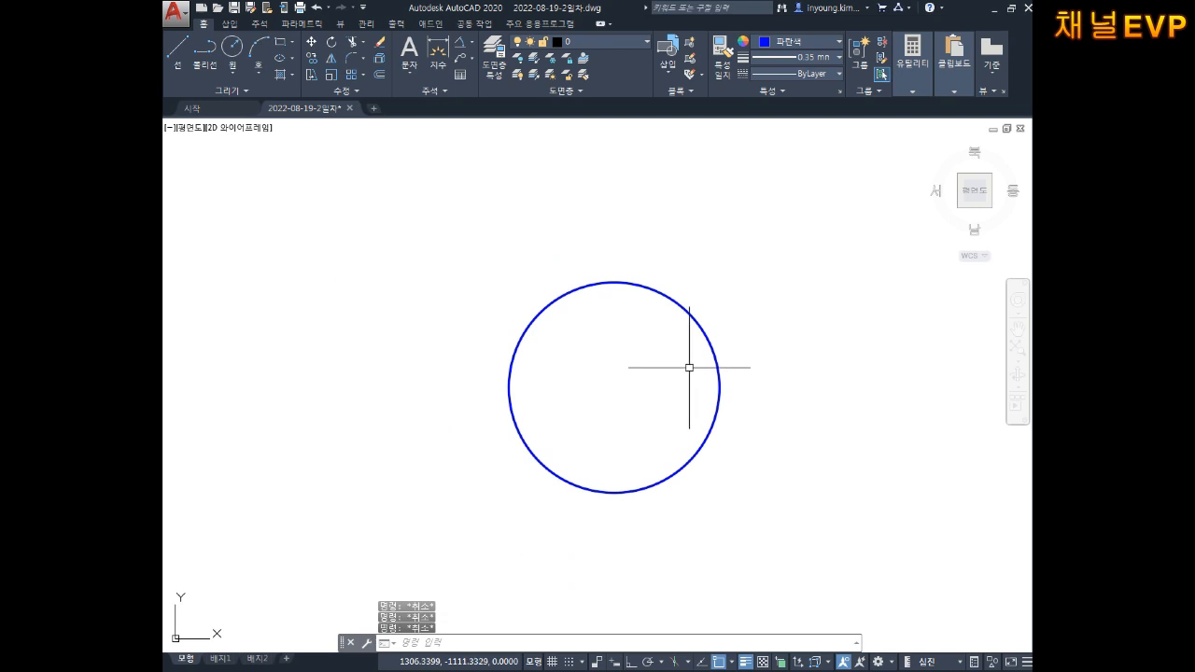
pyautogui.write('DDI')
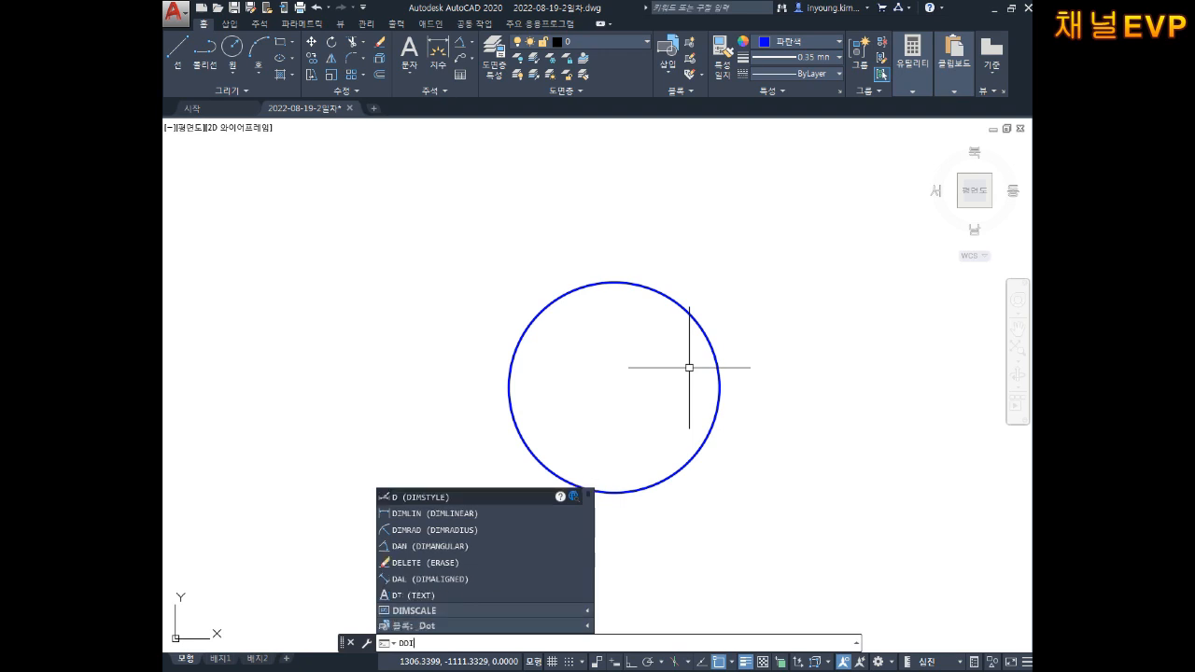
pyautogui.press('Return')
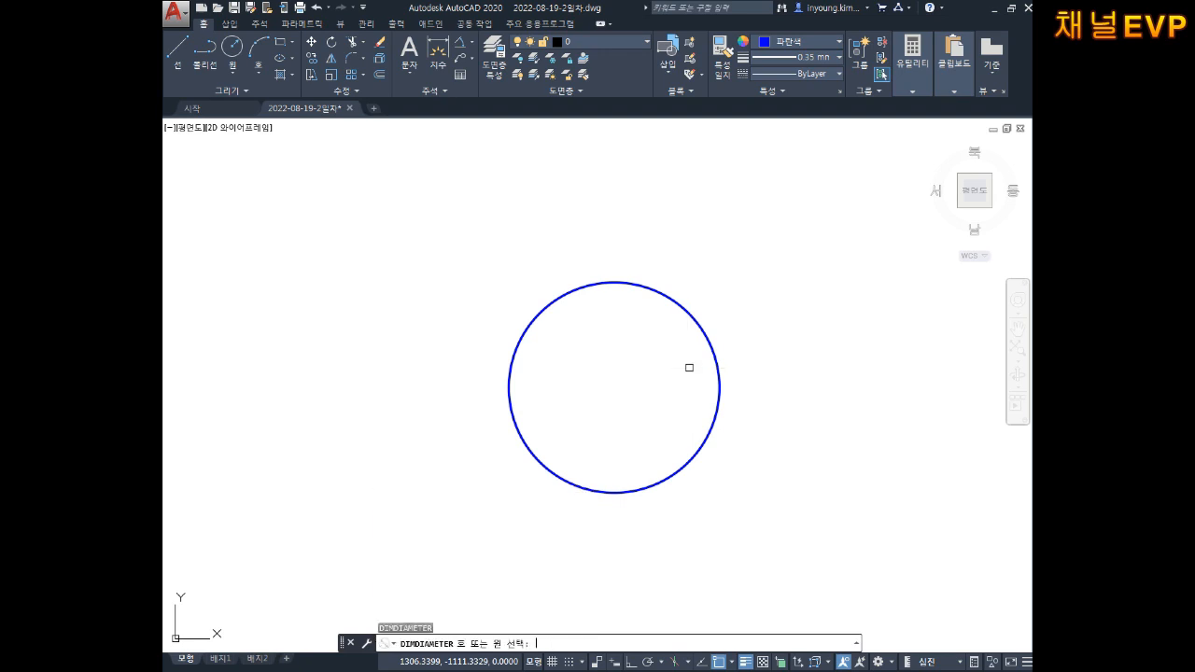
pyautogui.click(673, 291)
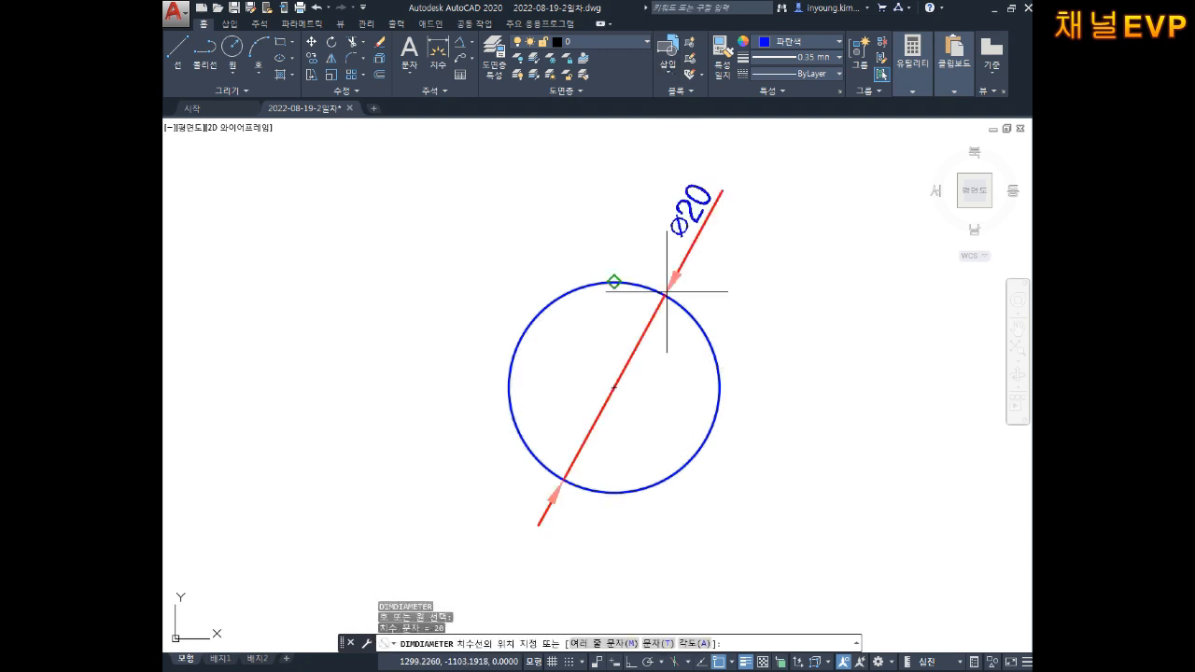
pyautogui.click(758, 285)
pyautogui.press('Escape')
pyautogui.press('Escape')
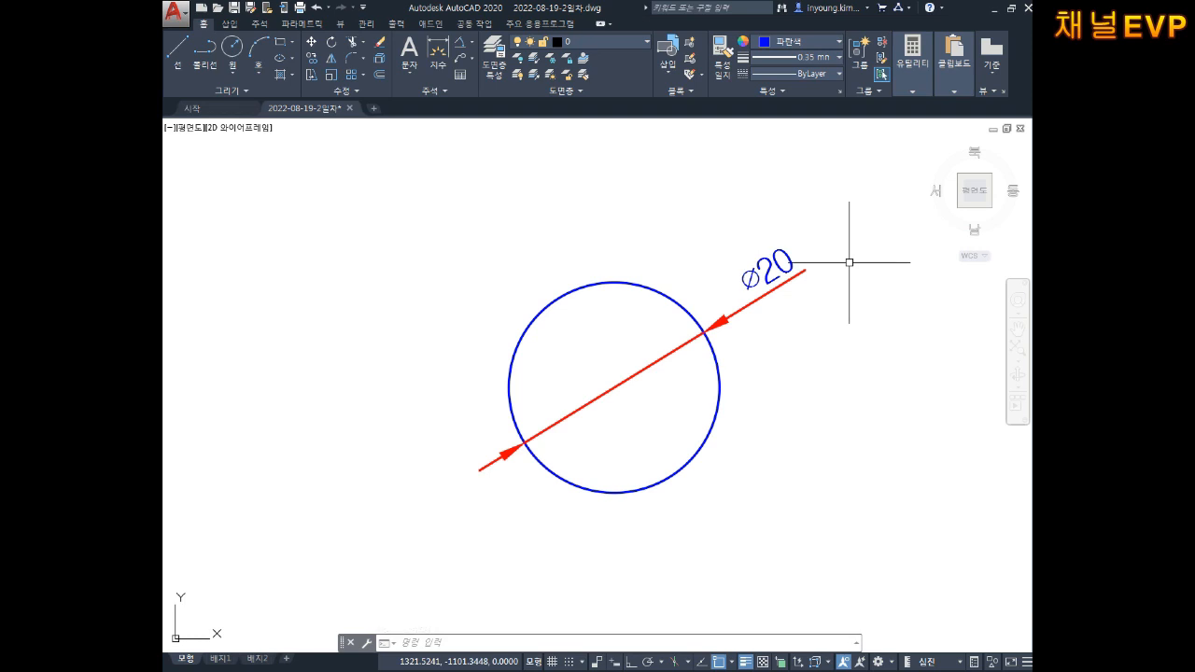
# Step: Delete the circle's diameter dimension
pyautogui.click(830, 198)
pyautogui.click(772, 326)
pyautogui.press('Delete')
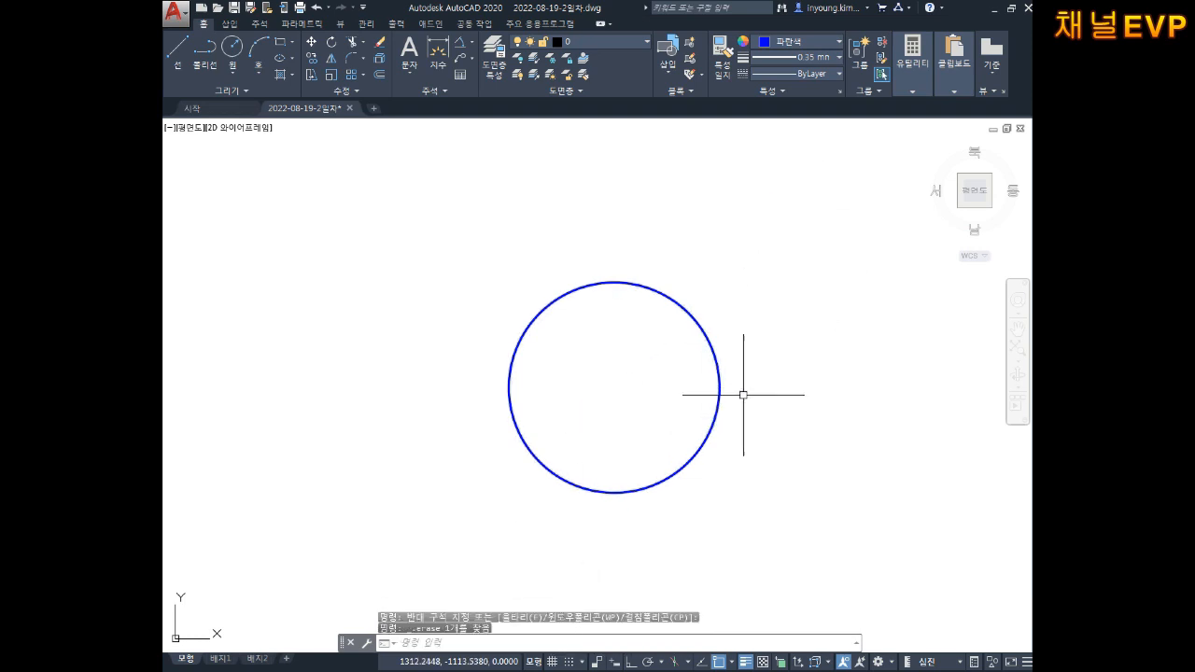
# Step: Switch to Notepad and add the note lines "파이20 그리기 완성", "중심선 그린다." and "1점쇄선"
pyautogui.hotkey('alt', 'Tab')
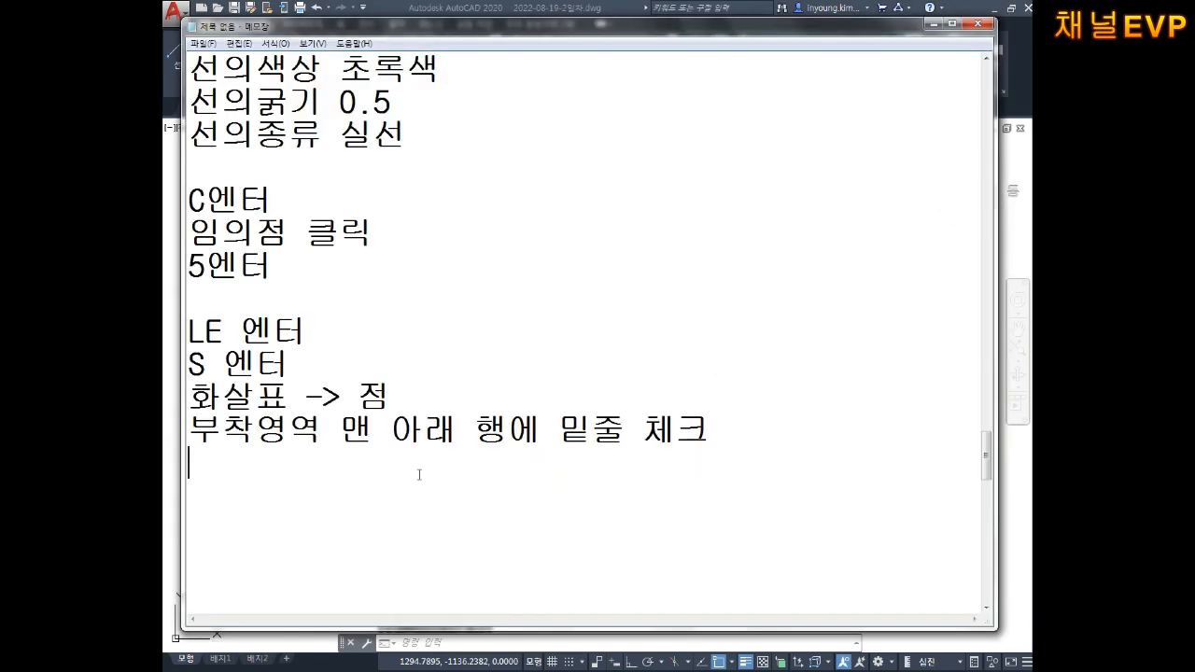
pyautogui.write('파이20 그리기 완ㅅㅓㅇ')
pyautogui.press('Return')
pyautogui.write('중')
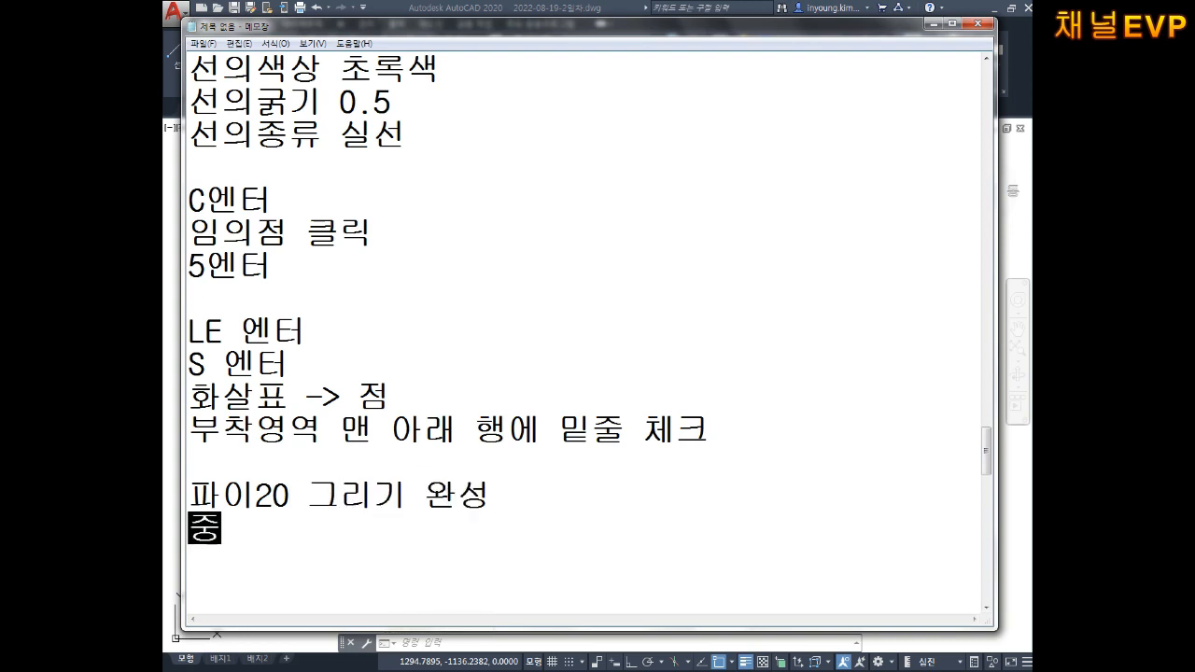
pyautogui.write('심ㅅ 그린다.')
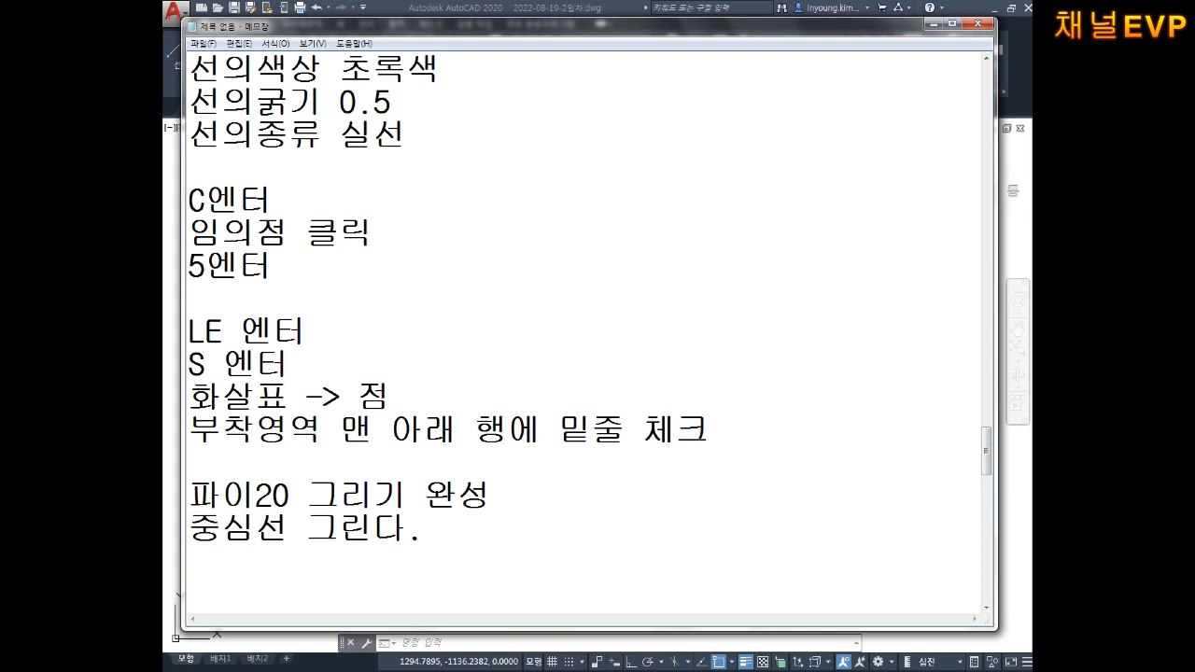
pyautogui.write('조')
pyautogui.write('쇄선')
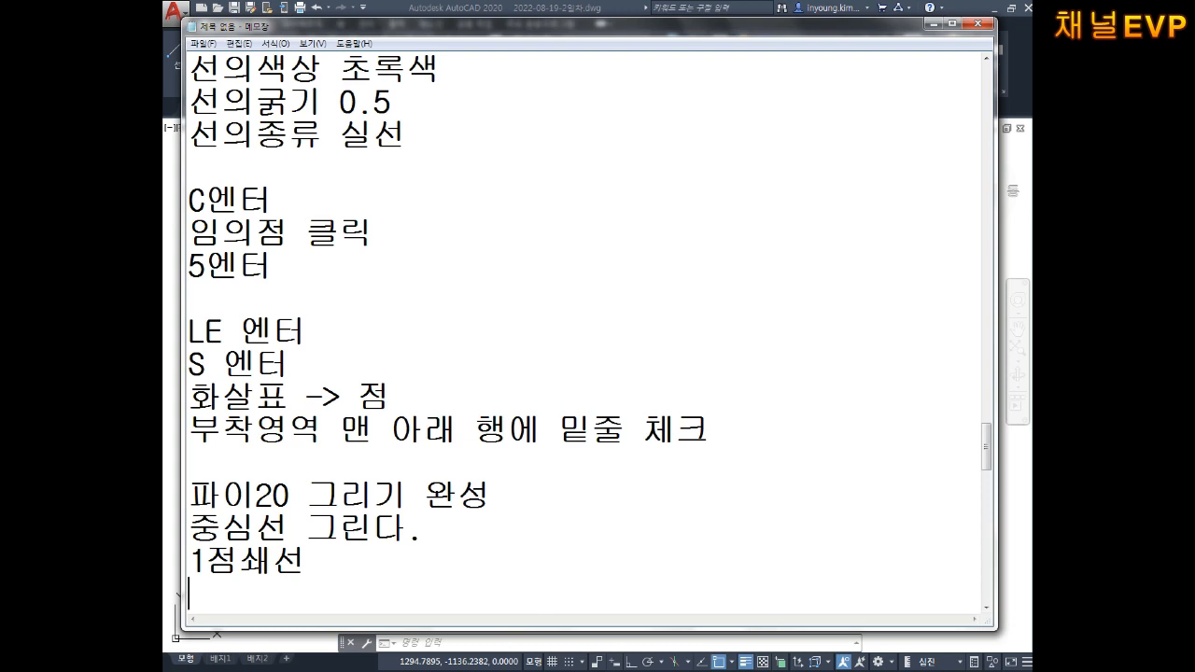
# Step: Add the note line "원기준에 바깥쪽 2~3mm 선을 늘린다." followed by a blank line
pyautogui.press('Return')
pyautogui.write('워')
pyautogui.write('기준에 ')
pyautogui.write('ㅂ')
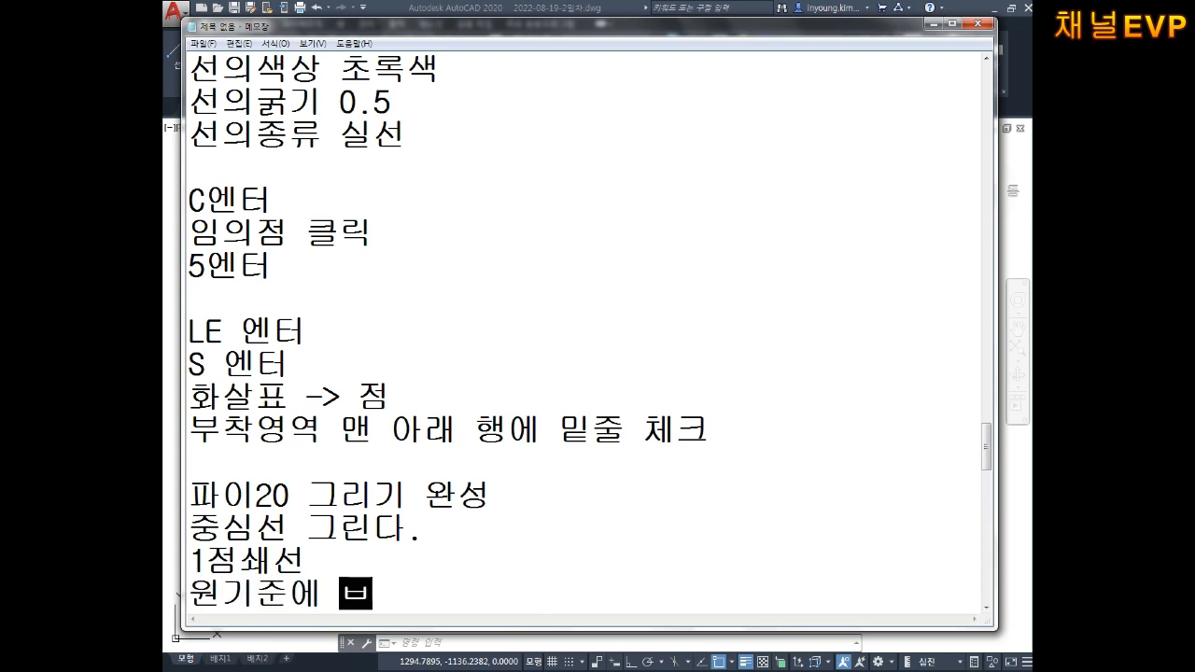
pyautogui.write('깥쪼')
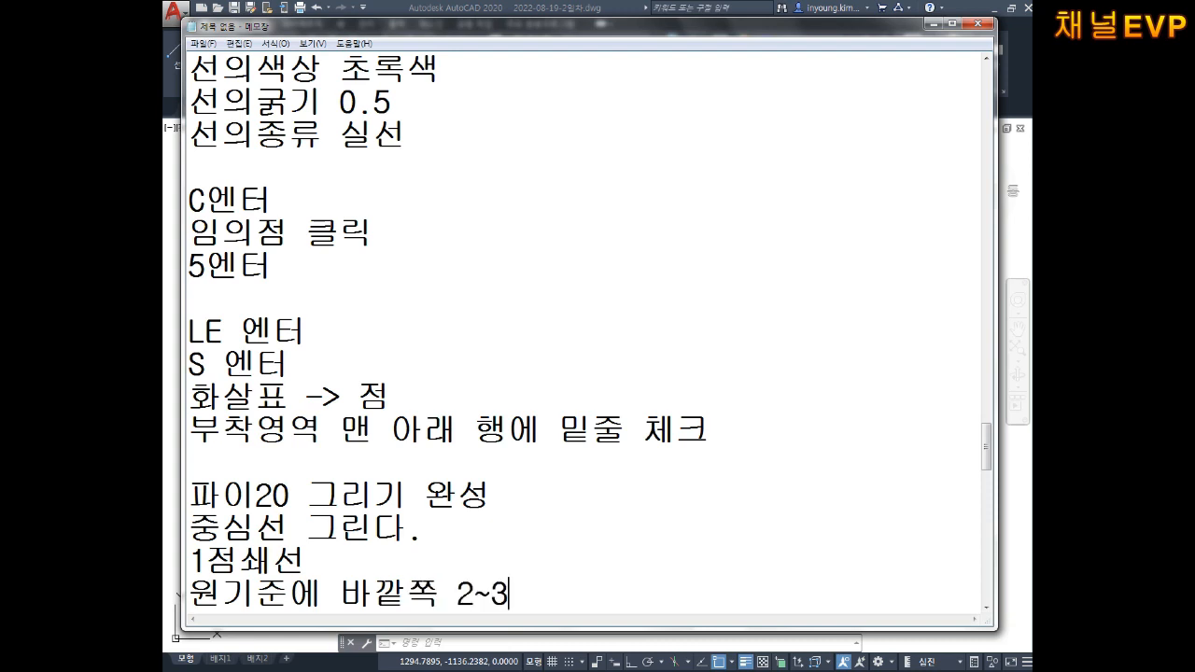
pyautogui.write(' 2~3MM')
pyautogui.press('BackSpace')
pyautogui.press('BackSpace')
pyautogui.write('mm ㄴ이 ㄴ')
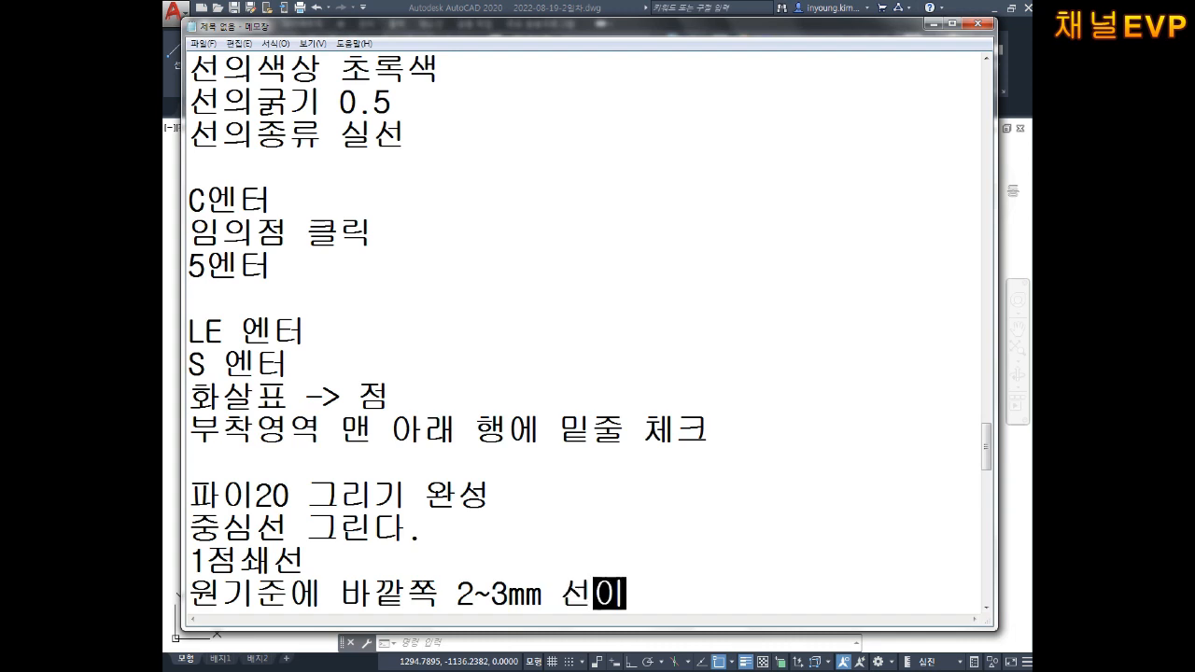
pyautogui.press('BackSpace')
pyautogui.press('BackSpace')
pyautogui.press('BackSpace')
pyautogui.write('을 늘린ㄷ')
pyautogui.write('ㅏ.')
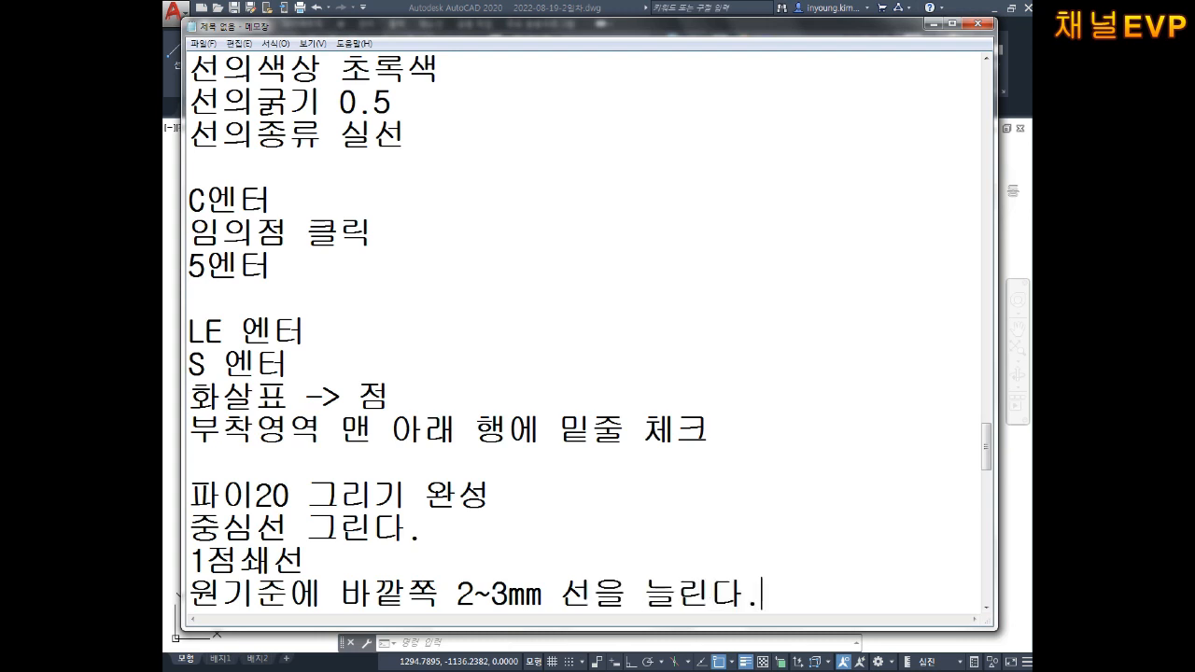
pyautogui.press('Return')
pyautogui.press('Return')
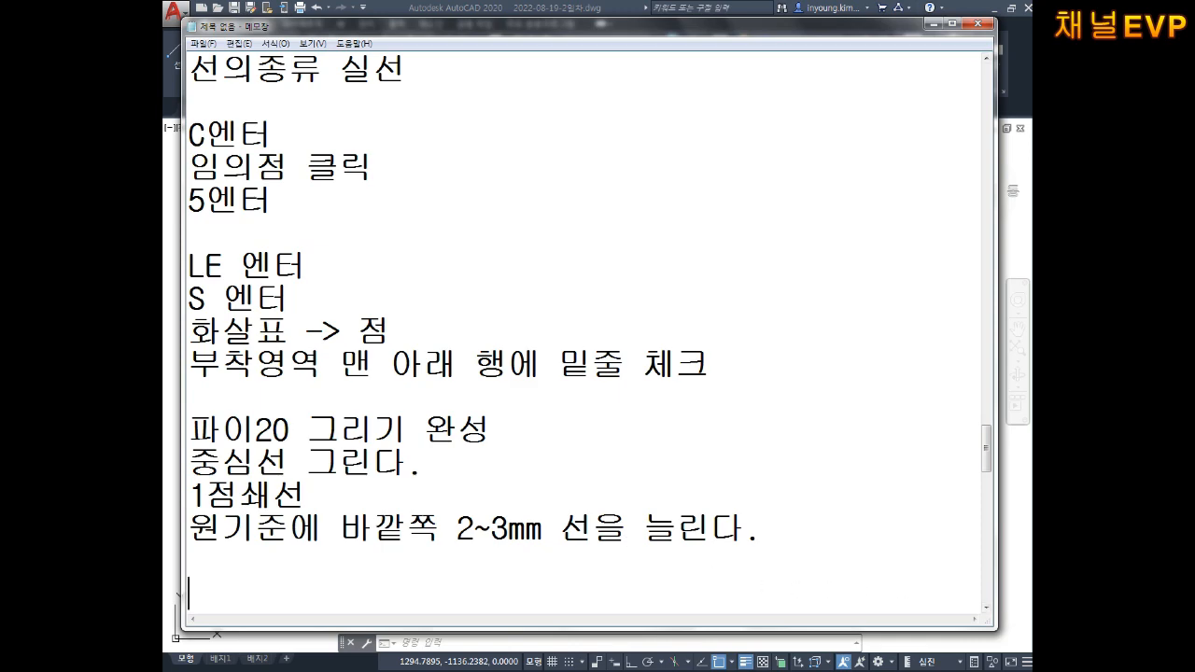
# Step: Switch back to AutoCAD and draw a vertical line from the circle's top quadrant to its bottom quadrant
pyautogui.press('super+d')
pyautogui.press('super+d')
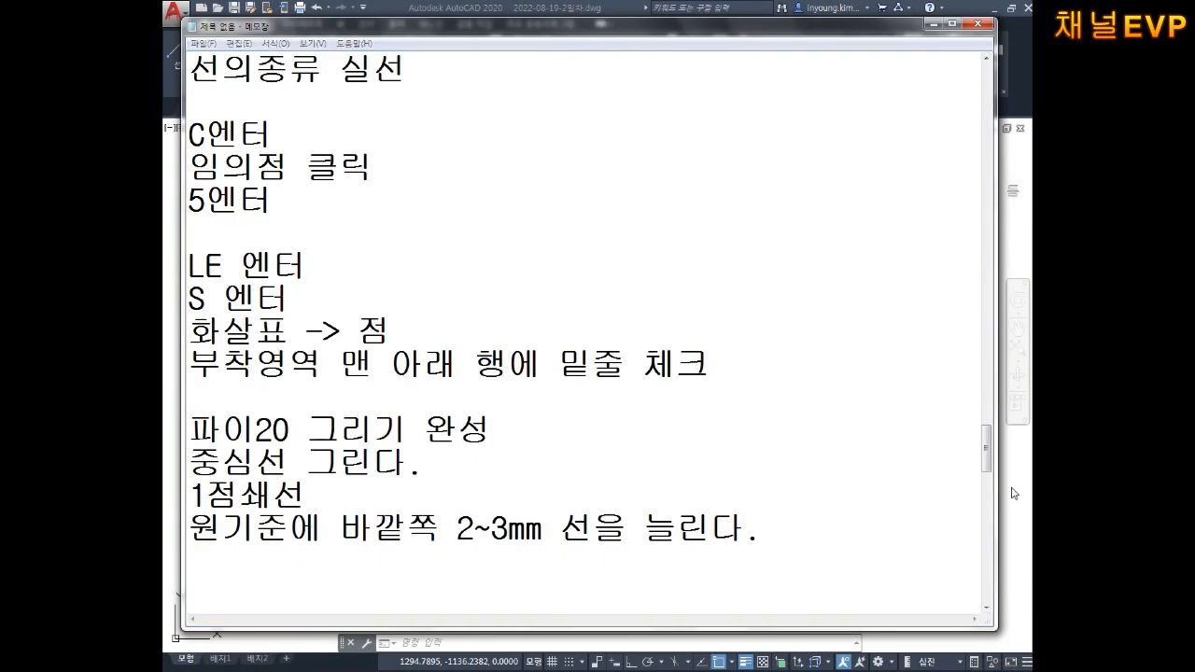
pyautogui.click(1006, 486)
pyautogui.press('Escape')
pyautogui.press('Escape')
pyautogui.press('Escape')
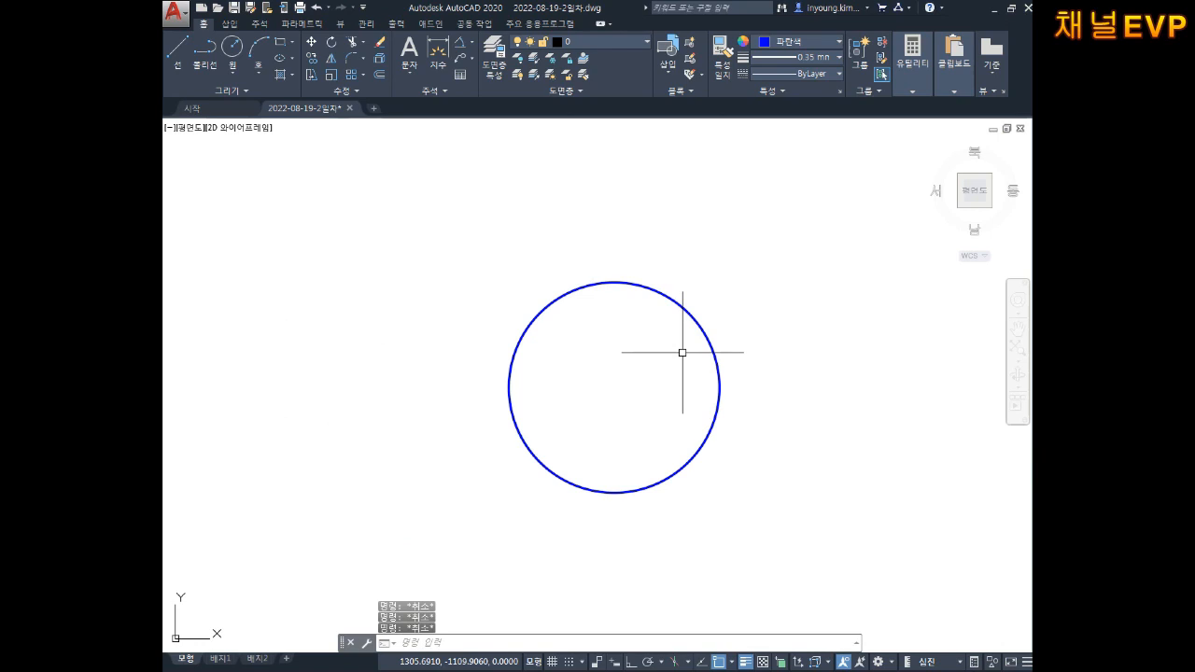
pyautogui.write('l')
pyautogui.press('Return')
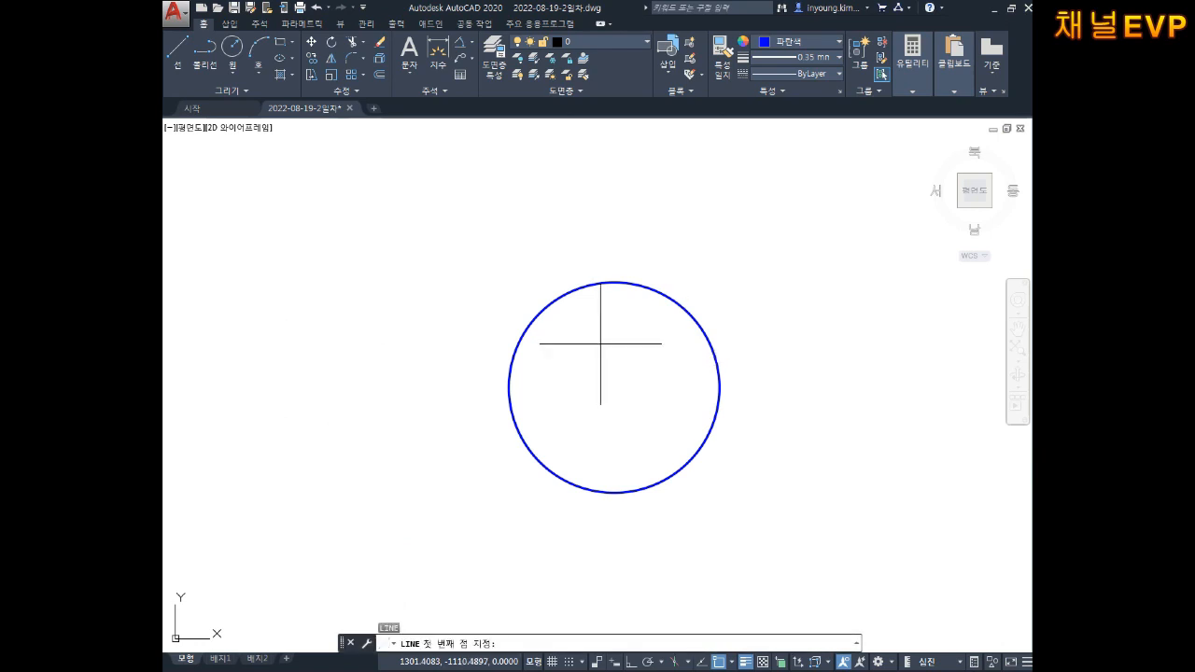
pyautogui.click(614, 282)
pyautogui.click(613, 492)
pyautogui.press('Return')
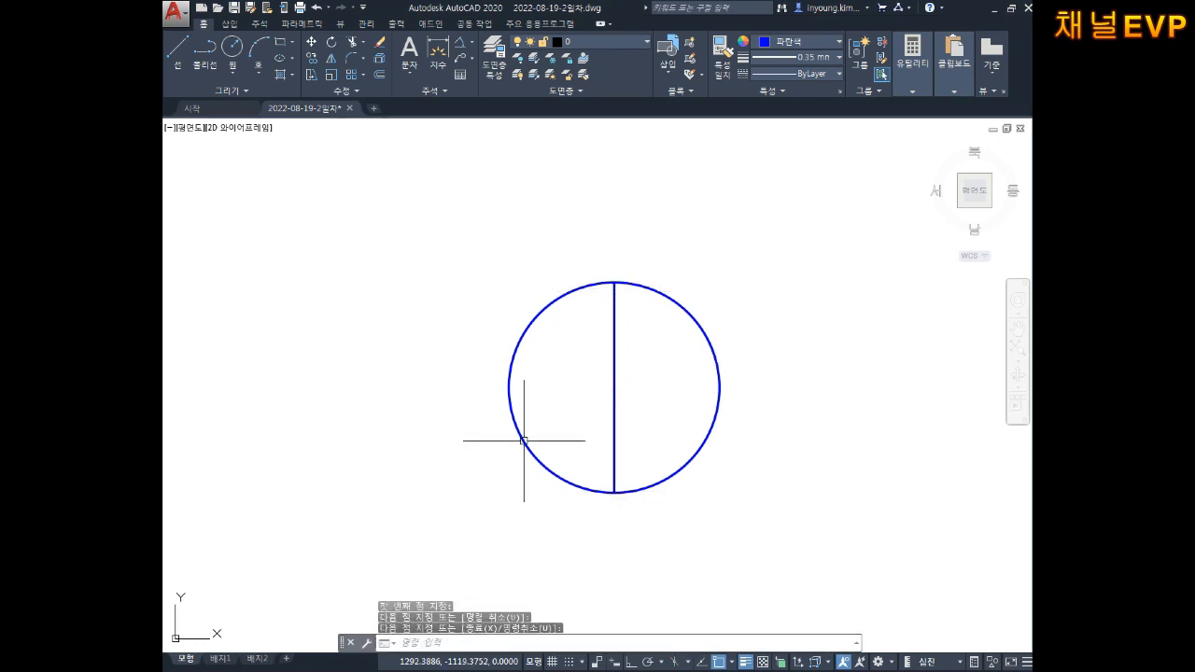
# Step: Draw a horizontal line from the circle's left quadrant to its right quadrant
pyautogui.press('Return')
pyautogui.click(509, 387)
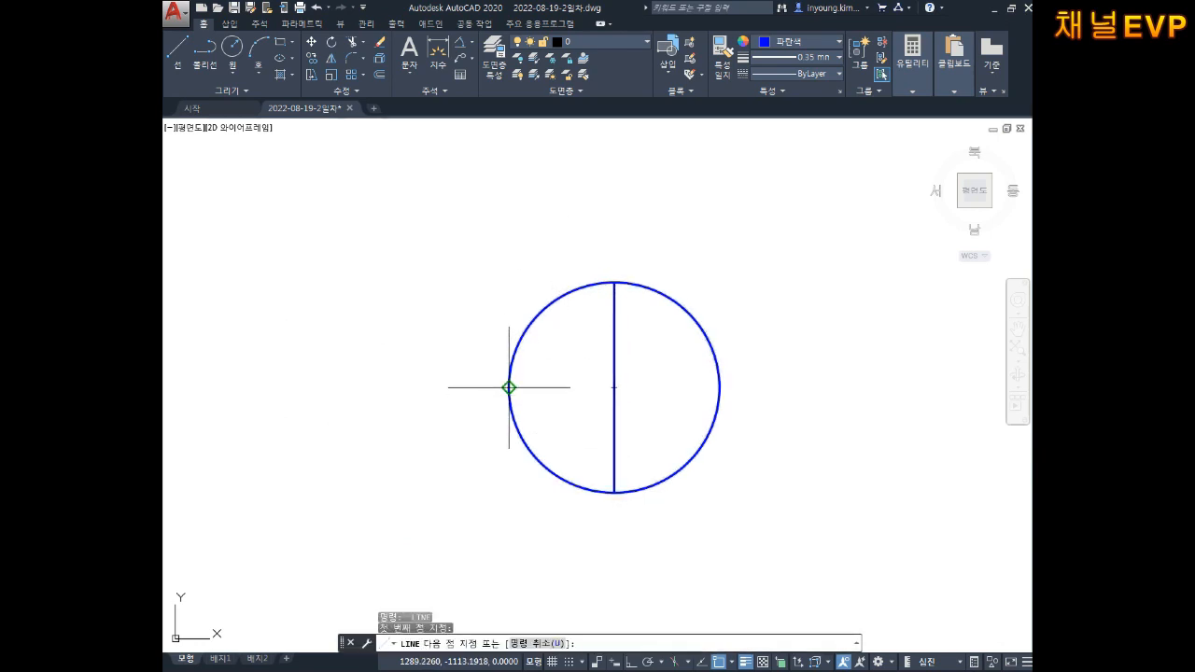
pyautogui.click(719, 386)
pyautogui.press('Escape')
pyautogui.press('Escape')
pyautogui.press('Escape')
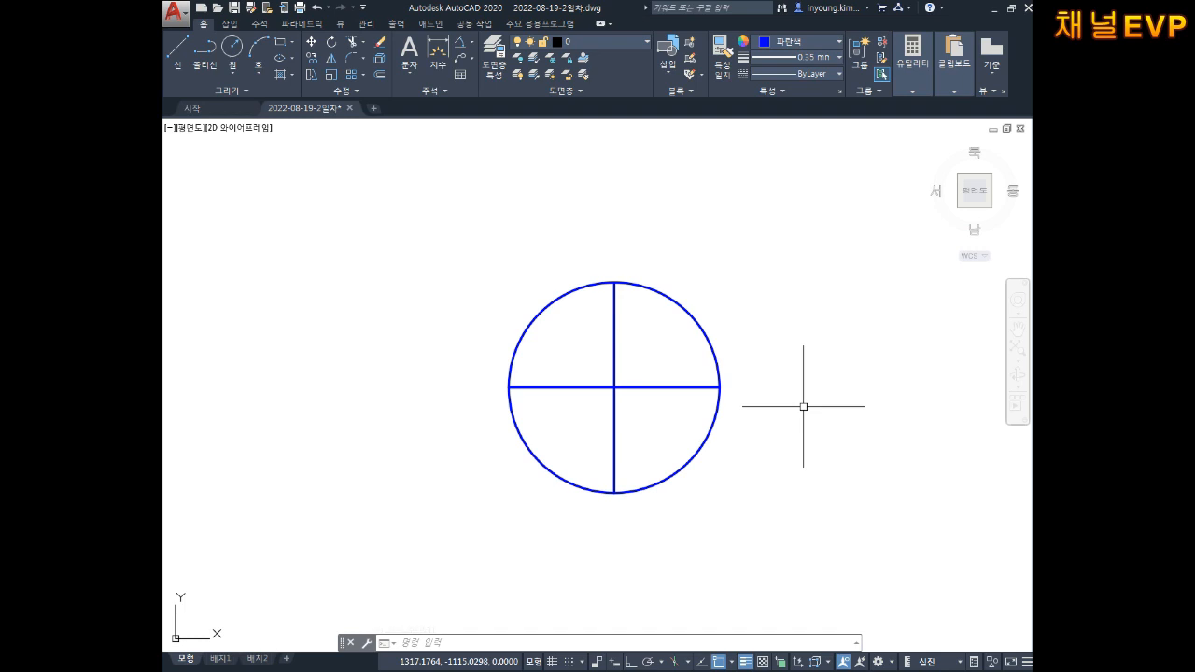
# Step: Change the two crossing lines inside the circle to red (빨간색) with a 0.18 mm lineweight
pyautogui.click(658, 322)
pyautogui.click(579, 418)
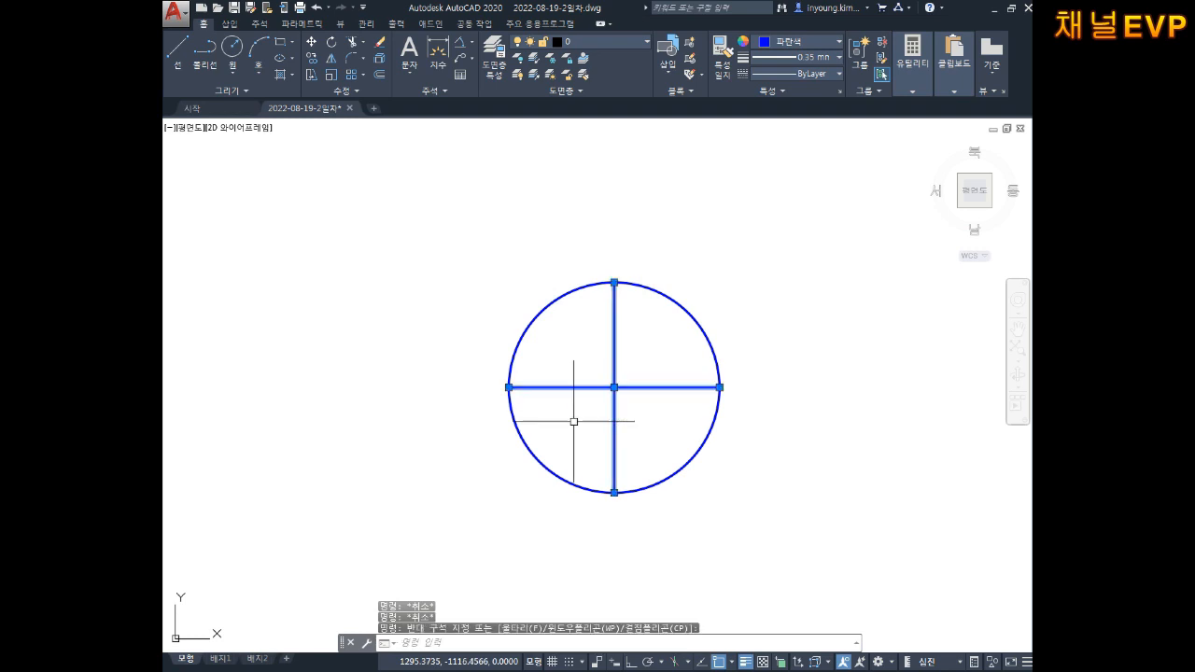
pyautogui.click(796, 42)
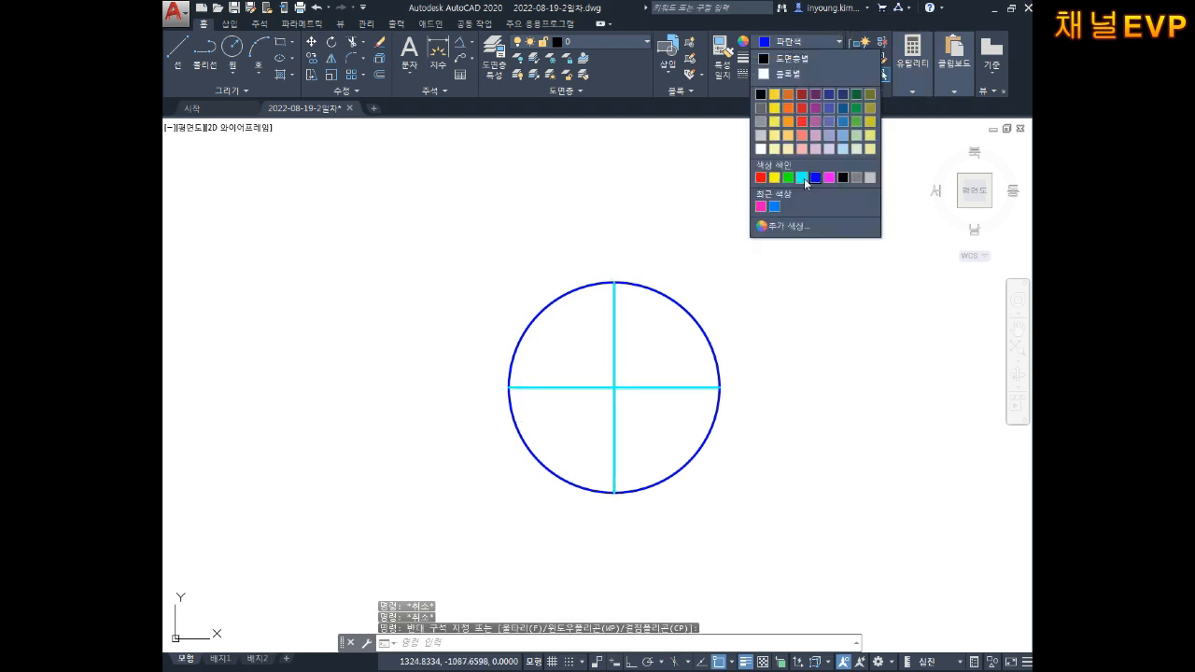
pyautogui.click(761, 177)
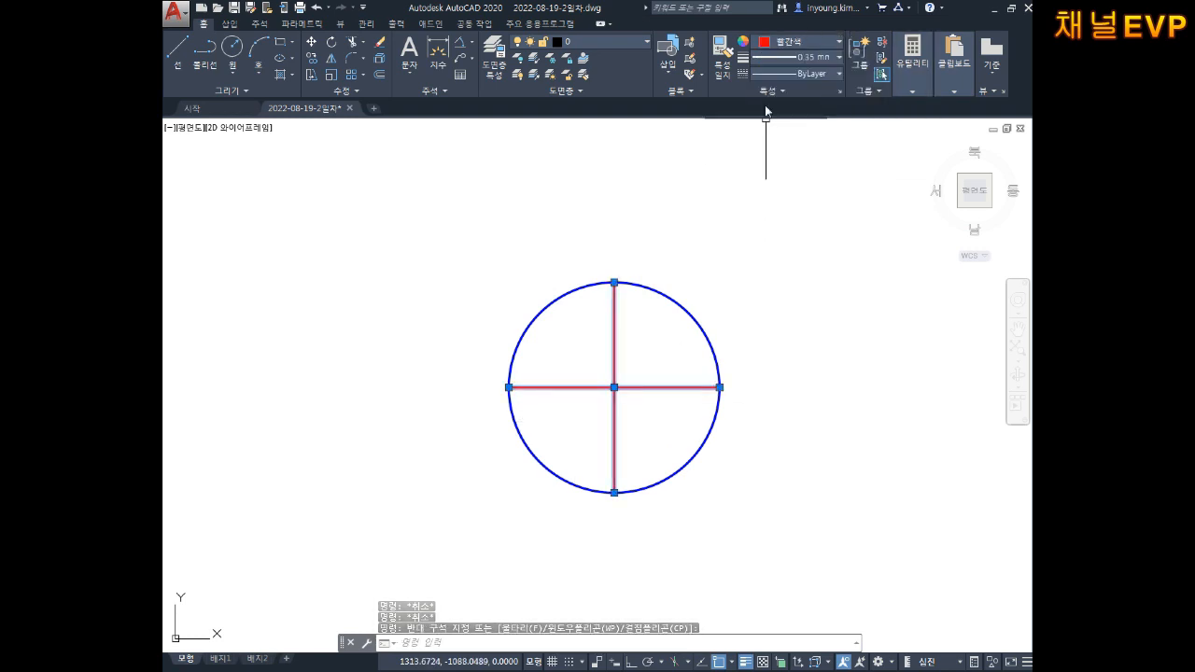
pyautogui.click(799, 58)
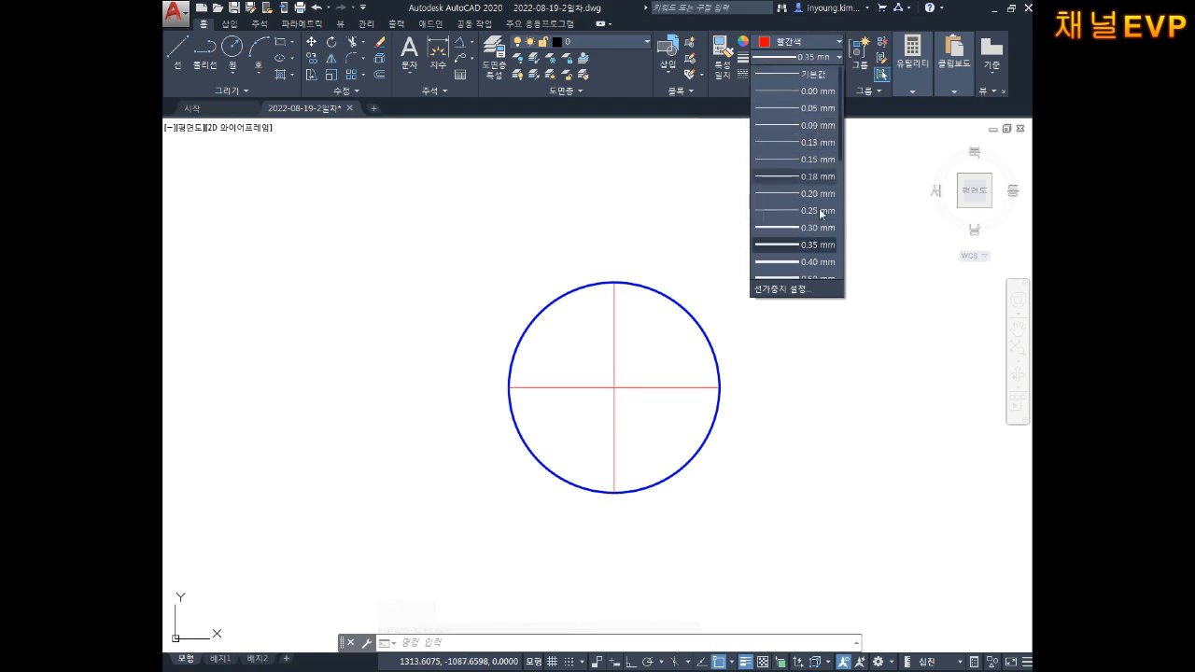
pyautogui.click(813, 177)
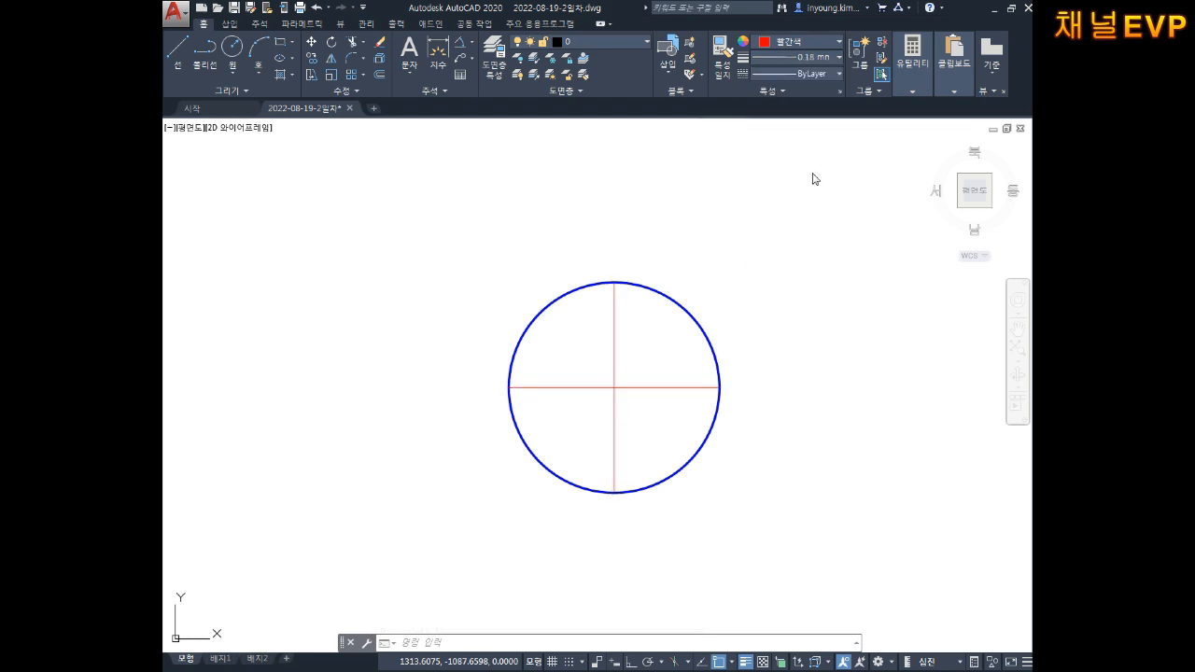
pyautogui.press('Escape')
pyautogui.press('Escape')
pyautogui.press('Escape')
pyautogui.click(796, 40)
pyautogui.click(636, 345)
pyautogui.click(589, 429)
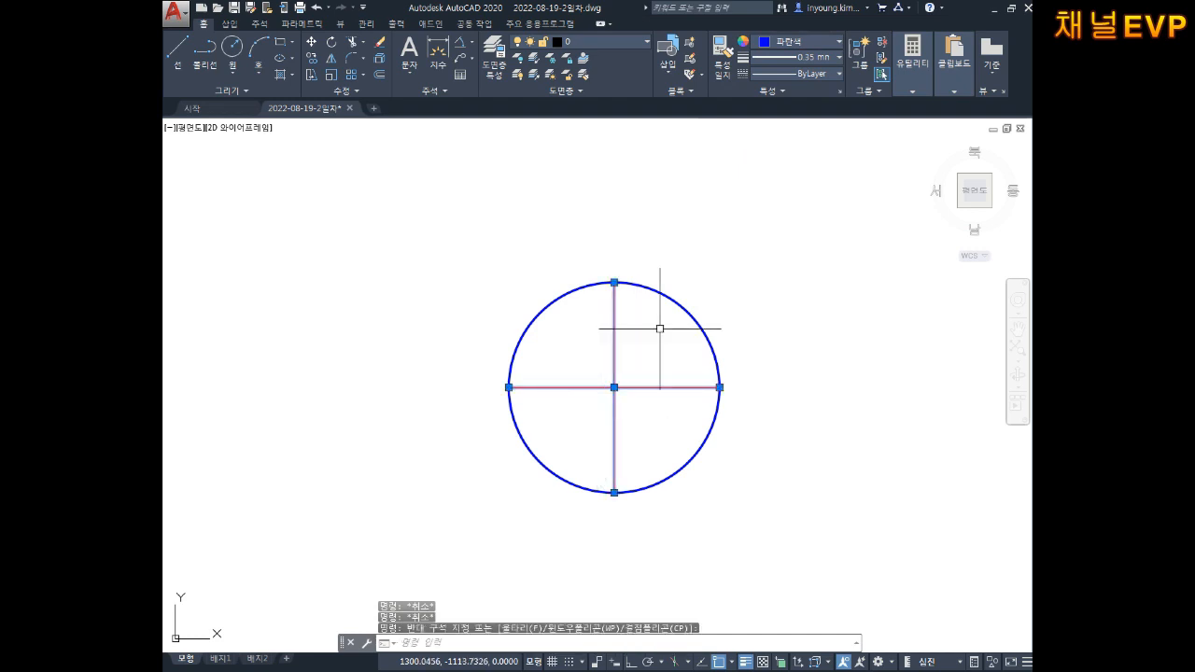
pyautogui.click(809, 62)
pyautogui.press('Escape')
pyautogui.press('Escape')
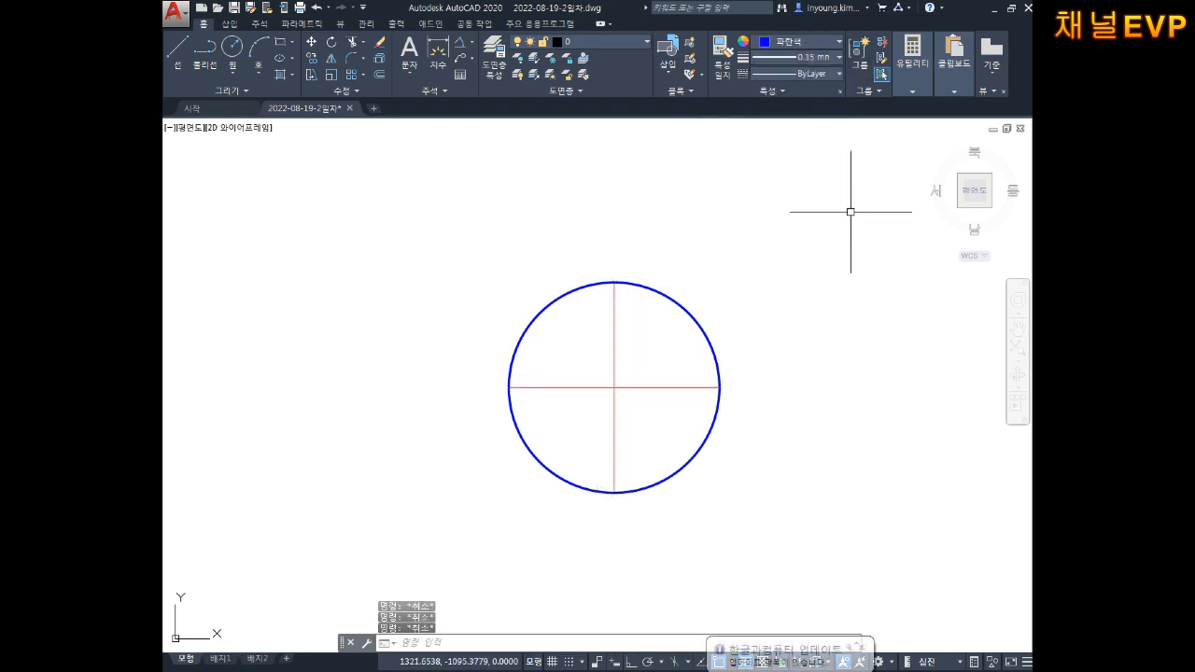
# Step: Change the linetype of the two crossing red lines inside the circle to CENTER
pyautogui.click(661, 364)
pyautogui.click(602, 396)
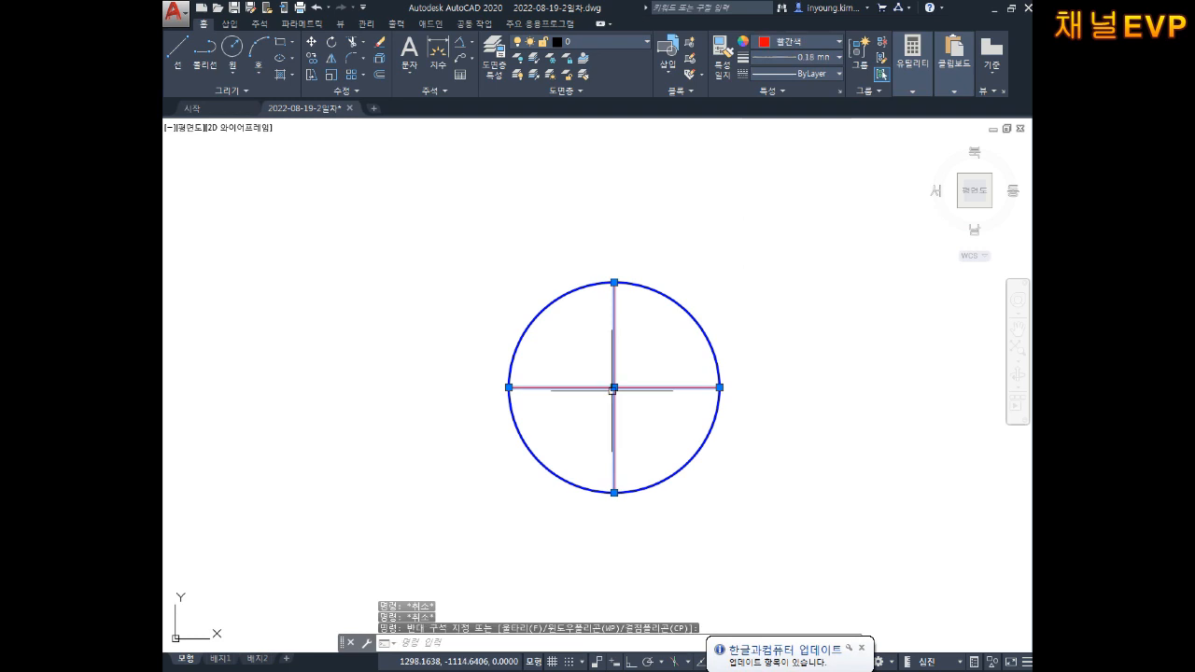
pyautogui.click(816, 75)
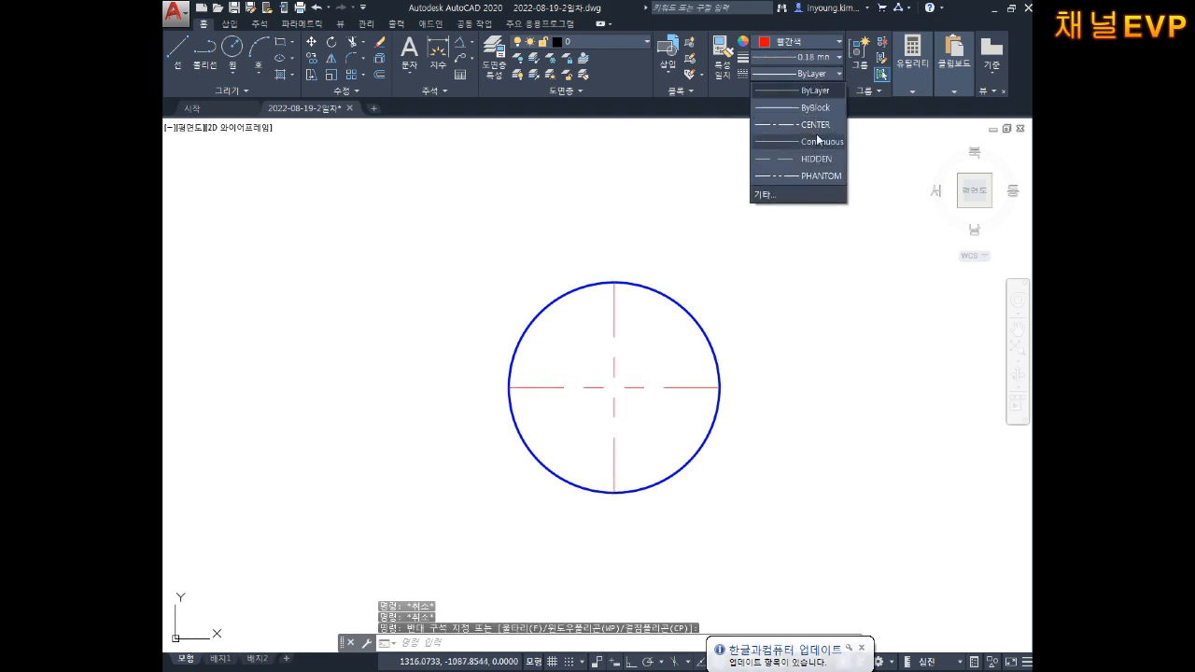
pyautogui.click(812, 127)
pyautogui.press('Escape')
pyautogui.press('Escape')
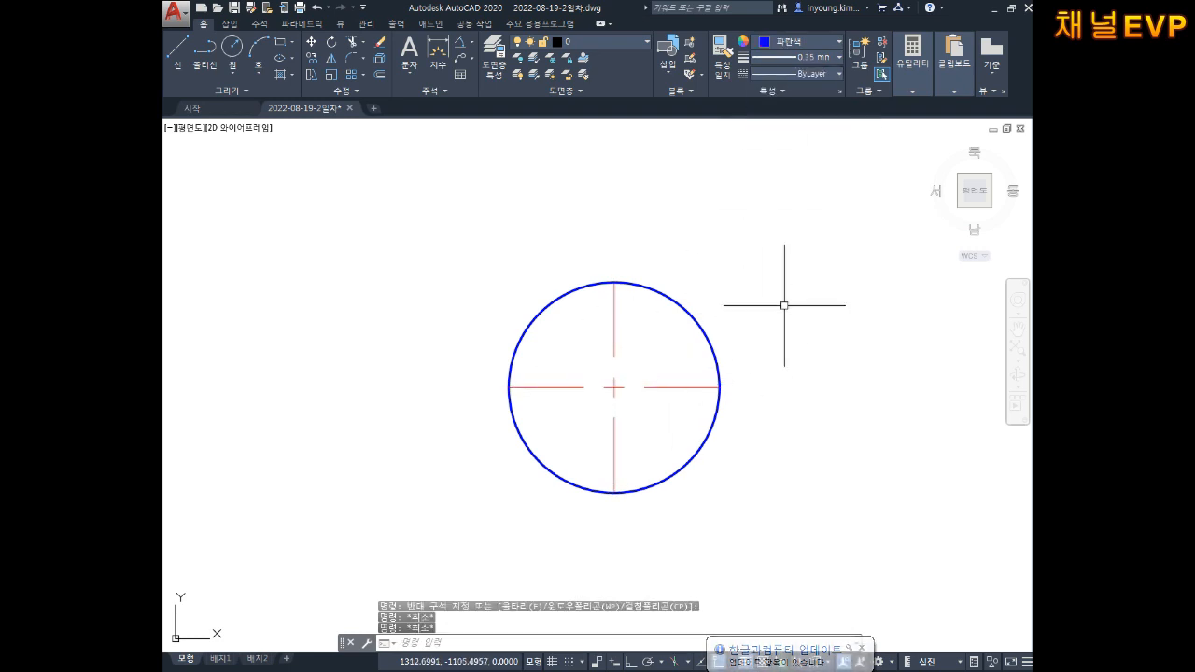
pyautogui.press('Escape')
# Step: Stretch the upper end of the vertical centre line 2 mm straight up beyond the circle with ortho mode on
pyautogui.scroll(4, 643, 299)
pyautogui.click(588, 324)
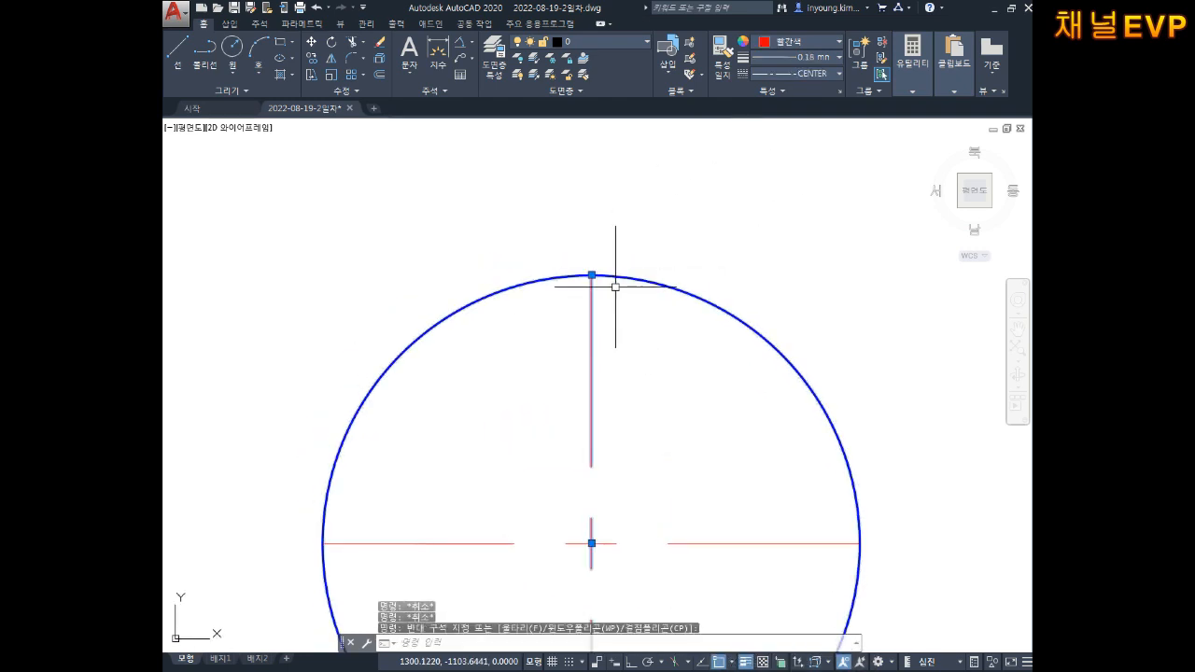
pyautogui.press('Escape')
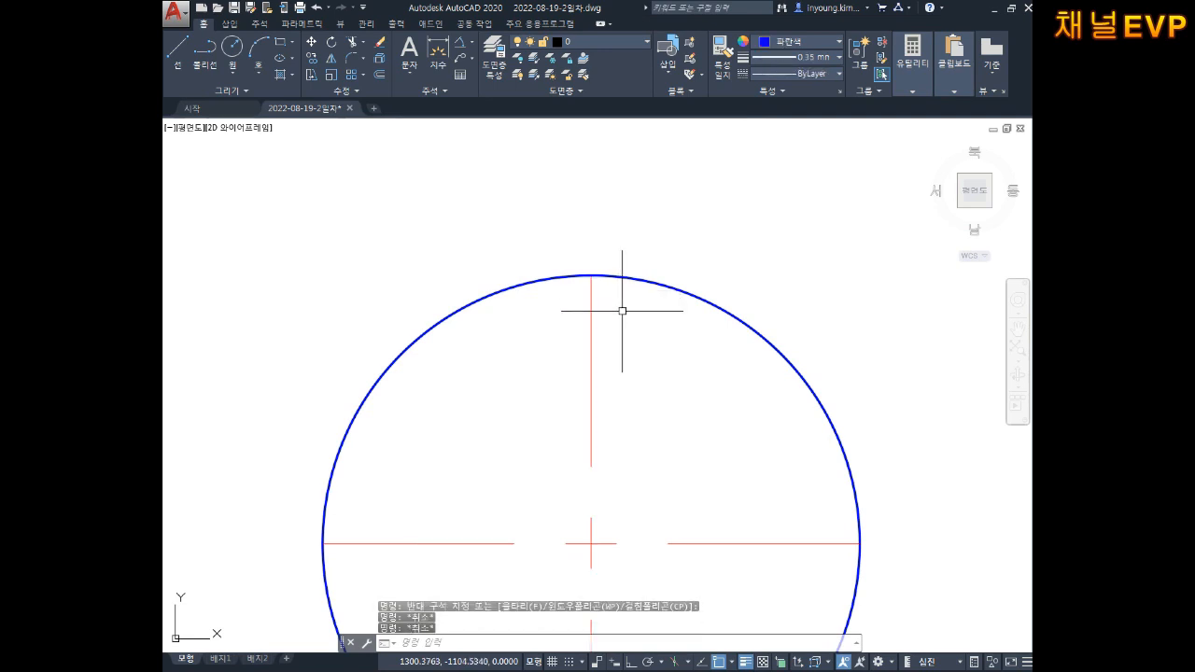
pyautogui.moveTo(621, 307); pyautogui.dragTo(631, 336, button='middle')
pyautogui.scroll(2, 619, 343)
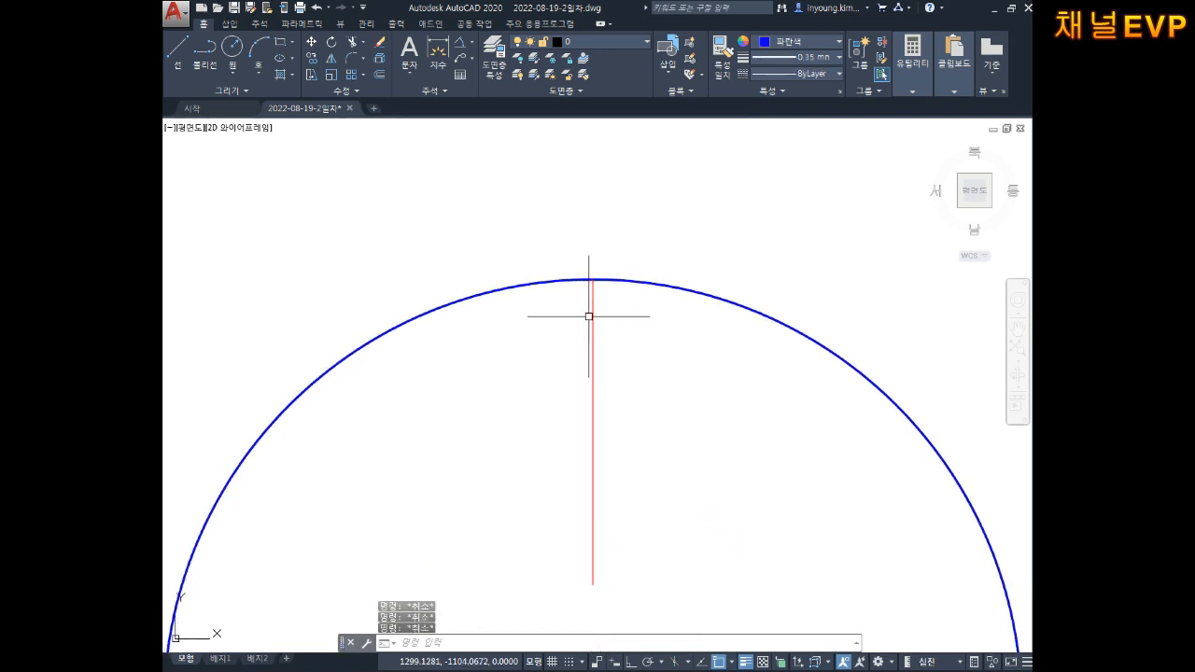
pyautogui.click(590, 309)
pyautogui.scroll(-6, 594, 317)
pyautogui.scroll(-3, 597, 289)
pyautogui.scroll(5, 577, 324)
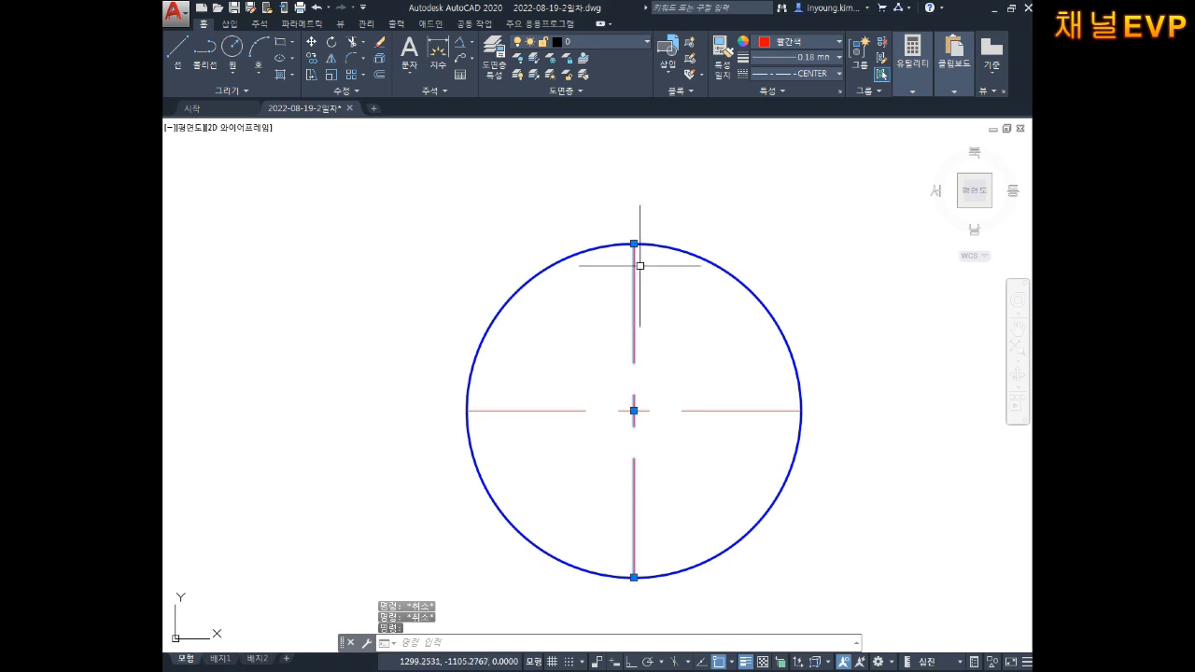
pyautogui.moveTo(634, 244)
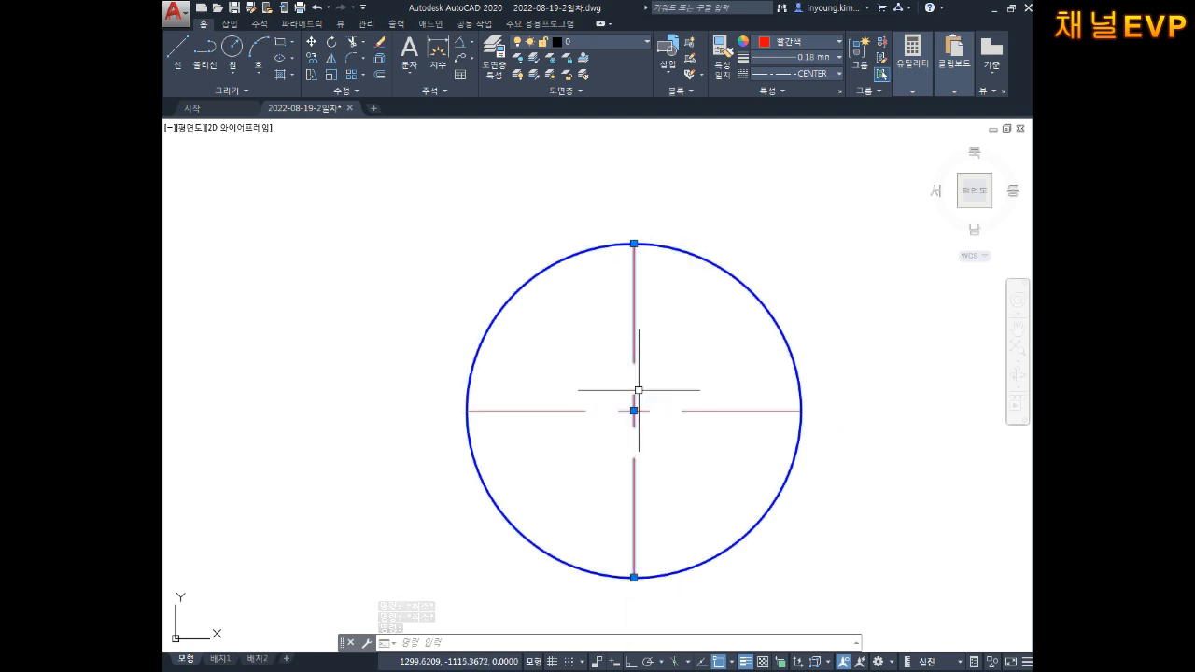
pyautogui.click(633, 243)
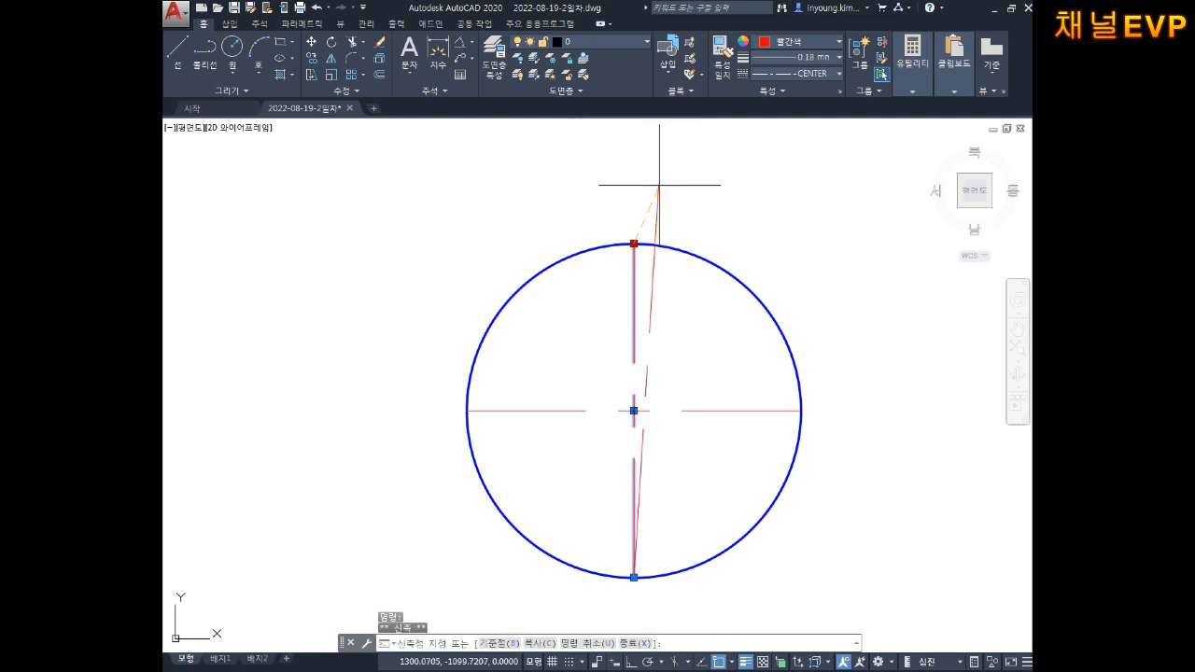
pyautogui.moveTo(705, 178); pyautogui.dragTo(702, 205, button='middle')
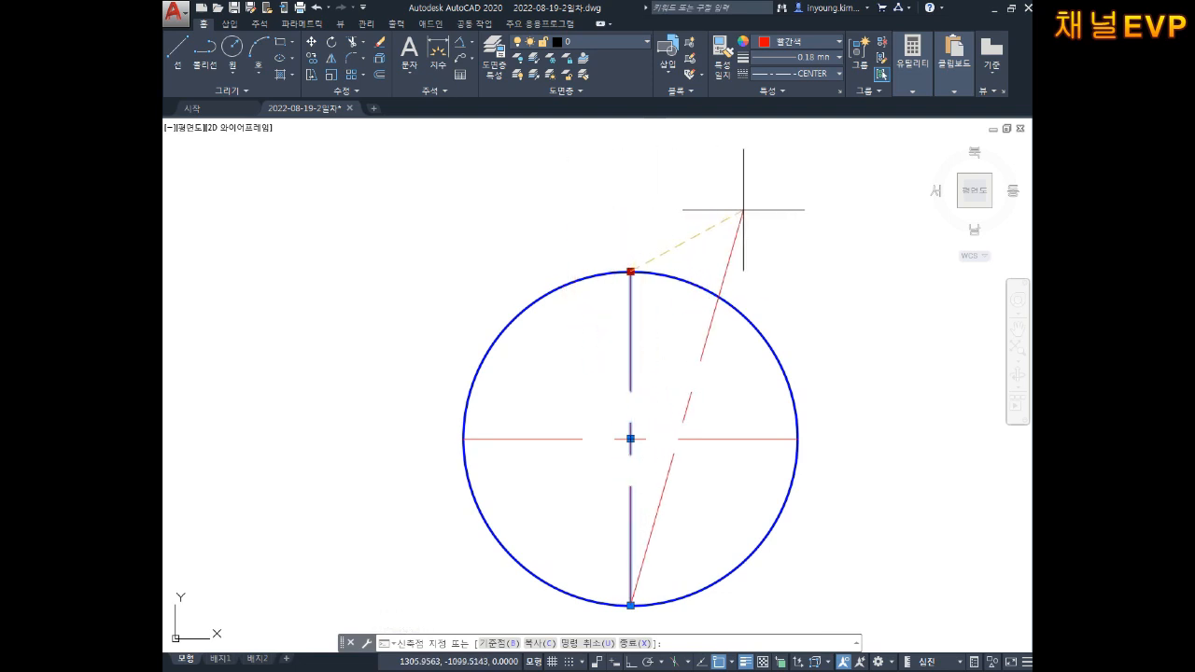
pyautogui.press('F8')
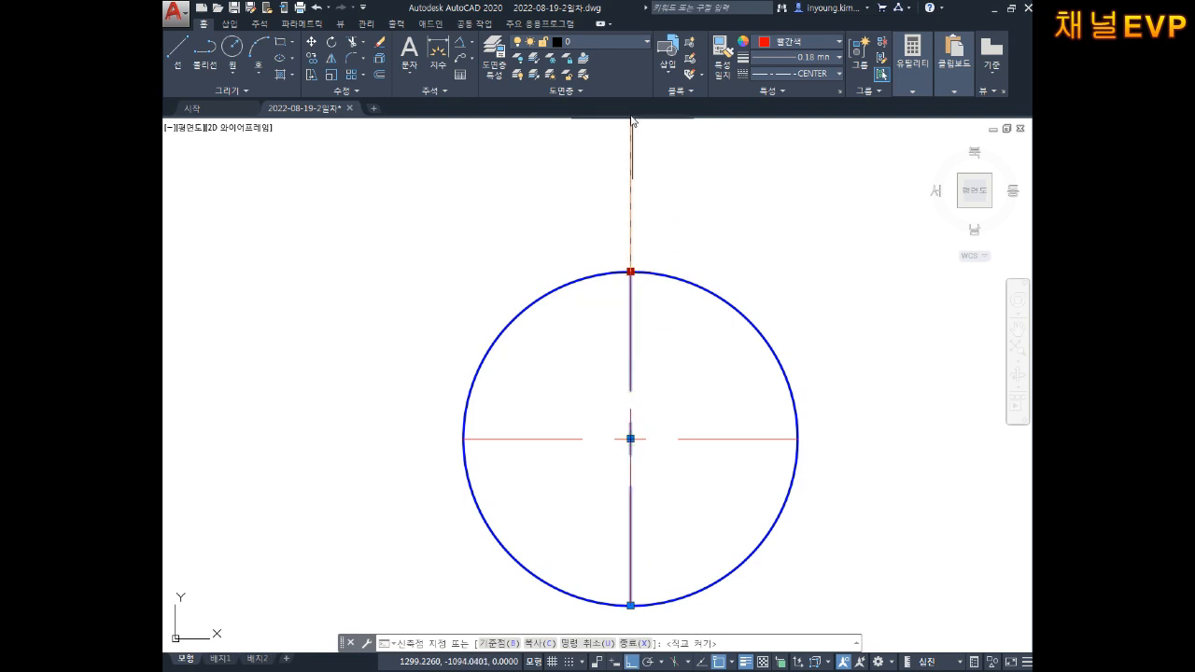
pyautogui.write('2')
pyautogui.press('Return')
pyautogui.press('Escape')
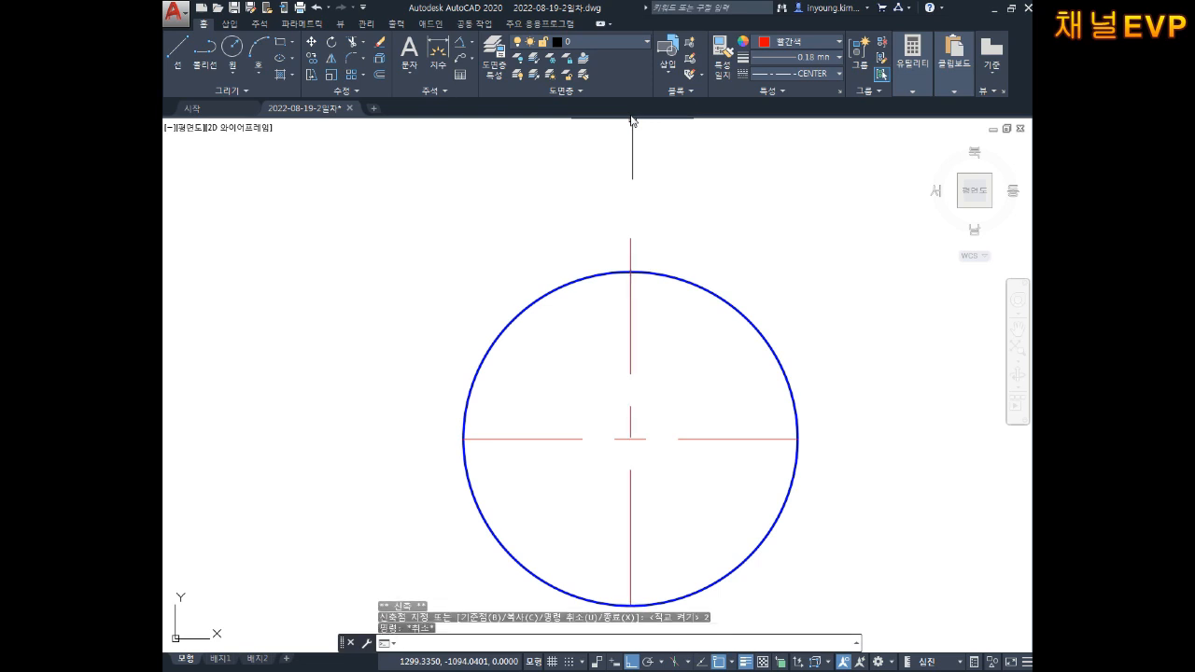
pyautogui.press('Escape')
# Step: Undo the stretch of the vertical centre line's upper end
pyautogui.moveTo(645, 390)
pyautogui.mouseDown(button='middle')
pyautogui.moveTo(655, 352)
pyautogui.moveTo(646, 390)
pyautogui.mouseUp(button='middle')
pyautogui.press('Escape')
pyautogui.hotkey('ctrl', 'z')
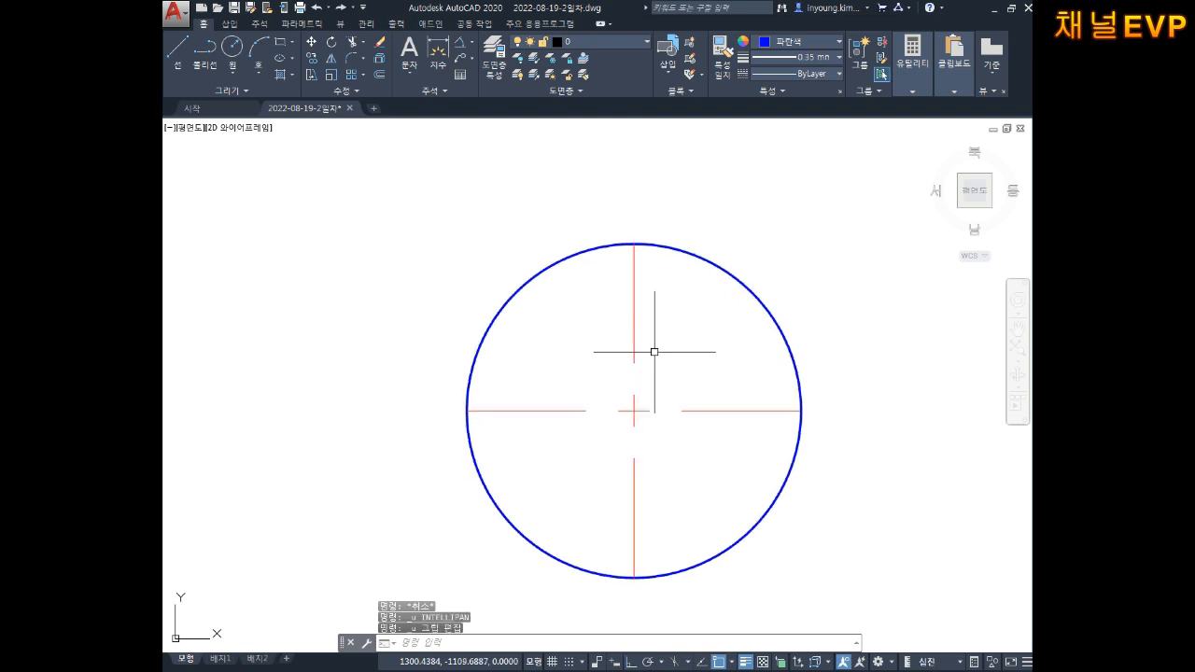
pyautogui.press('Escape')
pyautogui.press('Escape')
pyautogui.press('Escape')
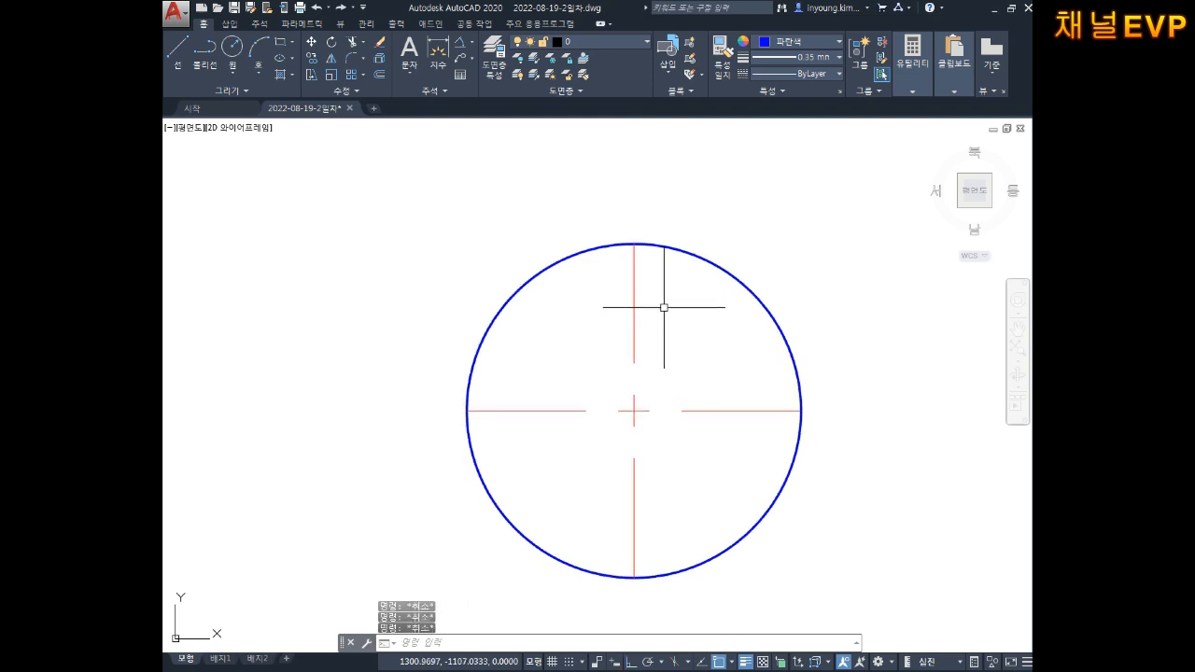
# Step: With ortho mode on, extend the top of the vertical centre line 2 mm outside the circle again
pyautogui.moveTo(667, 318); pyautogui.dragTo(653, 296, button='middle')
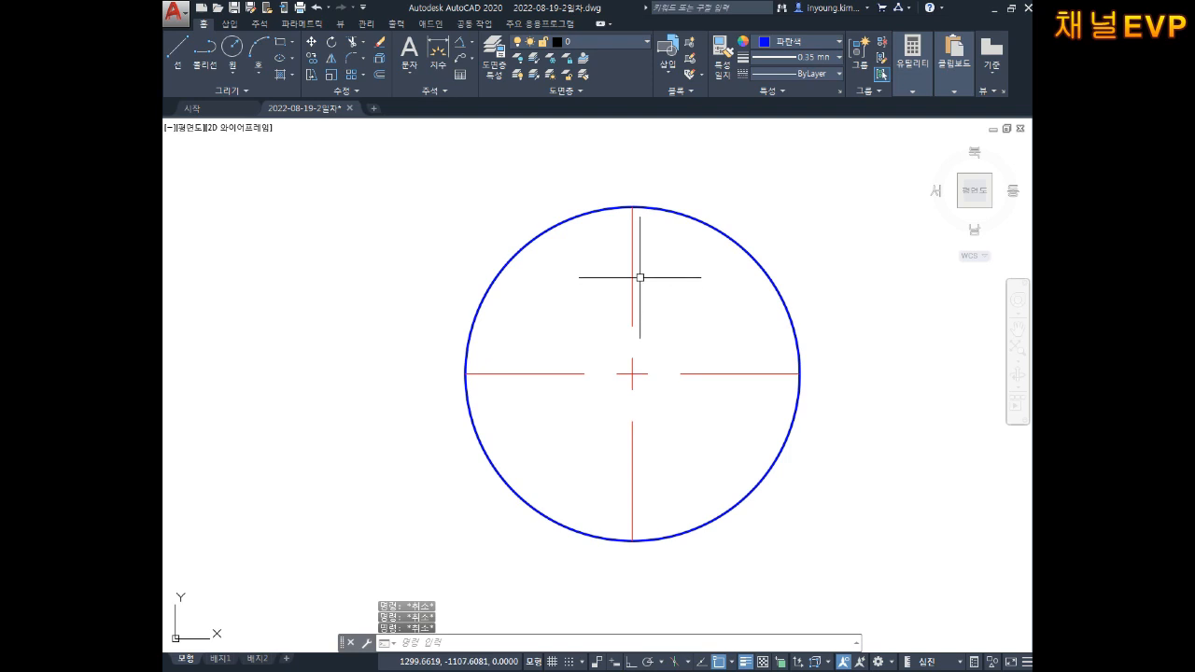
pyautogui.click(634, 264)
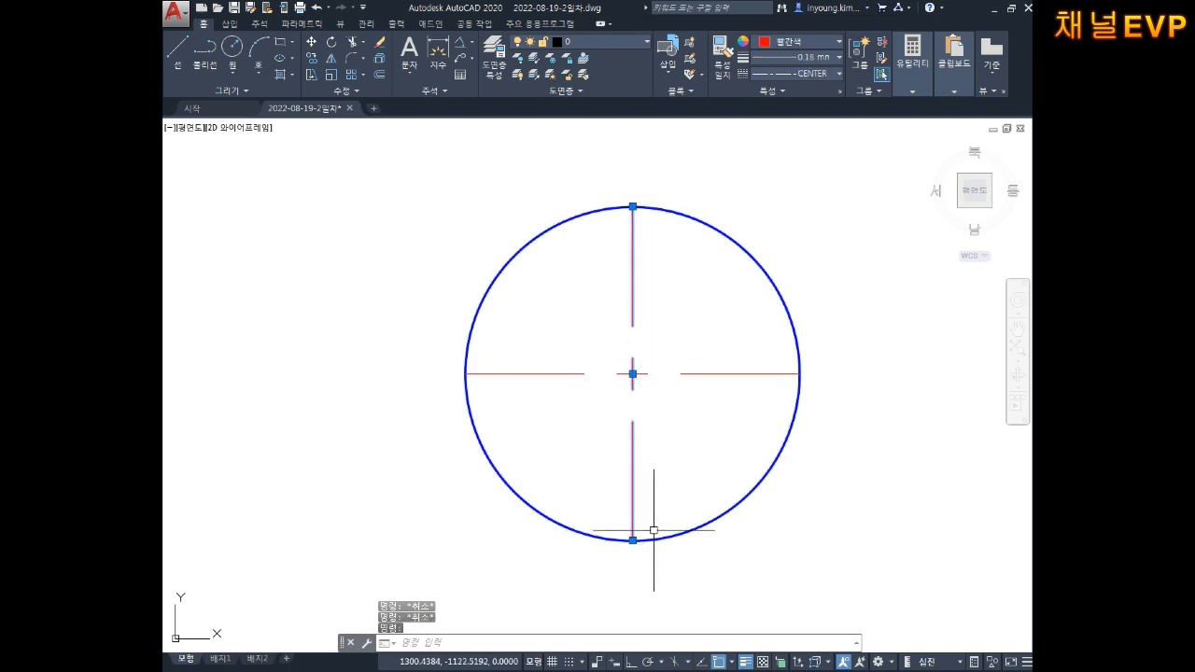
pyautogui.click(633, 206)
pyautogui.moveTo(648, 134); pyautogui.dragTo(653, 195, button='middle')
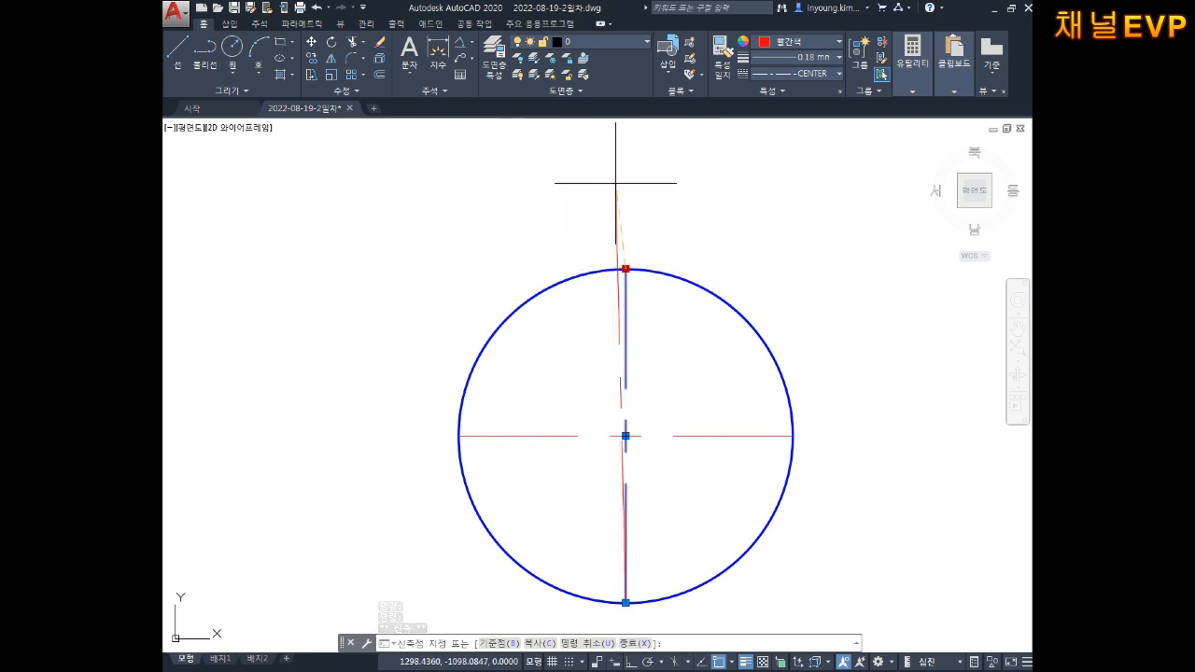
pyautogui.press('F8')
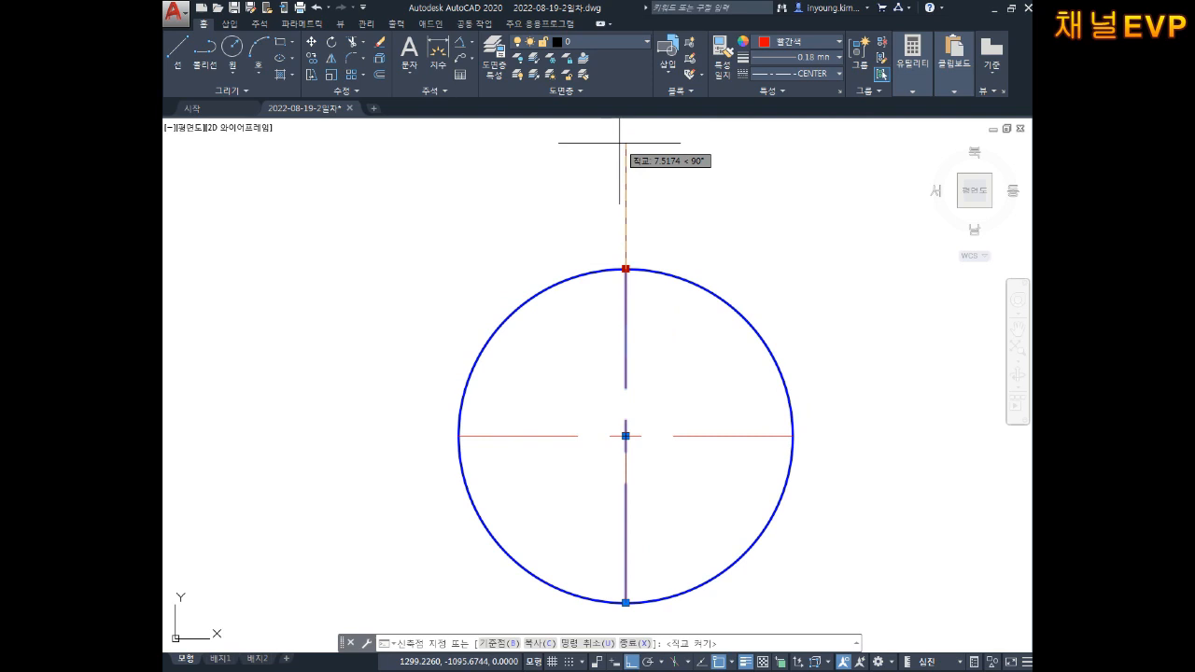
pyautogui.write('2')
pyautogui.press('Return')
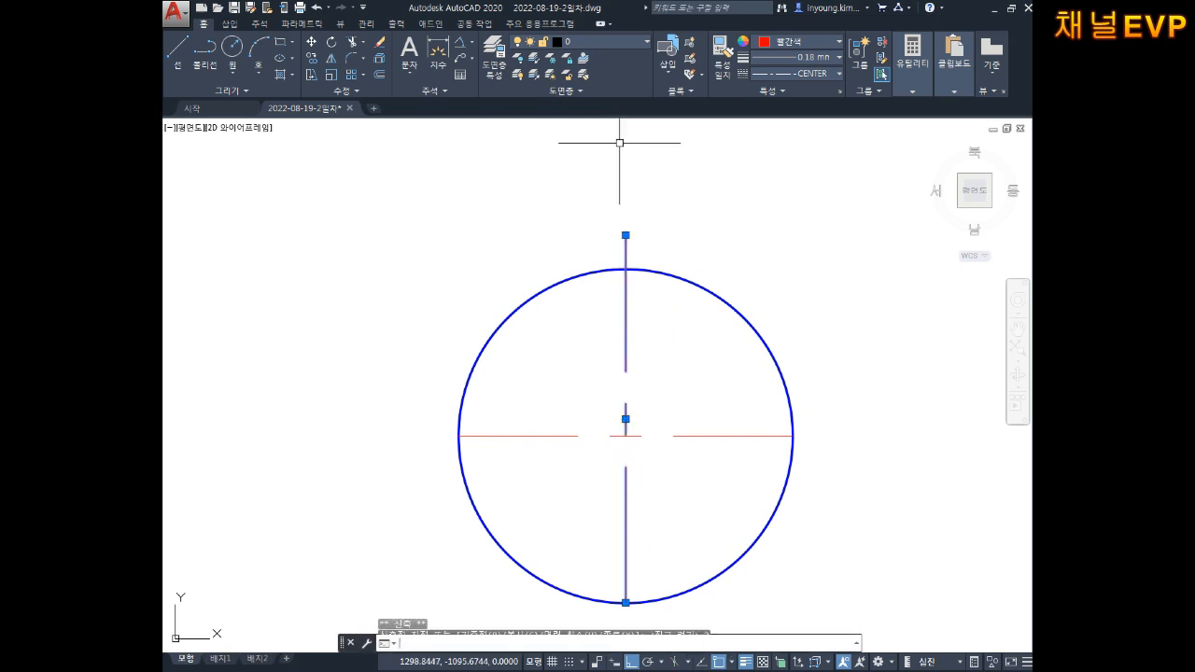
pyautogui.press('Escape')
pyautogui.press('Escape')
pyautogui.press('Escape')
pyautogui.moveTo(682, 345); pyautogui.dragTo(704, 258, button='middle')
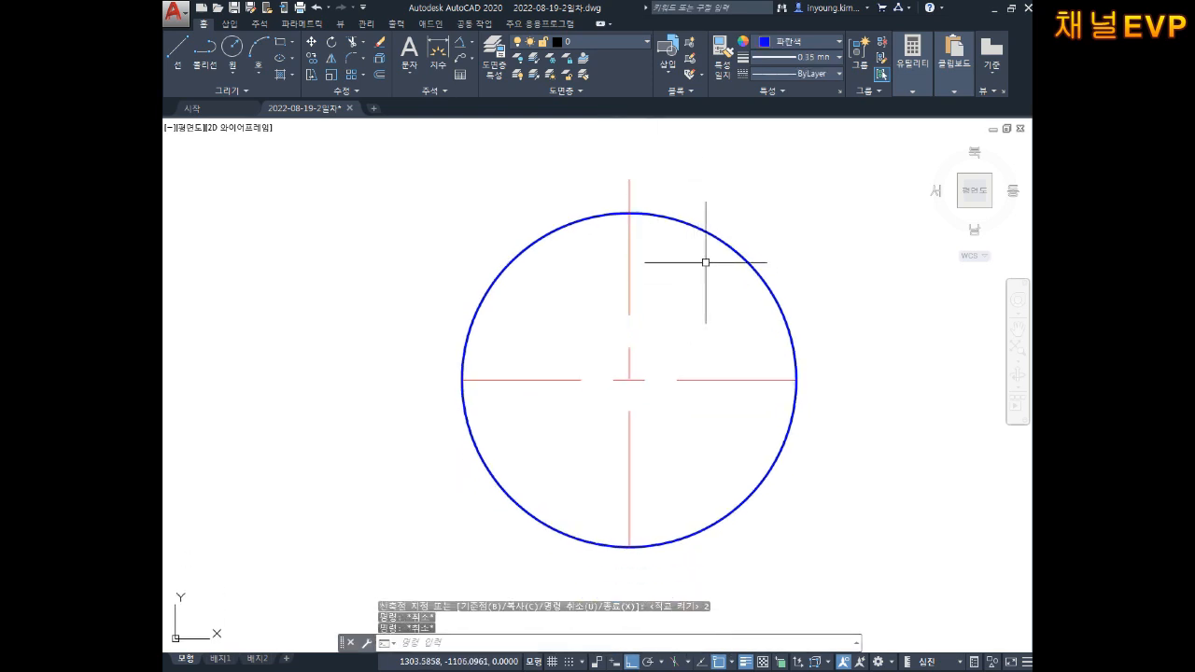
# Step: Extend the lower end of the vertical centre line 2 mm straight down beyond the circle
pyautogui.moveTo(691, 456); pyautogui.dragTo(680, 417, button='middle')
pyautogui.click(629, 424)
pyautogui.press('Escape')
pyautogui.click(627, 432)
pyautogui.click(628, 504)
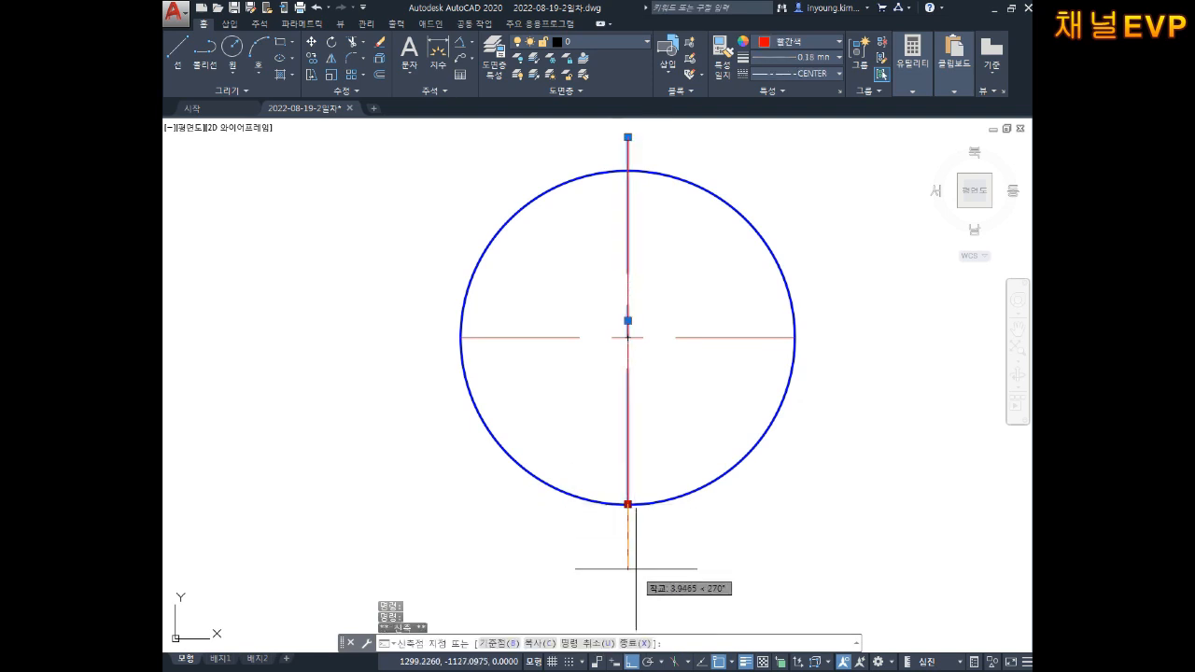
pyautogui.write('2')
pyautogui.press('Return')
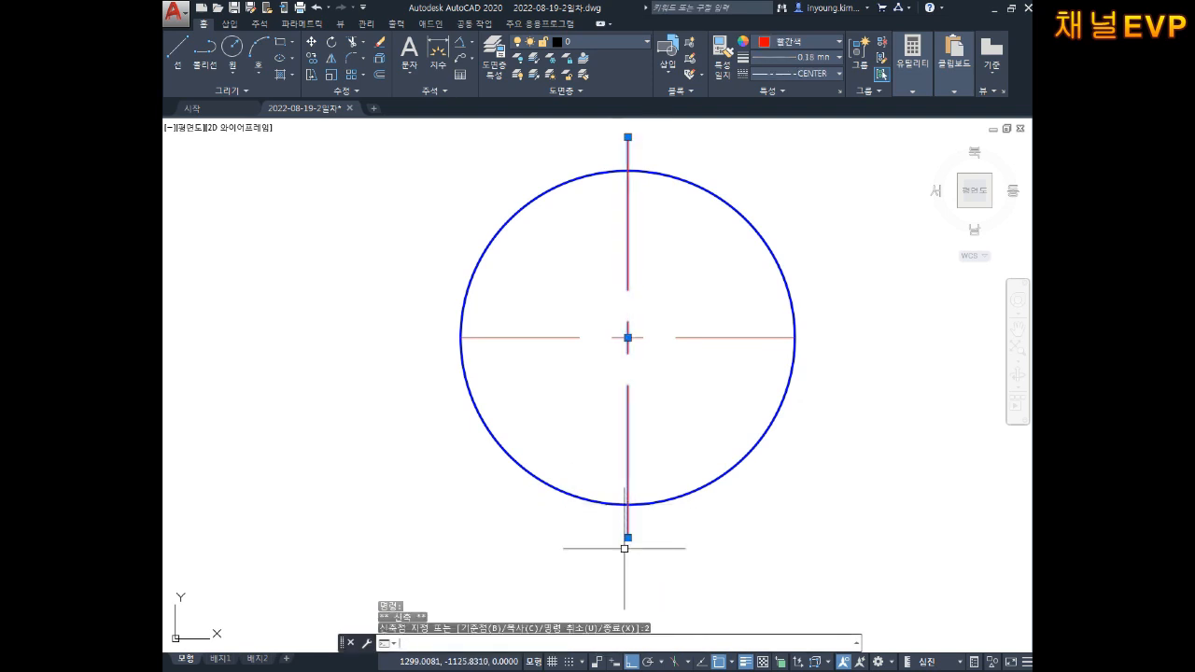
pyautogui.press('Escape')
pyautogui.press('Escape')
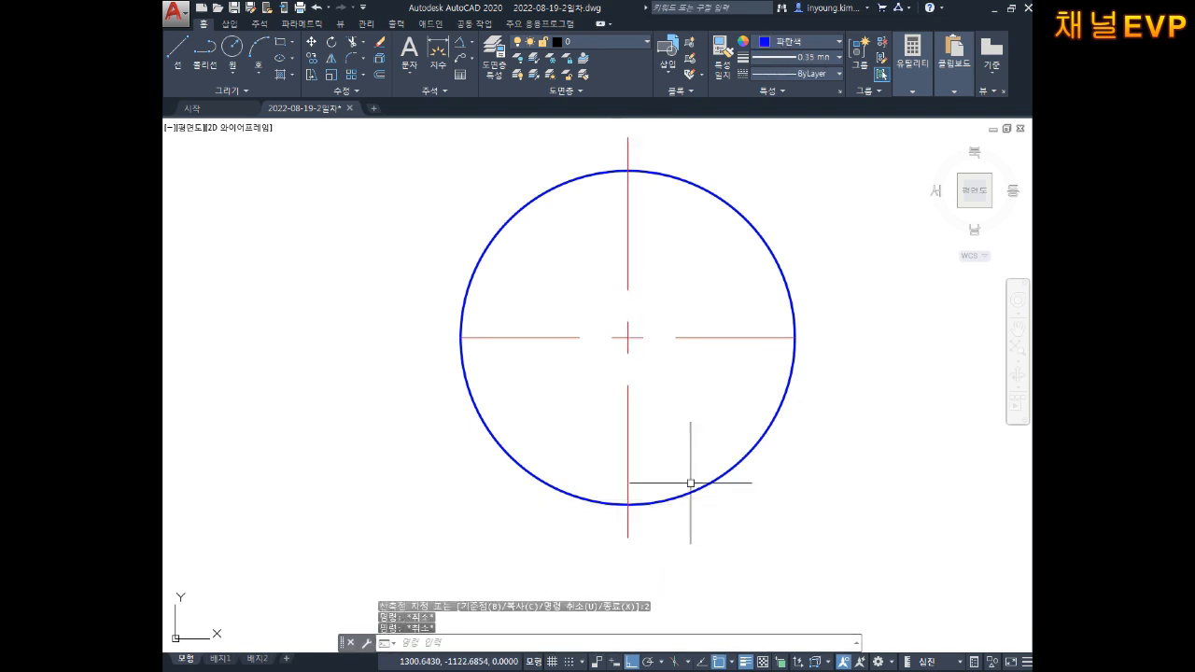
# Step: Extend the right end of the horizontal centre line 2 mm outward beyond the circle
pyautogui.click(762, 338)
pyautogui.click(794, 338)
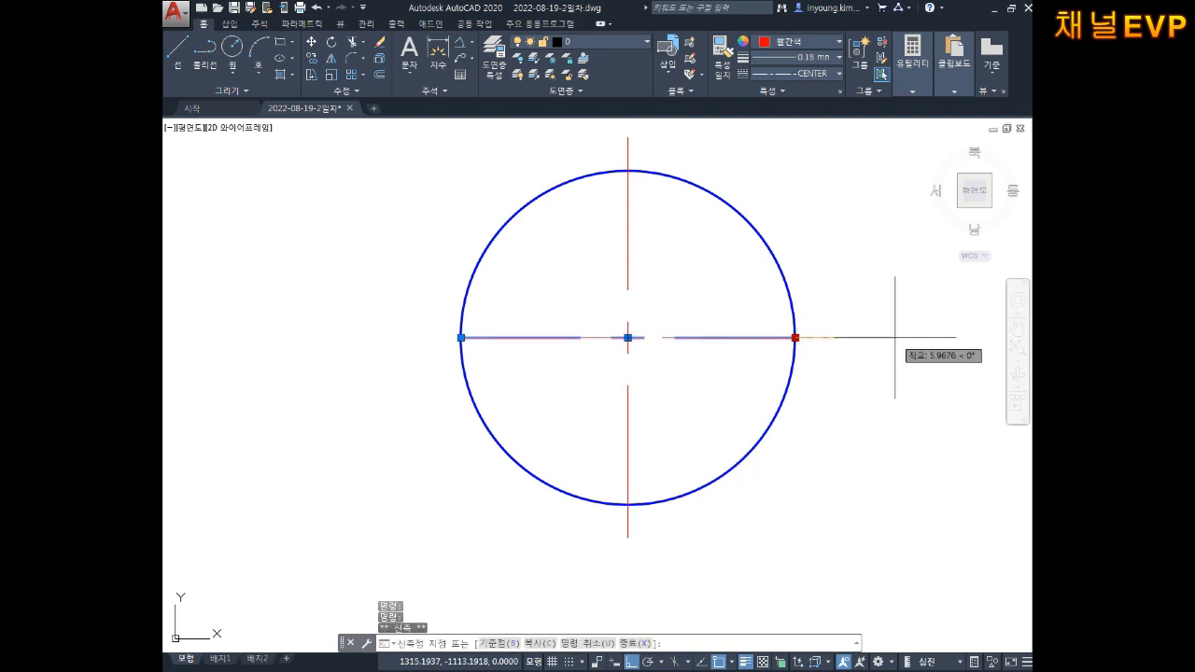
pyautogui.write('2')
pyautogui.press('Return')
pyautogui.press('Escape')
# Step: Try to stretch the left end of the horizontal centre line 2 mm outward
pyautogui.click(526, 338)
pyautogui.click(463, 337)
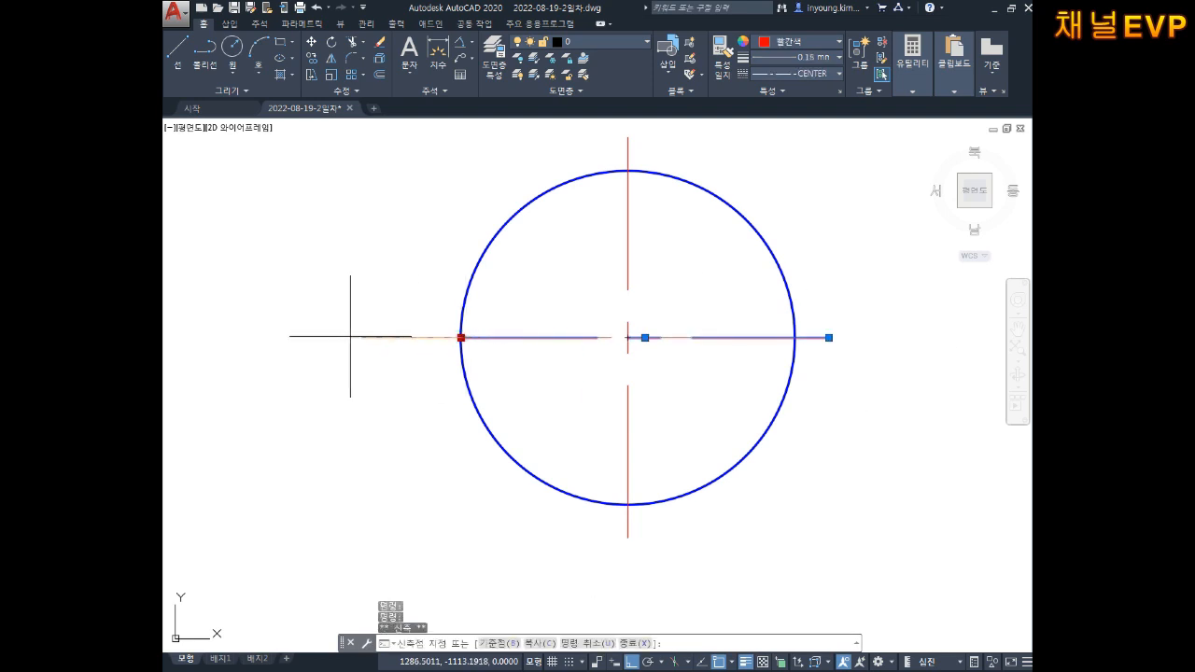
pyautogui.write('2')
pyautogui.press('Return')
pyautogui.press('Escape')
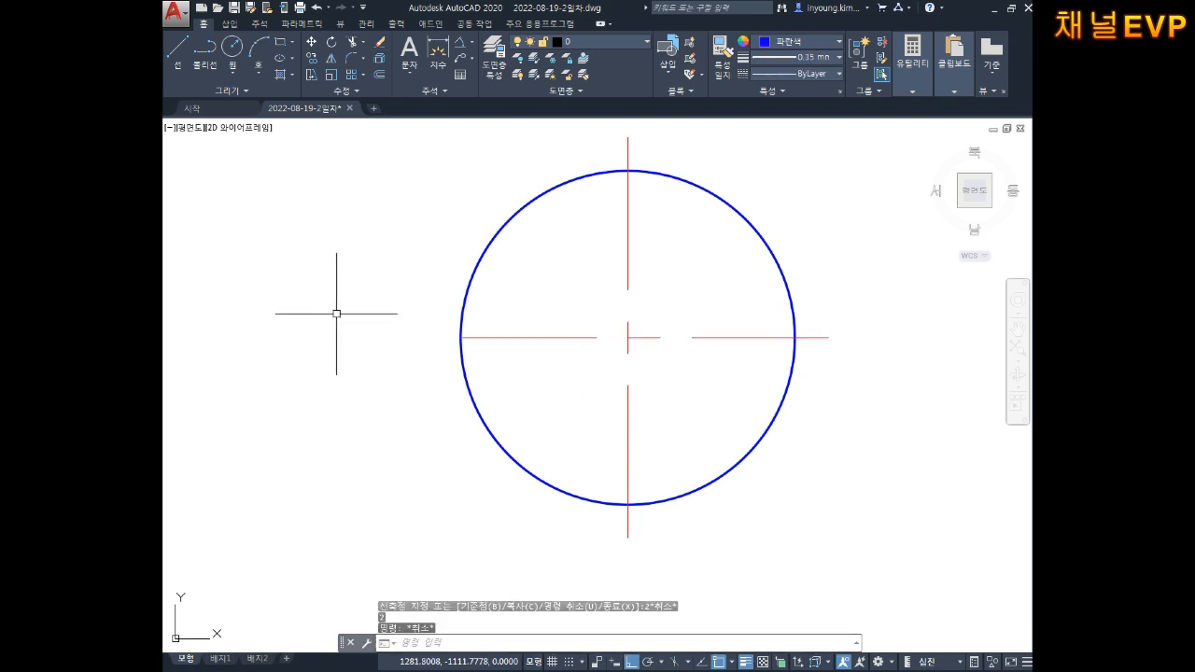
# Step: Extend the left end of the horizontal centre line 2 mm outward beyond the circle
pyautogui.click(483, 338)
pyautogui.click(462, 337)
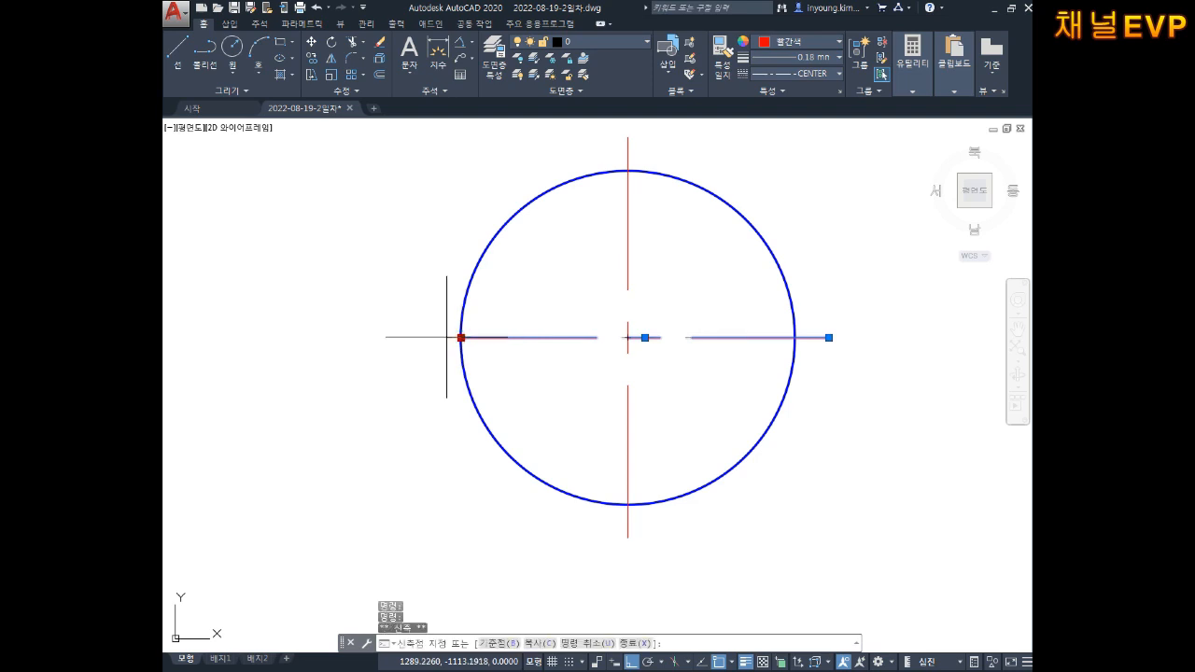
pyautogui.write('2')
pyautogui.press('Return')
pyautogui.press('Escape')
pyautogui.press('Escape')
pyautogui.moveTo(574, 337); pyautogui.dragTo(577, 358, button='middle')
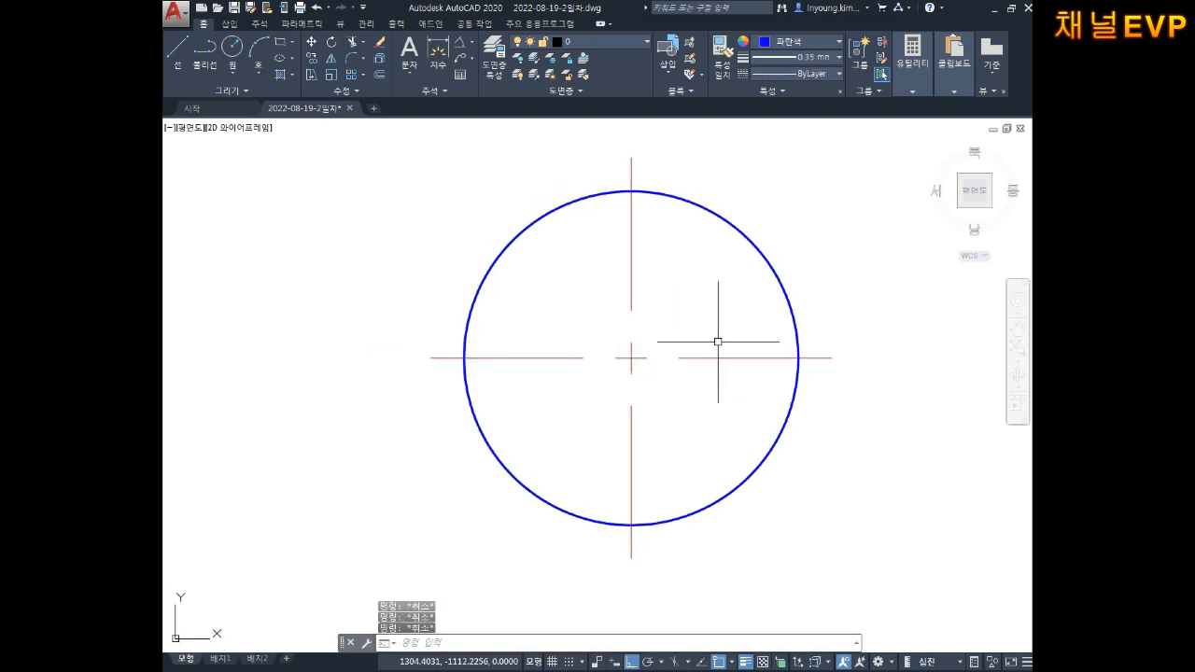
pyautogui.moveTo(796, 275); pyautogui.dragTo(787, 294, button='middle')
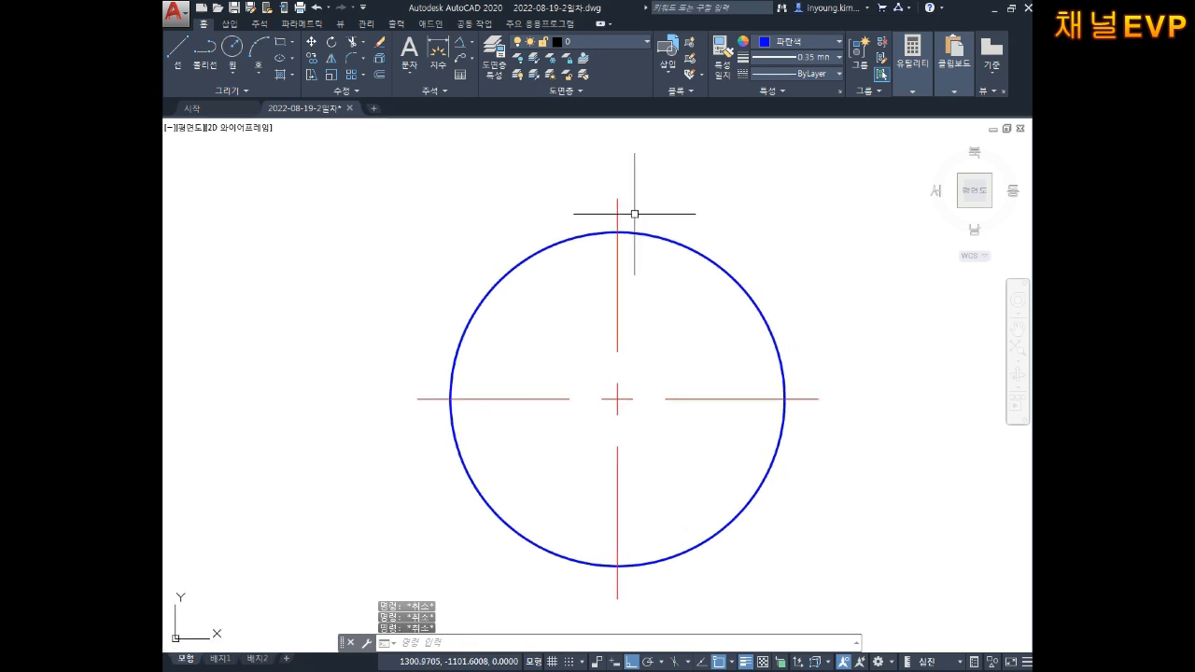
# Step: Undo all the 2 mm extensions so both centre lines end at the circle again
pyautogui.write('u')
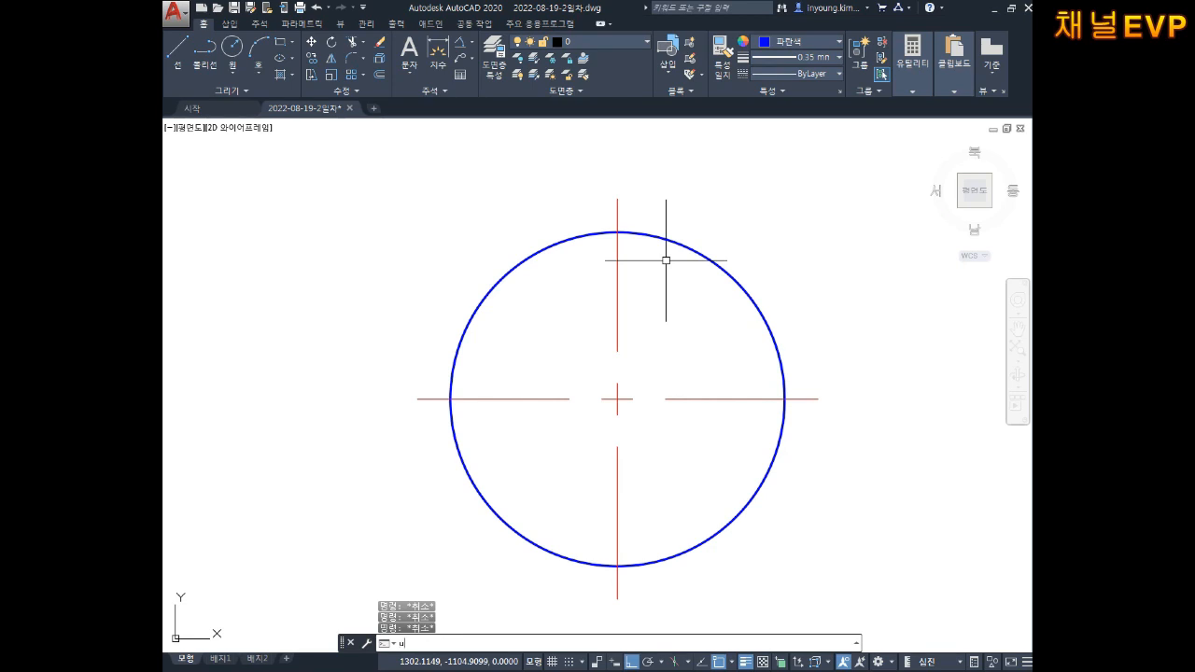
pyautogui.press('Return')
pyautogui.write('u')
pyautogui.press('Return')
pyautogui.write('u')
pyautogui.press('Return')
pyautogui.write('u')
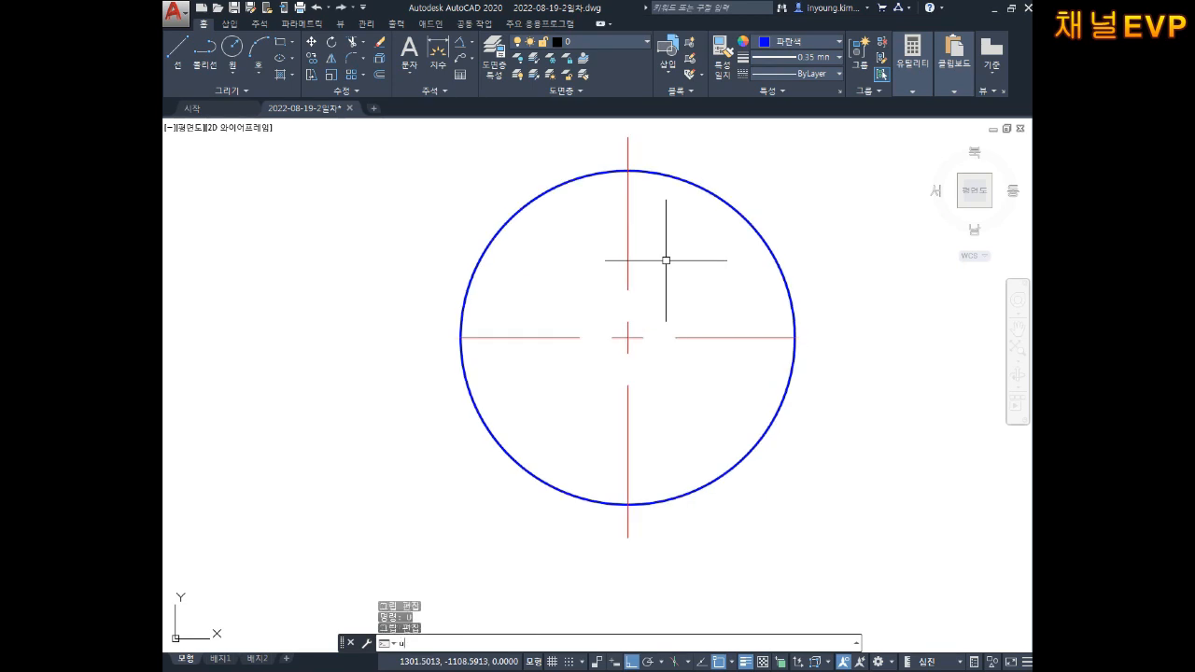
pyautogui.press('Return')
pyautogui.write('u')
pyautogui.press('Return')
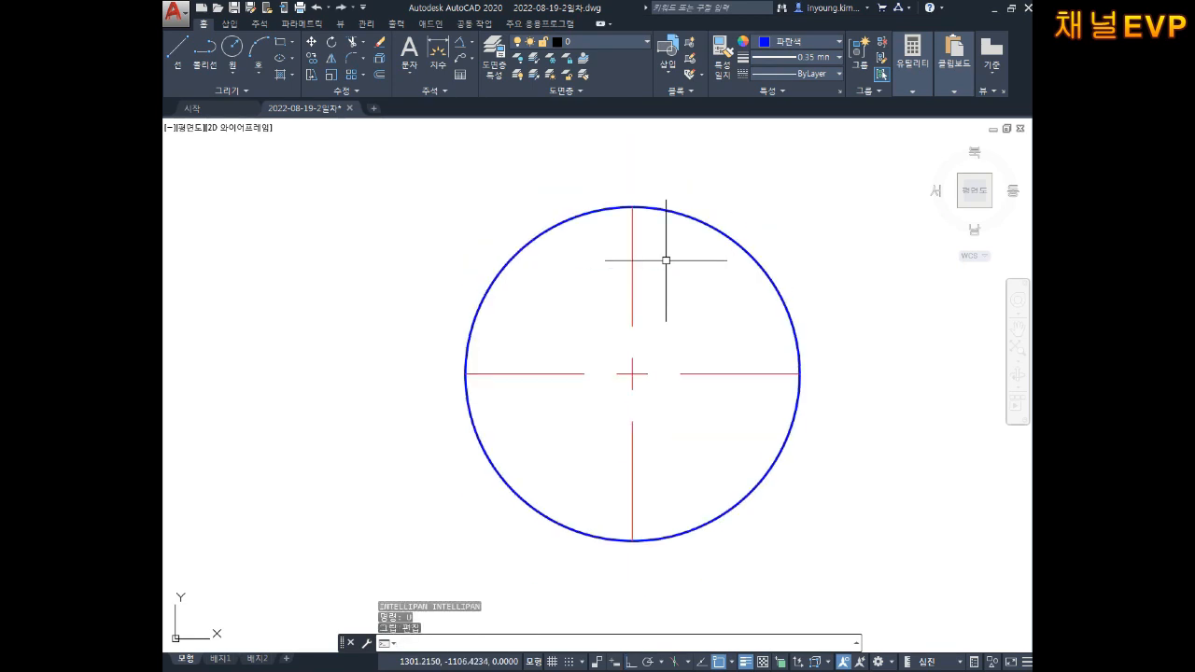
pyautogui.press('Escape')
pyautogui.press('Escape')
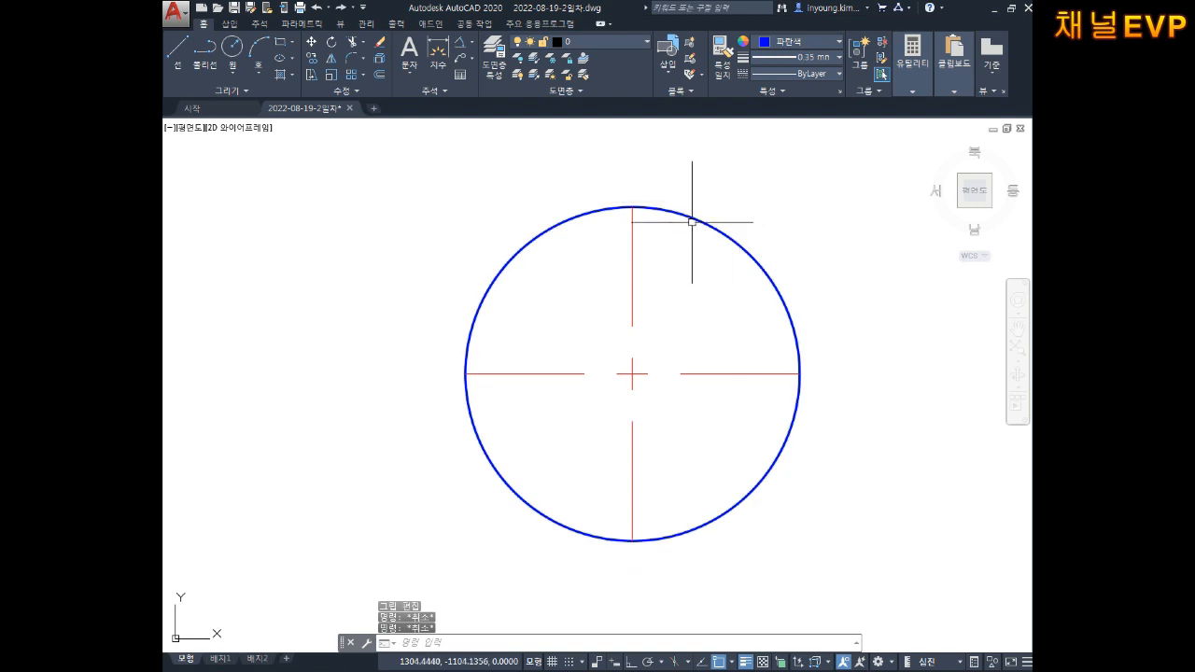
# Step: Extend the top end of the vertical centre line 2 mm upward beyond the circle
pyautogui.moveTo(691, 222); pyautogui.dragTo(662, 270, button='middle')
pyautogui.press('Escape')
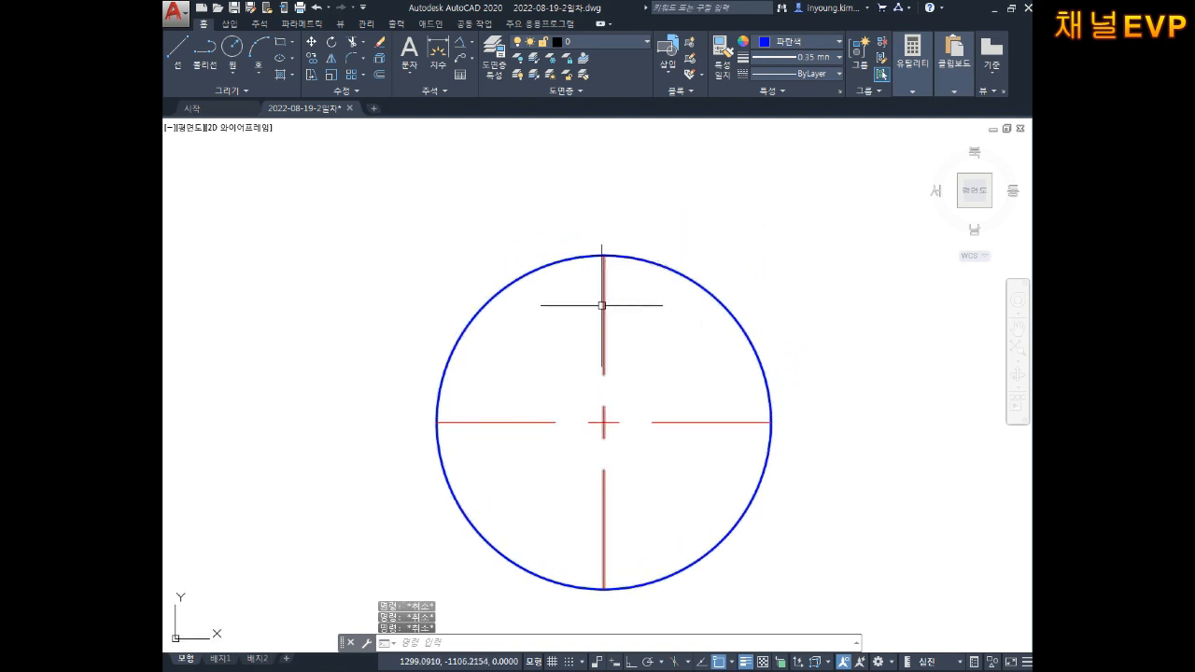
pyautogui.click(604, 289)
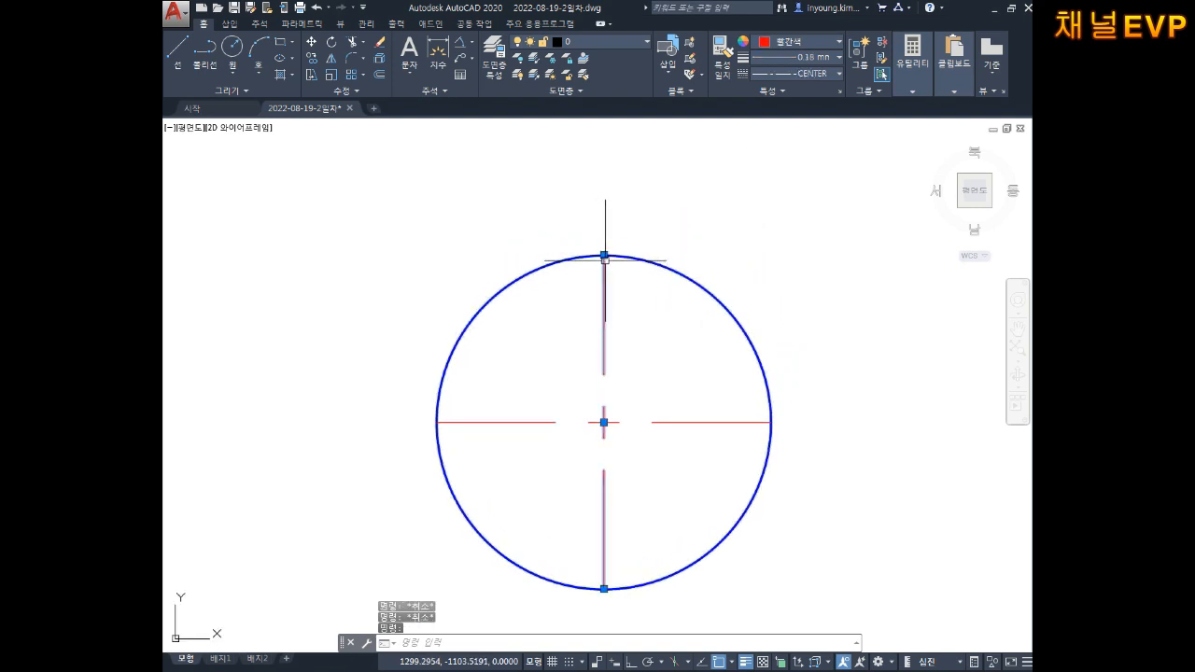
pyautogui.click(604, 255)
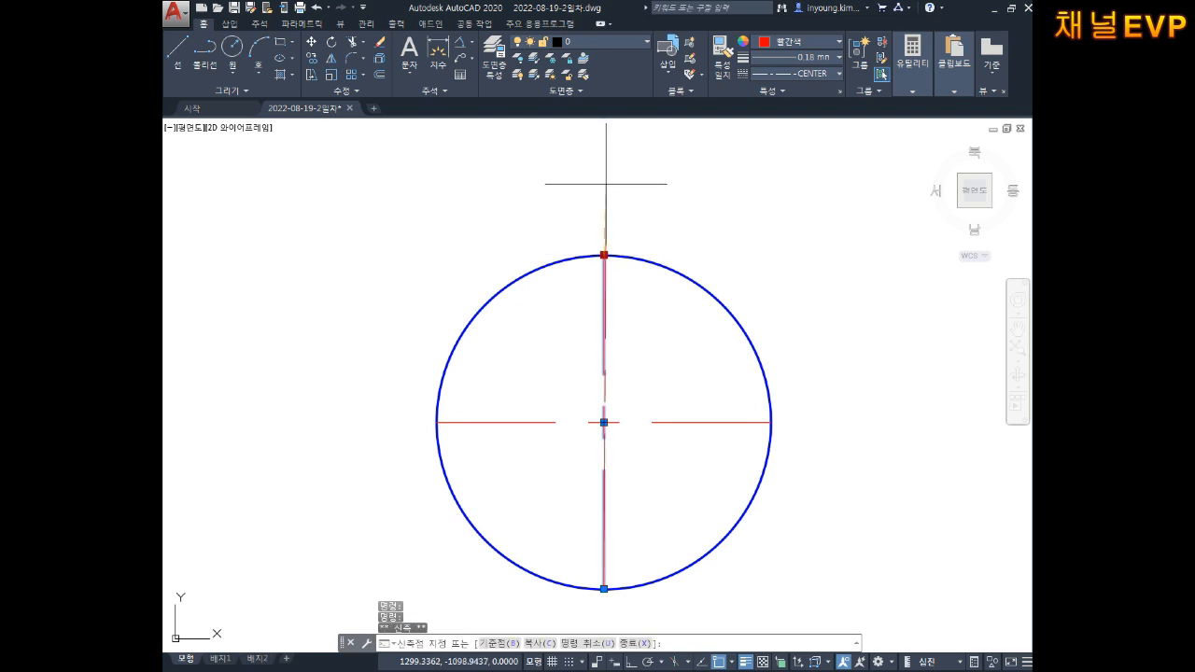
pyautogui.write('2')
pyautogui.press('Return')
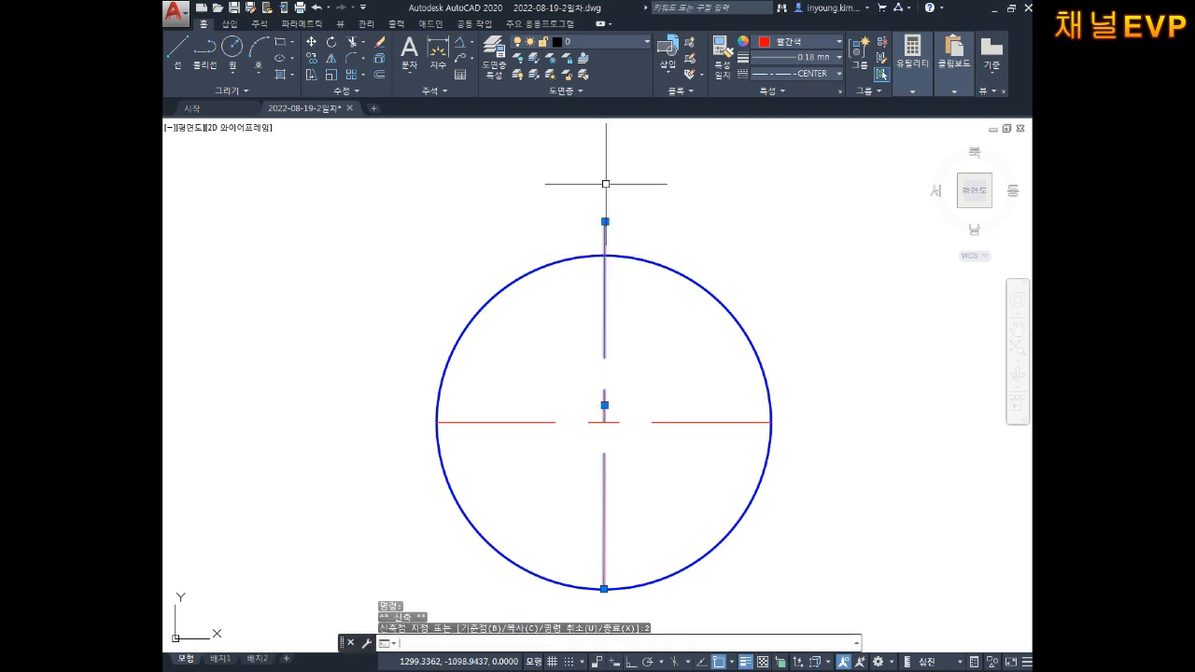
pyautogui.press('Escape')
pyautogui.press('Escape')
pyautogui.press('Escape')
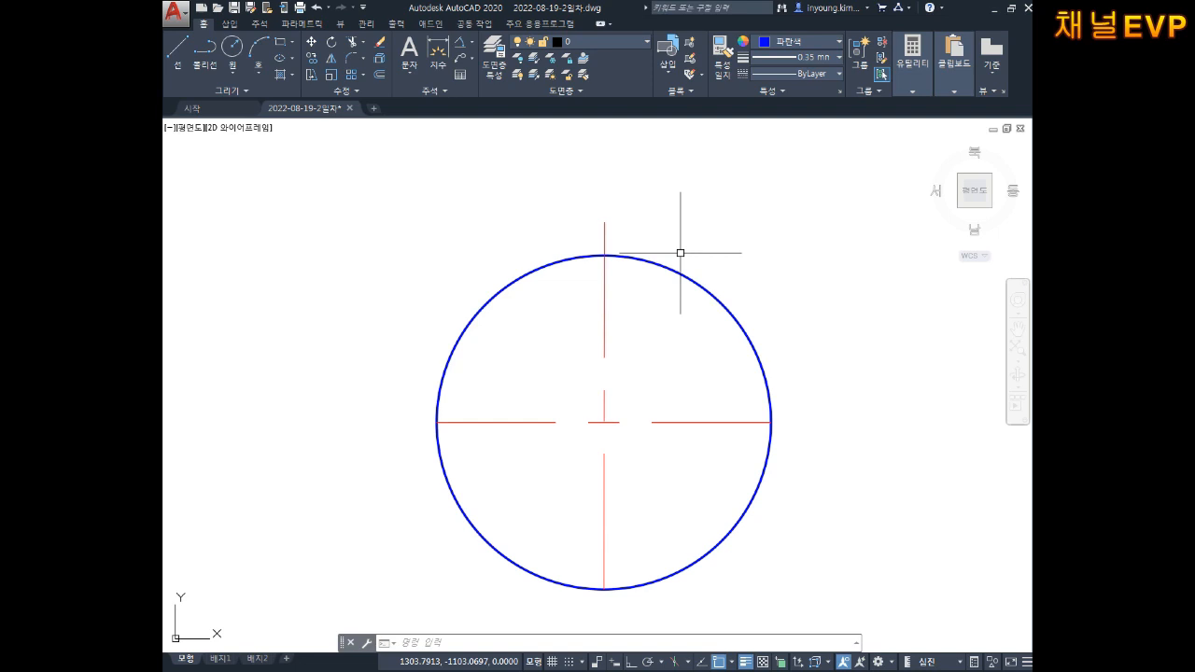
pyautogui.press('Escape')
pyautogui.press('Escape')
pyautogui.press('Escape')
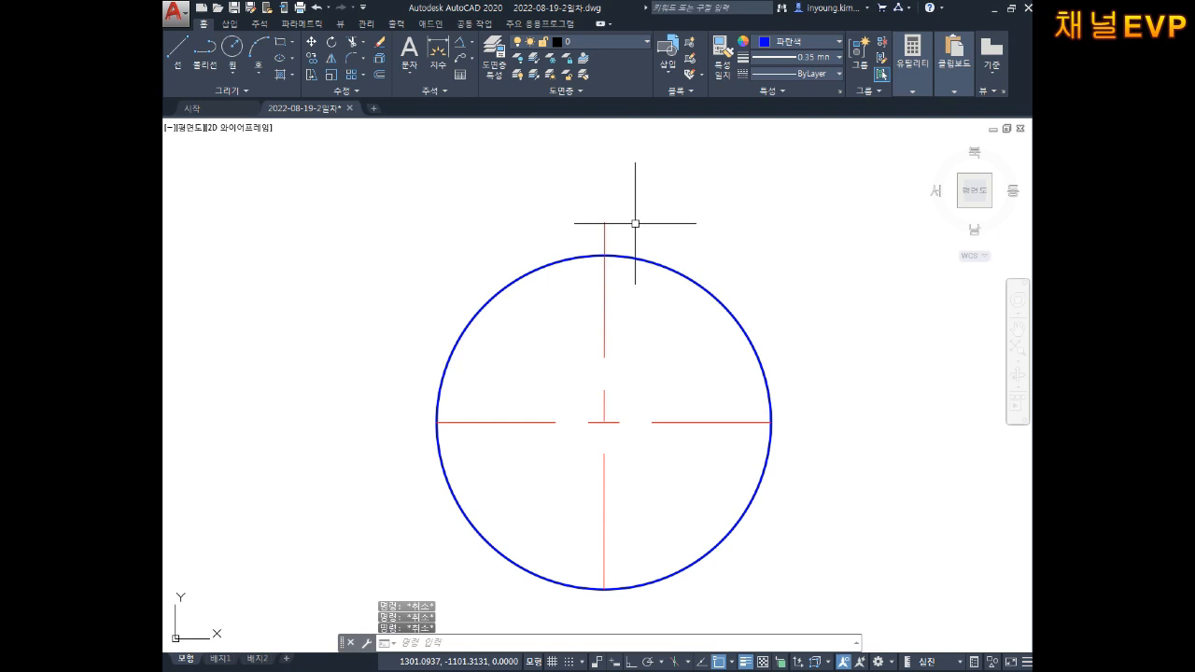
# Step: Undo the 2 mm extension of the vertical centre line
pyautogui.write('u')
pyautogui.press('Return')
pyautogui.press('Escape')
pyautogui.press('Escape')
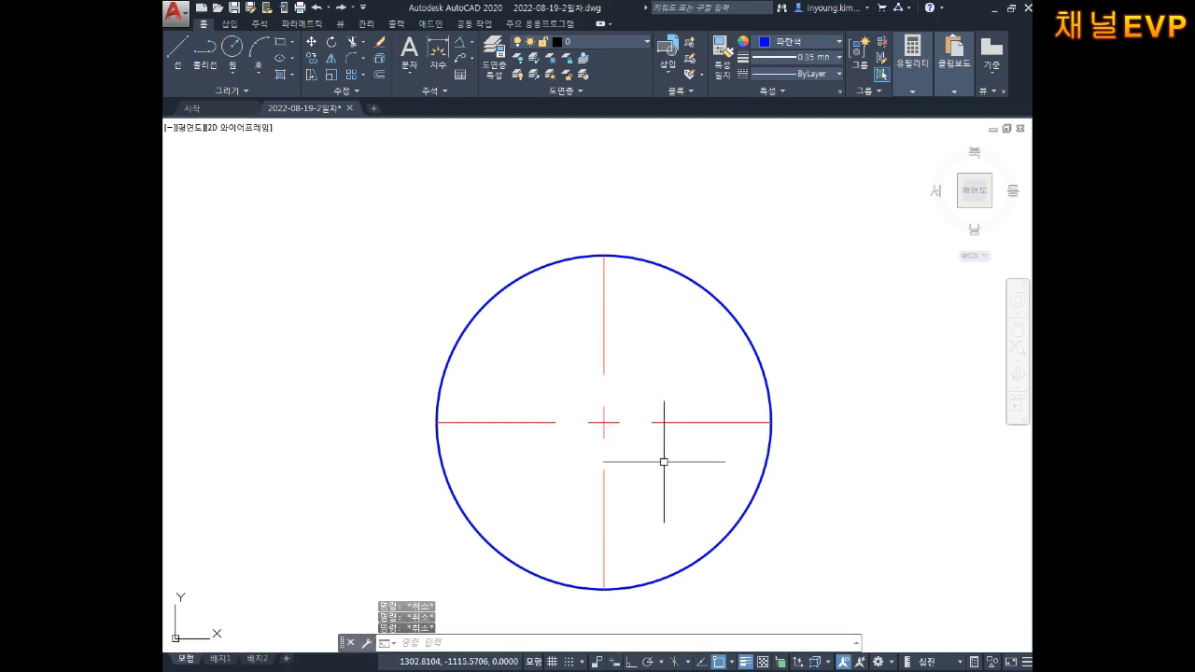
# Step: Switch to Notepad and add the line "LEN 일정한 선 늘리기 기능" below the existing notes
pyautogui.hotkey('alt', 'Tab')
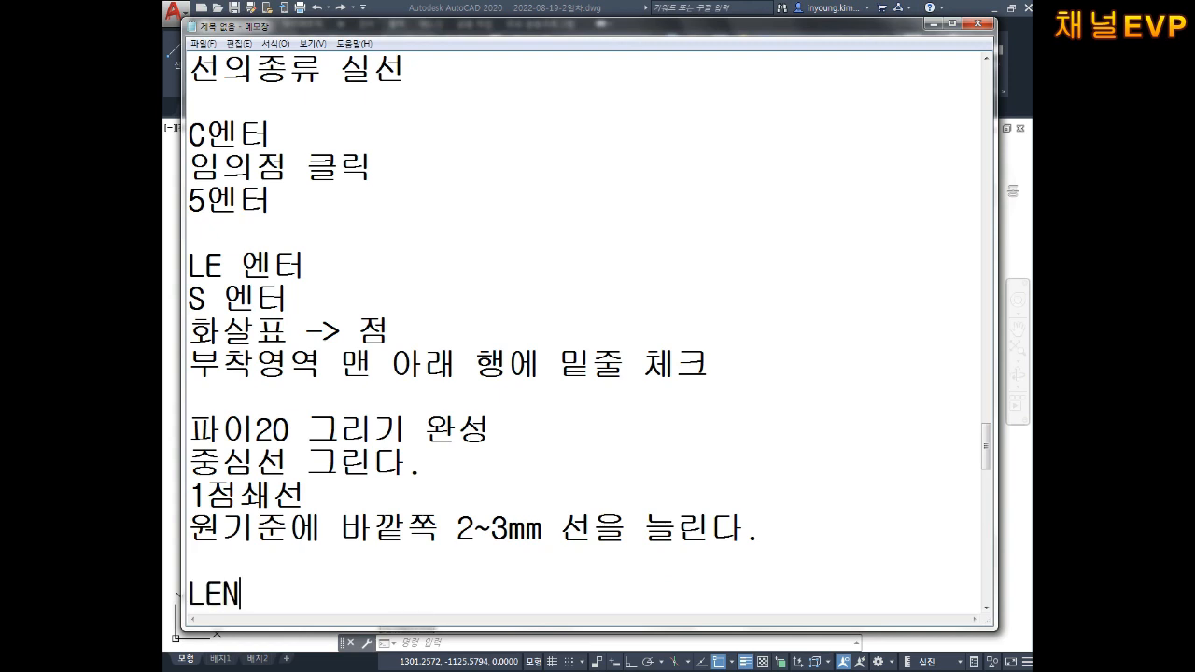
pyautogui.press('Return')
pyautogui.press('Return')
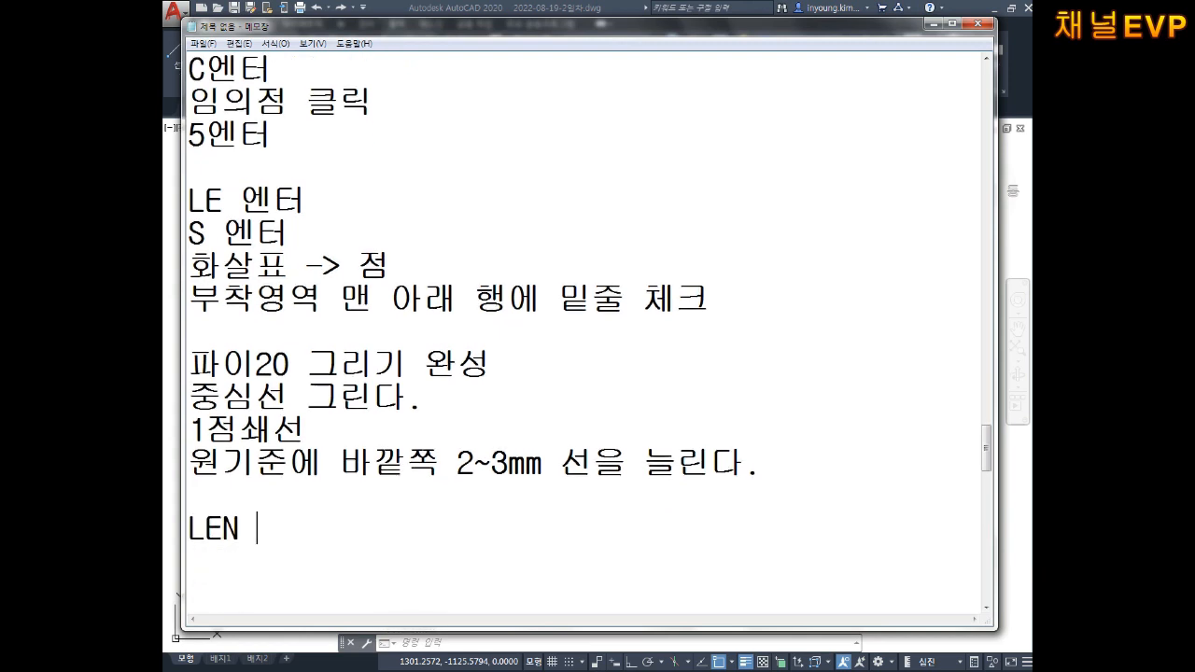
pyautogui.write('일정한 선 ')
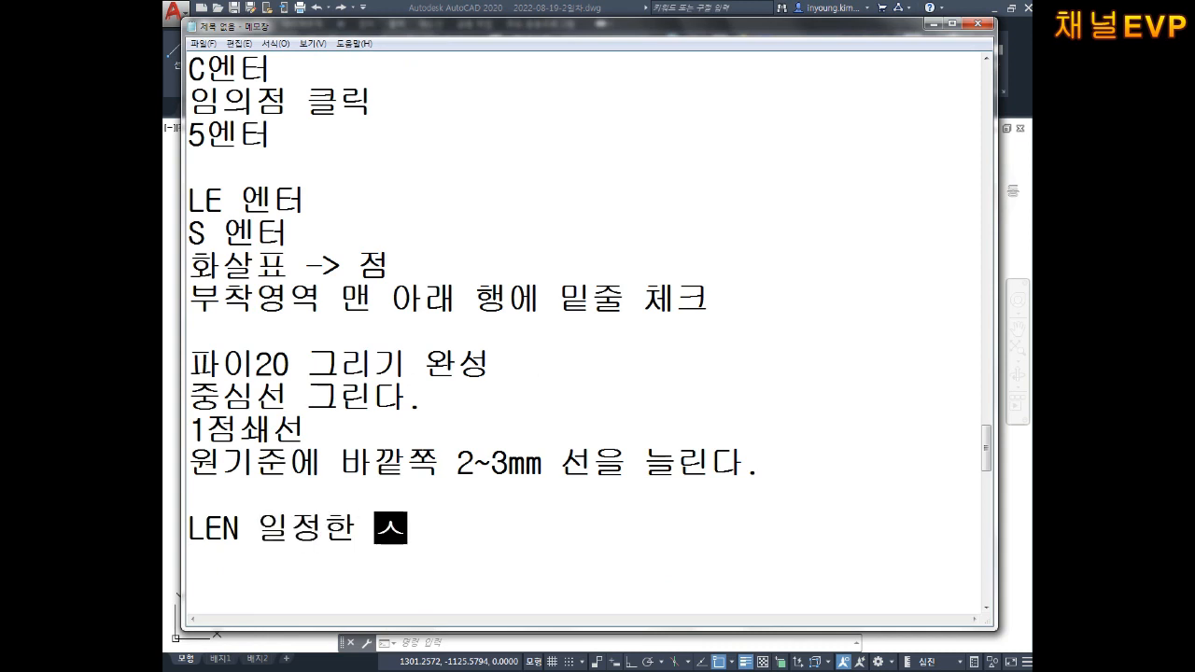
pyautogui.write('늘리기 기능')
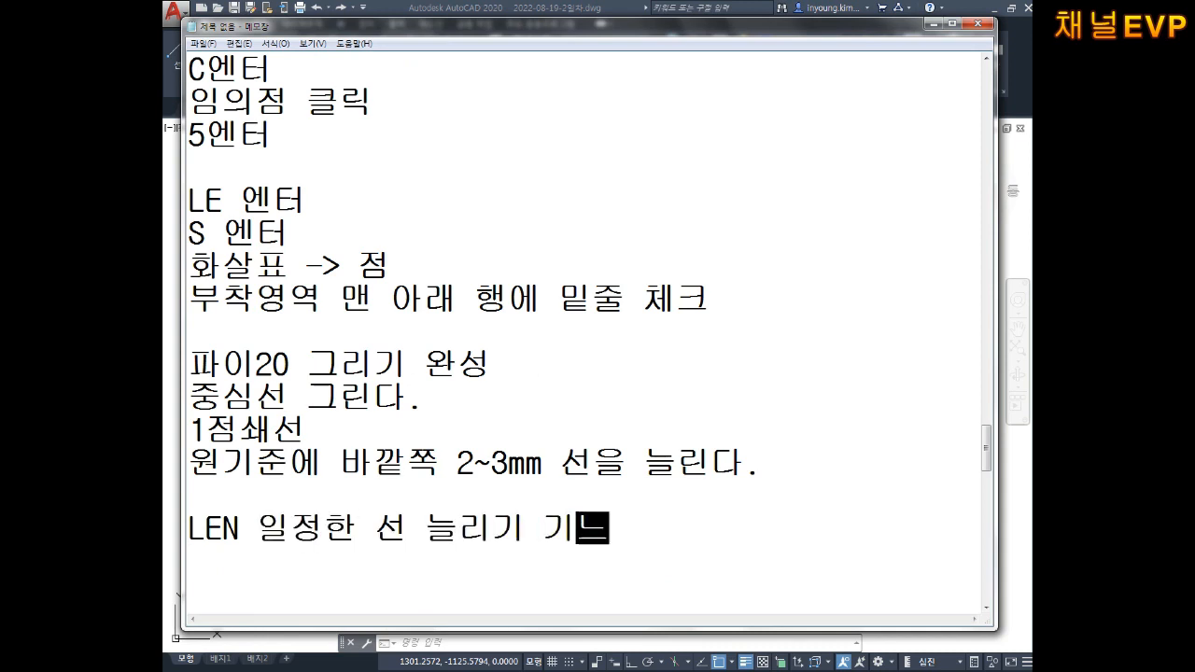
pyautogui.press('Return')
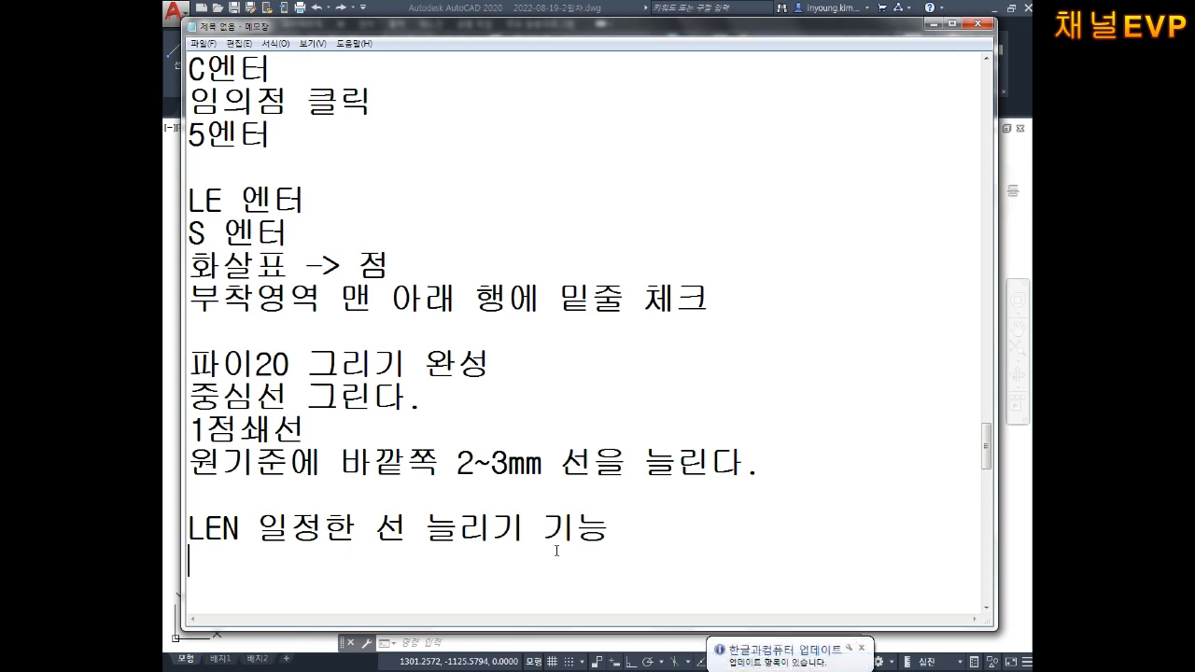
# Step: Add the lines "DE : 증분값" and "2 엔터" under the LEN note
pyautogui.write('DE : 증ㅂ분값')
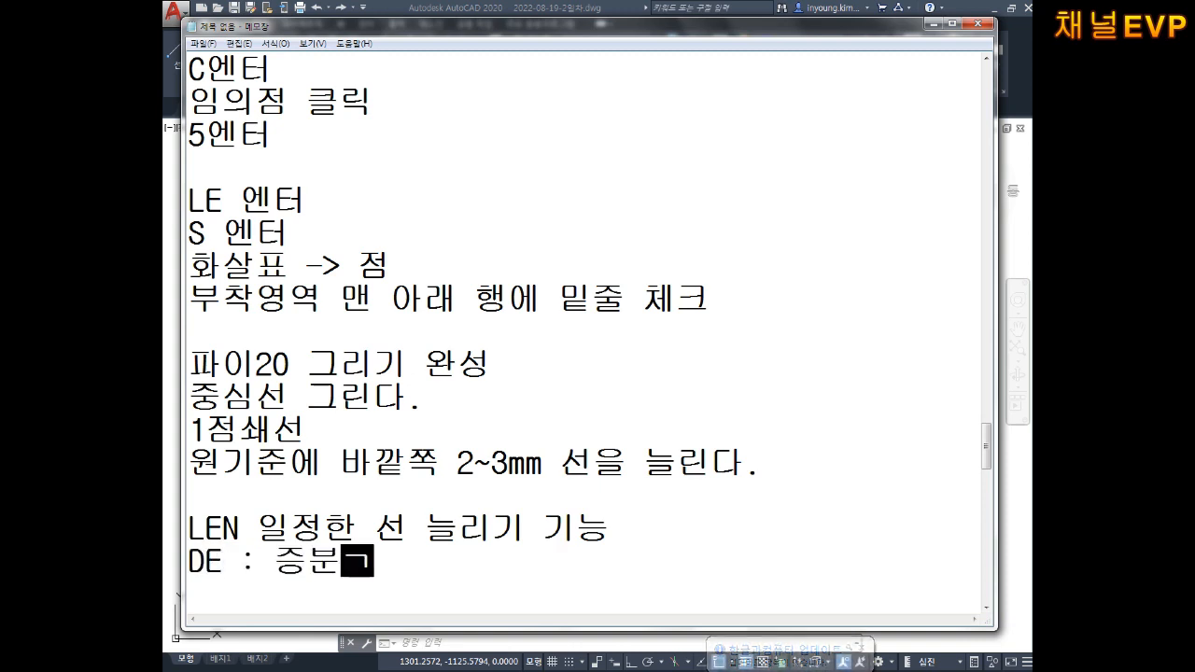
pyautogui.press('Return')
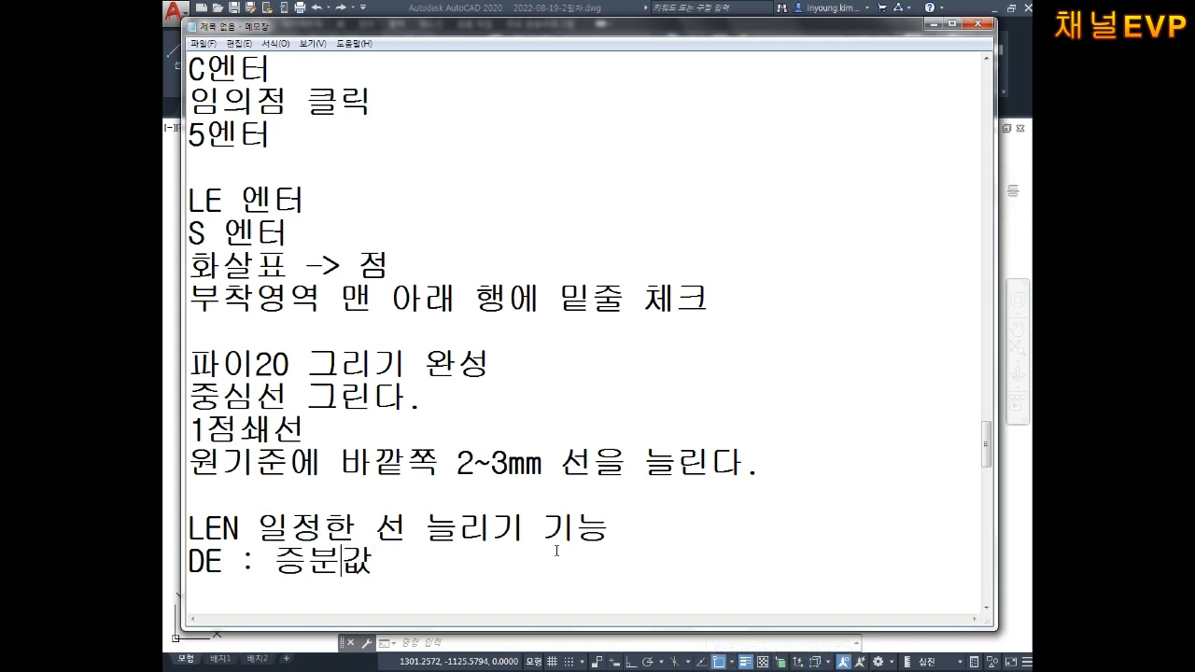
pyautogui.press('Return')
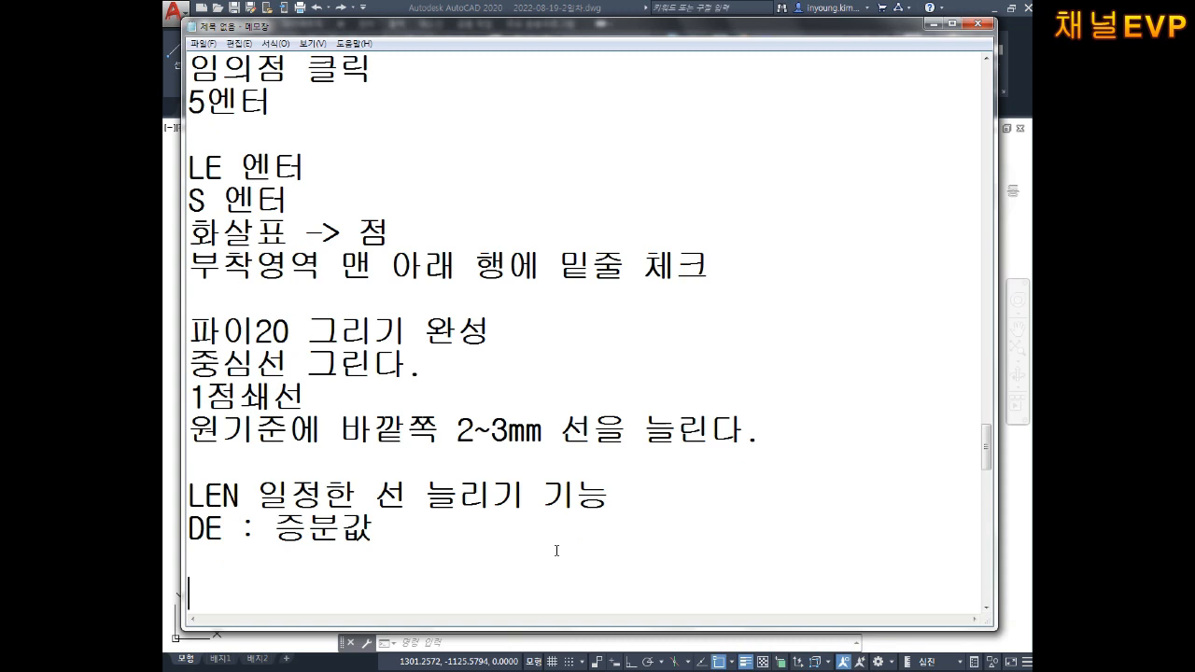
pyautogui.write('2 엔터')
pyautogui.press('Return')
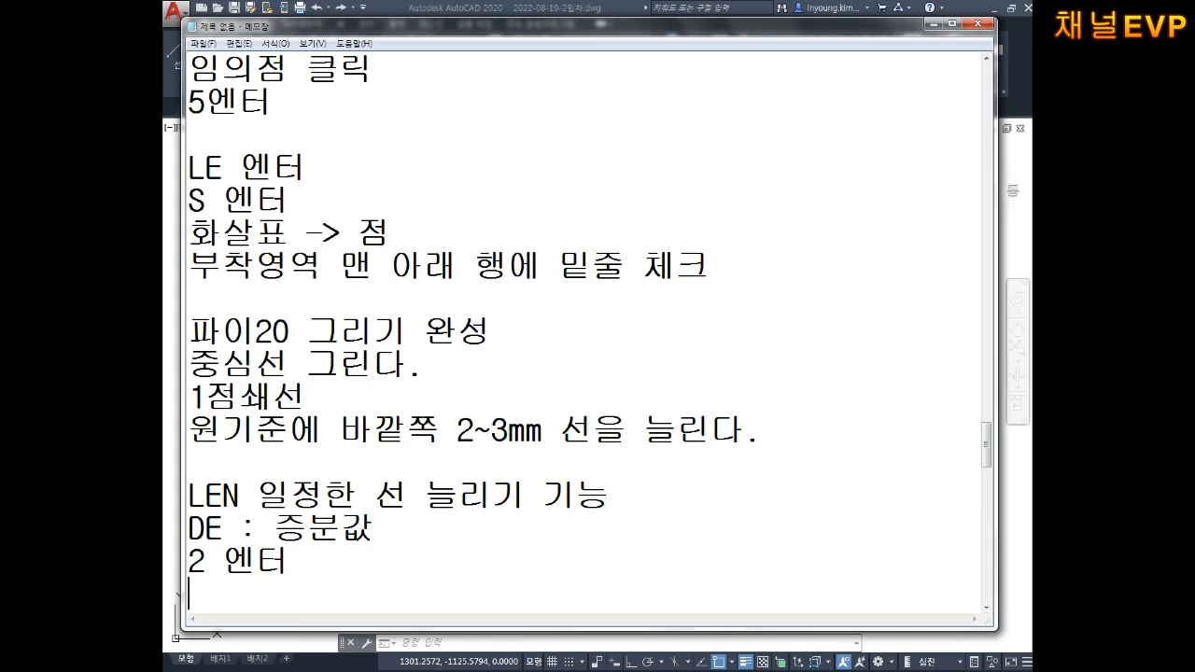
# Step: Add the line "늘리고자 한 선 클릭" as the last instruction of the LEN note
pyautogui.press('Return')
pyautogui.write('늘')
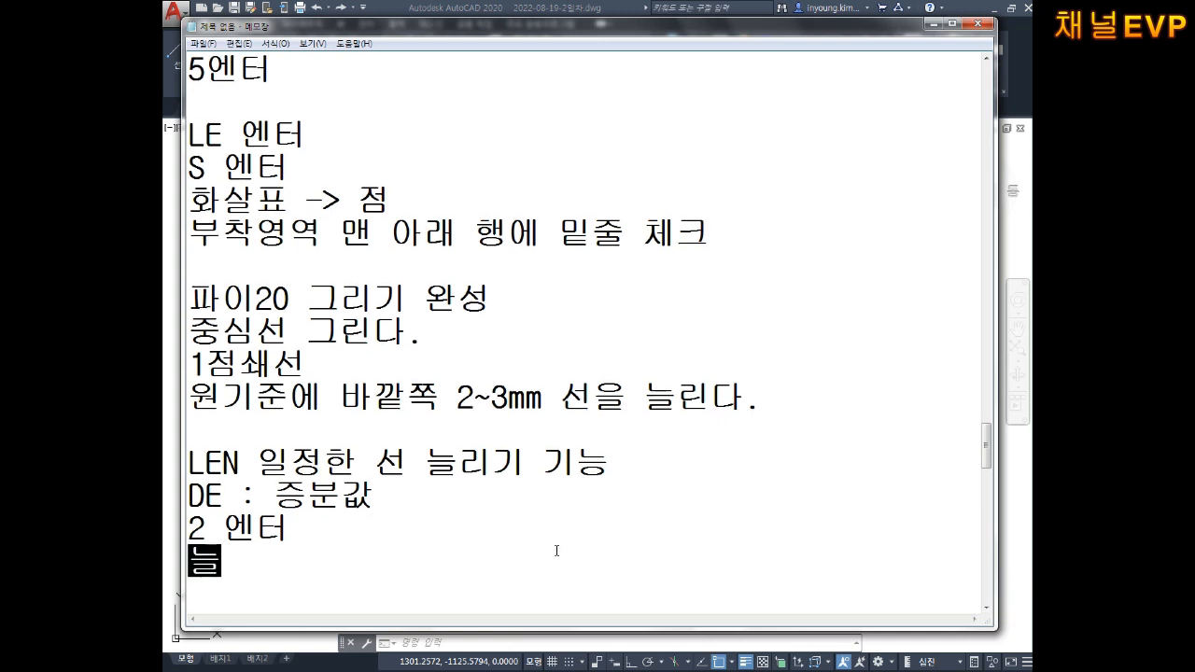
pyautogui.write('리고자 한 선 클릭')
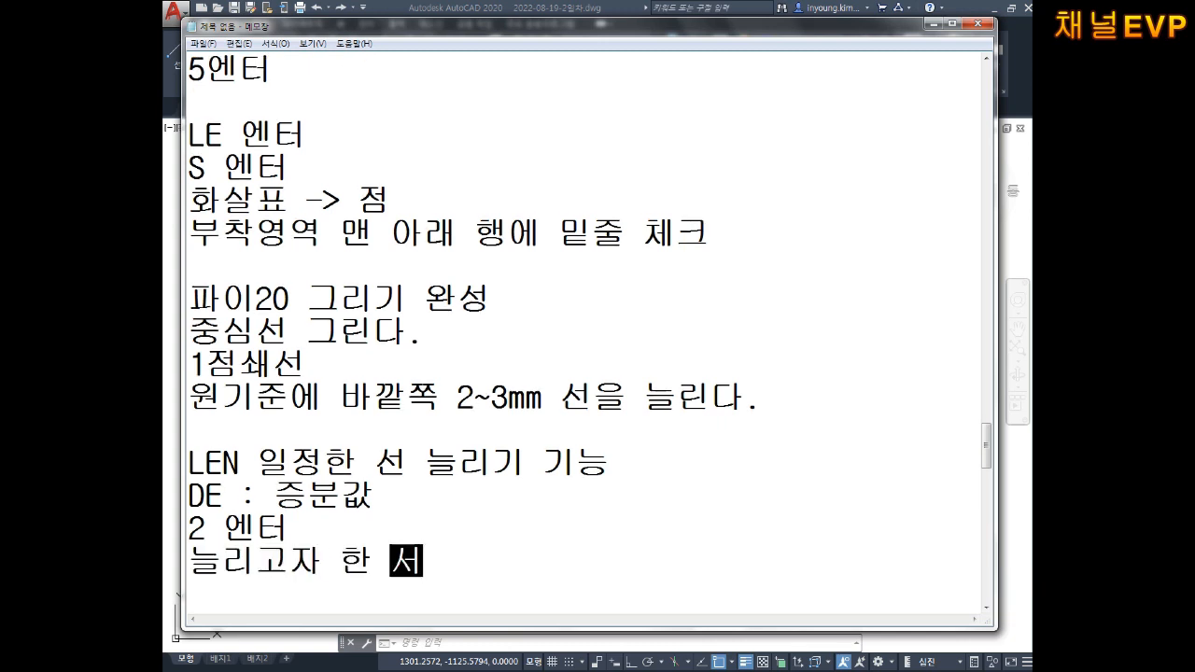
pyautogui.press('Return')
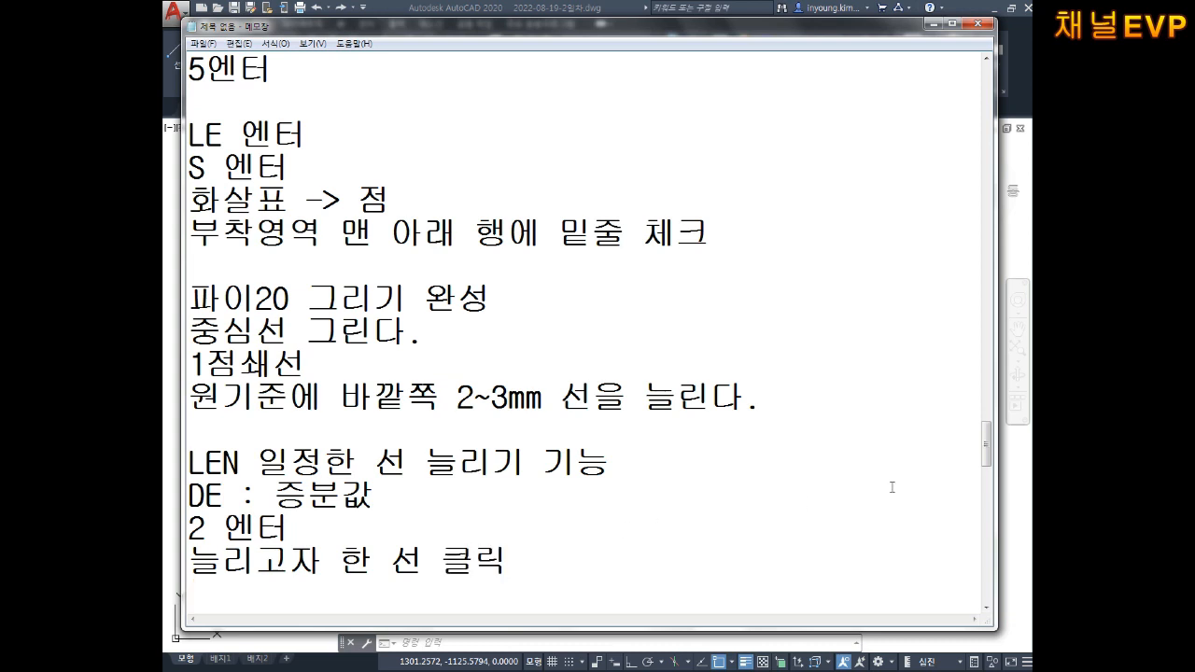
# Step: Switch to AutoCAD and extend all four centre line ends outward by 2 mm using Lengthen with the Delta (DE) option
pyautogui.click(1015, 525)
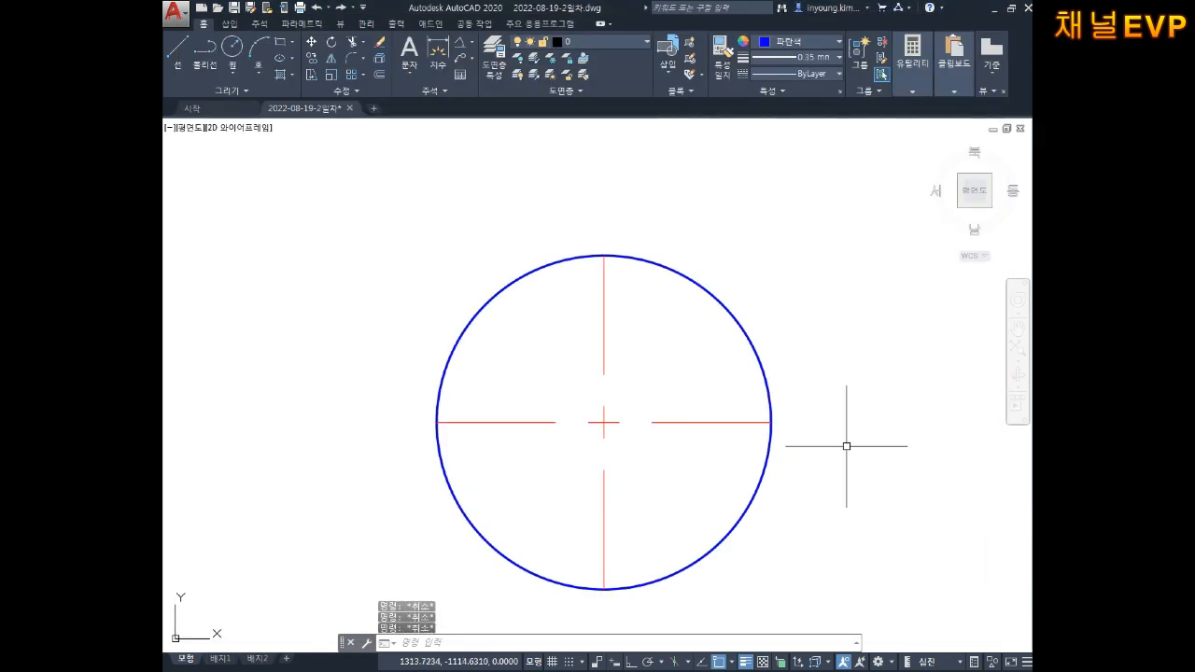
pyautogui.write('ㄴEN')
pyautogui.press('Return')
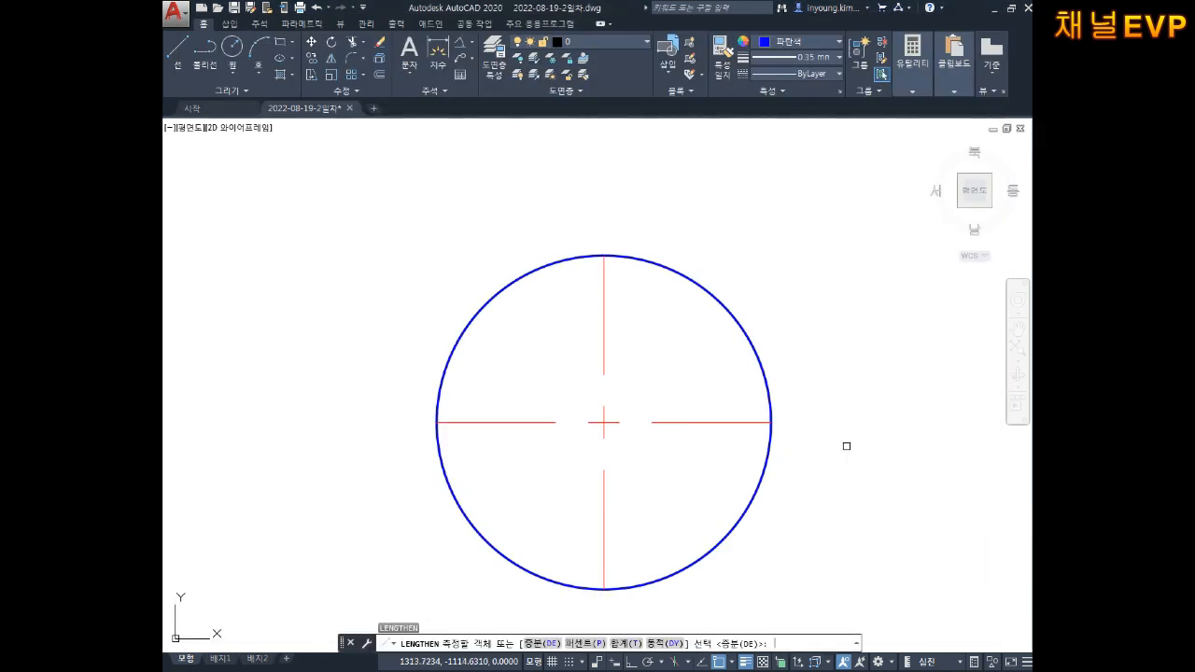
pyautogui.write('DE')
pyautogui.press('Return')
pyautogui.write('2')
pyautogui.press('Return')
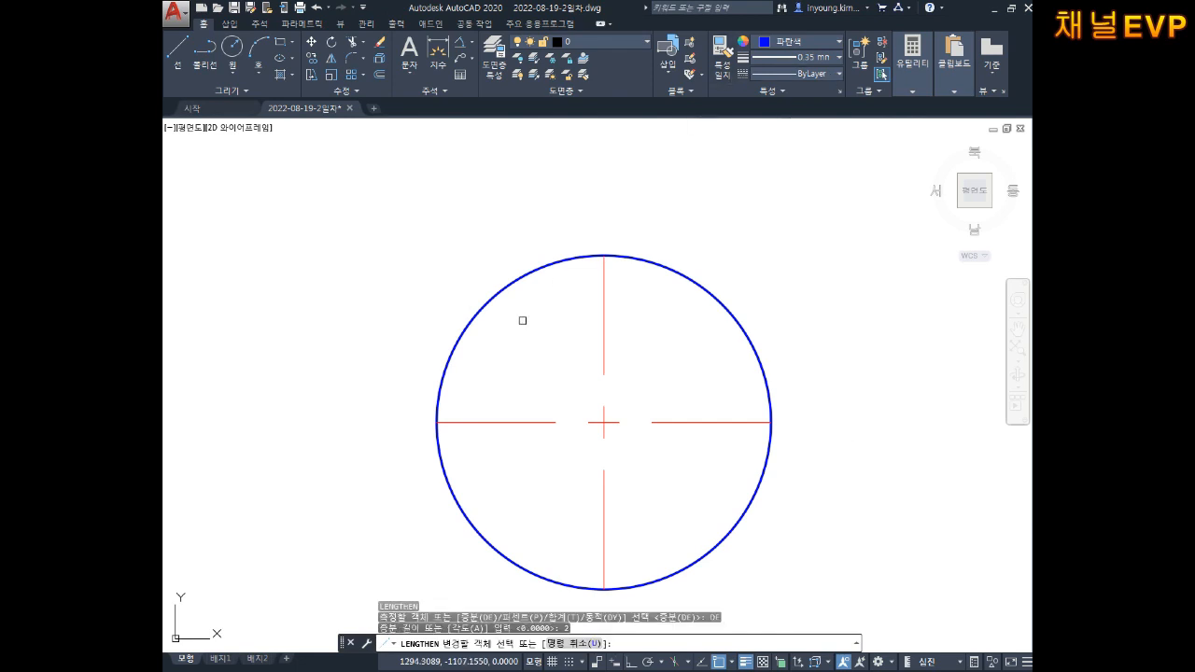
pyautogui.click(603, 280)
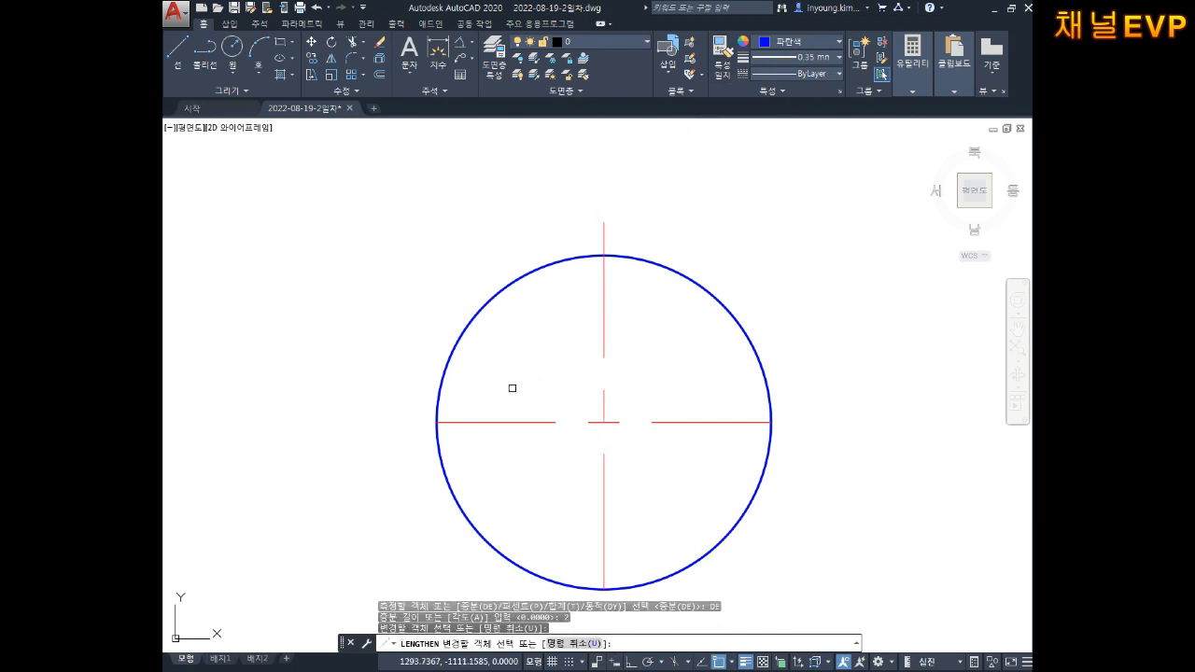
pyautogui.click(520, 418)
pyautogui.click(603, 495)
pyautogui.click(733, 421)
pyautogui.press('Escape')
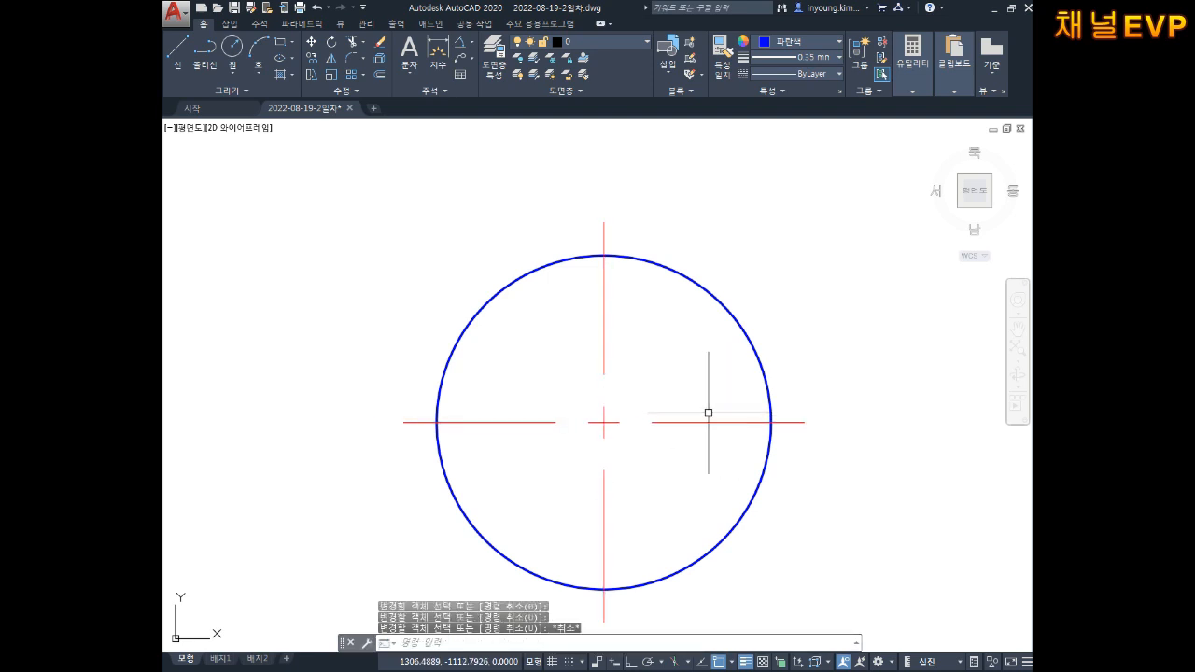
pyautogui.moveTo(728, 392); pyautogui.dragTo(714, 358, button='middle')
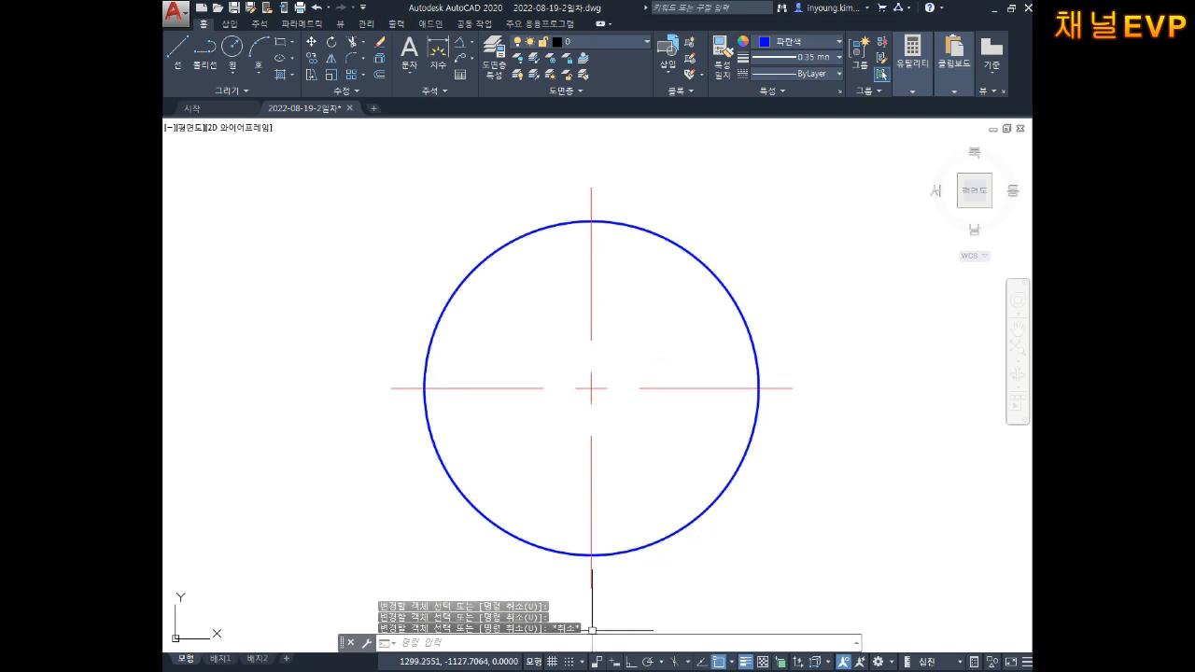
# Step: Switch to Notepad and add blank lines below the LEN instructions for a new note
pyautogui.click(583, 668)
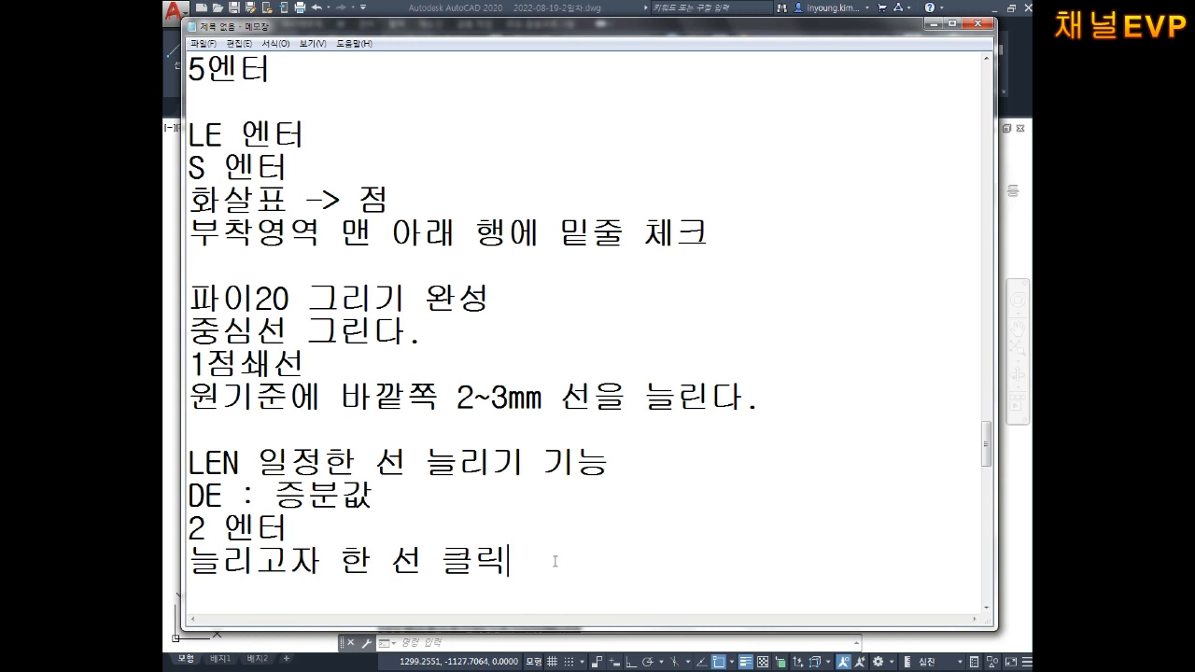
pyautogui.press('Return')
pyautogui.press('Return')
pyautogui.press('Return')
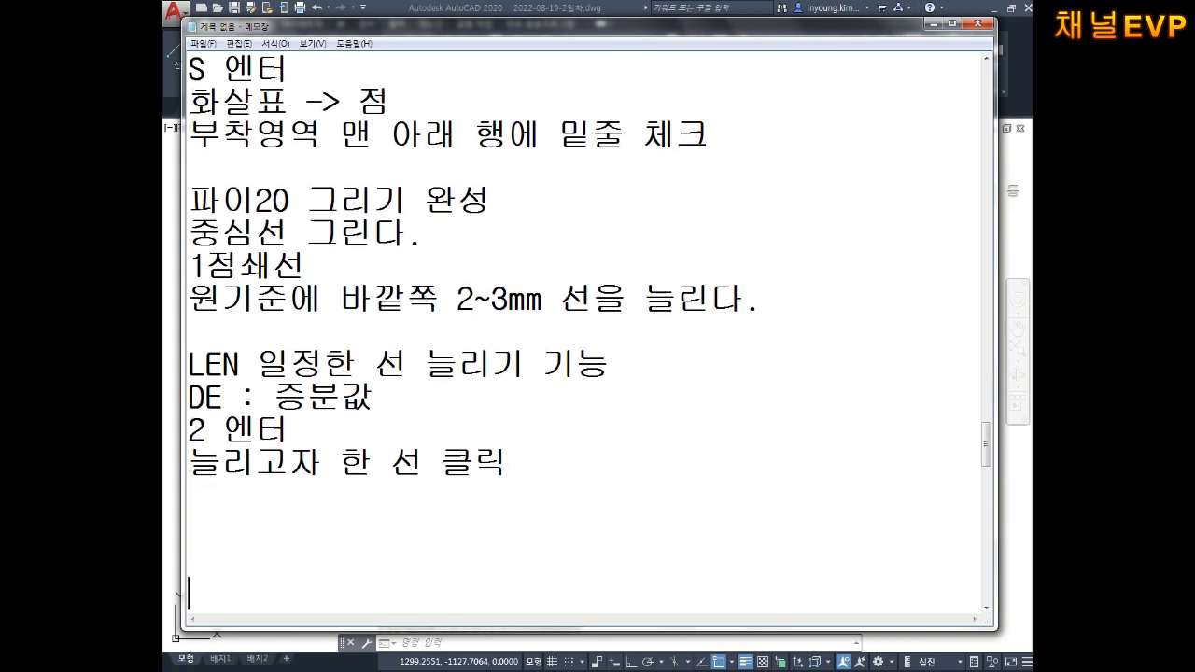